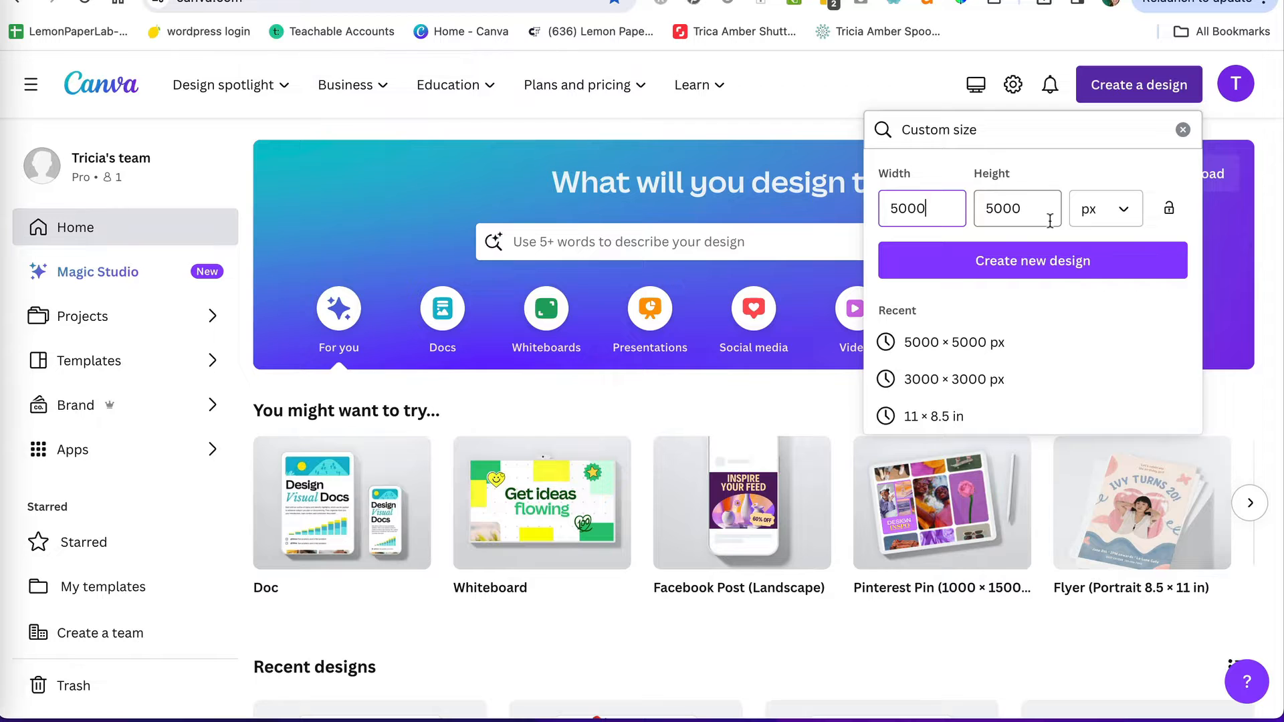
Create a 5000 × 5000 px custom design and search the elements for "tropical".
{"action": "left_click", "coordinate": [1044, 267]}
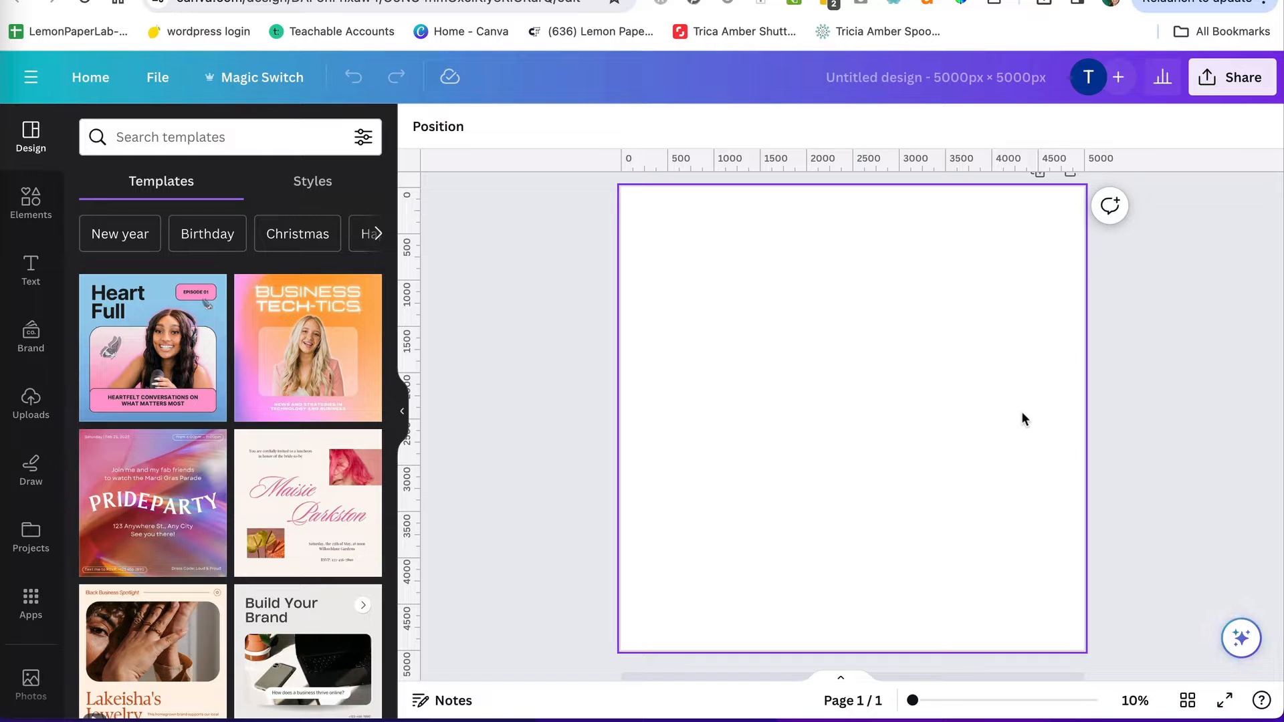
{"action": "left_click", "coordinate": [31, 205]}
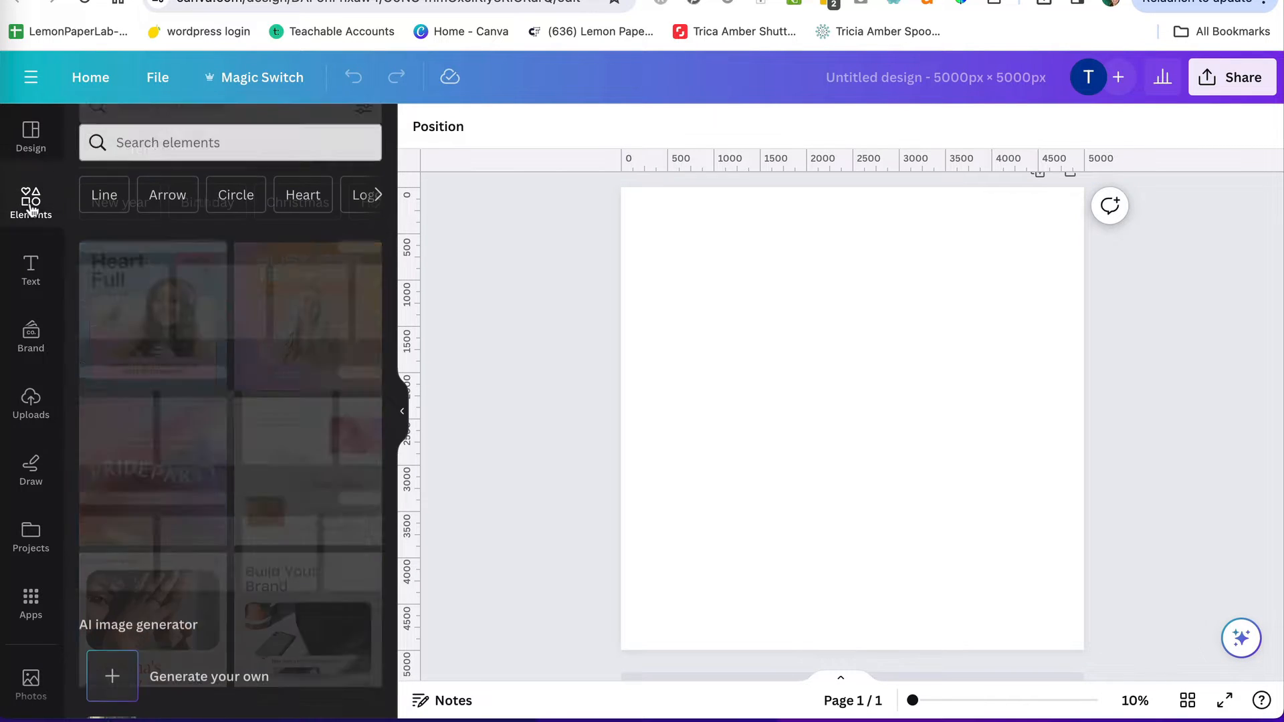
{"action": "left_click", "coordinate": [159, 138]}
{"action": "type", "text": "tr"}
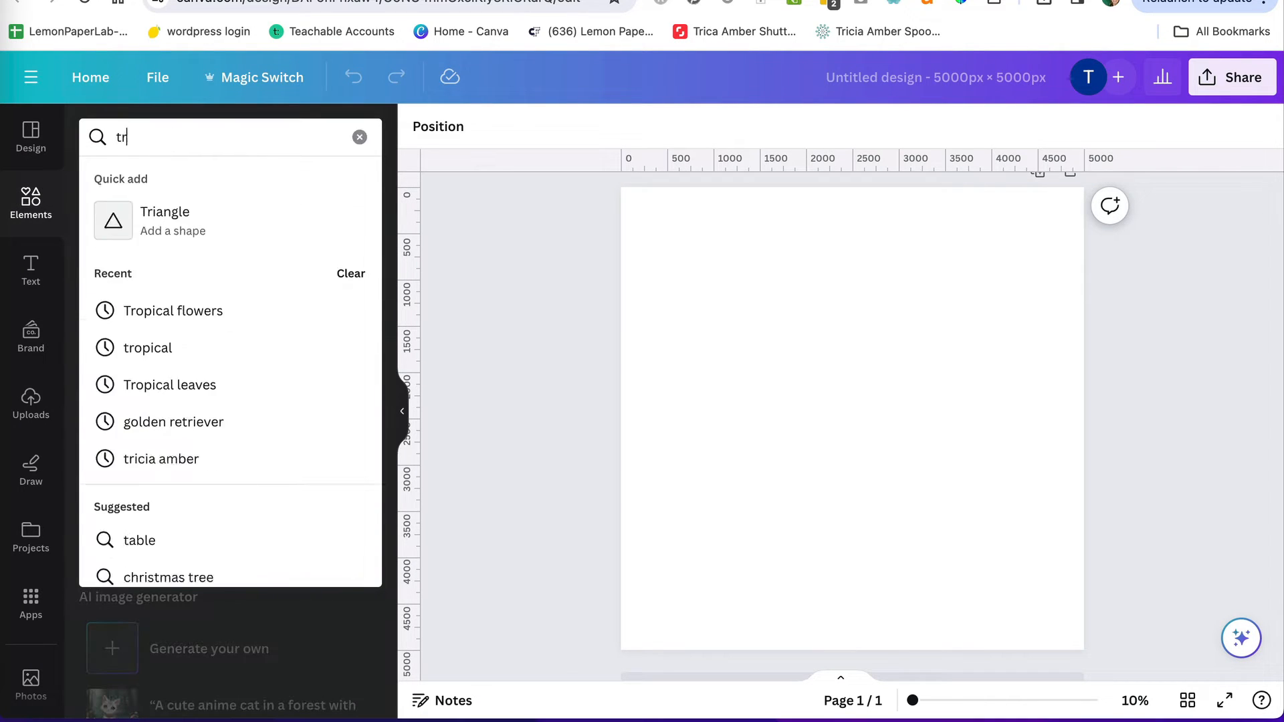
{"action": "type", "text": "opical"}
{"action": "key", "text": "Return"}
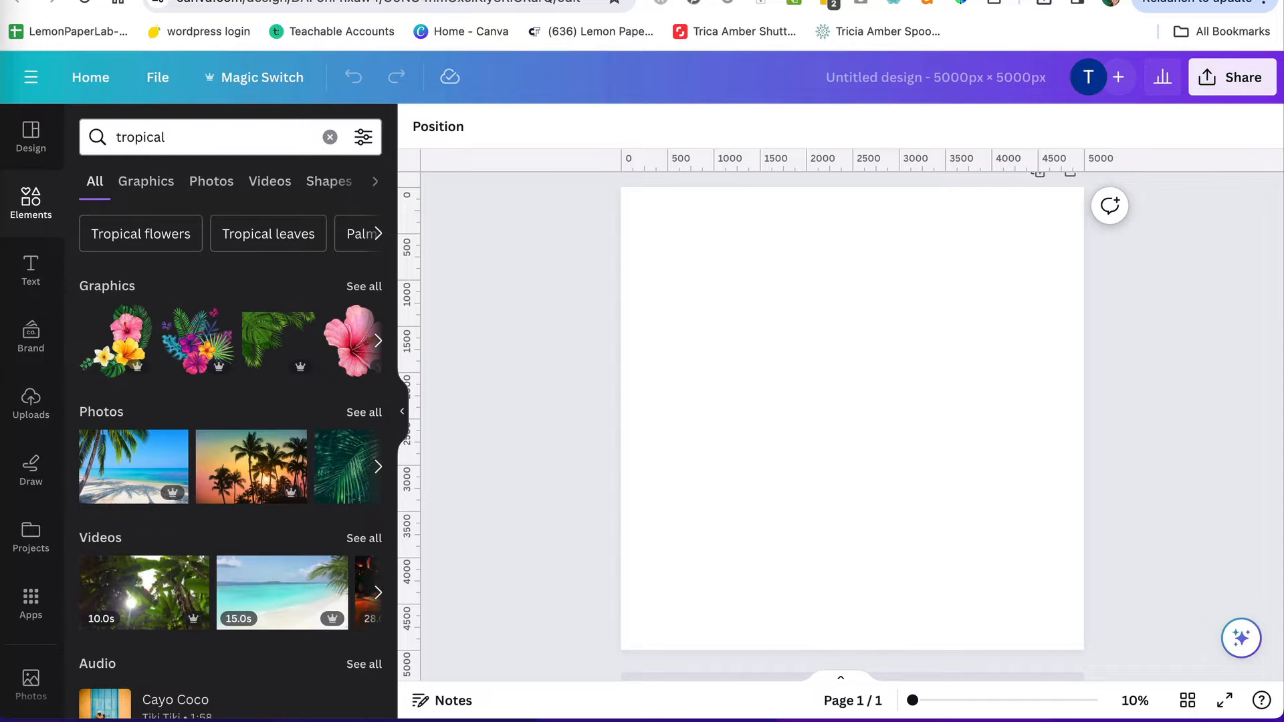
Narrow the search to all Tropical flowers graphics and add the yellow hibiscus to the page.
{"action": "left_click", "coordinate": [136, 244]}
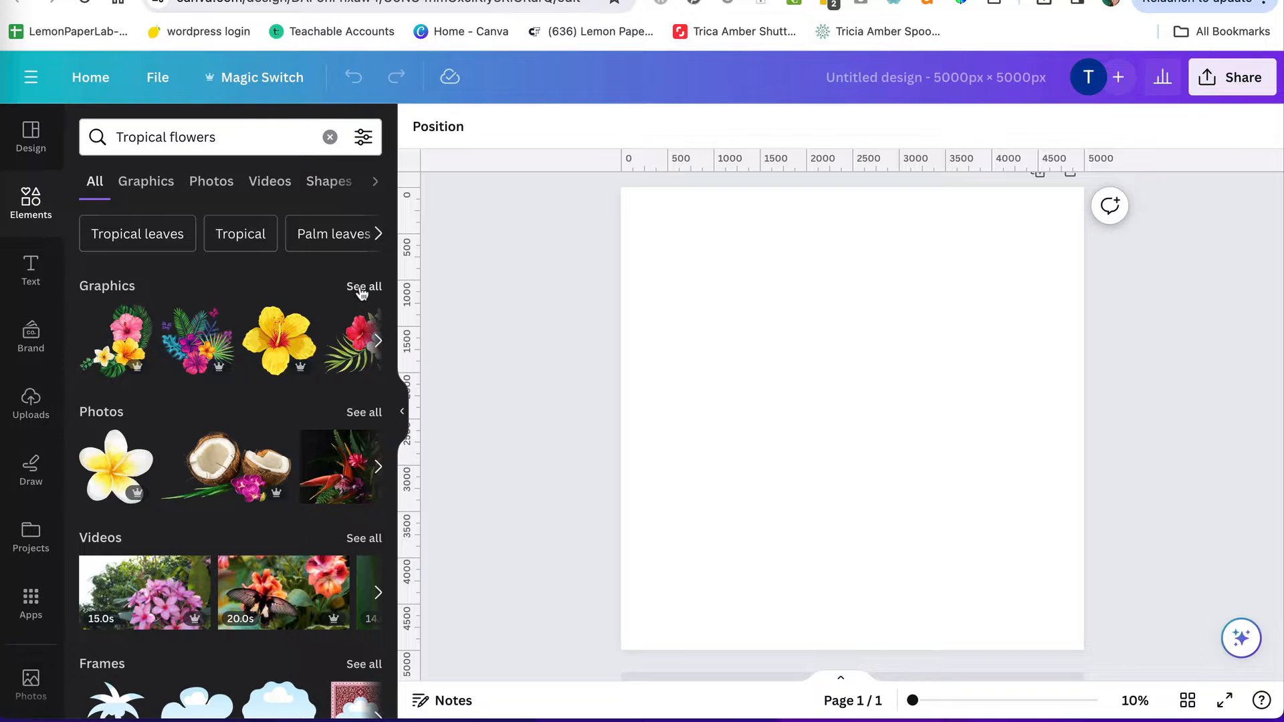
{"action": "left_click", "coordinate": [362, 287]}
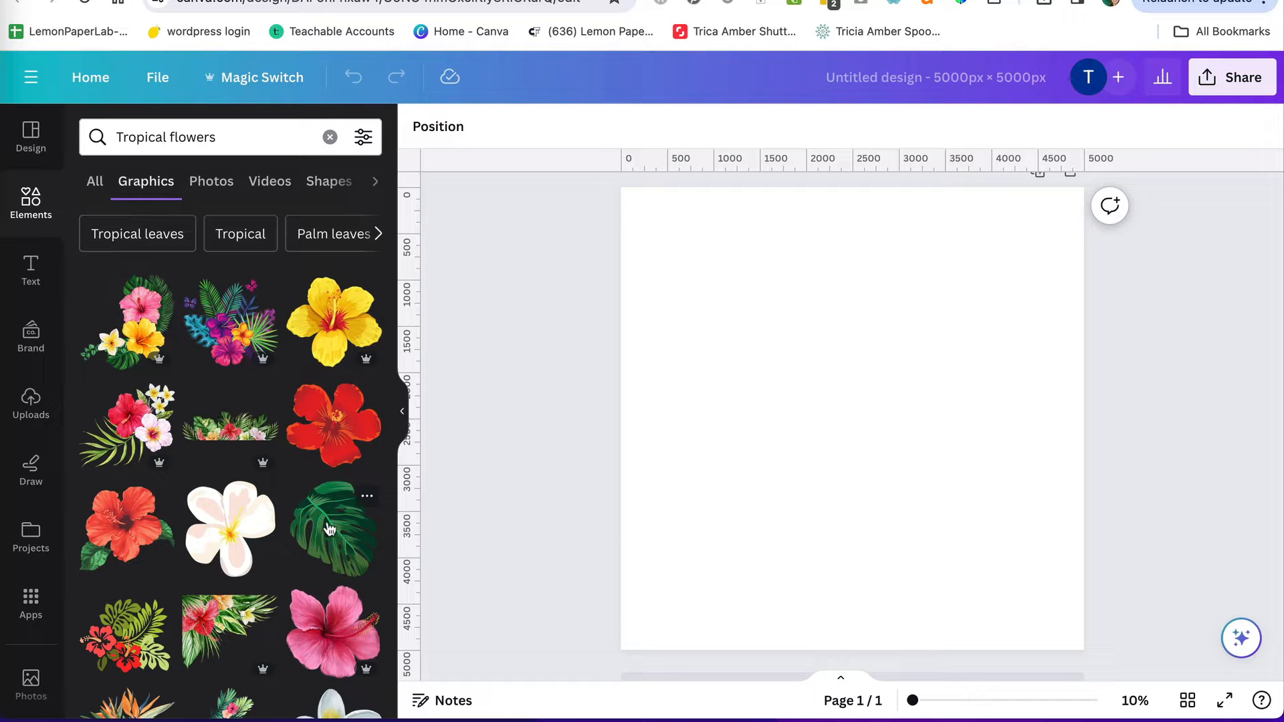
{"action": "left_click", "coordinate": [347, 321]}
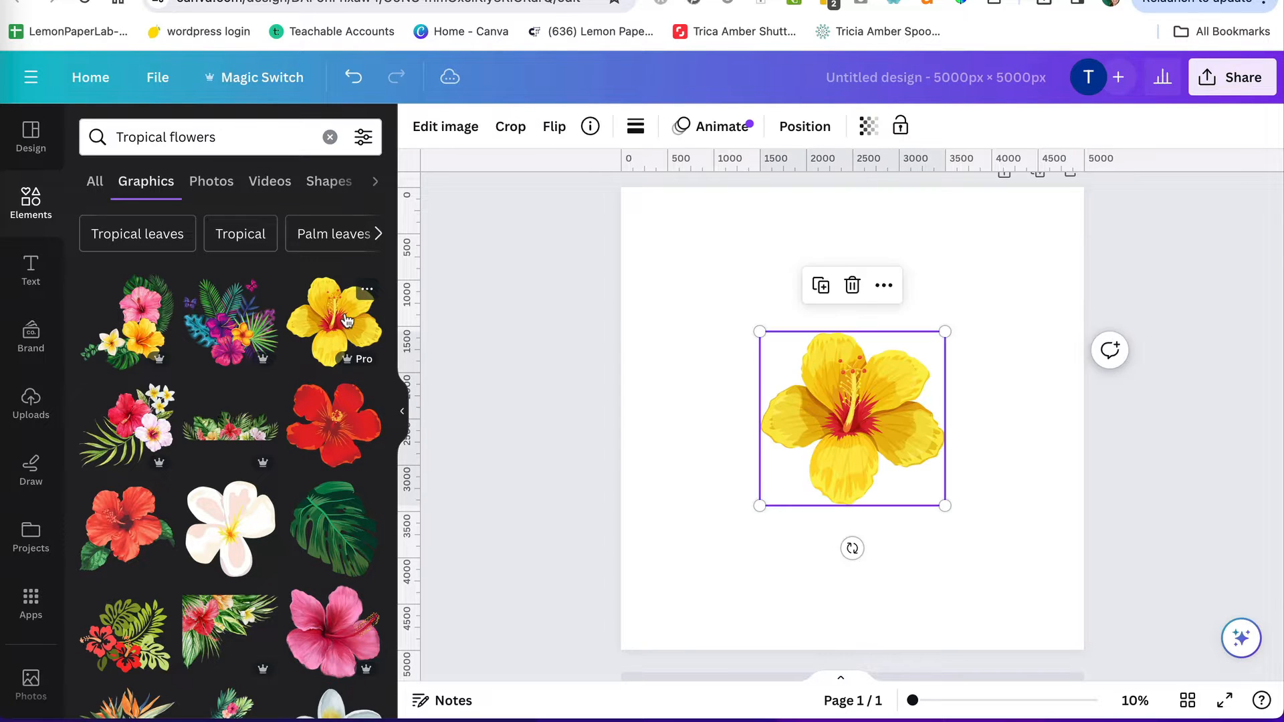
Add the red hibiscus from the yellow flower's Magic Recommendations and place it overlapping the yellow flower's lower left.
{"action": "scroll", "coordinate": [331, 569], "scroll_direction": "down", "scroll_amount": 1}
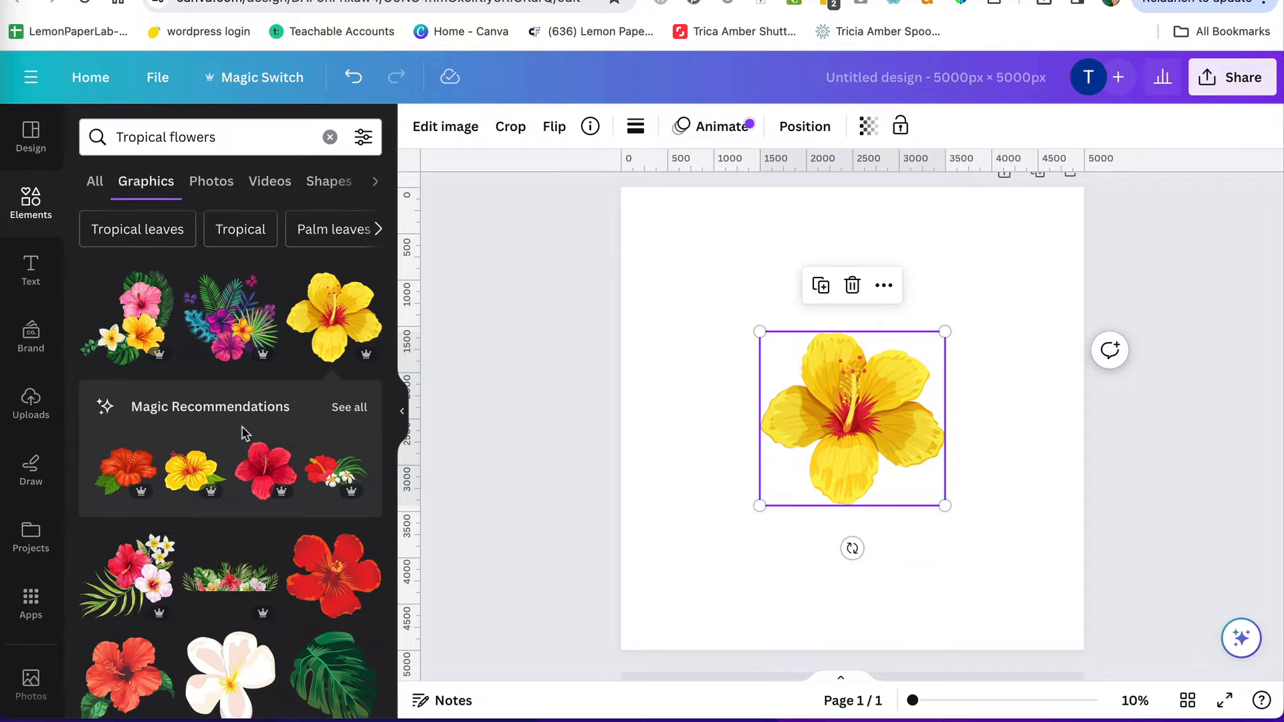
{"action": "left_click", "coordinate": [349, 409]}
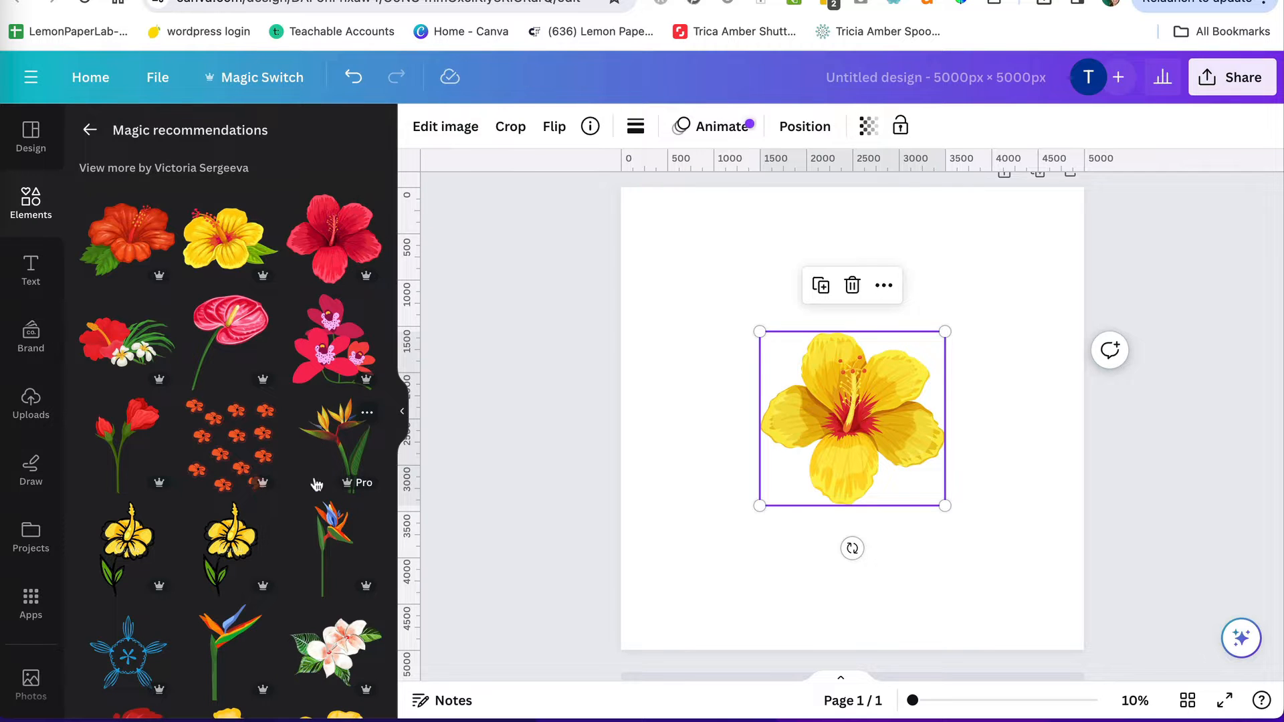
{"action": "scroll", "coordinate": [326, 439], "scroll_direction": "down", "scroll_amount": 2}
{"action": "scroll", "coordinate": [326, 439], "scroll_direction": "up", "scroll_amount": 2}
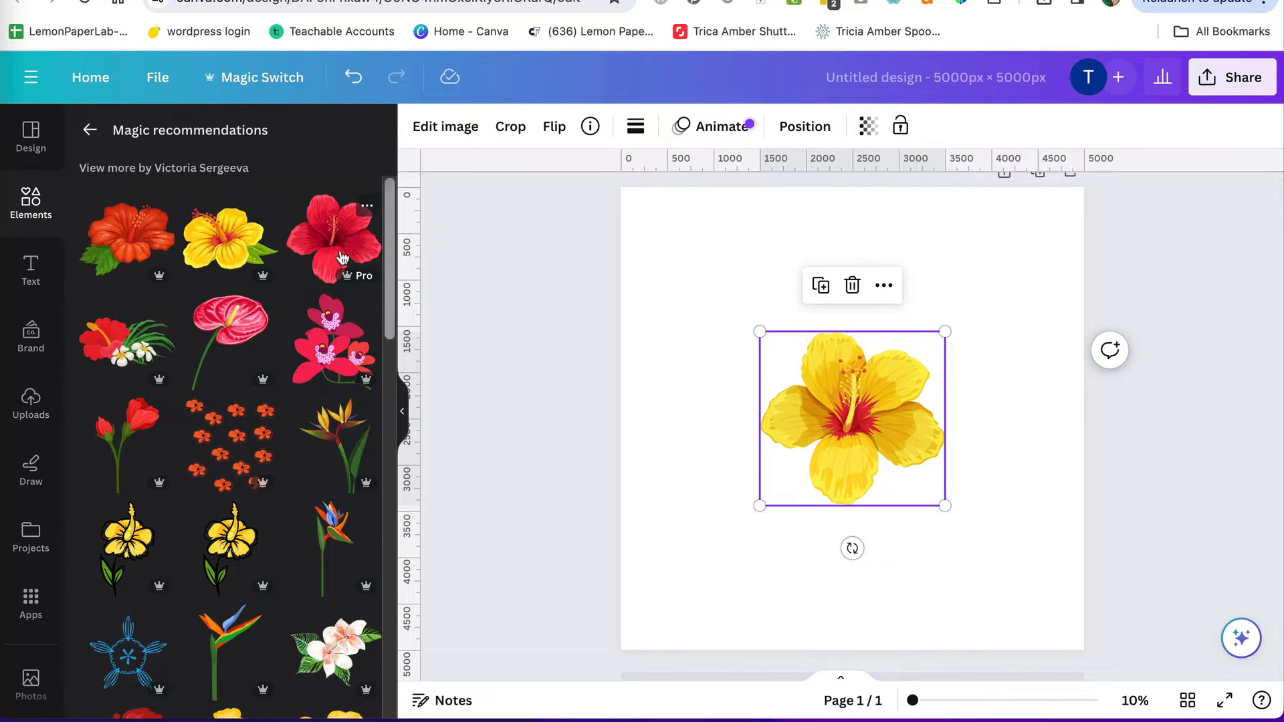
{"action": "left_click", "coordinate": [334, 230]}
{"action": "left_click_drag", "start_coordinate": [870, 422], "coordinate": [809, 498]}
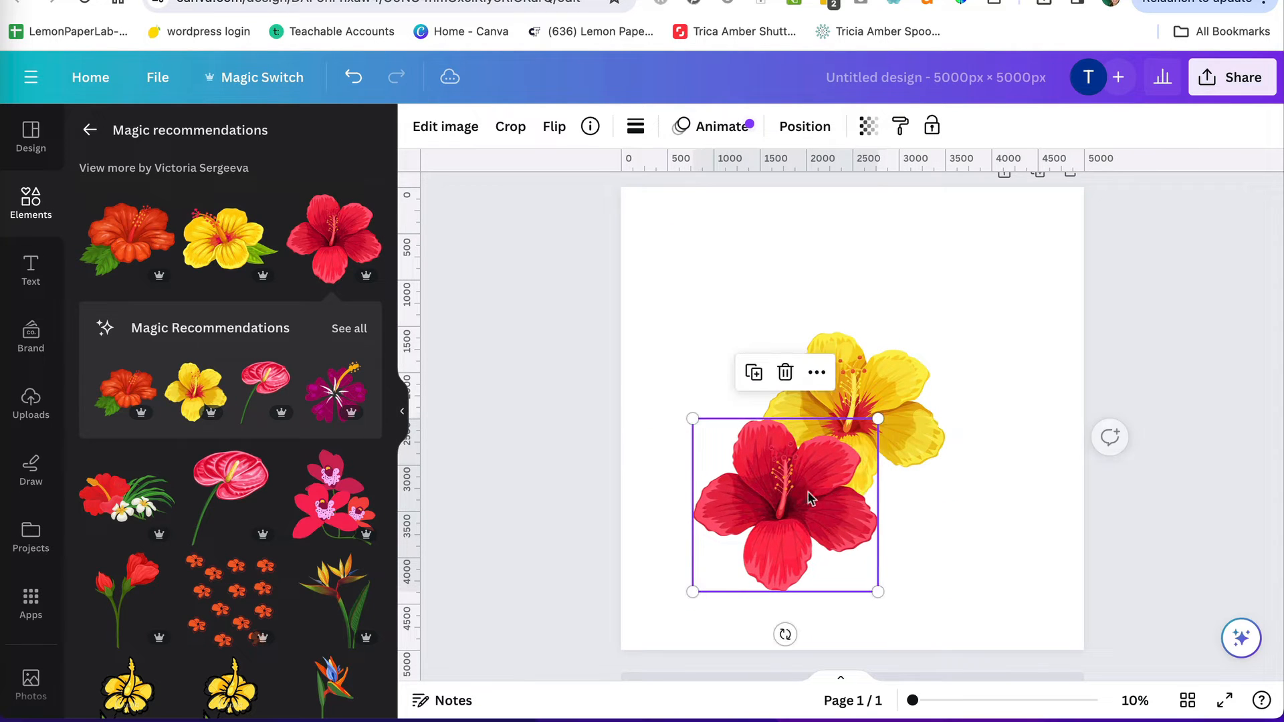
Add the green monstera leaf from the Tropical flowers graphics and shrink it to about half size beside the red hibiscus.
{"action": "left_click", "coordinate": [89, 134]}
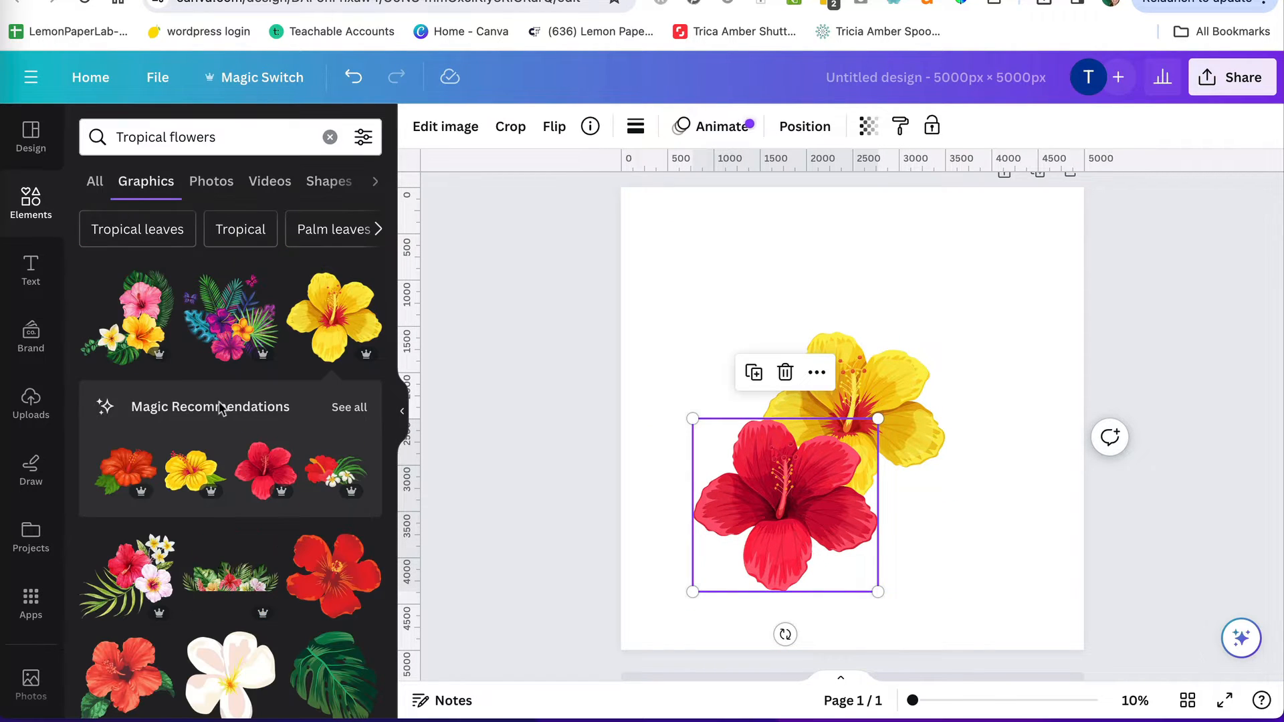
{"action": "scroll", "coordinate": [221, 408], "scroll_direction": "down", "scroll_amount": 4}
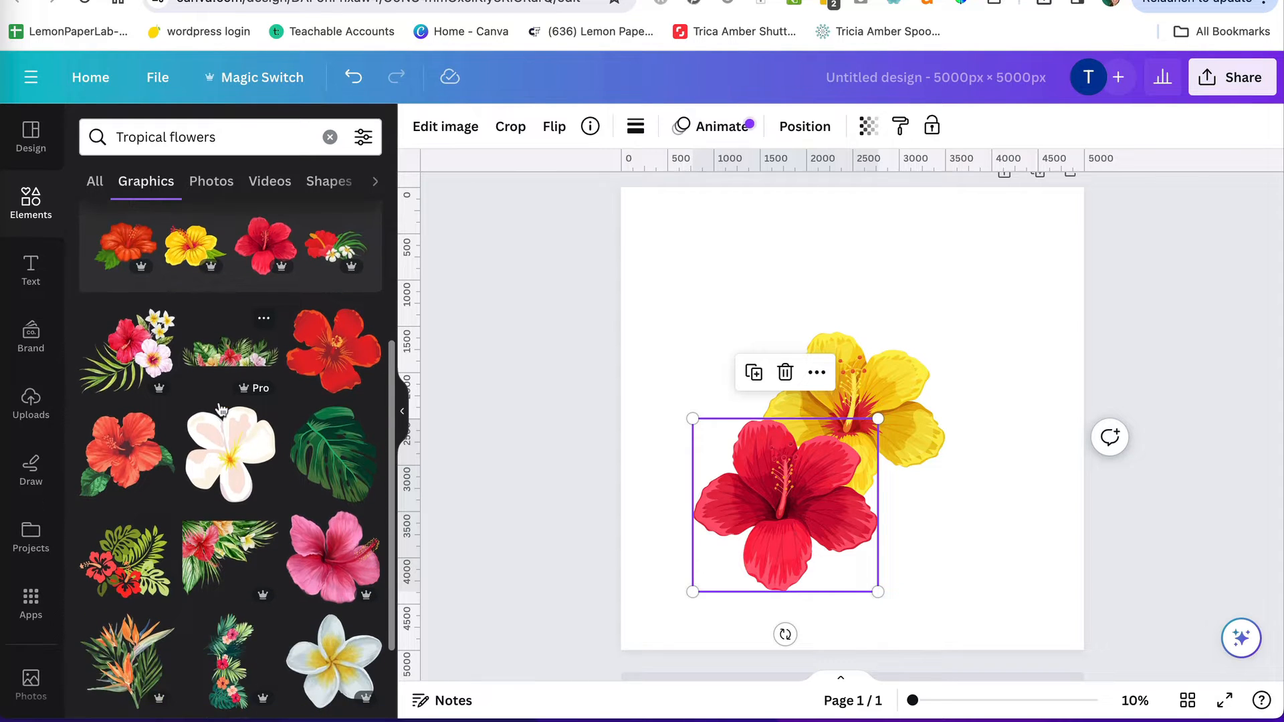
{"action": "scroll", "coordinate": [221, 409], "scroll_direction": "down", "scroll_amount": 1}
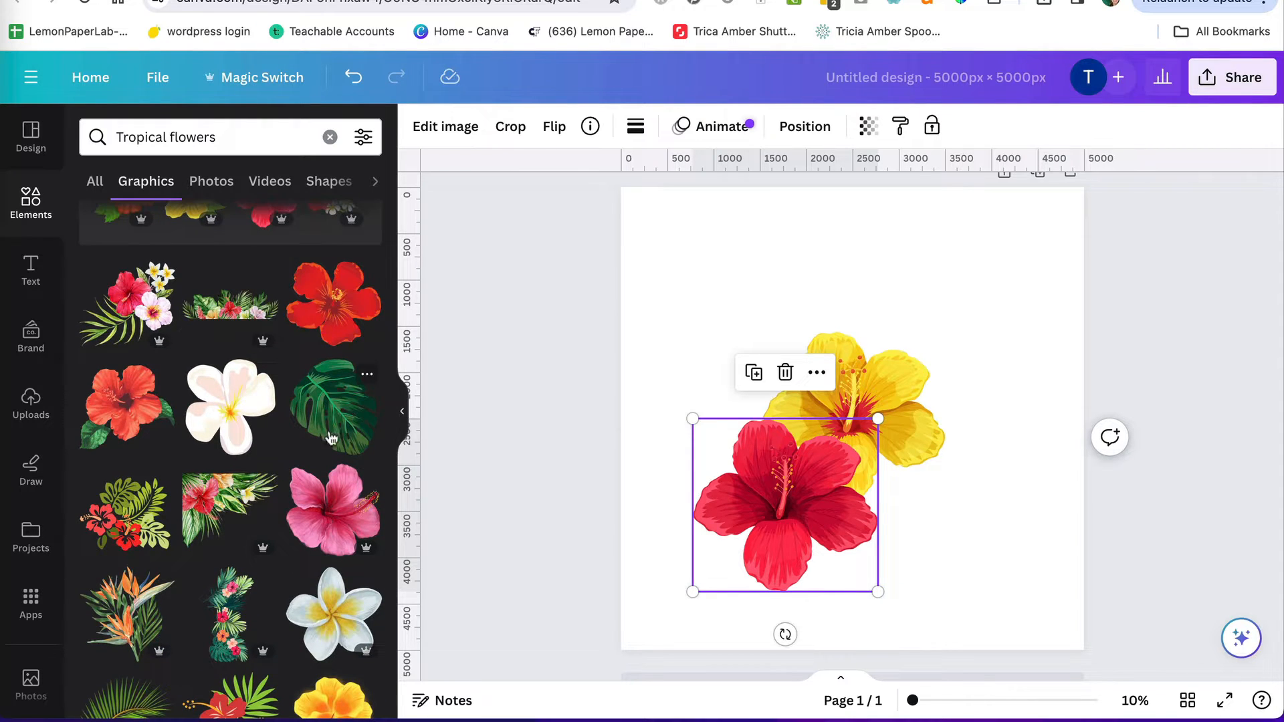
{"action": "left_click", "coordinate": [336, 400]}
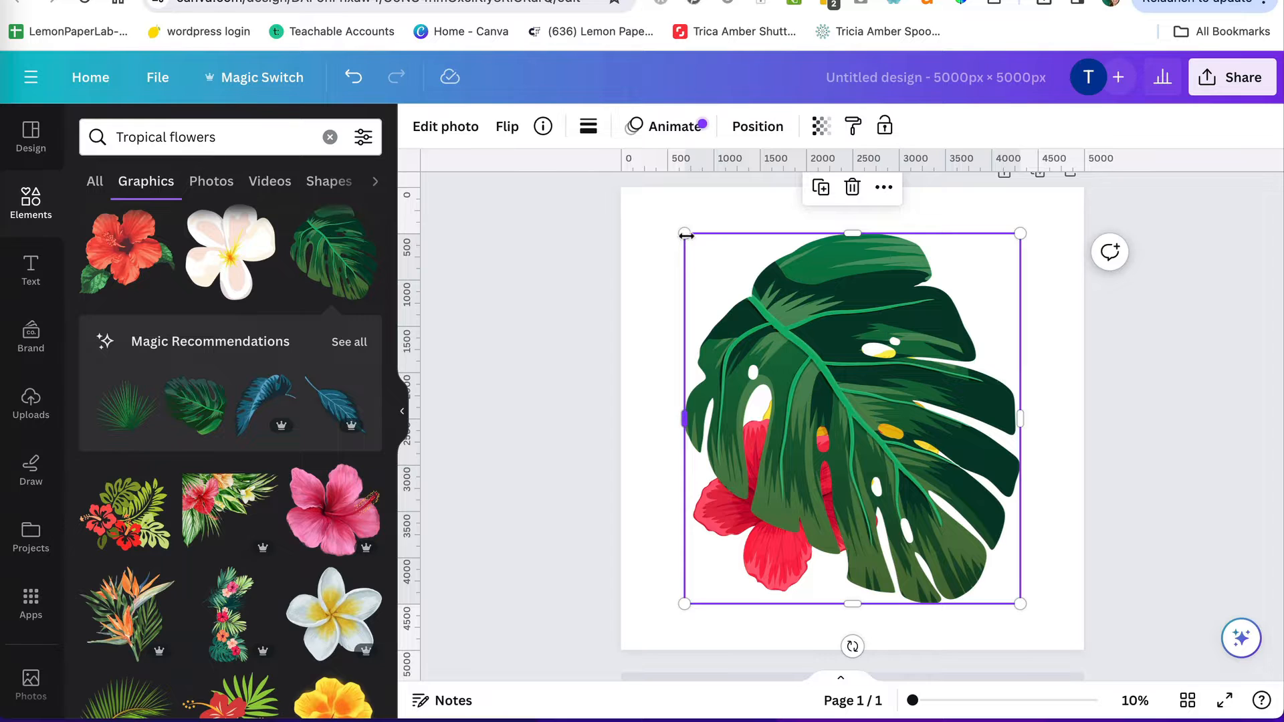
{"action": "left_click_drag", "start_coordinate": [705, 254], "coordinate": [852, 418]}
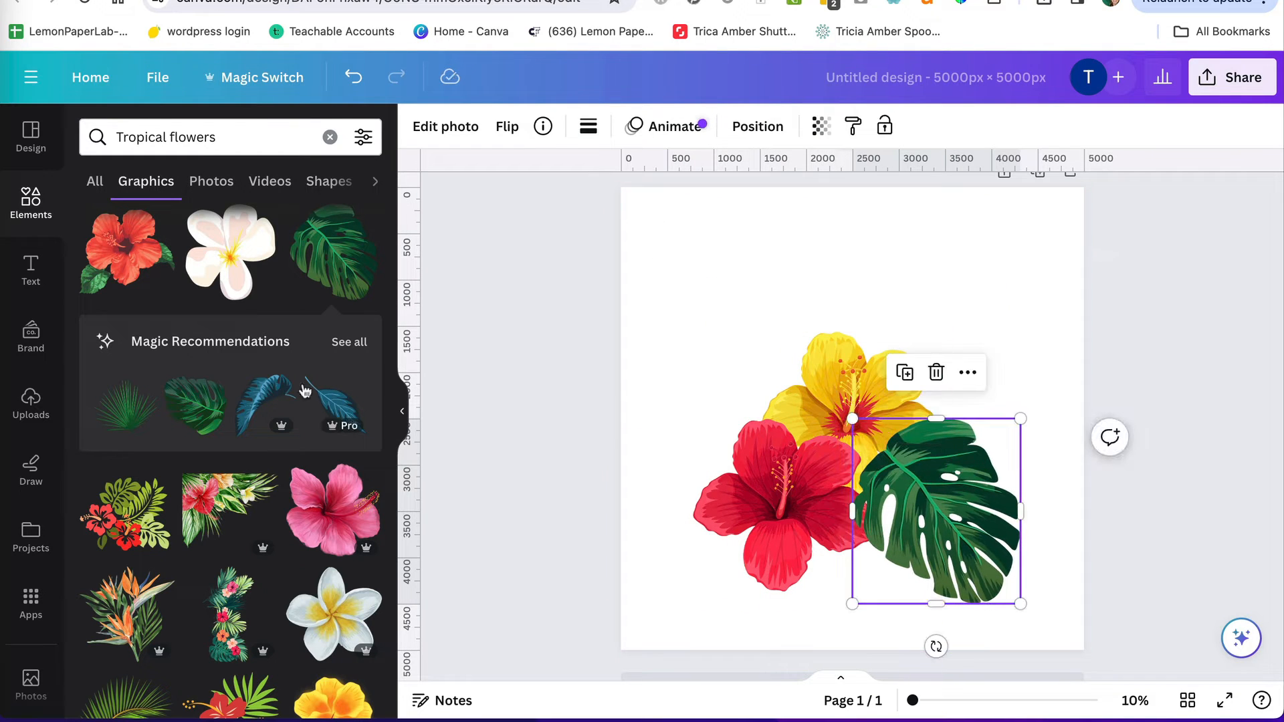
Add the green fan palm leaf from the monstera leaf's Magic Recommendations to the page.
{"action": "left_click", "coordinate": [350, 343]}
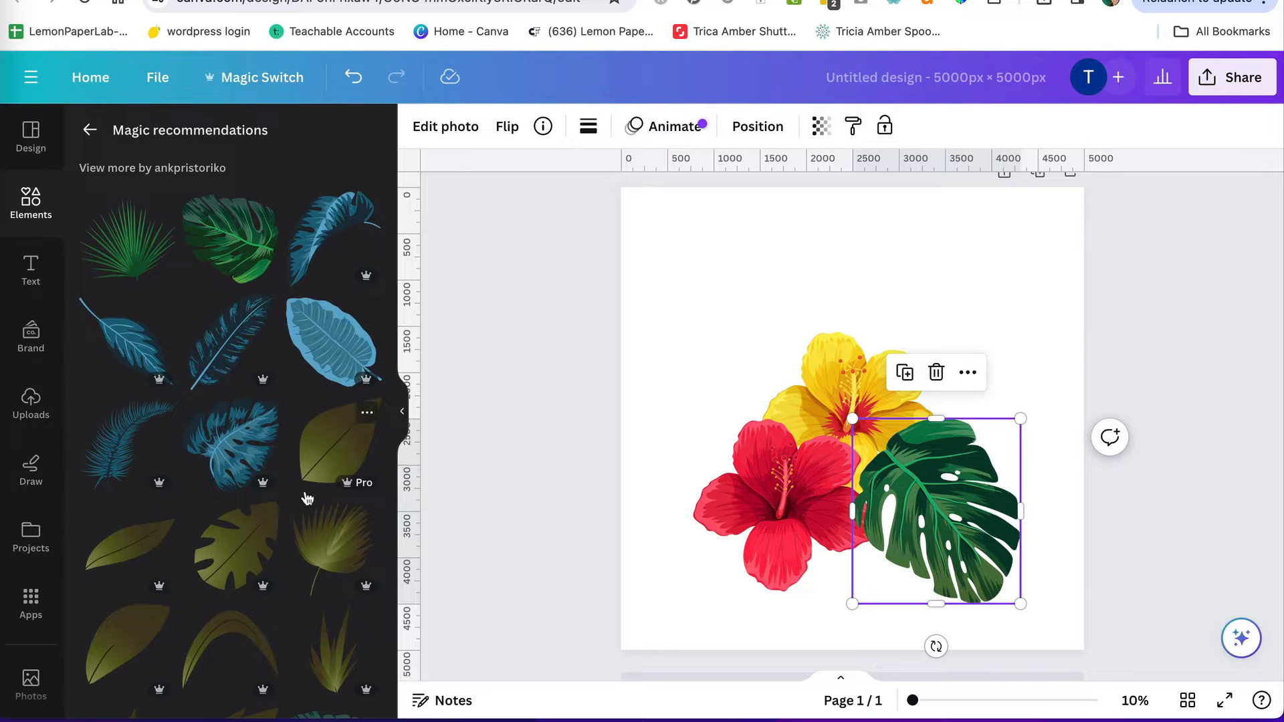
{"action": "scroll", "coordinate": [307, 498], "scroll_direction": "down", "scroll_amount": 3}
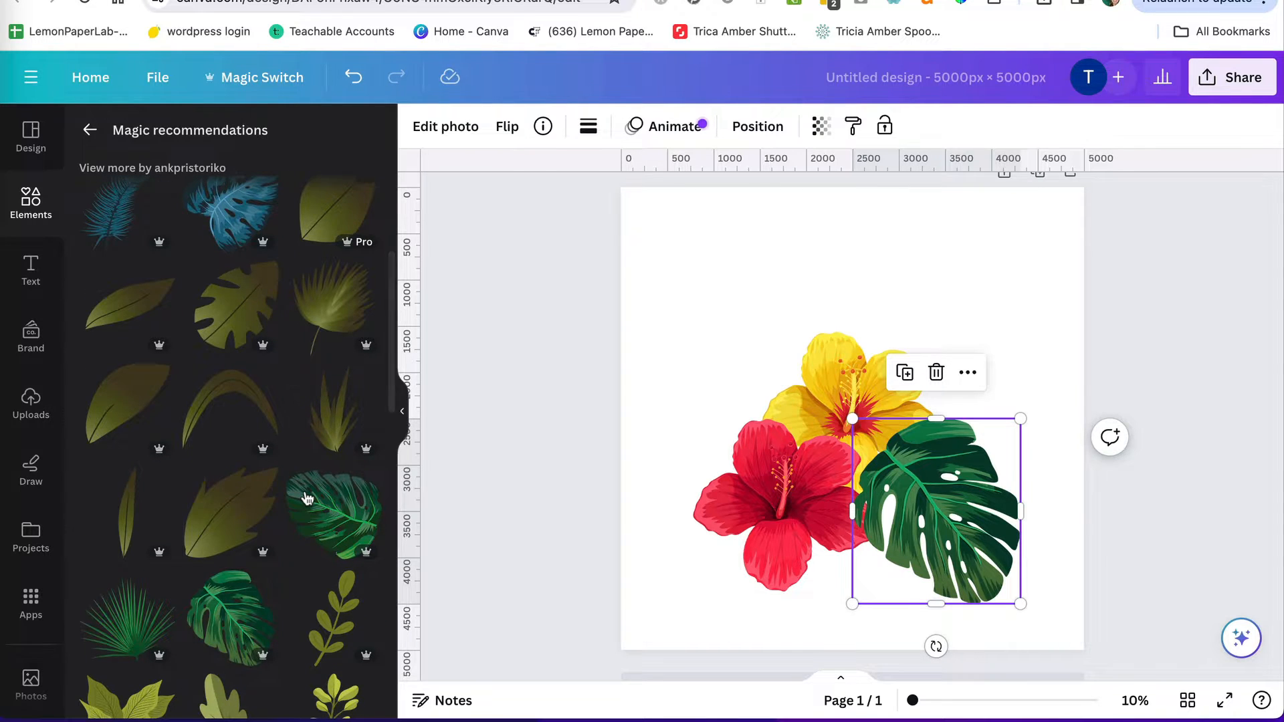
{"action": "scroll", "coordinate": [307, 498], "scroll_direction": "up", "scroll_amount": 3}
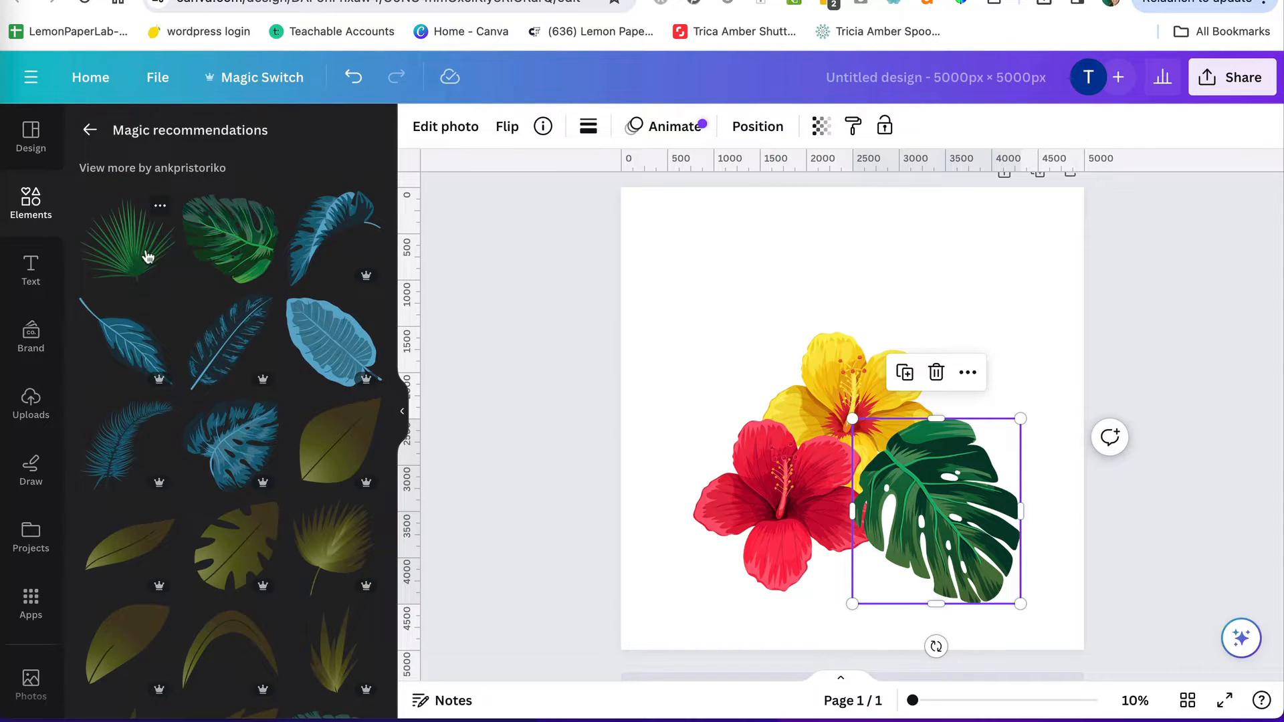
{"action": "left_click", "coordinate": [117, 255]}
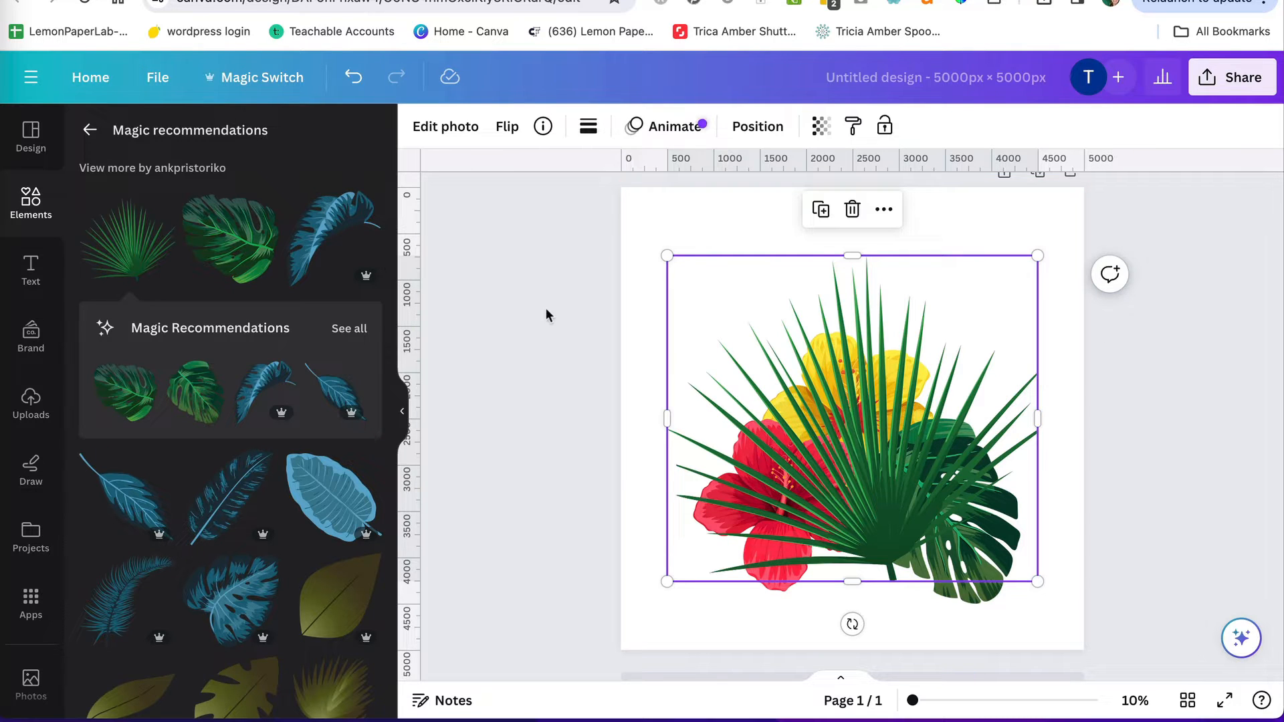
Select all four graphics and scale them down together into the lower-left area of the page.
{"action": "left_click_drag", "start_coordinate": [551, 261], "coordinate": [1046, 606]}
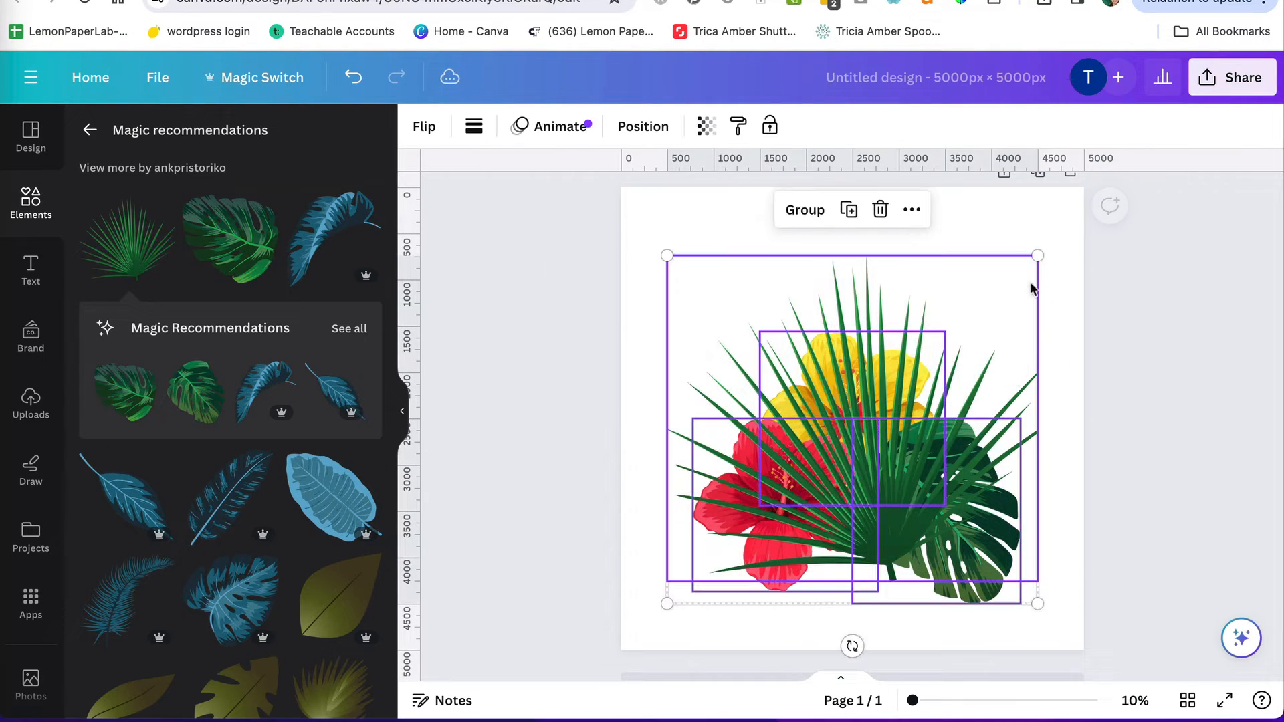
{"action": "left_click_drag", "start_coordinate": [1036, 257], "coordinate": [872, 405]}
{"action": "left_click", "coordinate": [1136, 318]}
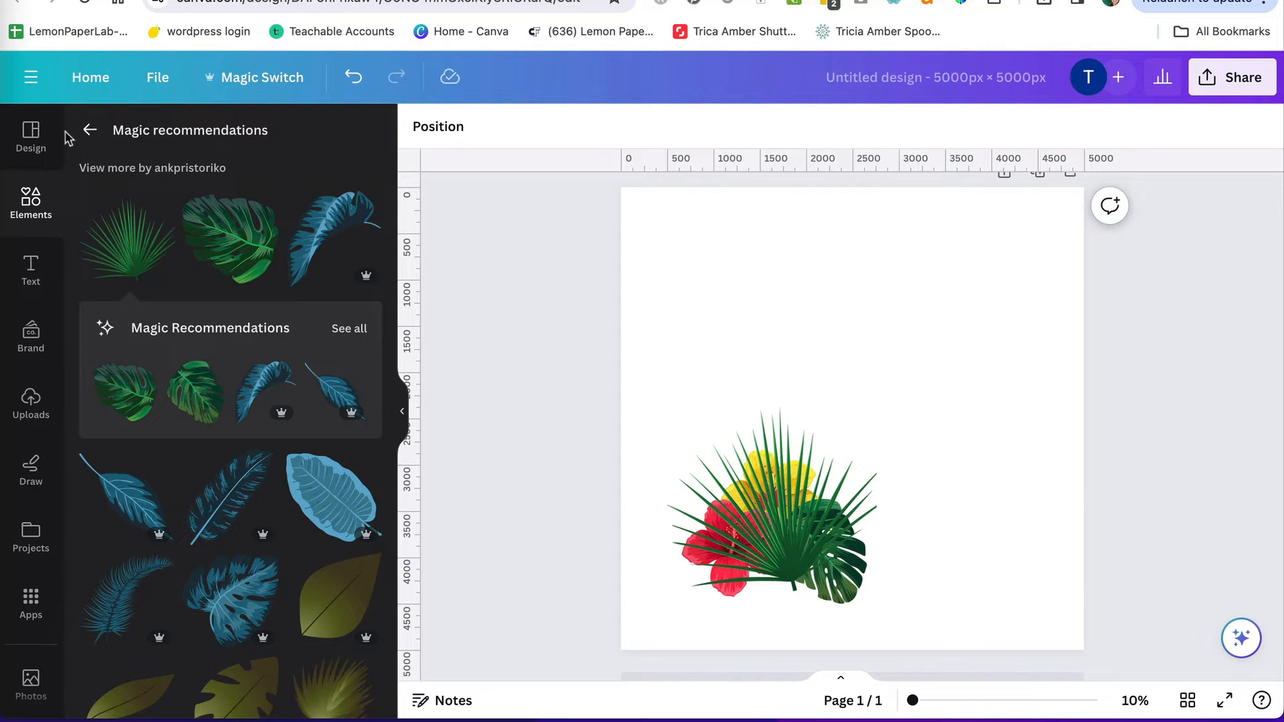
Move the palm leaf away from the other graphics to the page's upper right and make it smaller.
{"action": "left_click", "coordinate": [90, 130]}
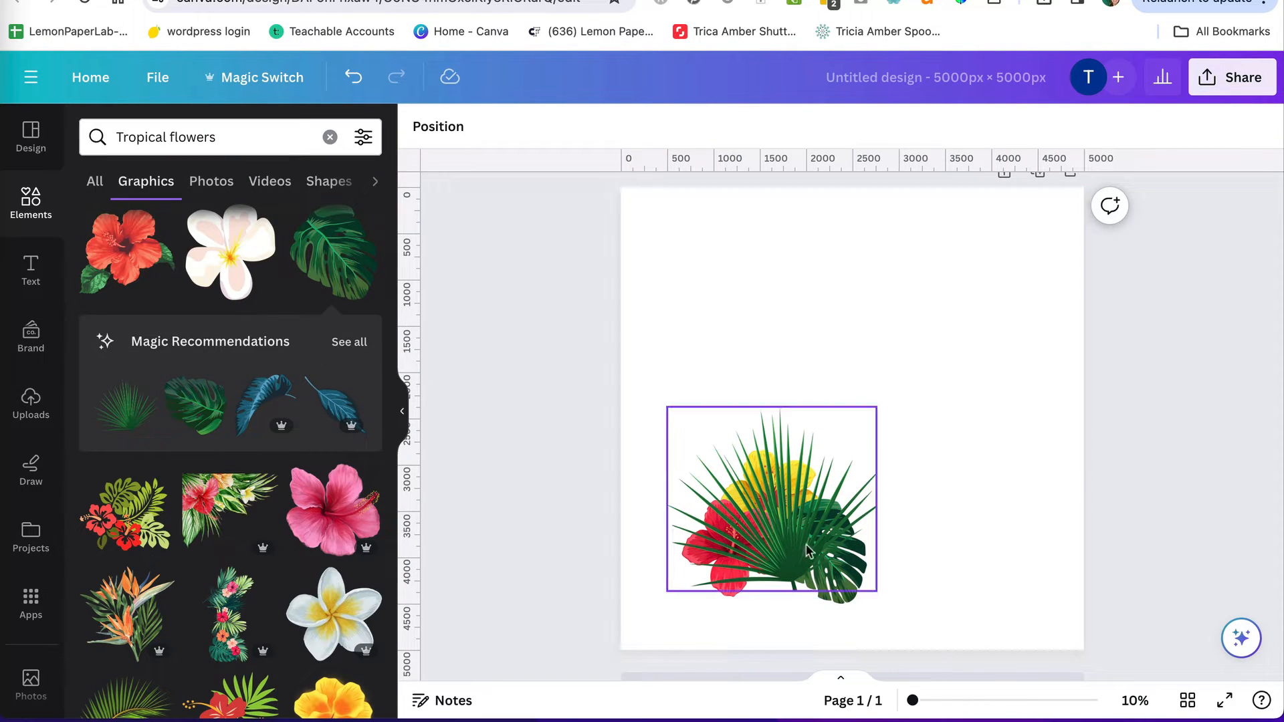
{"action": "left_click_drag", "start_coordinate": [781, 538], "coordinate": [922, 363]}
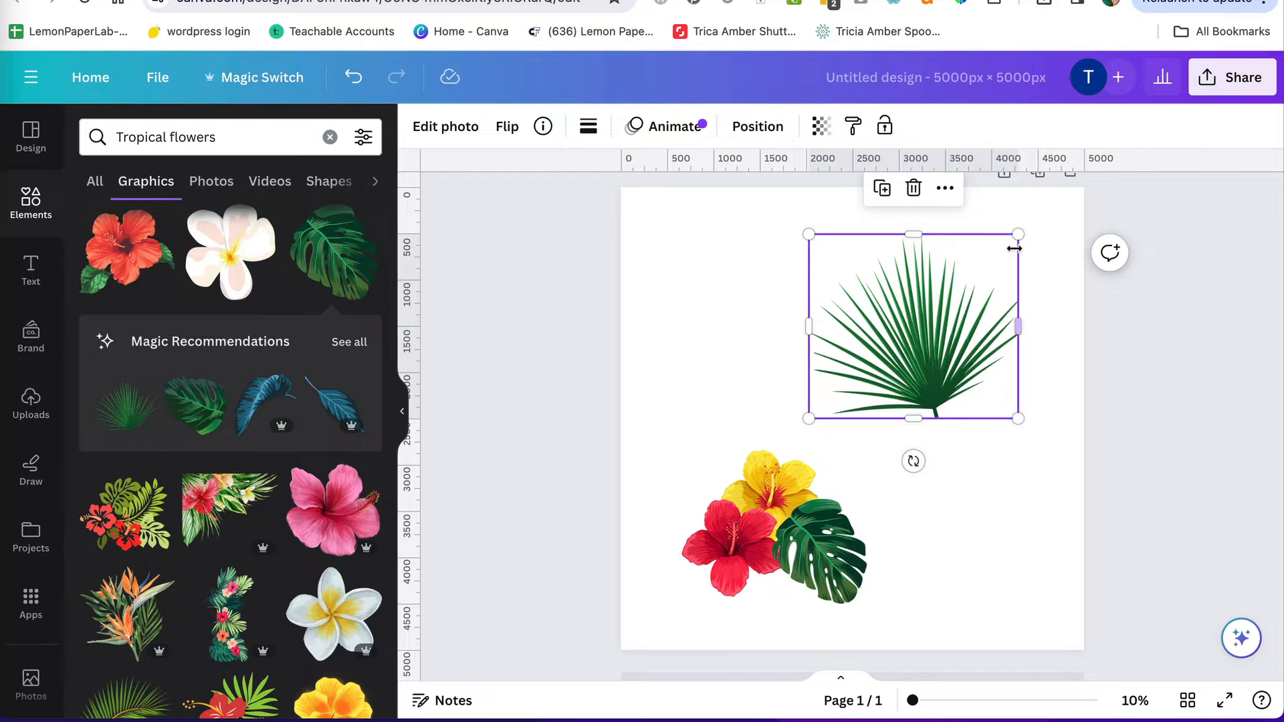
{"action": "left_click_drag", "start_coordinate": [1019, 232], "coordinate": [957, 289]}
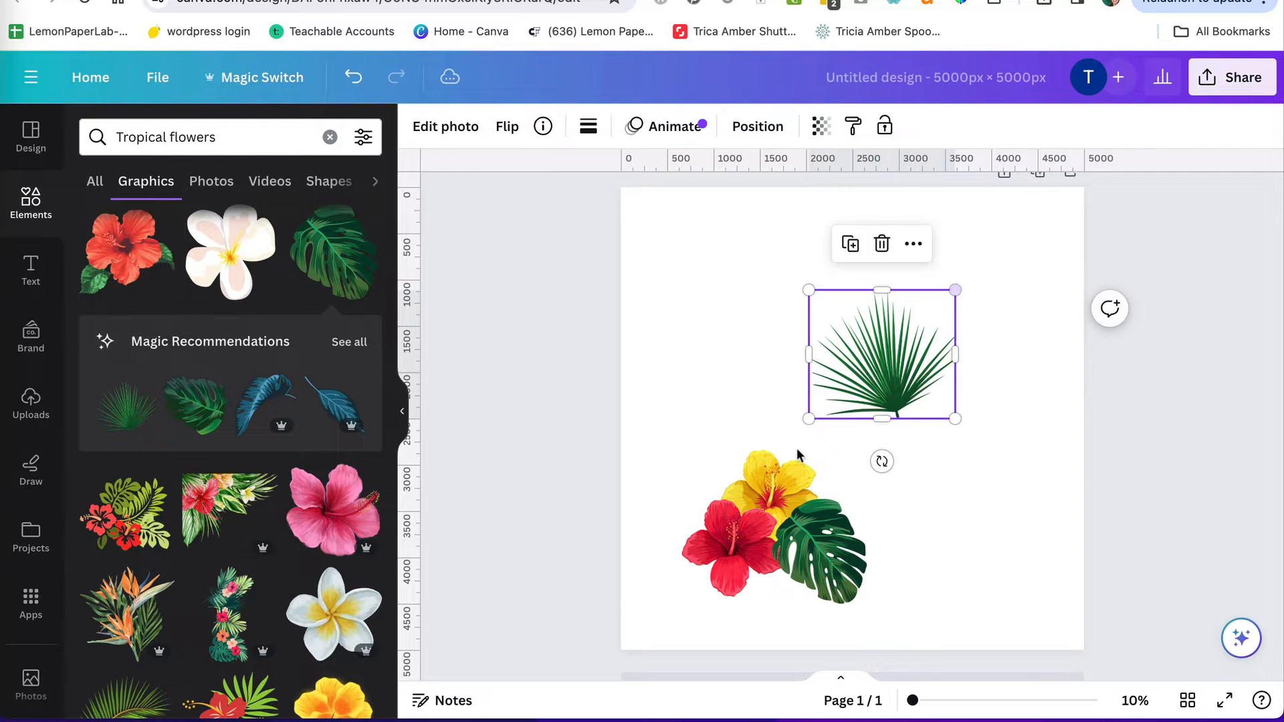
Place the yellow hibiscus over the base of the palm leaf and move its layer above all the others.
{"action": "left_click", "coordinate": [773, 478]}
{"action": "left_click_drag", "start_coordinate": [773, 478], "coordinate": [890, 391]}
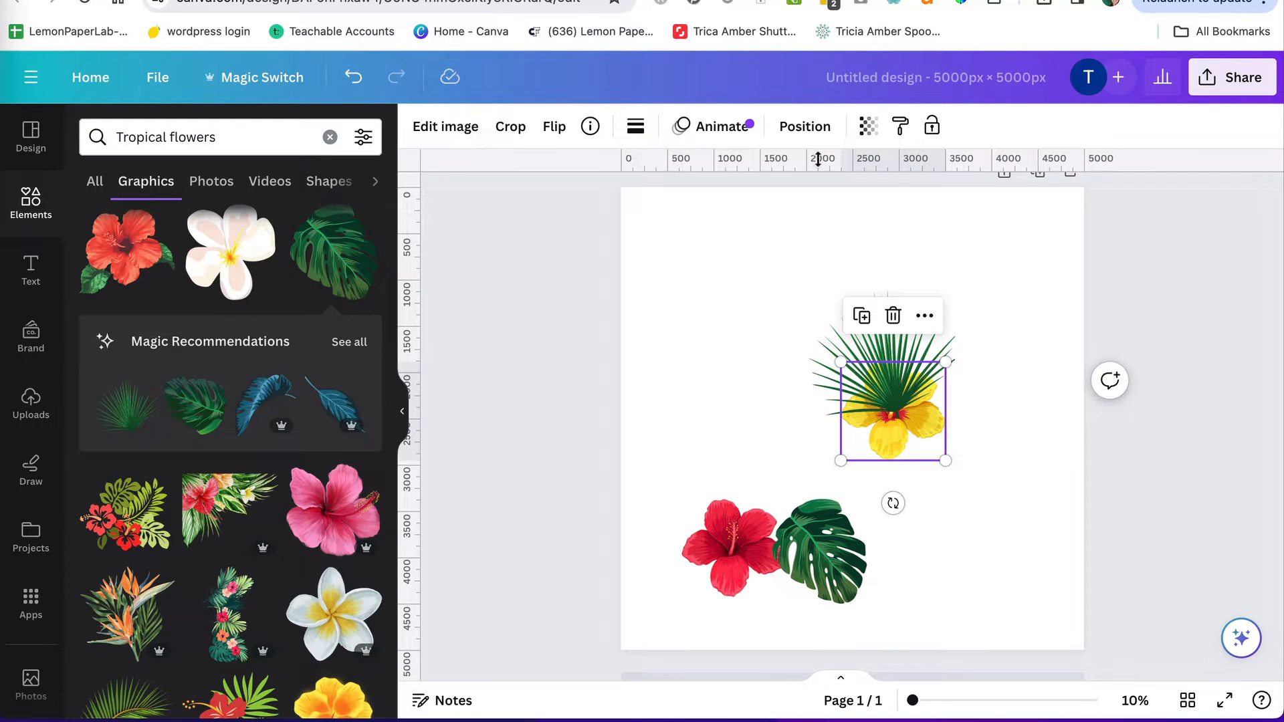
{"action": "left_click", "coordinate": [810, 134]}
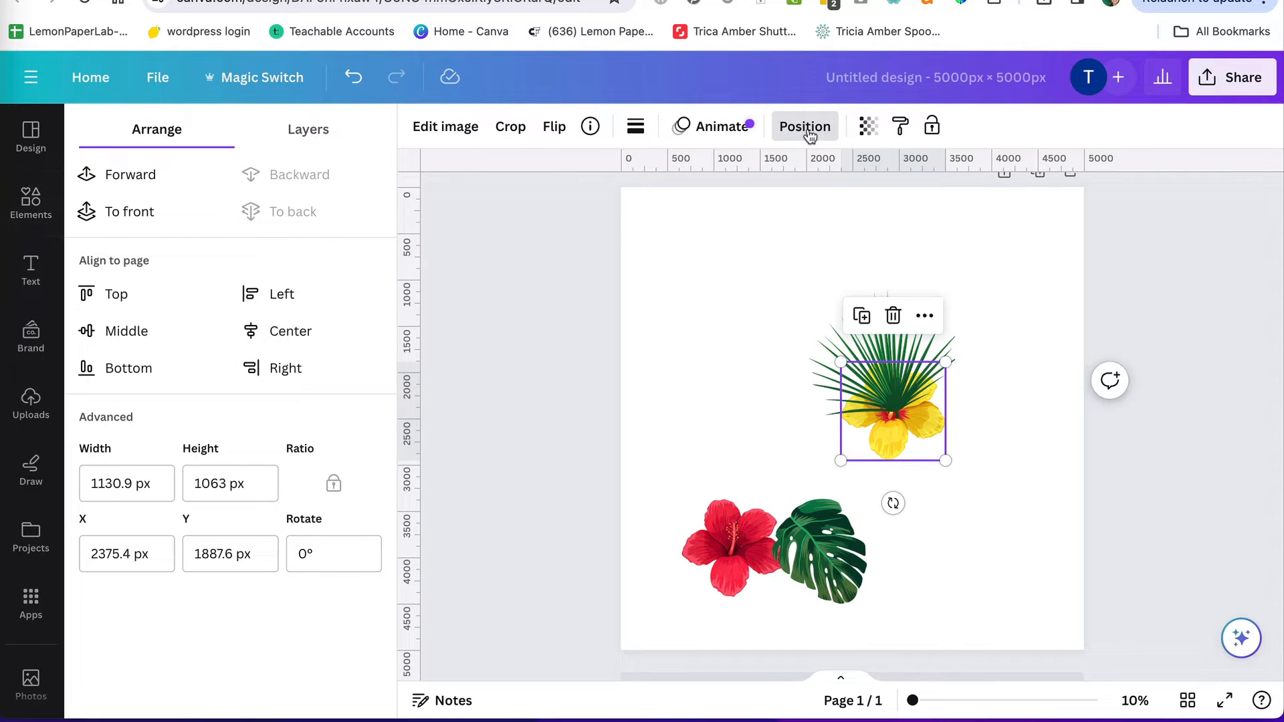
{"action": "left_click", "coordinate": [309, 133]}
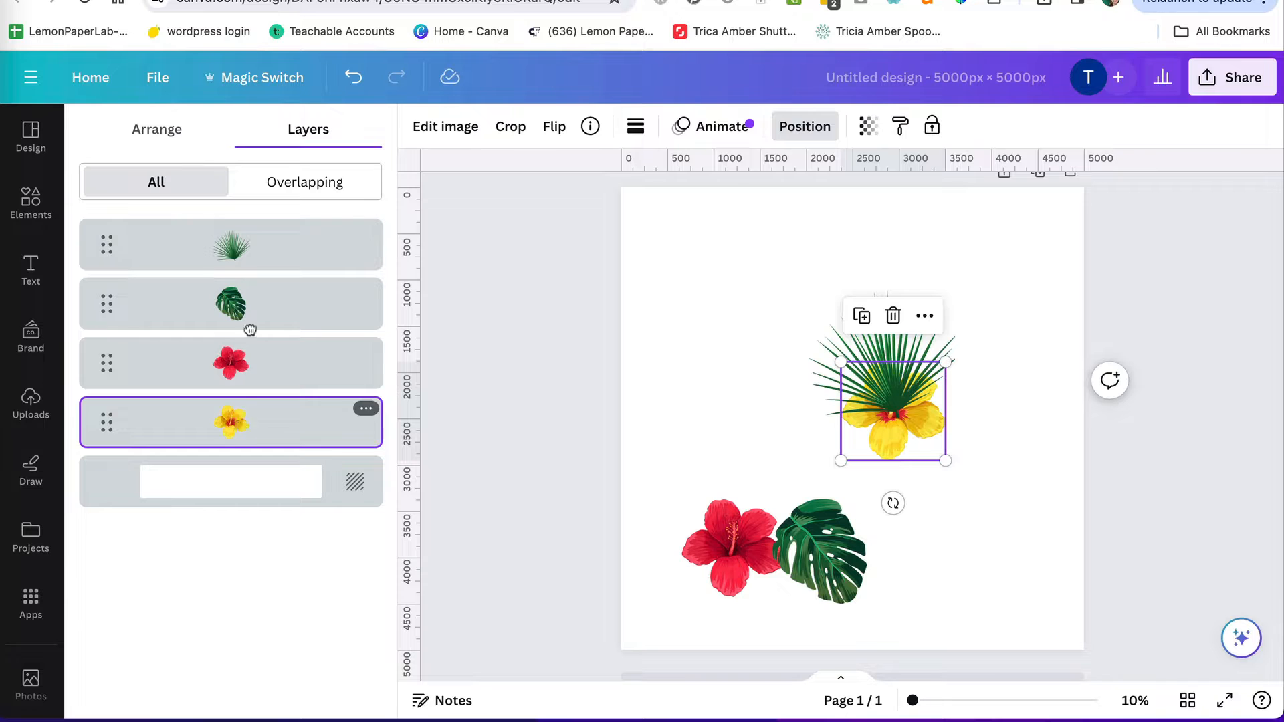
{"action": "left_click_drag", "start_coordinate": [235, 423], "coordinate": [255, 226]}
{"action": "left_click", "coordinate": [1130, 246]}
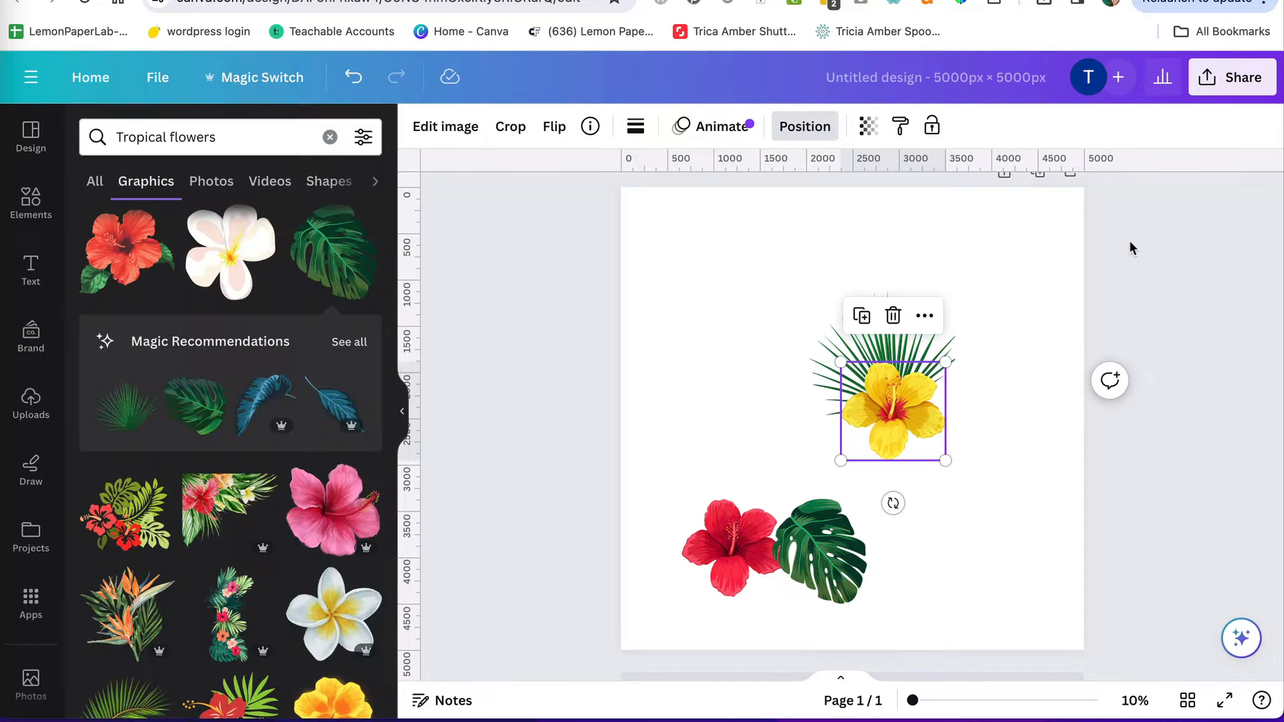
Rotate the yellow hibiscus on the palm leaf and move the red hibiscus to the page's upper-left corner.
{"action": "left_click_drag", "start_coordinate": [893, 503], "coordinate": [914, 323]}
{"action": "left_click", "coordinate": [1129, 269]}
{"action": "left_click", "coordinate": [729, 515]}
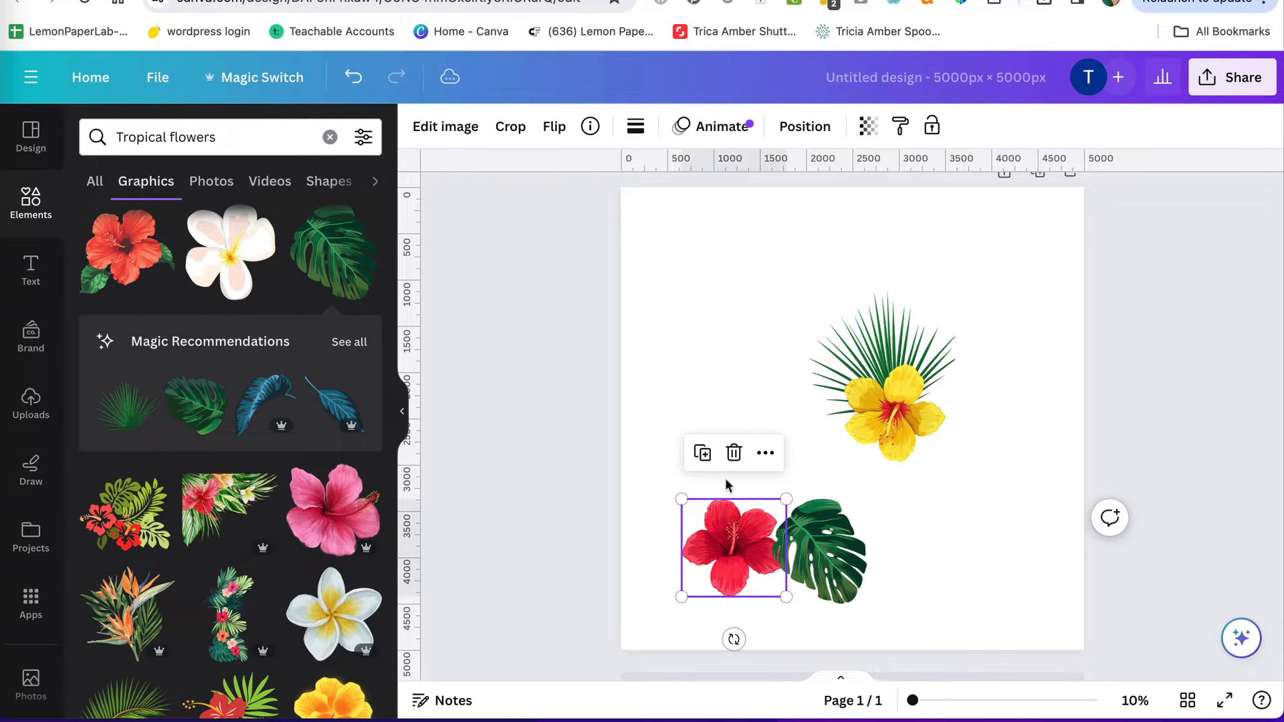
{"action": "left_click_drag", "start_coordinate": [725, 518], "coordinate": [686, 238]}
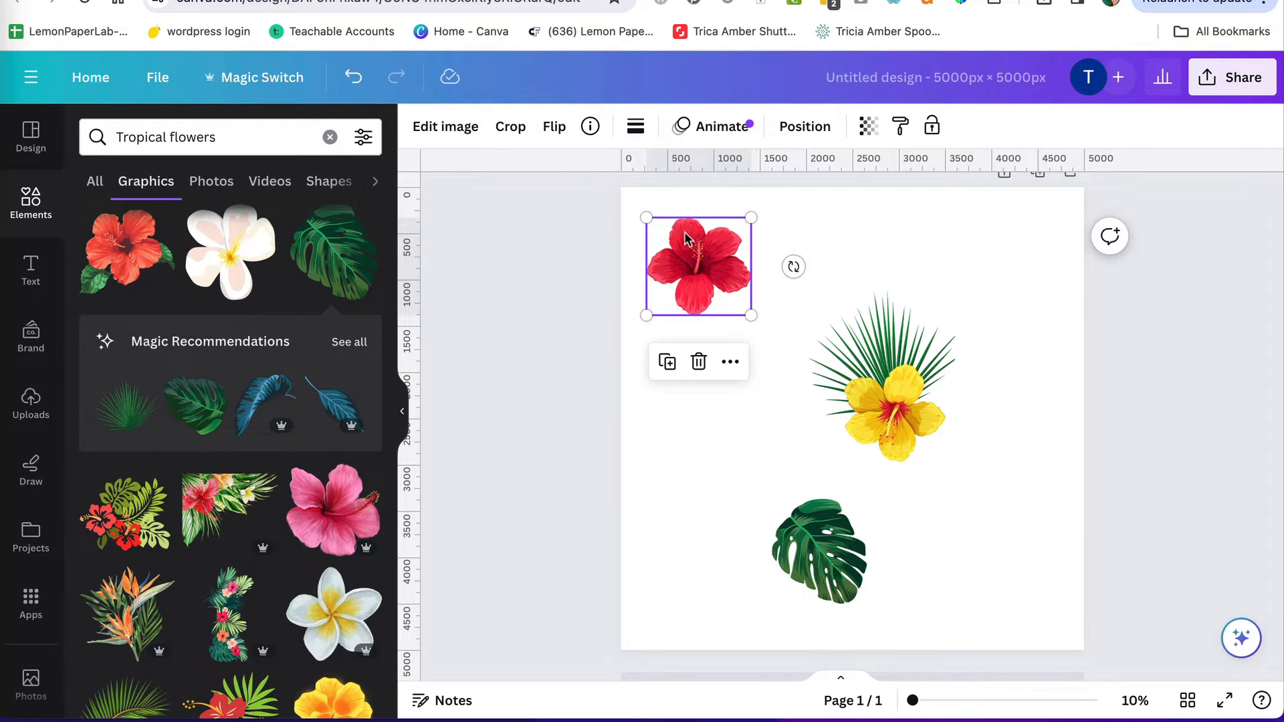
Make two copies of the rotated yellow hibiscus, placing one just below the red hibiscus and the other farther down the page.
{"action": "left_click", "coordinate": [896, 426]}
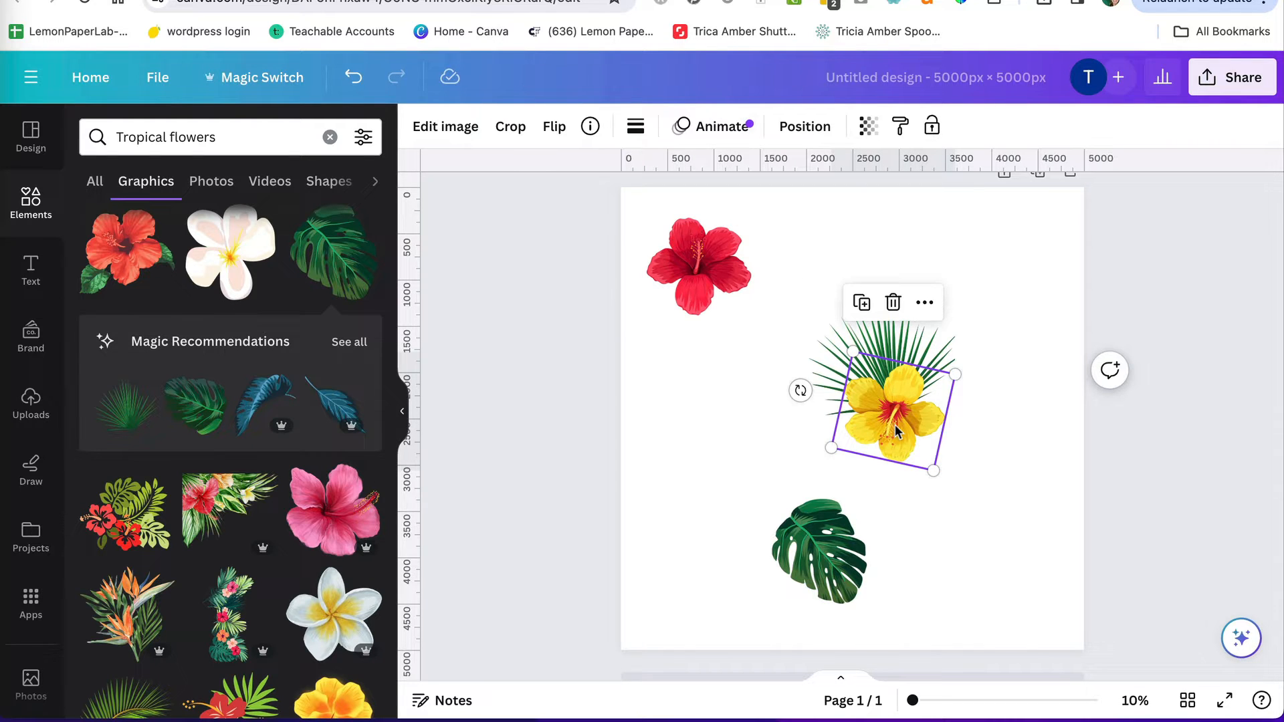
{"action": "key", "text": "ctrl+d"}
{"action": "left_click_drag", "start_coordinate": [895, 424], "coordinate": [700, 337]}
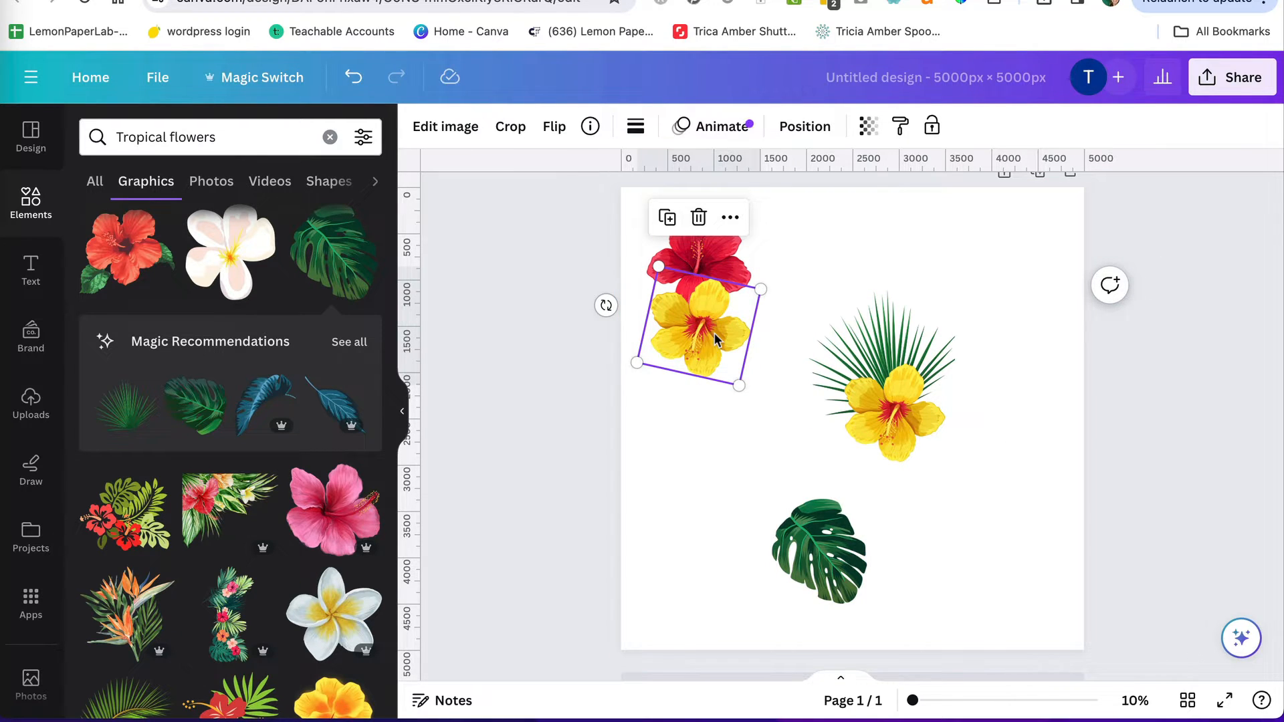
{"action": "left_click_drag", "start_coordinate": [714, 339], "coordinate": [725, 503]}
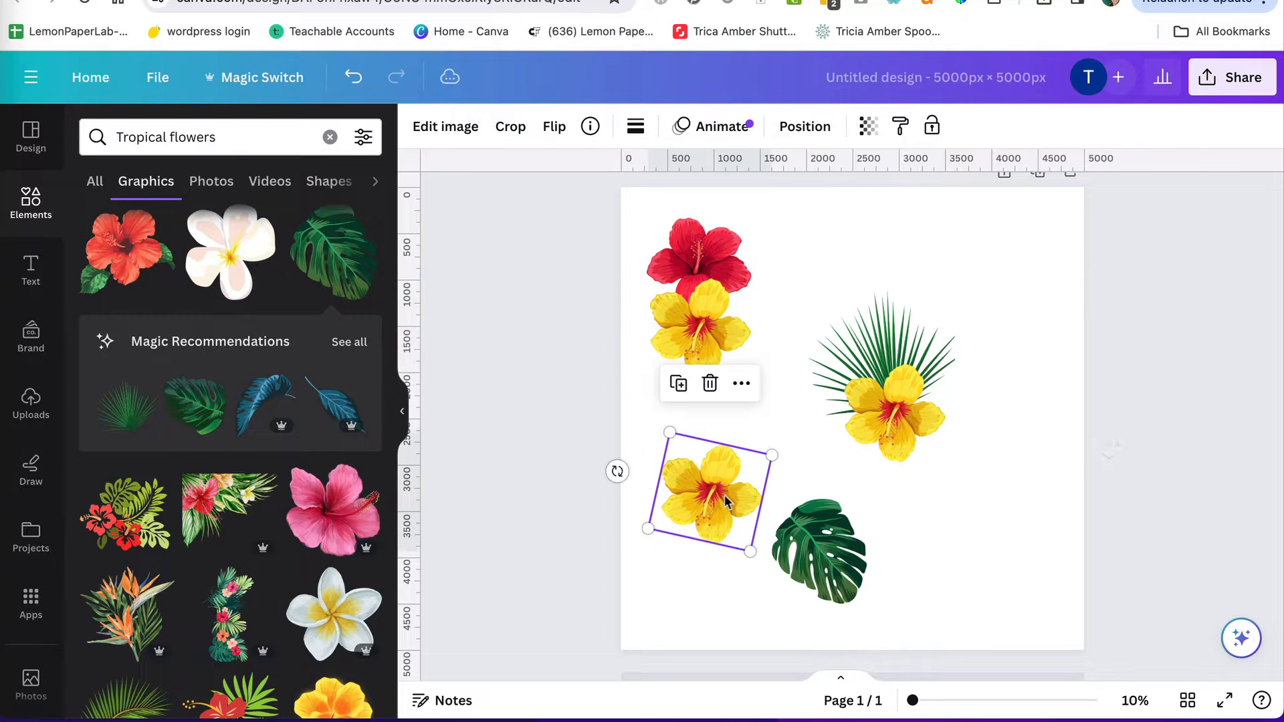
Rotate and slightly shrink the monstera leaf, placing it over the upper right of the lowest yellow hibiscus.
{"action": "left_click", "coordinate": [829, 552]}
{"action": "left_click_drag", "start_coordinate": [817, 645], "coordinate": [903, 596]}
{"action": "left_click_drag", "start_coordinate": [829, 556], "coordinate": [773, 474]}
{"action": "left_click_drag", "start_coordinate": [846, 515], "coordinate": [774, 452]}
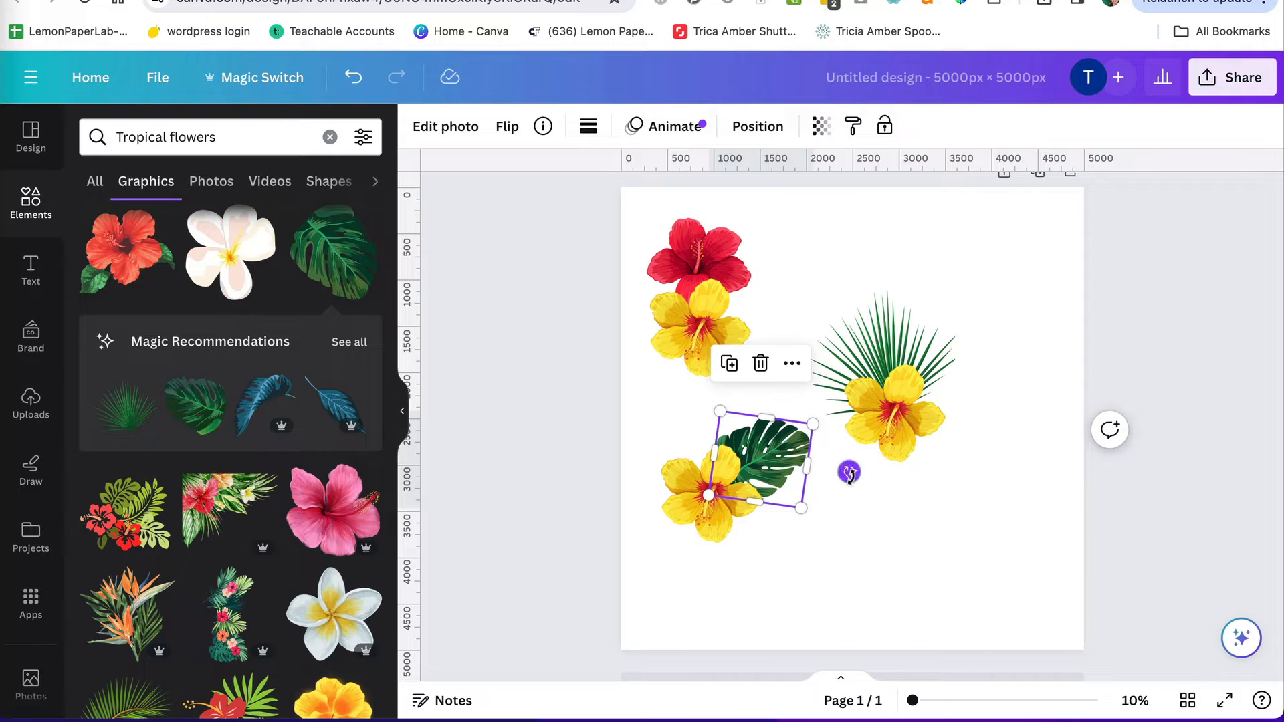
Rotate the monstera leaf counterclockwise and nudge it against the upper right of the lowest yellow hibiscus.
{"action": "left_click_drag", "start_coordinate": [849, 473], "coordinate": [848, 444]}
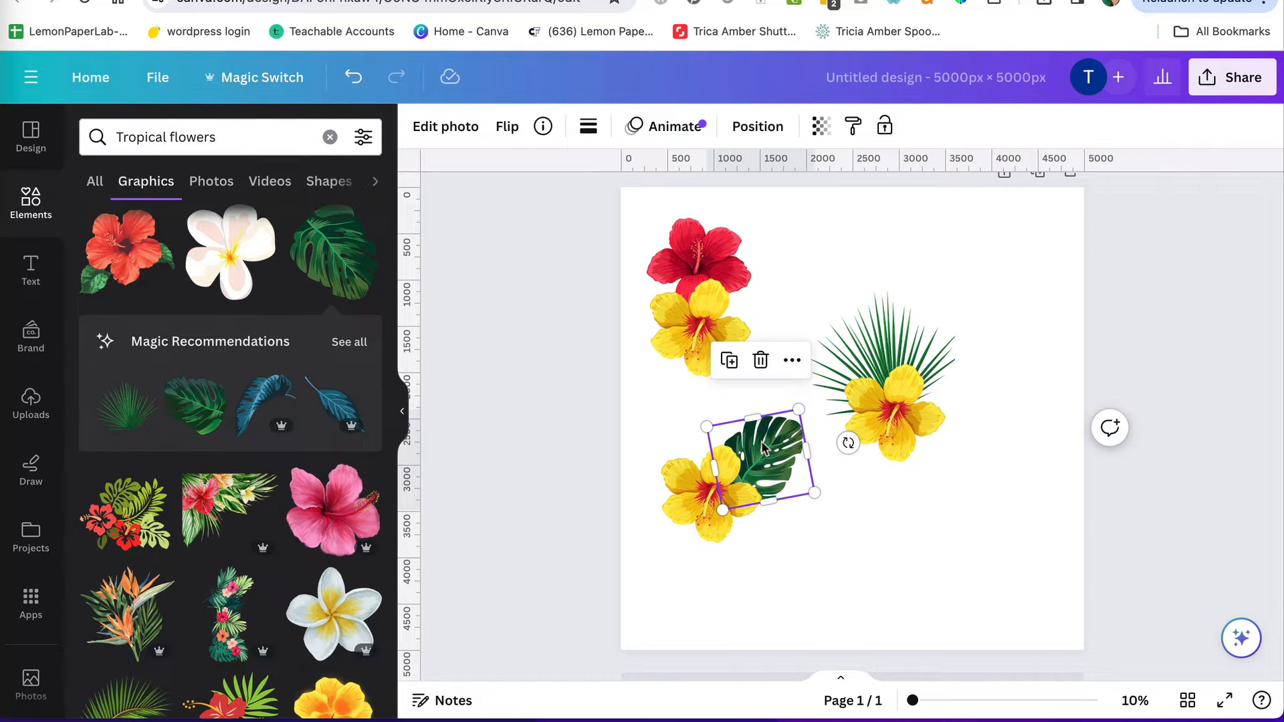
{"action": "left_click_drag", "start_coordinate": [765, 448], "coordinate": [763, 447]}
{"action": "left_click", "coordinate": [1114, 277]}
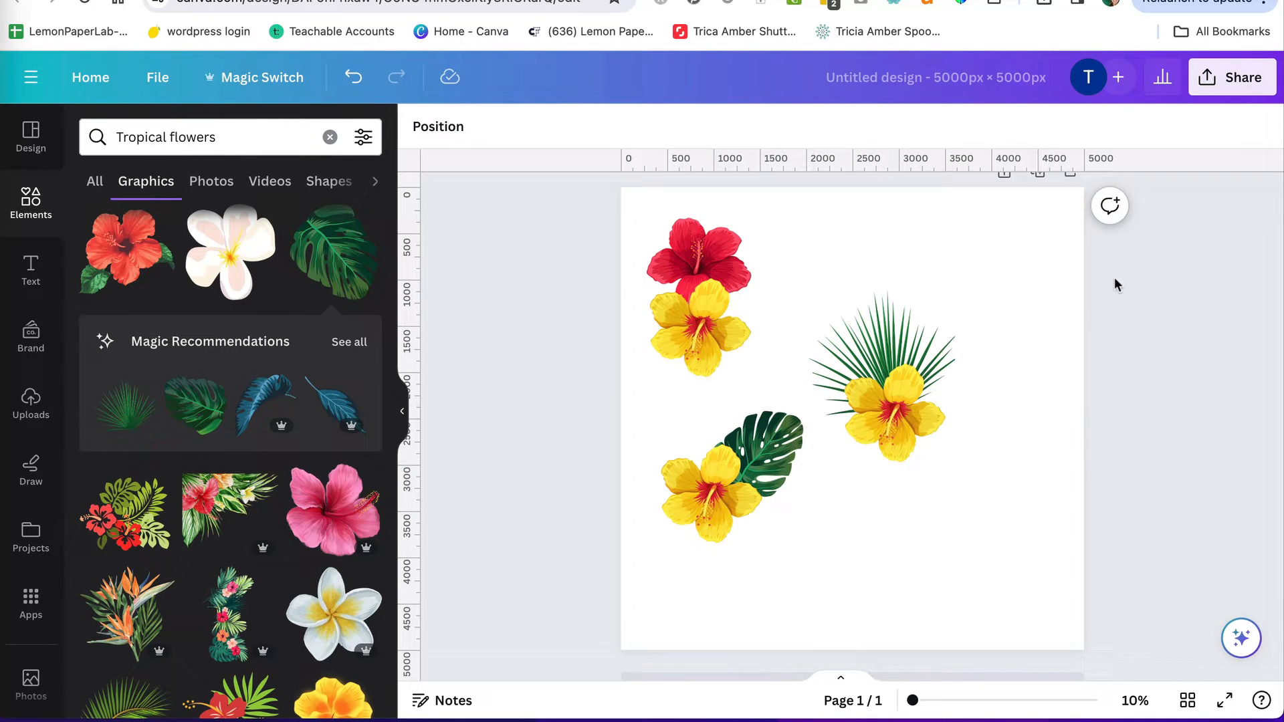
Copy the red hibiscus and the palm leaf below the central yellow hibiscus, rotating the palm copy to fan out over the red flower's right side.
{"action": "left_click", "coordinate": [721, 242]}
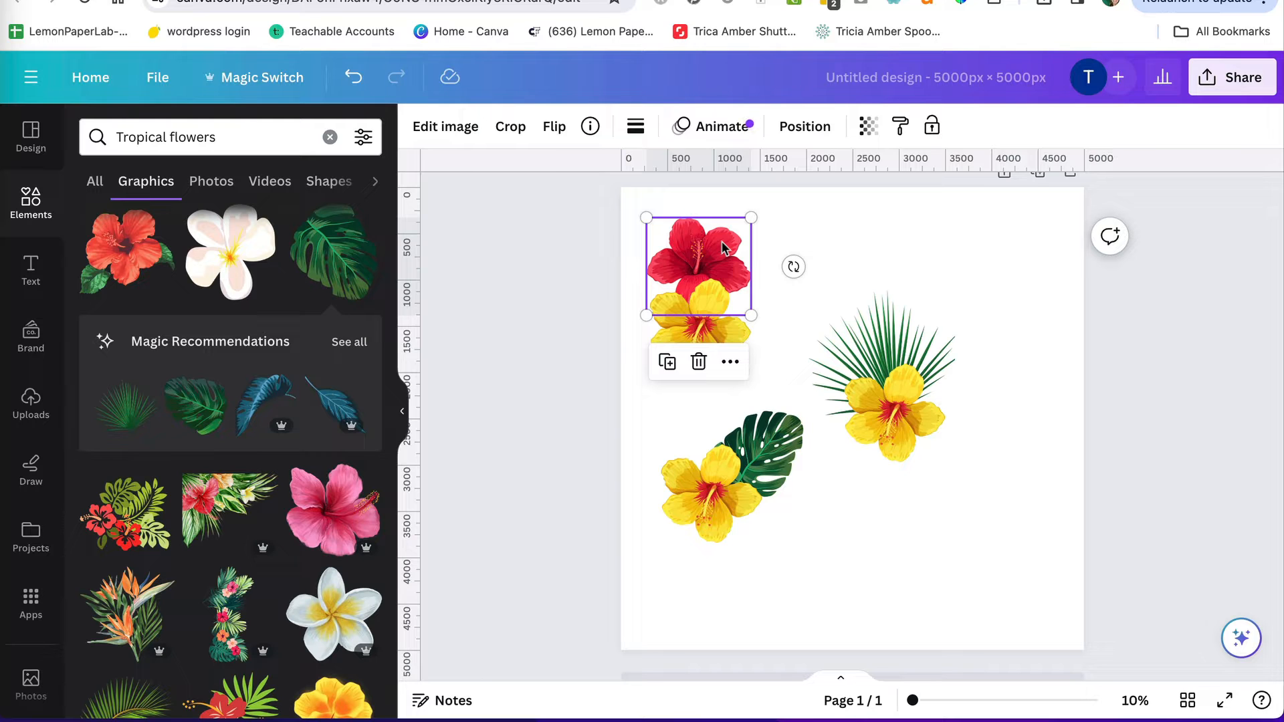
{"action": "left_click_drag", "start_coordinate": [721, 241], "coordinate": [880, 506]}
{"action": "left_click", "coordinate": [878, 319]}
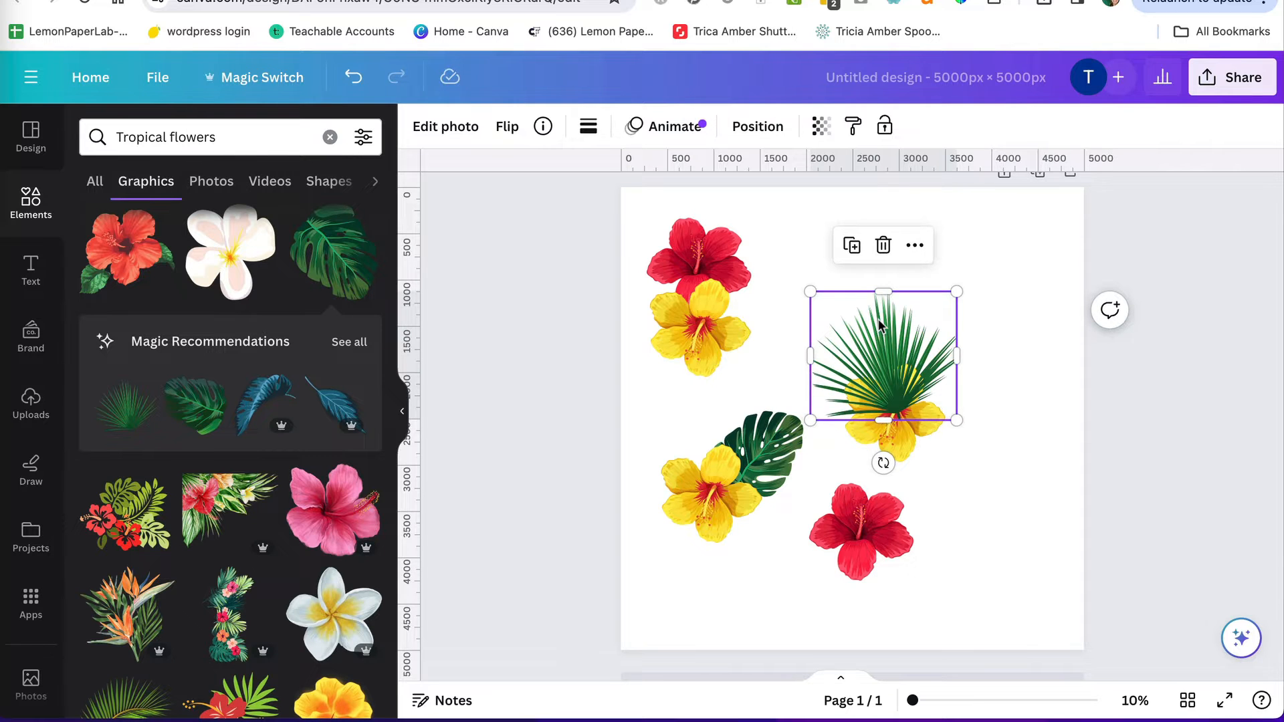
{"action": "left_click_drag", "start_coordinate": [878, 325], "coordinate": [901, 470]}
{"action": "left_click_drag", "start_coordinate": [904, 612], "coordinate": [739, 523]}
{"action": "left_click_drag", "start_coordinate": [893, 495], "coordinate": [895, 505]}
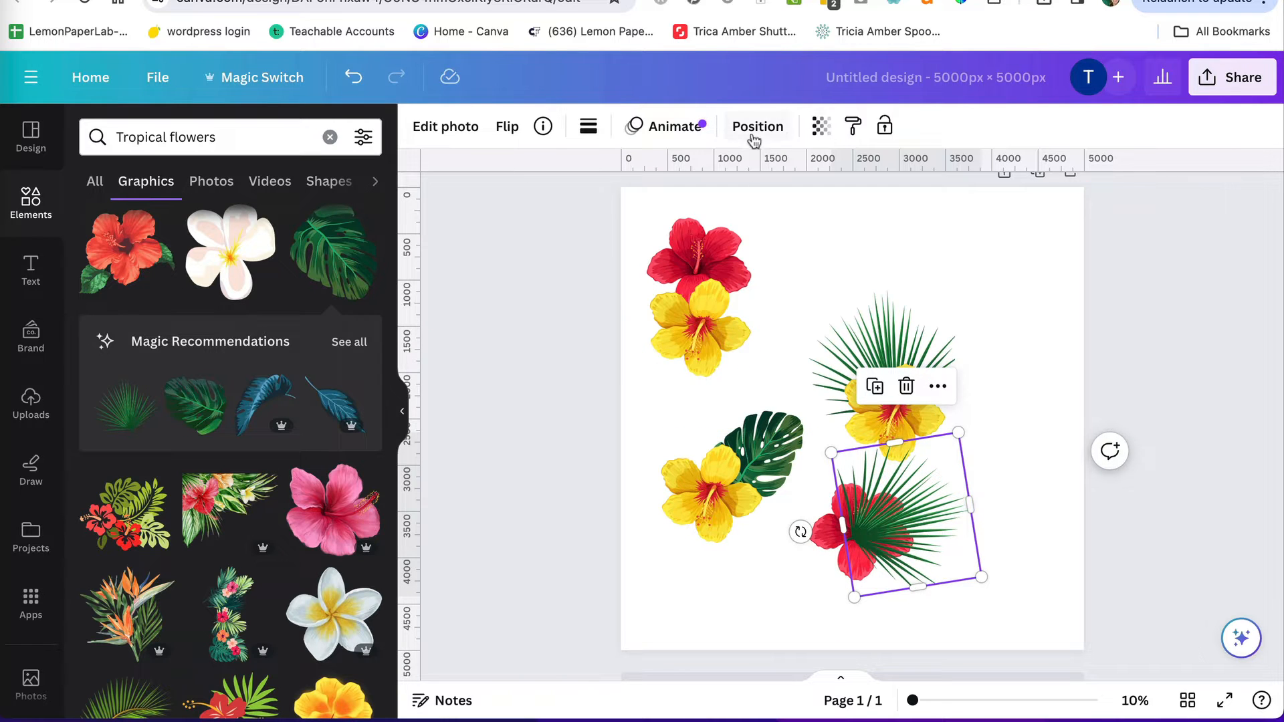
Move the rotated palm leaf's layer behind the lower red hibiscus.
{"action": "left_click", "coordinate": [755, 128]}
{"action": "left_click_drag", "start_coordinate": [234, 306], "coordinate": [233, 249]}
{"action": "left_click", "coordinate": [1148, 330]}
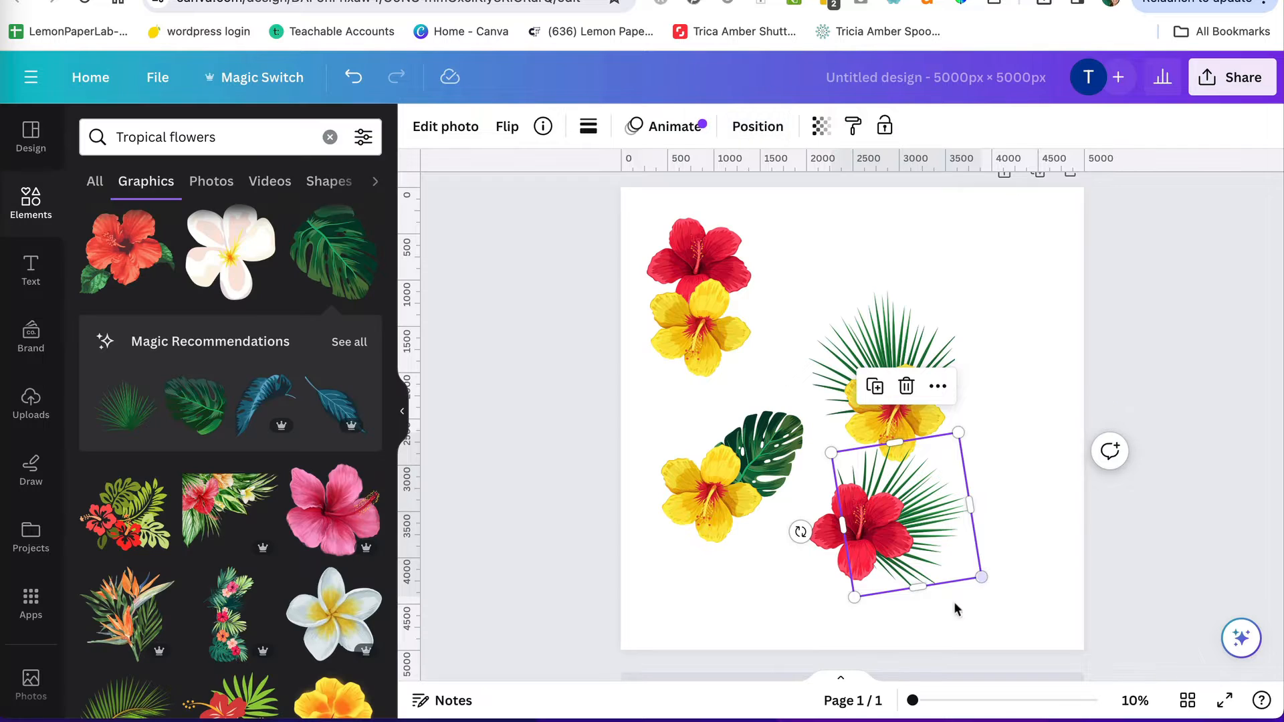
{"action": "left_click", "coordinate": [1193, 355]}
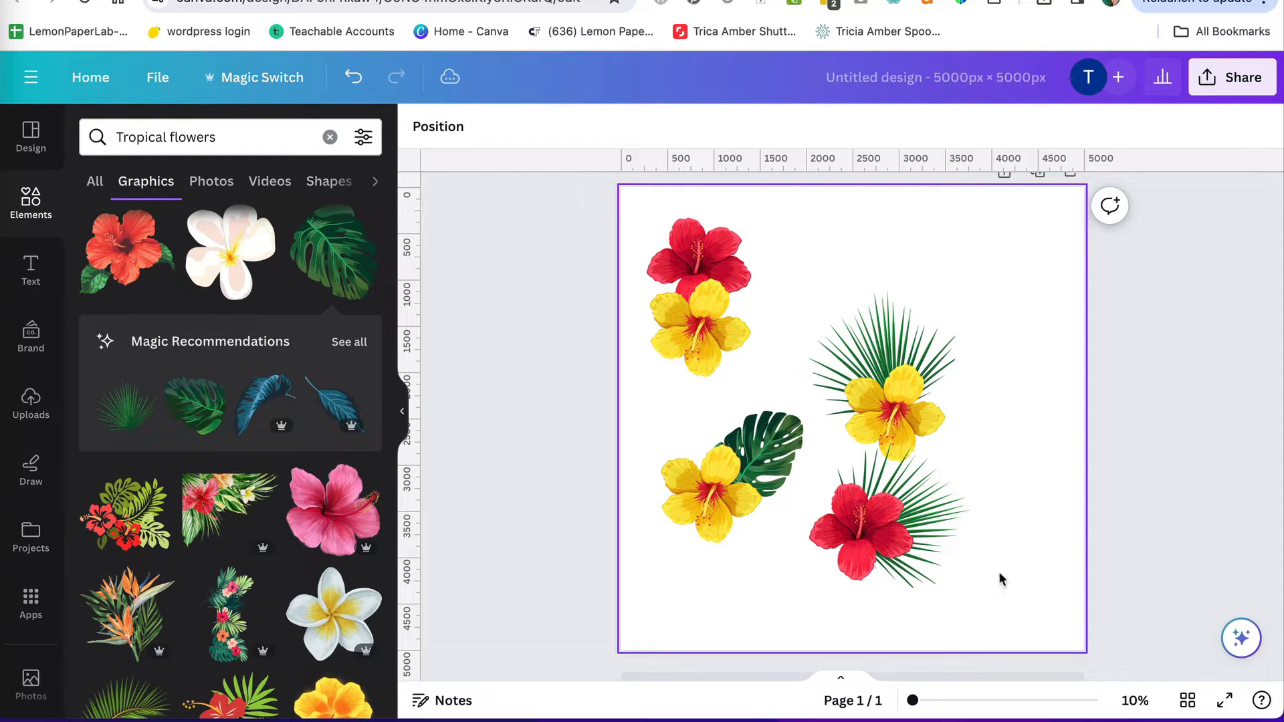
Copy the red hibiscus to the page's upper-right corner and add a rotated monstera leaf copy over its lower right.
{"action": "left_click", "coordinate": [859, 538]}
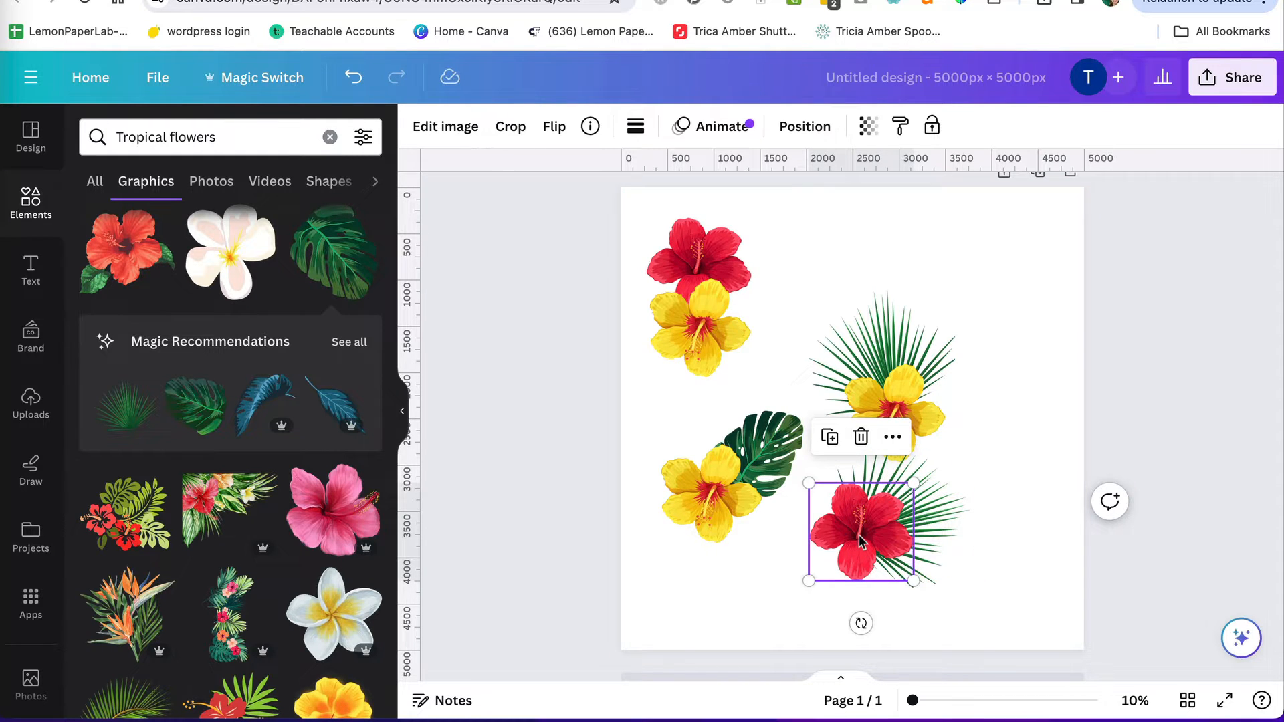
{"action": "left_click_drag", "start_coordinate": [859, 538], "coordinate": [938, 287]}
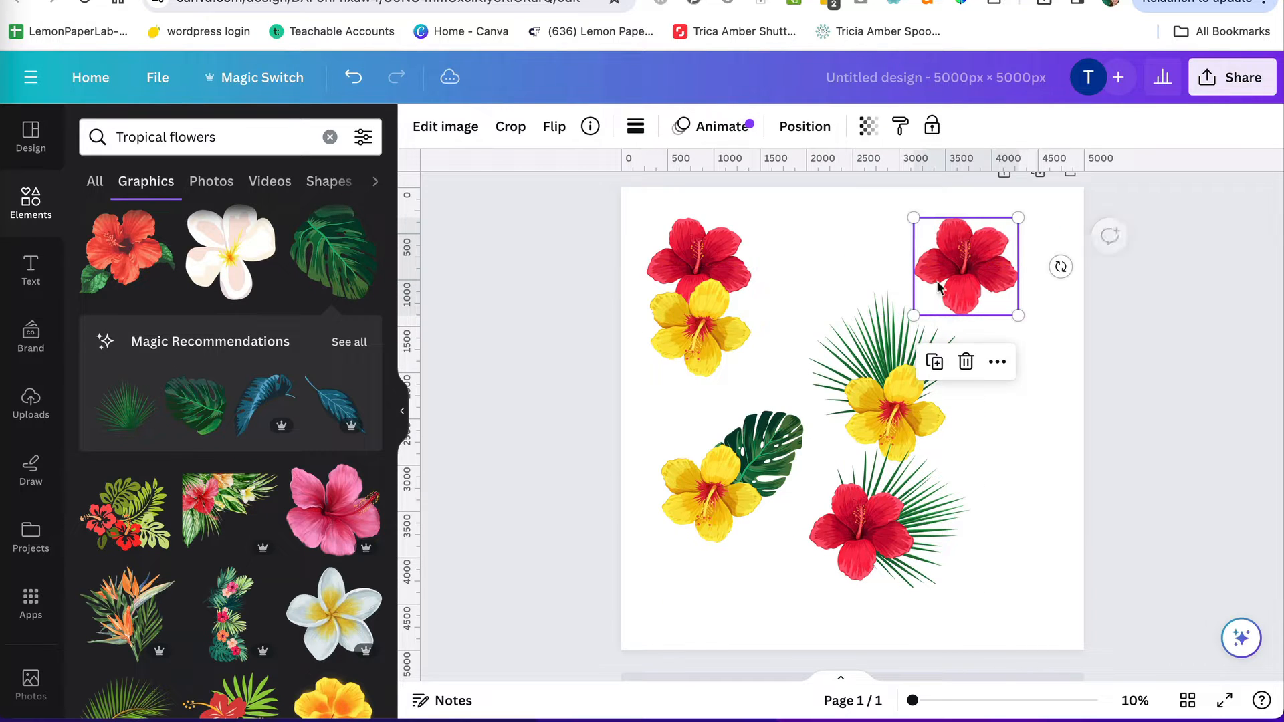
{"action": "left_click", "coordinate": [773, 431]}
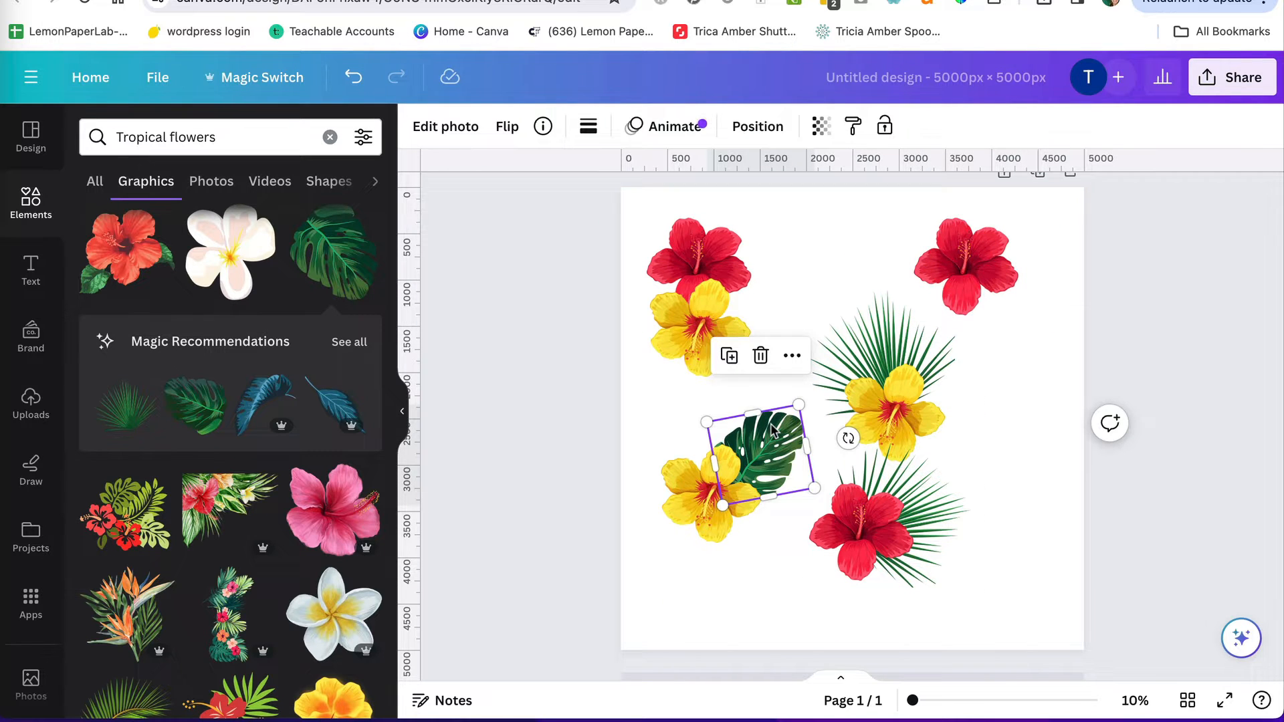
{"action": "left_click_drag", "start_coordinate": [773, 430], "coordinate": [995, 289]}
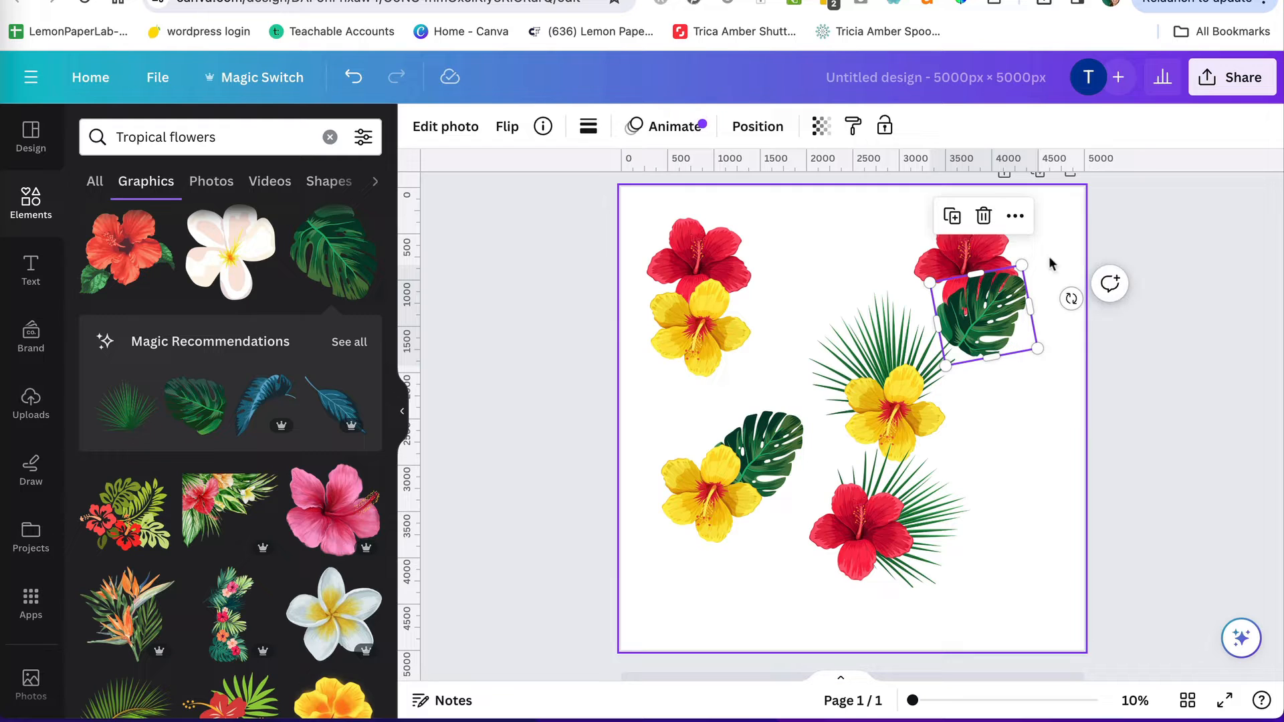
{"action": "left_click_drag", "start_coordinate": [1071, 299], "coordinate": [964, 402]}
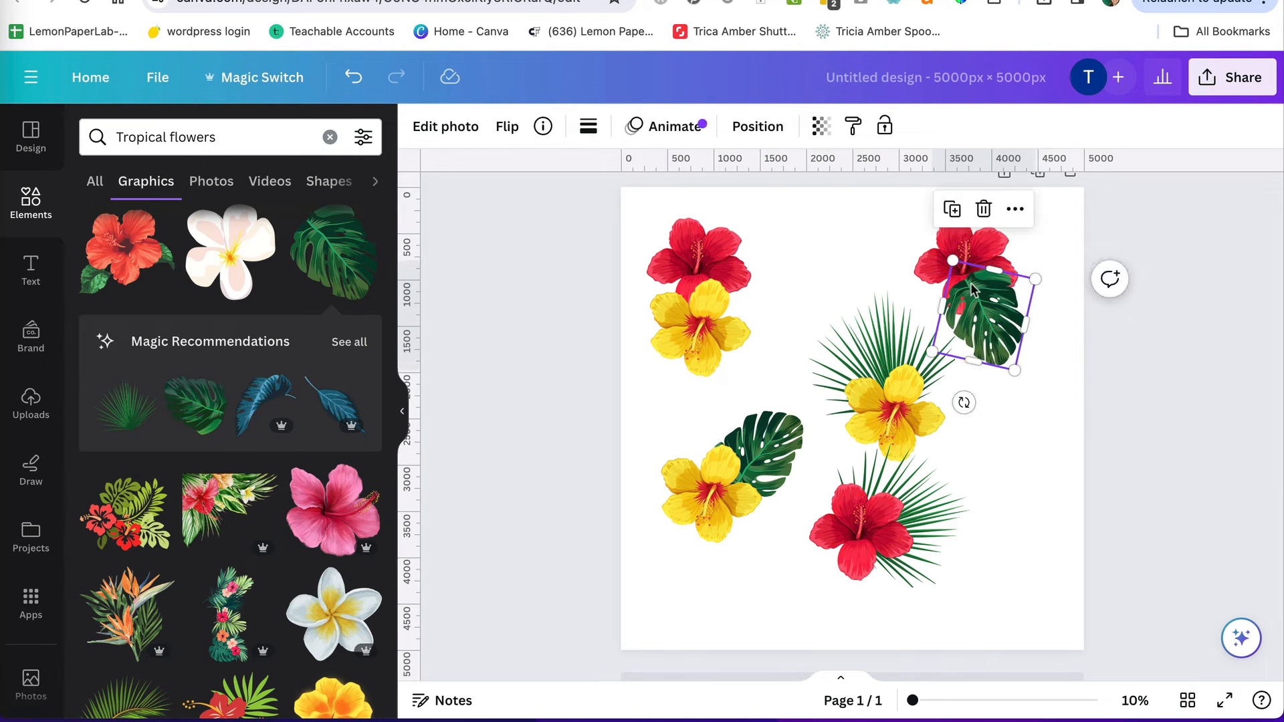
{"action": "left_click_drag", "start_coordinate": [974, 289], "coordinate": [983, 289]}
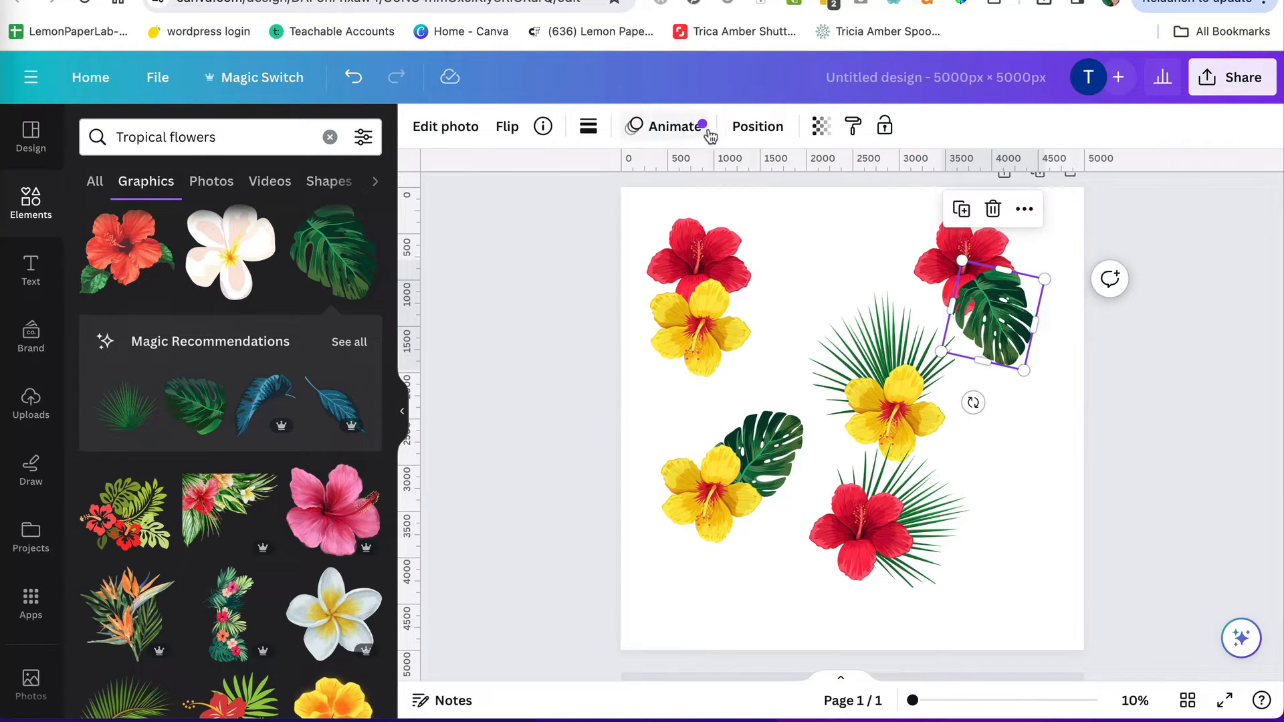
Move the upper-right monstera leaf's layer behind the red hibiscus.
{"action": "left_click", "coordinate": [758, 126]}
{"action": "left_click_drag", "start_coordinate": [245, 253], "coordinate": [245, 347]}
{"action": "left_click", "coordinate": [1156, 390]}
{"action": "left_click", "coordinate": [1154, 388]}
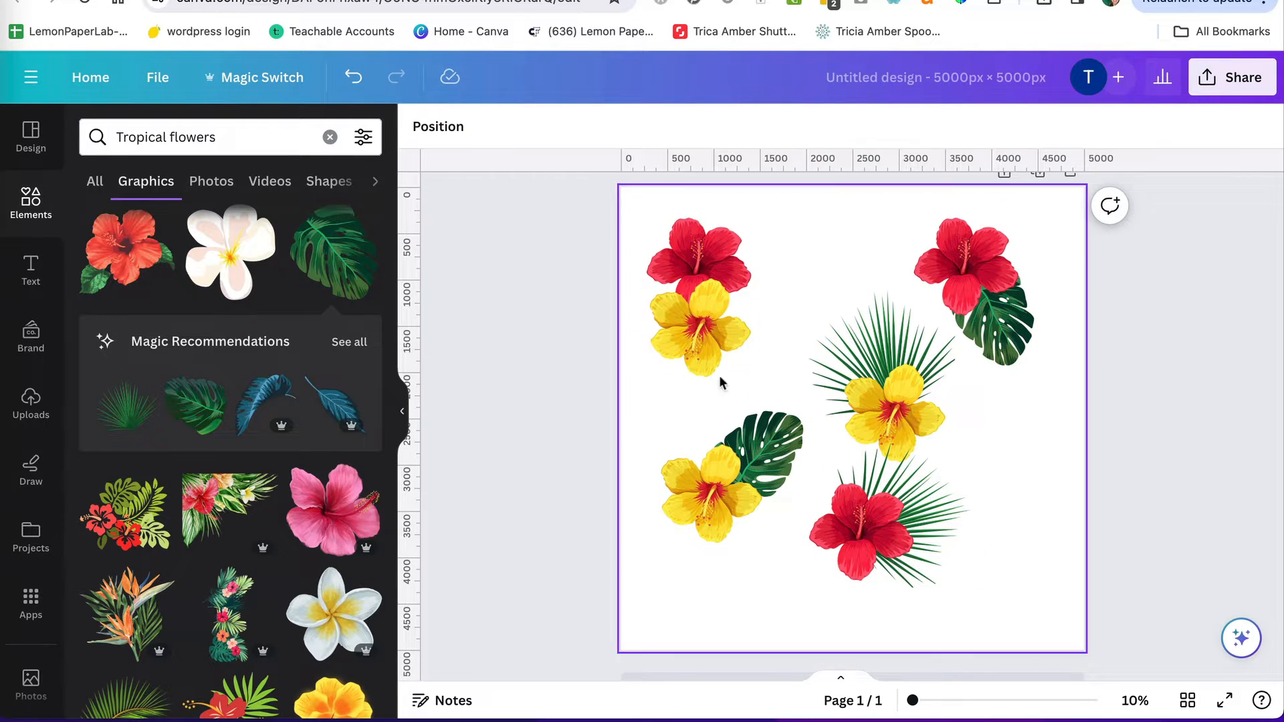
Duplicate the upper-left red and yellow hibiscus pair and place the copy at the page's lower right.
{"action": "left_click_drag", "start_coordinate": [592, 238], "coordinate": [735, 362]}
{"action": "key", "text": "super+d"}
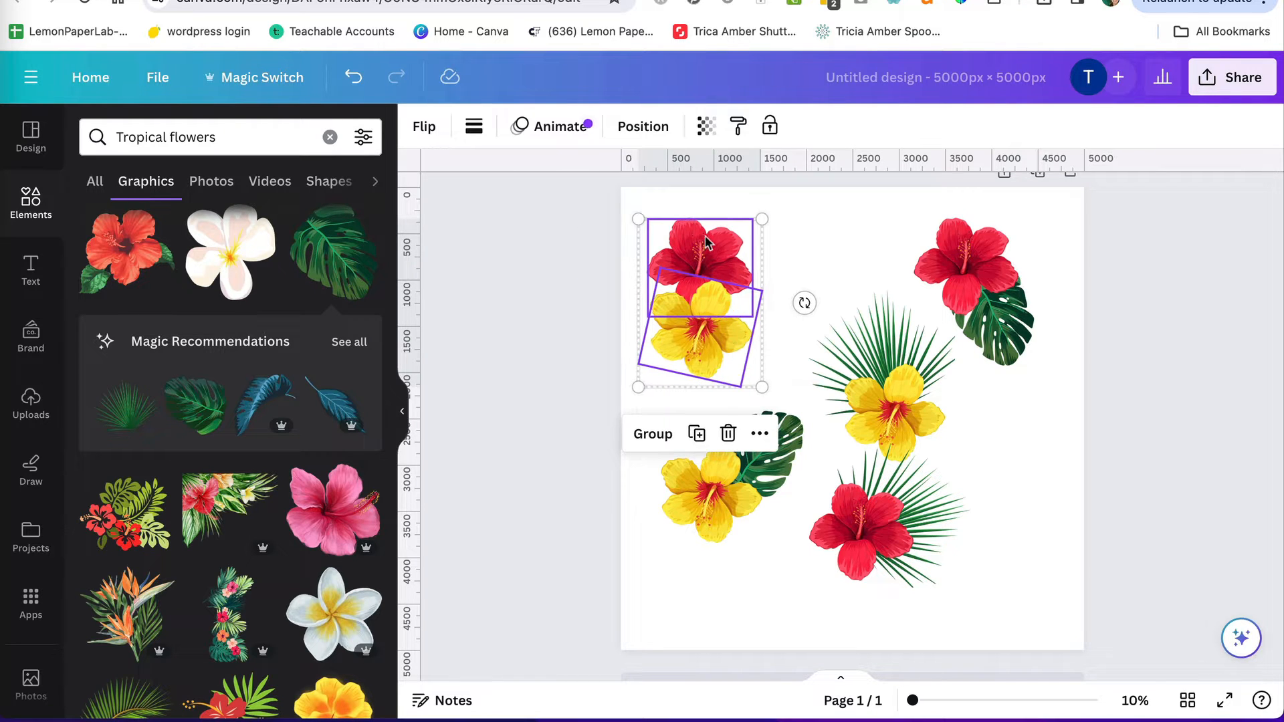
{"action": "mouse_move", "coordinate": [706, 242]}
{"action": "left_mouse_down"}
{"action": "mouse_move", "coordinate": [942, 511]}
{"action": "mouse_move", "coordinate": [1001, 447]}
{"action": "left_mouse_up"}
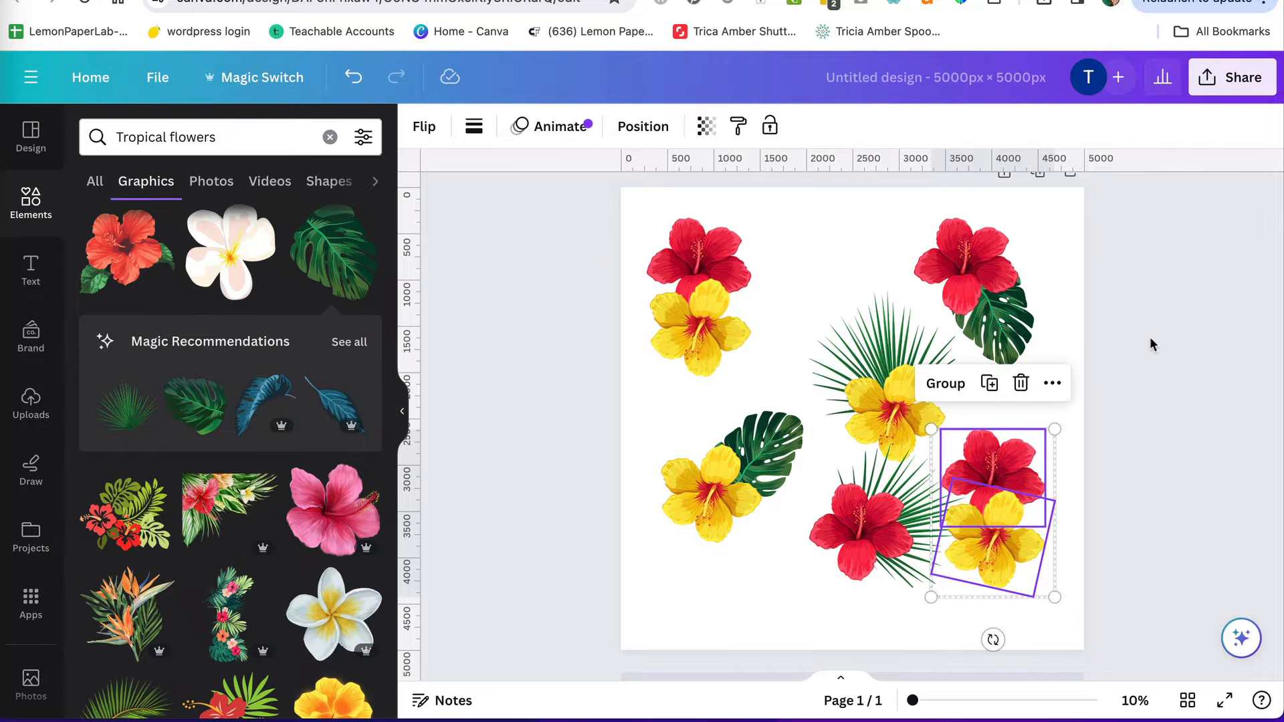
{"action": "left_click", "coordinate": [1150, 344]}
Select all the flowers and leaves and scale them down together toward the page's lower left.
{"action": "mouse_move", "coordinate": [549, 209]}
{"action": "left_mouse_down"}
{"action": "mouse_move", "coordinate": [803, 349]}
{"action": "mouse_move", "coordinate": [1050, 588]}
{"action": "left_mouse_up"}
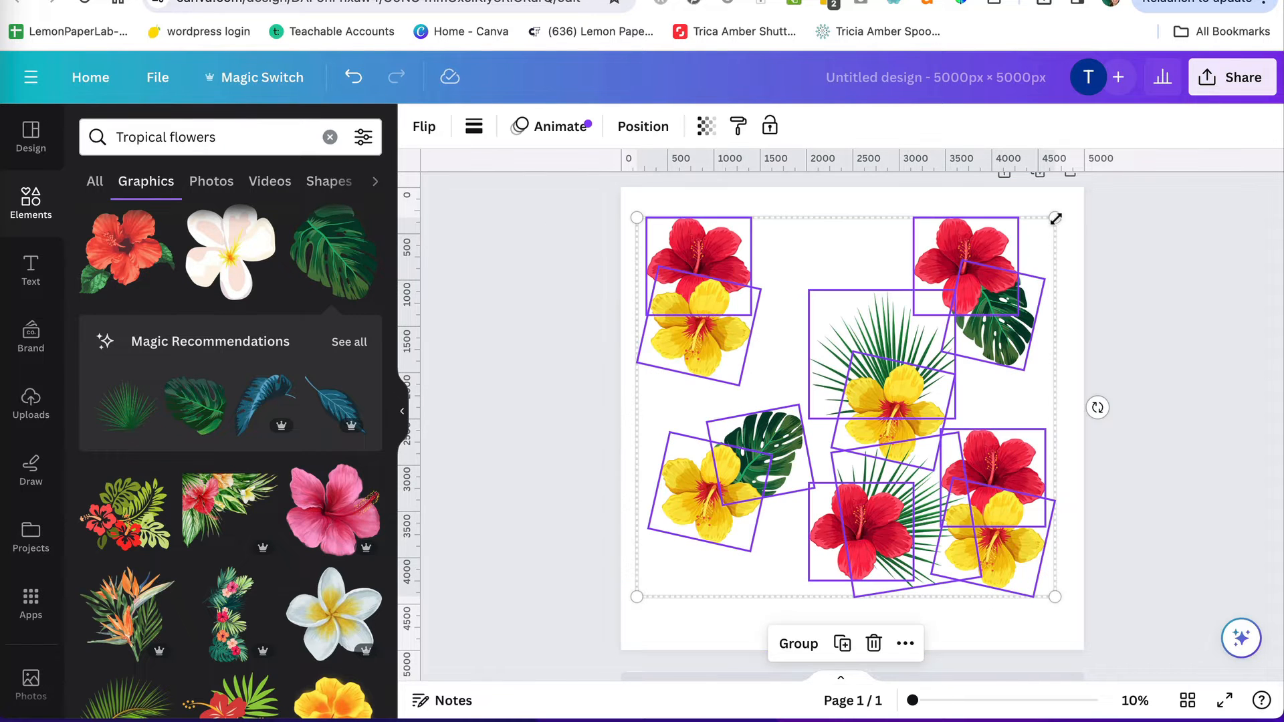
{"action": "left_click_drag", "start_coordinate": [1036, 224], "coordinate": [1002, 259]}
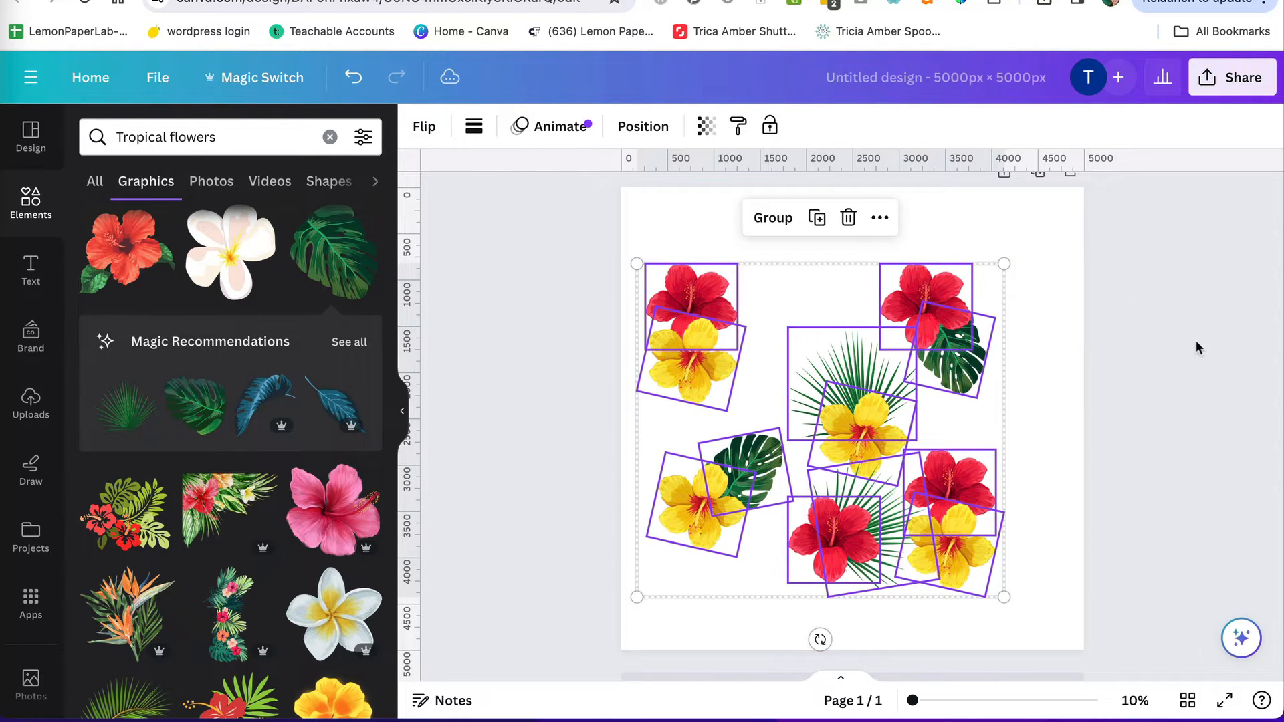
{"action": "left_click", "coordinate": [1198, 347]}
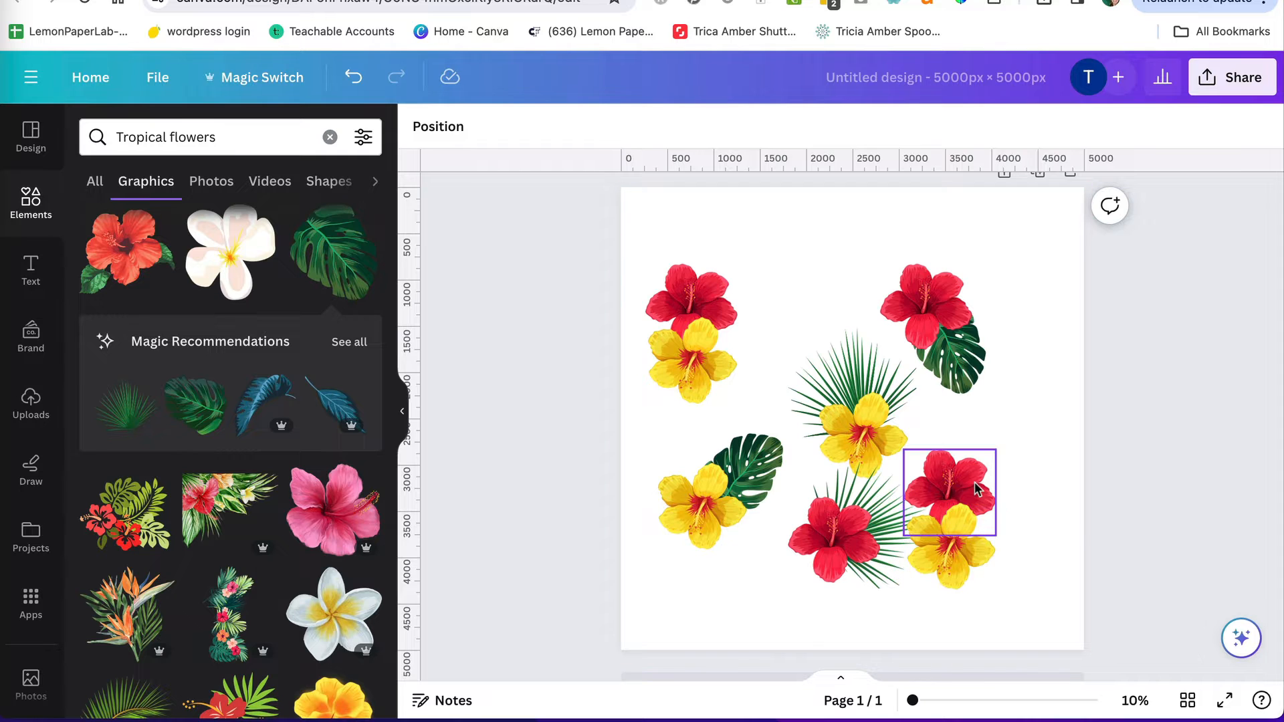
Spread the lower-right pair apart, shifting the red hibiscus to the right and the yellow hibiscus slightly down and right.
{"action": "left_click", "coordinate": [974, 531]}
{"action": "left_click_drag", "start_coordinate": [970, 488], "coordinate": [1008, 500]}
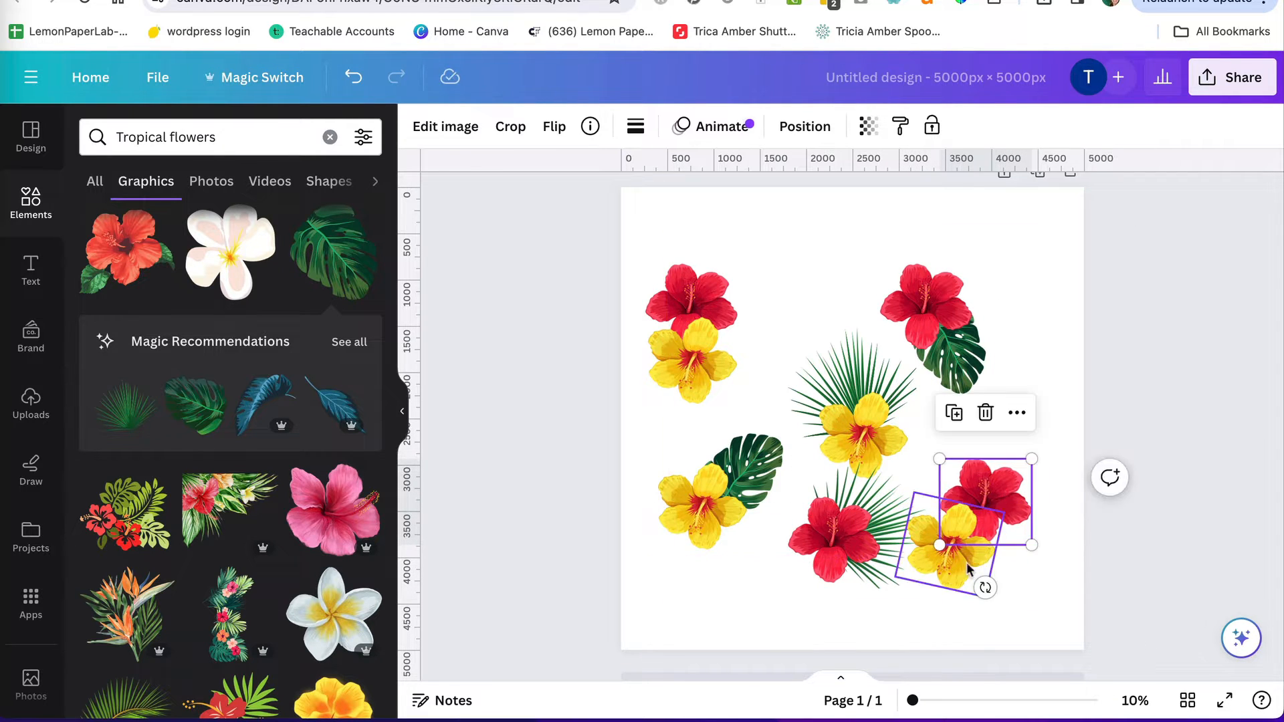
{"action": "left_click_drag", "start_coordinate": [964, 566], "coordinate": [968, 570]}
{"action": "left_click", "coordinate": [1148, 361]}
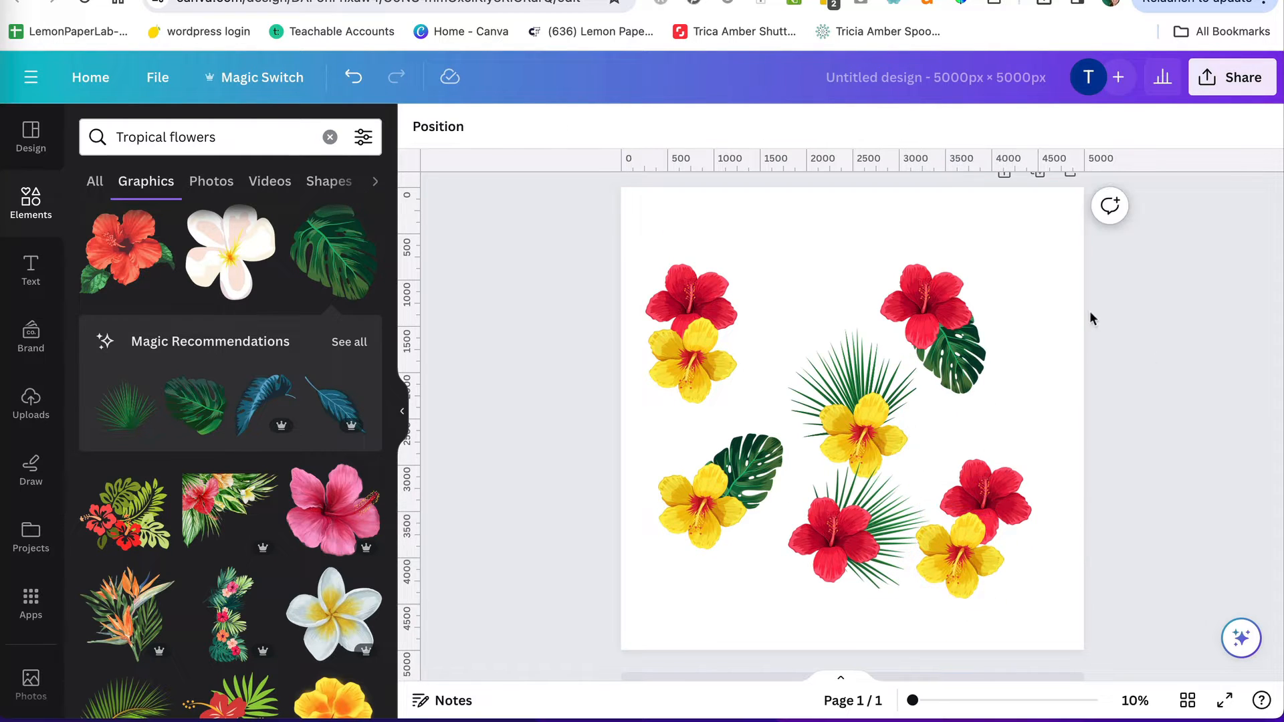
Copy the upper-right monstera leaf to the right side of the lower-right hibiscus pair and rotate it counterclockwise.
{"action": "left_click", "coordinate": [960, 370]}
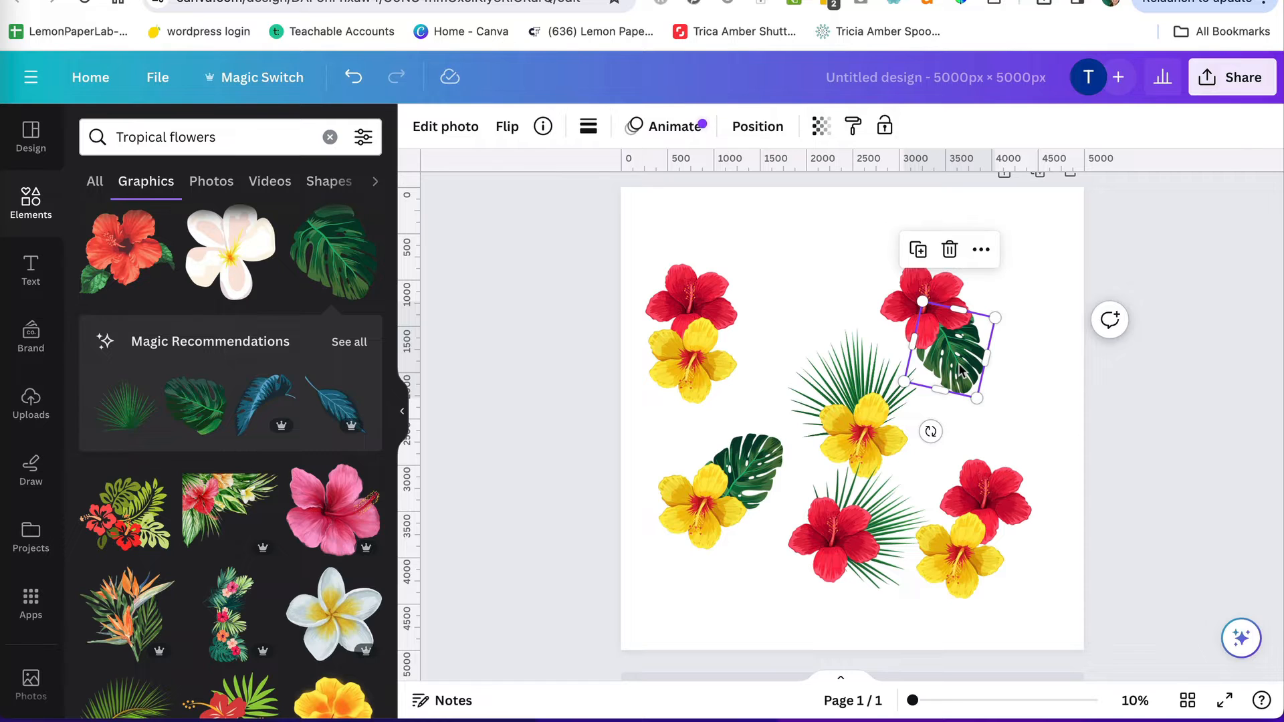
{"action": "left_click_drag", "start_coordinate": [961, 369], "coordinate": [962, 371]}
{"action": "left_click_drag", "start_coordinate": [963, 437], "coordinate": [1025, 563]}
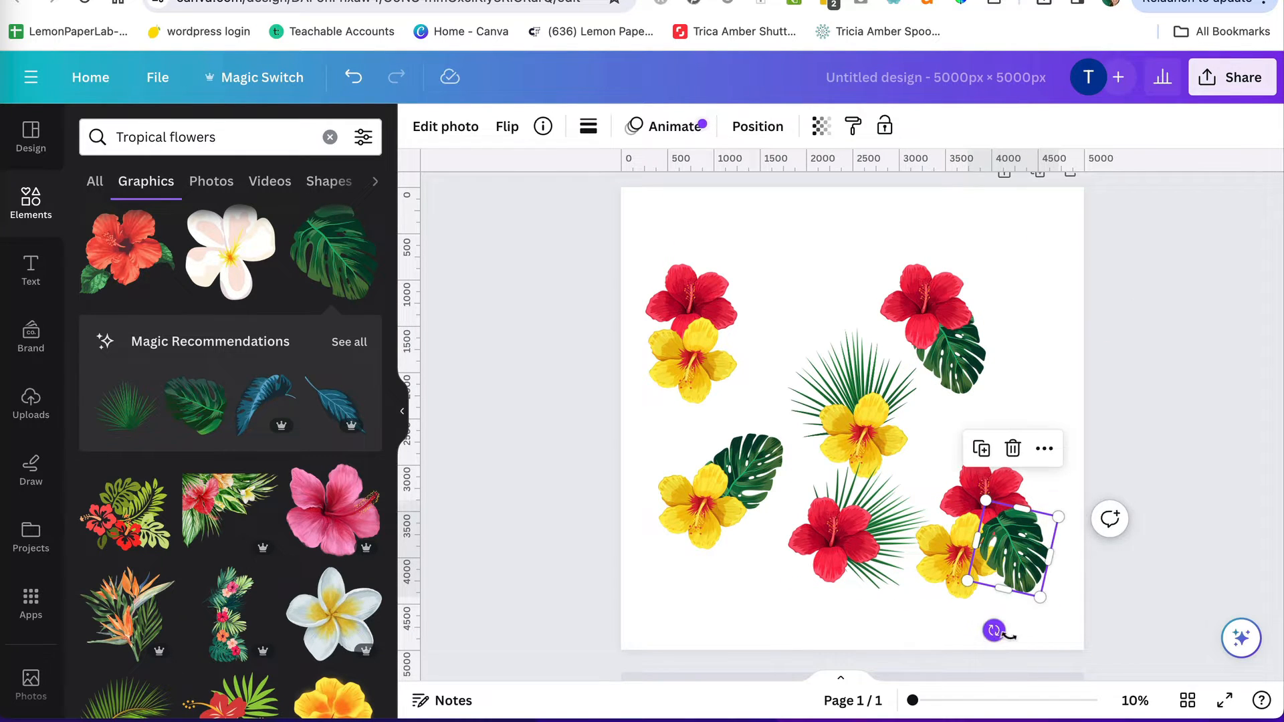
{"action": "left_click_drag", "start_coordinate": [995, 631], "coordinate": [1037, 625]}
Move the new monstera leaf's layer below the lower-right yellow and red hibiscus.
{"action": "left_click", "coordinate": [757, 126]}
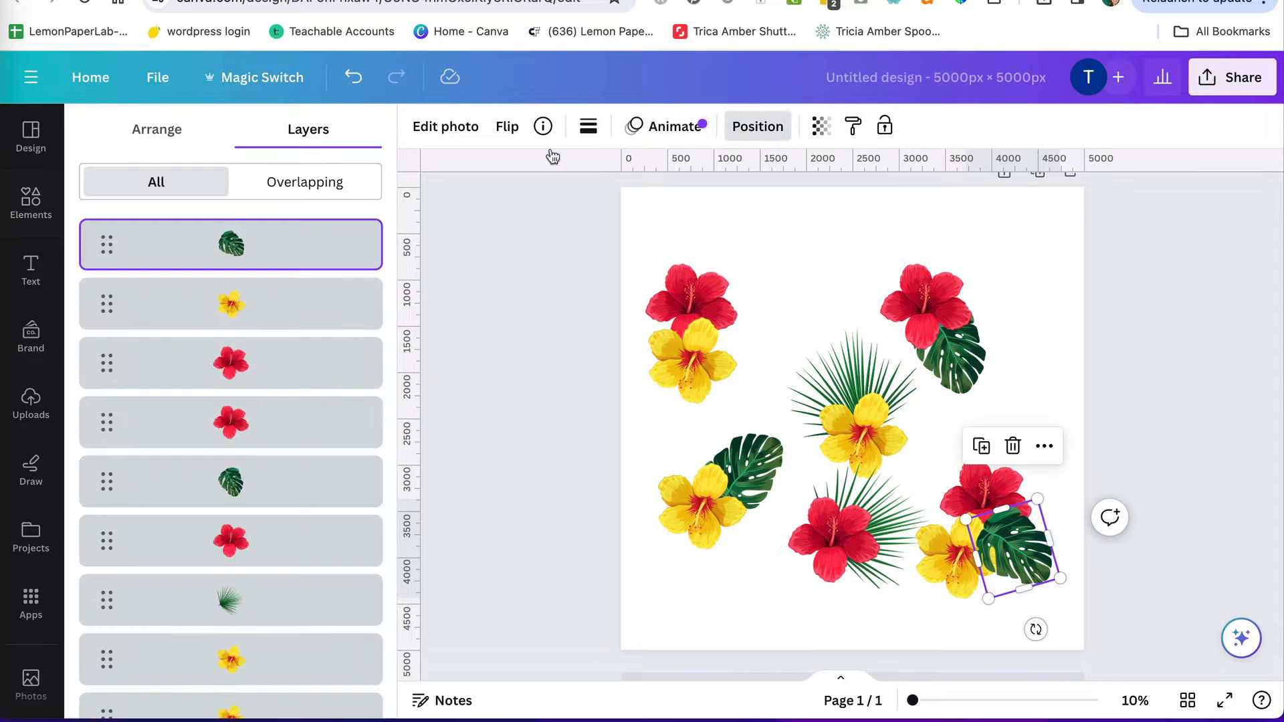
{"action": "left_click_drag", "start_coordinate": [247, 391], "coordinate": [240, 374]}
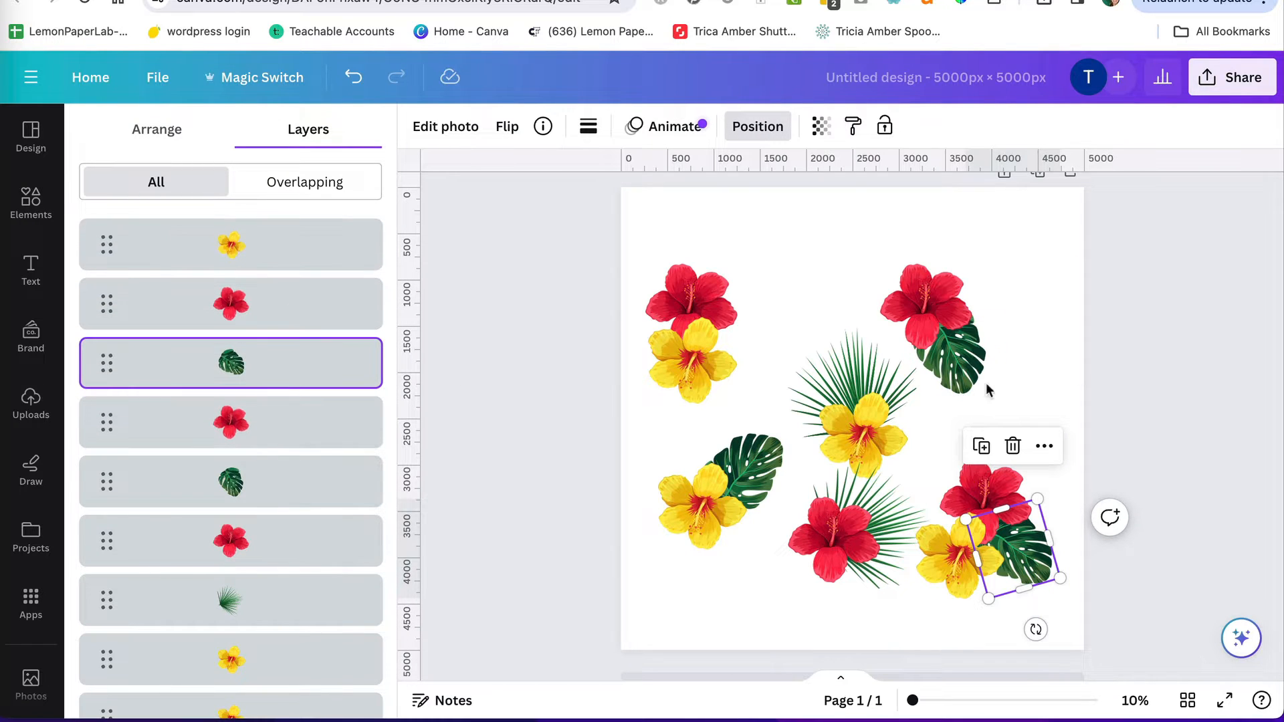
{"action": "left_click", "coordinate": [1165, 326]}
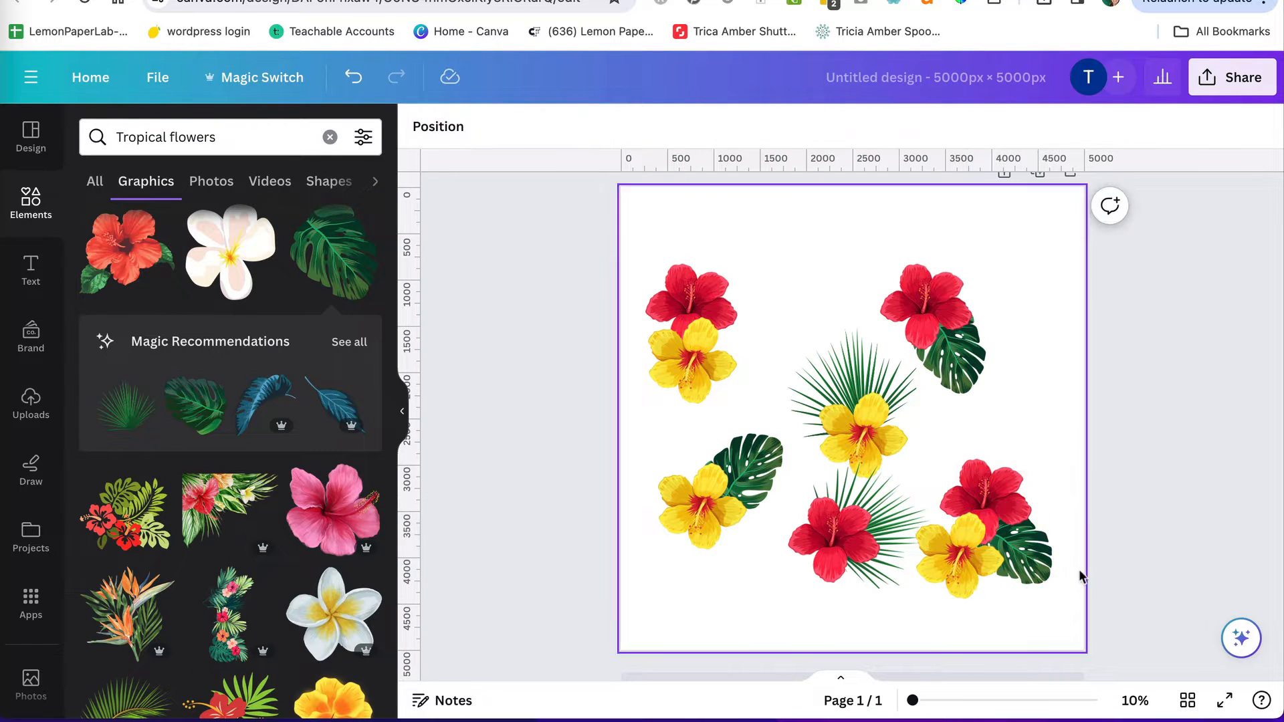
Duplicate the lower-right red and yellow hibiscus pair, place the copy at the page's upper middle and rotate it counterclockwise.
{"action": "left_click", "coordinate": [1000, 490]}
{"action": "left_click", "coordinate": [964, 564], "text": "shift"}
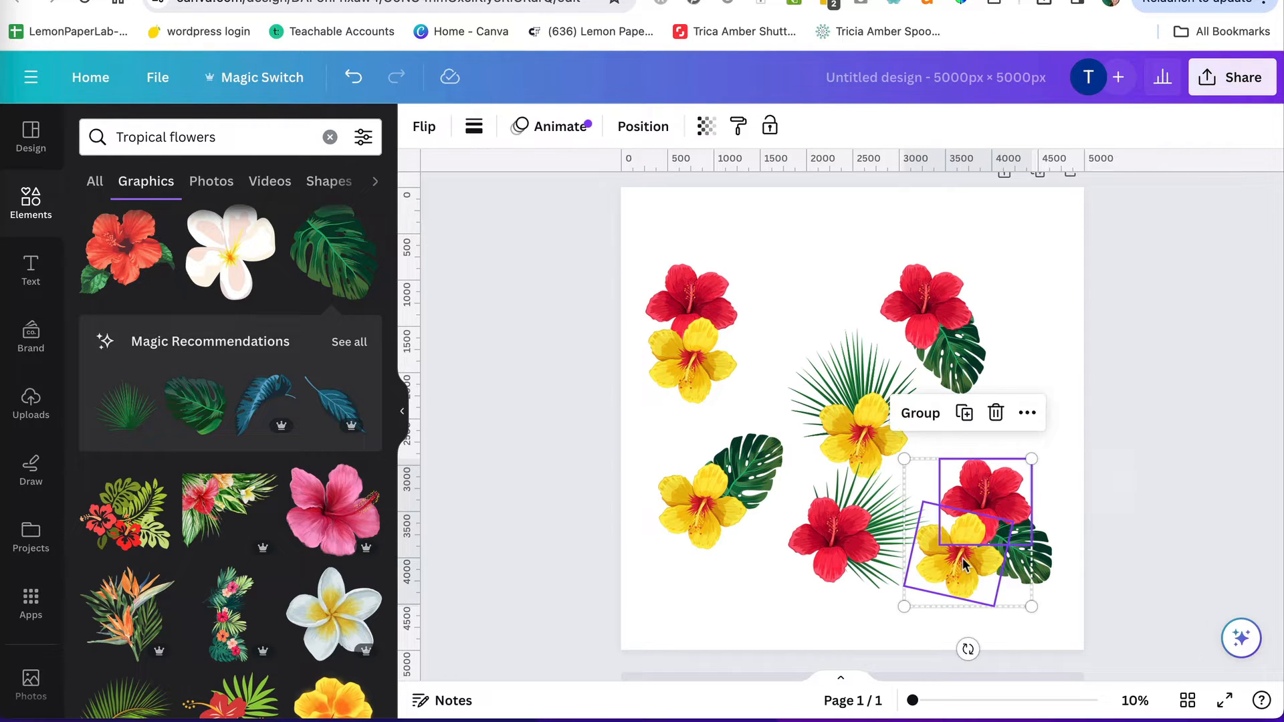
{"action": "left_click_drag", "start_coordinate": [964, 564], "coordinate": [965, 566]}
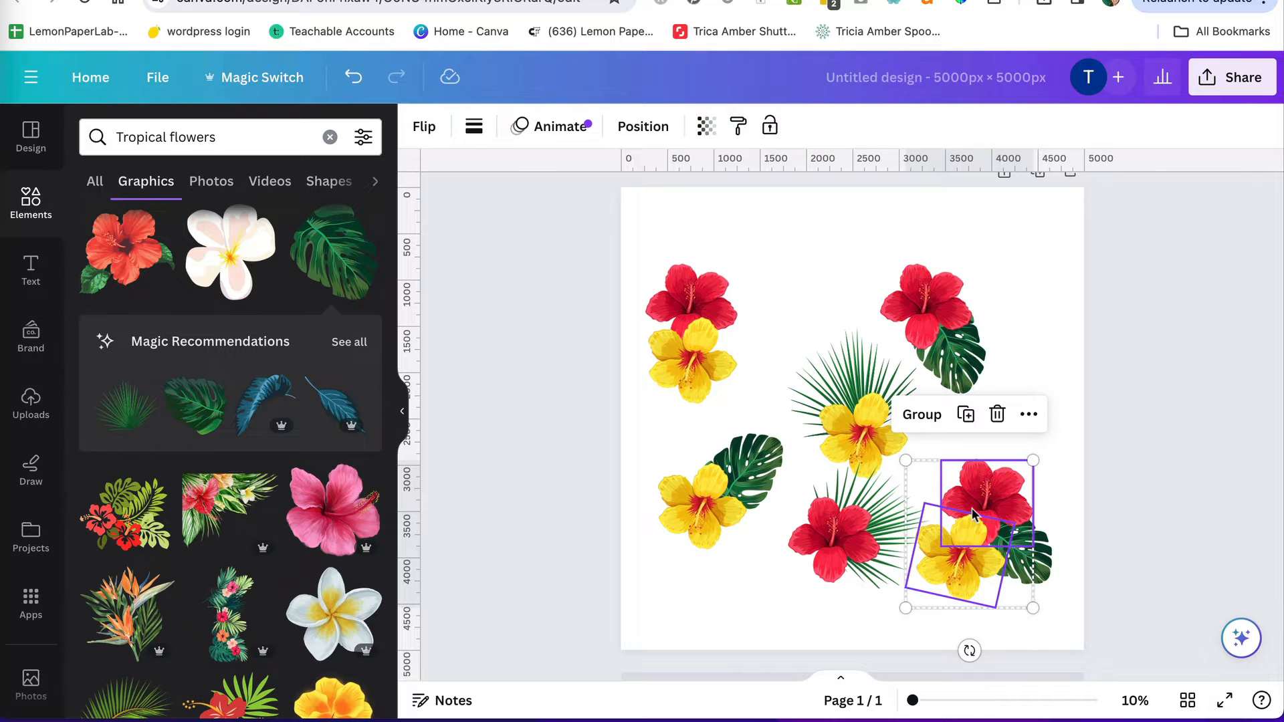
{"action": "left_click_drag", "start_coordinate": [974, 514], "coordinate": [797, 265]}
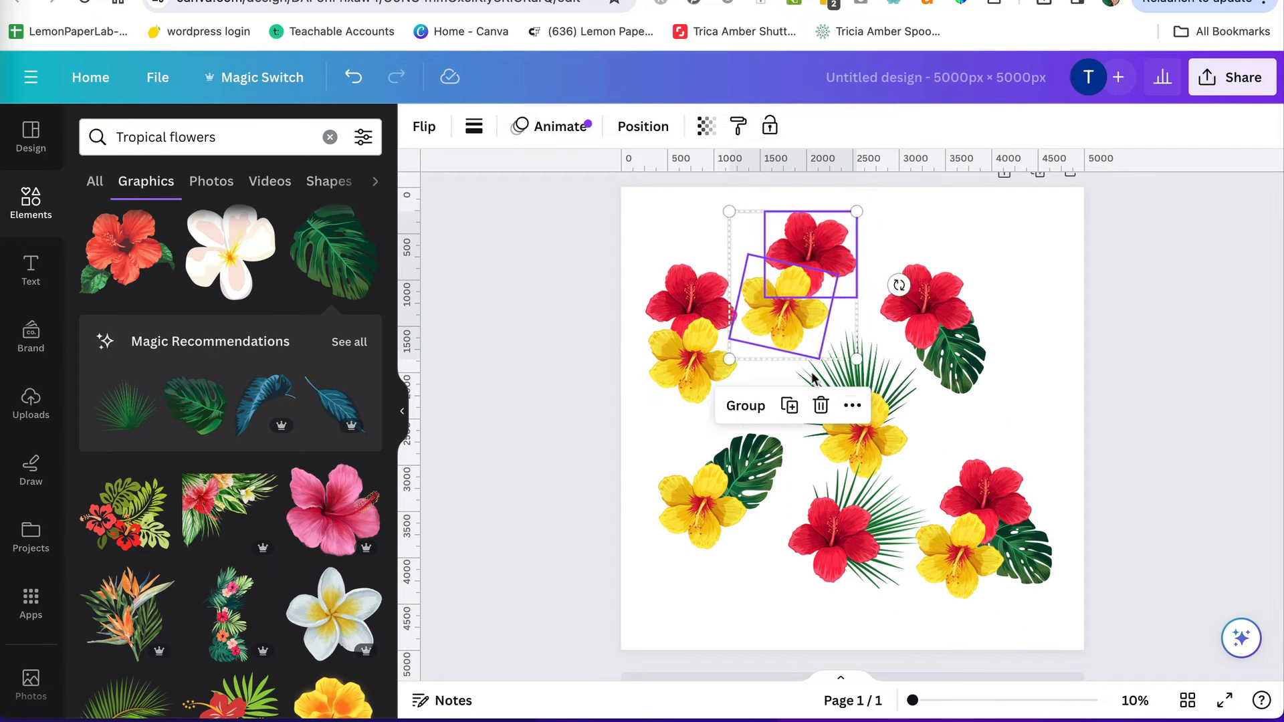
{"action": "left_click_drag", "start_coordinate": [899, 284], "coordinate": [811, 179]}
{"action": "left_click", "coordinate": [1179, 255]}
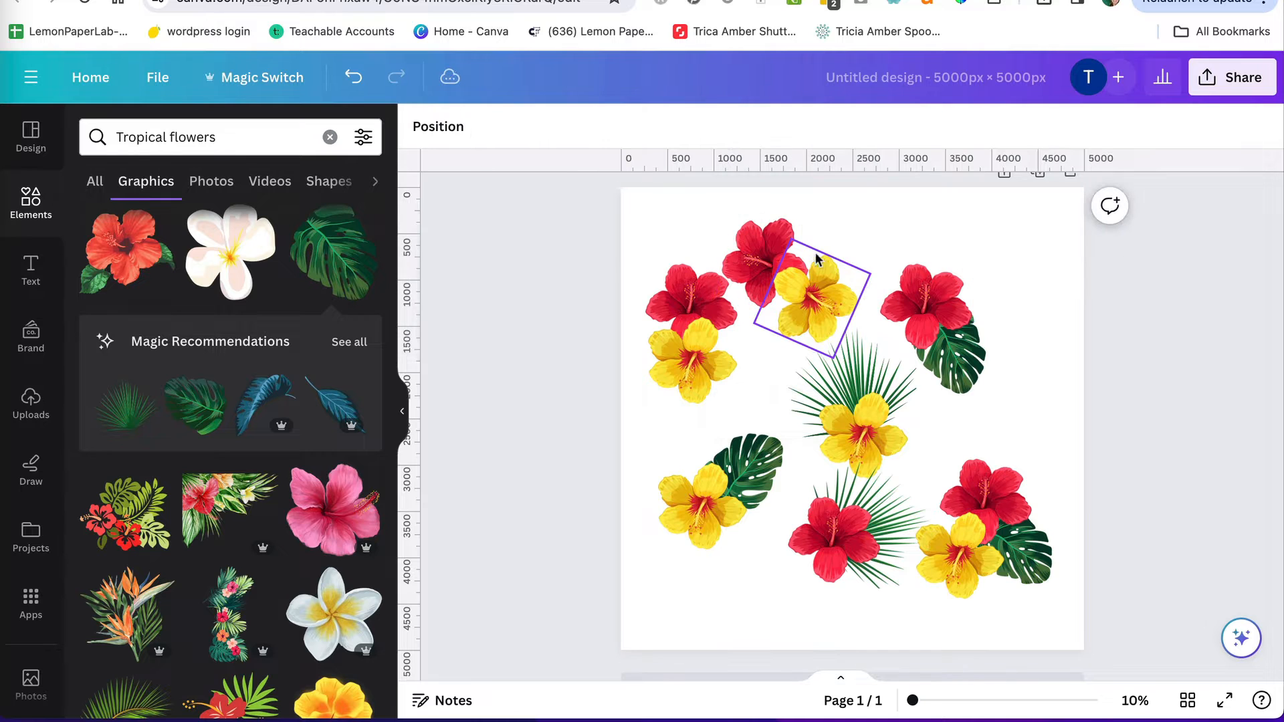
Rearrange and rotate the upper-middle pair individually, with the yellow hibiscus at upper left overlapping the red one at its lower right.
{"action": "left_click_drag", "start_coordinate": [766, 250], "coordinate": [903, 313]}
{"action": "left_click_drag", "start_coordinate": [815, 296], "coordinate": [780, 264]}
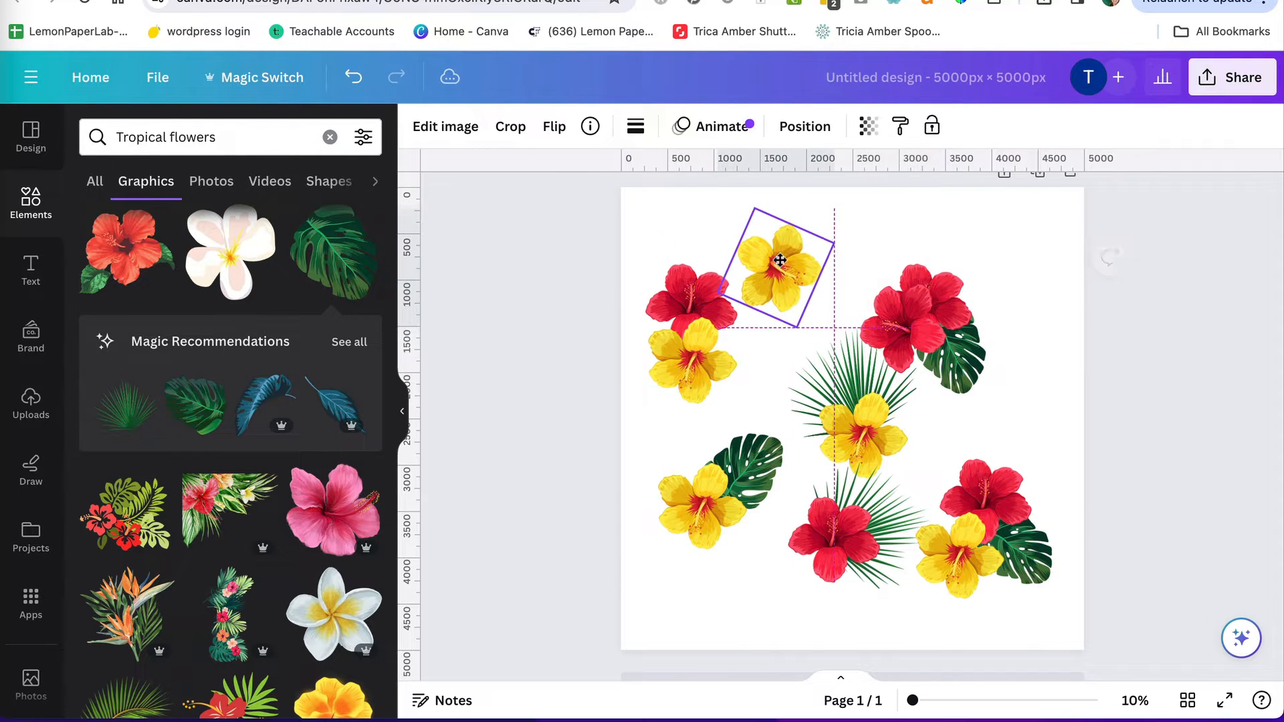
{"action": "left_click_drag", "start_coordinate": [694, 227], "coordinate": [824, 191]}
{"action": "left_click_drag", "start_coordinate": [891, 296], "coordinate": [825, 268]}
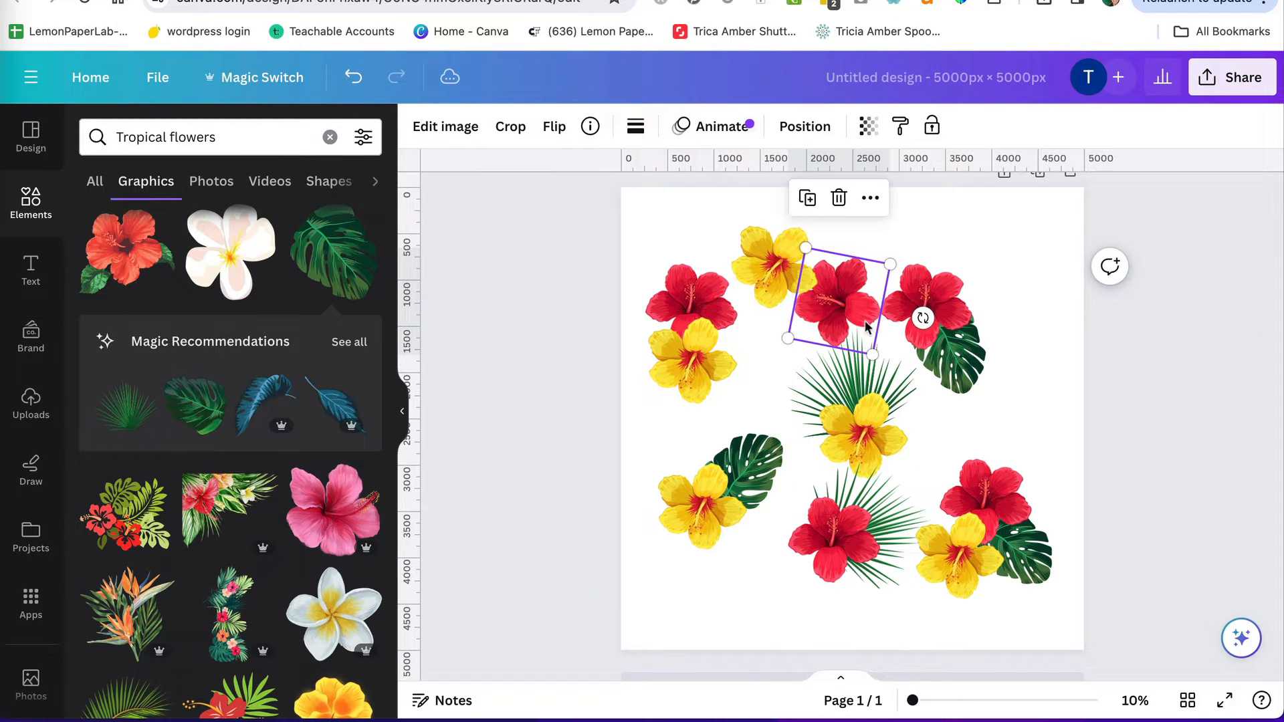
{"action": "left_click_drag", "start_coordinate": [922, 316], "coordinate": [751, 324]}
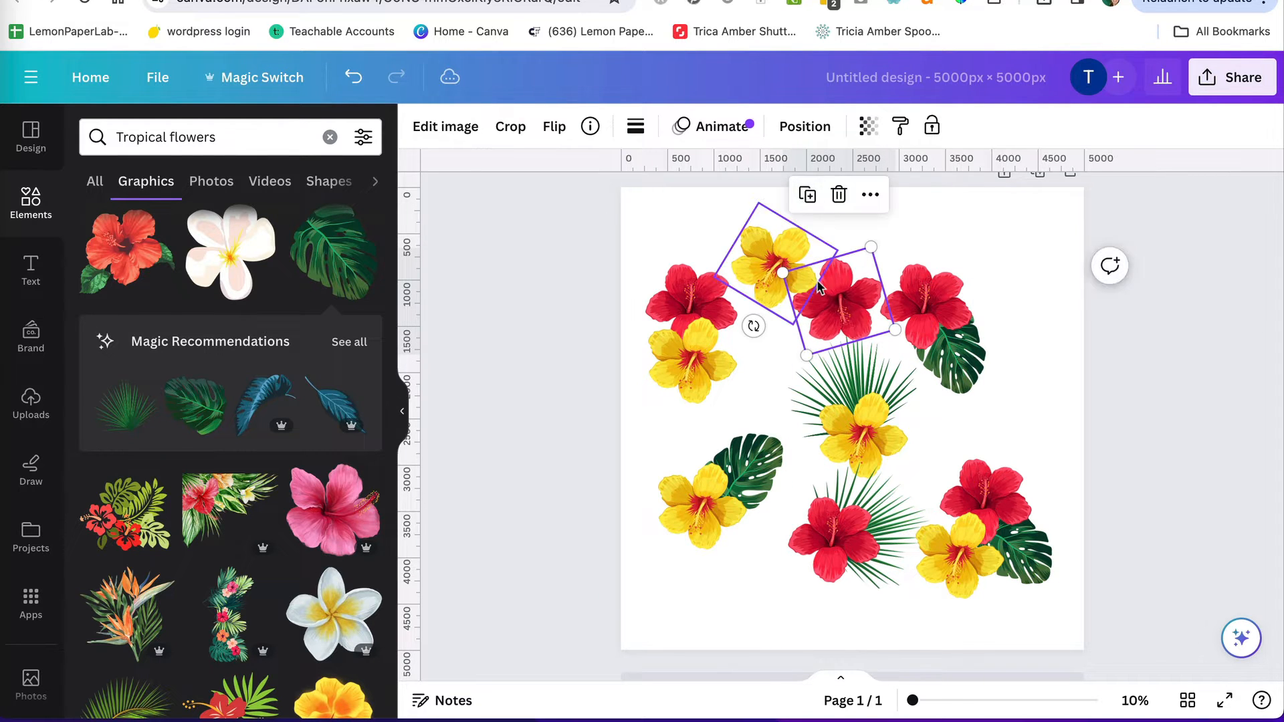
{"action": "left_click_drag", "start_coordinate": [844, 289], "coordinate": [837, 288]}
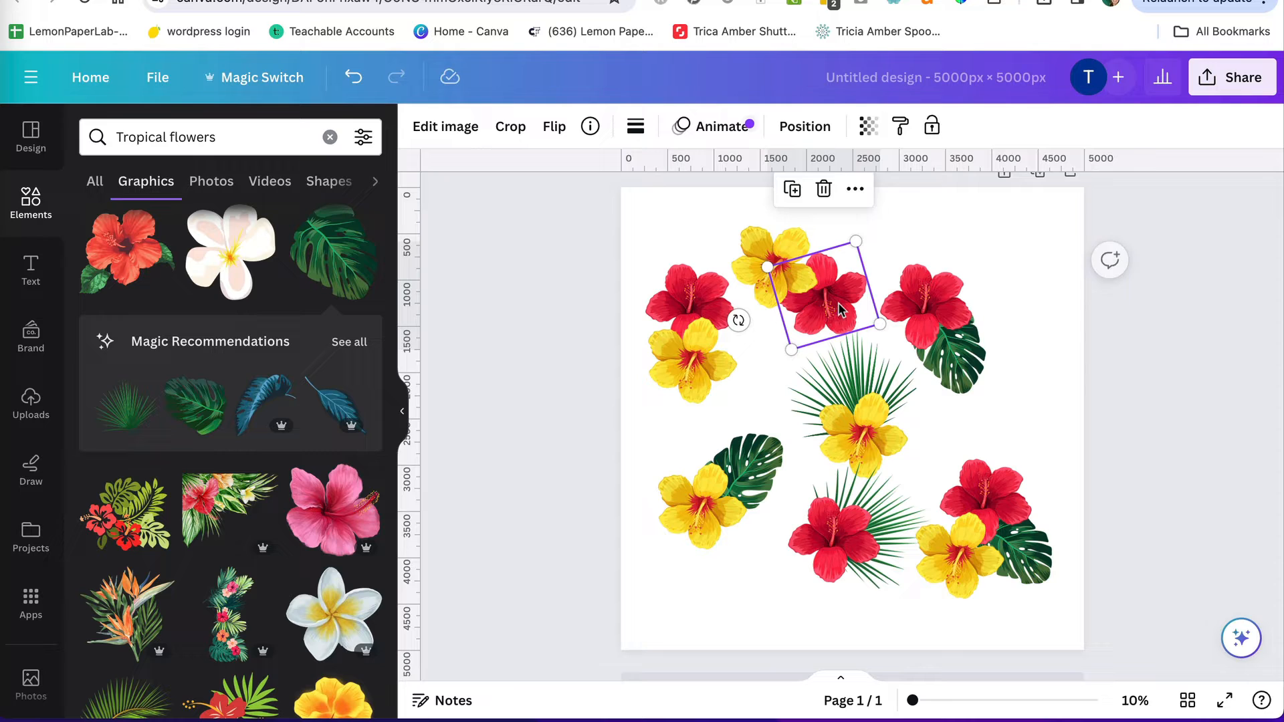
Duplicate the central palm leaf, place the copy over the upper-middle hibiscus pair and rotate it so its fronds fan toward the upper right.
{"action": "left_click", "coordinate": [865, 374]}
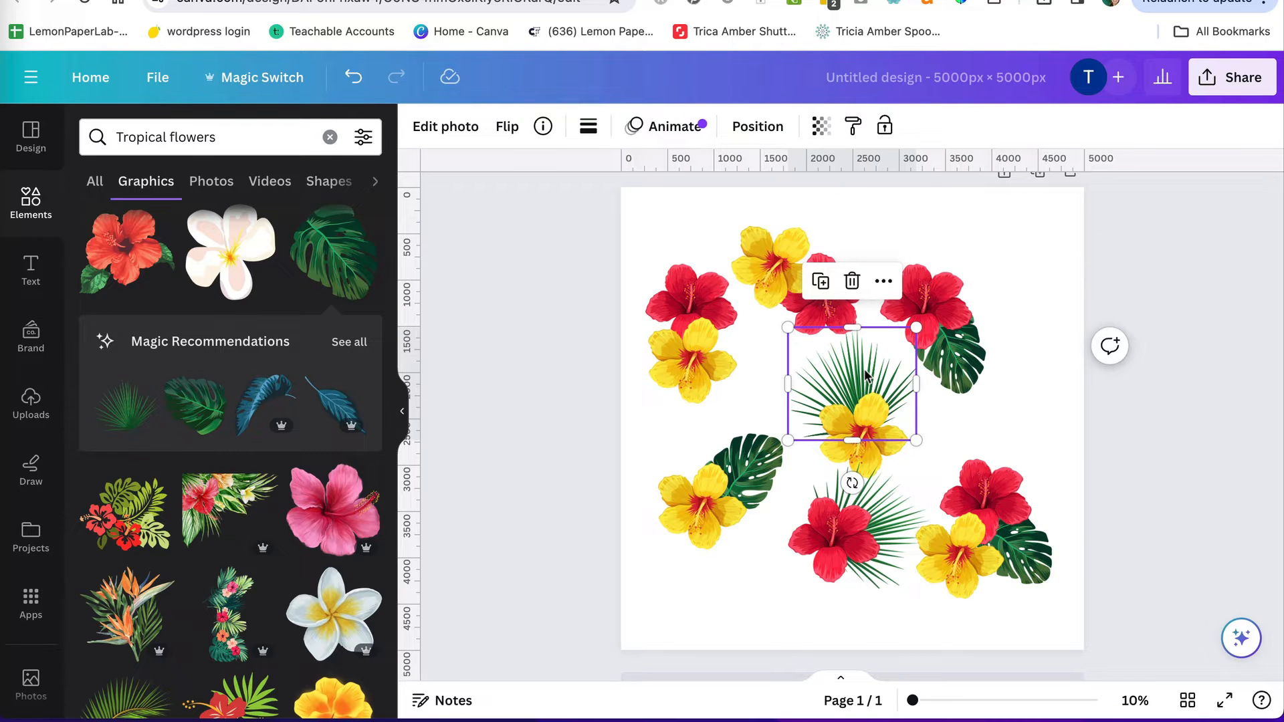
{"action": "key", "text": "ctrl+d"}
{"action": "left_click_drag", "start_coordinate": [860, 395], "coordinate": [847, 264]}
{"action": "left_click_drag", "start_coordinate": [946, 255], "coordinate": [895, 382]}
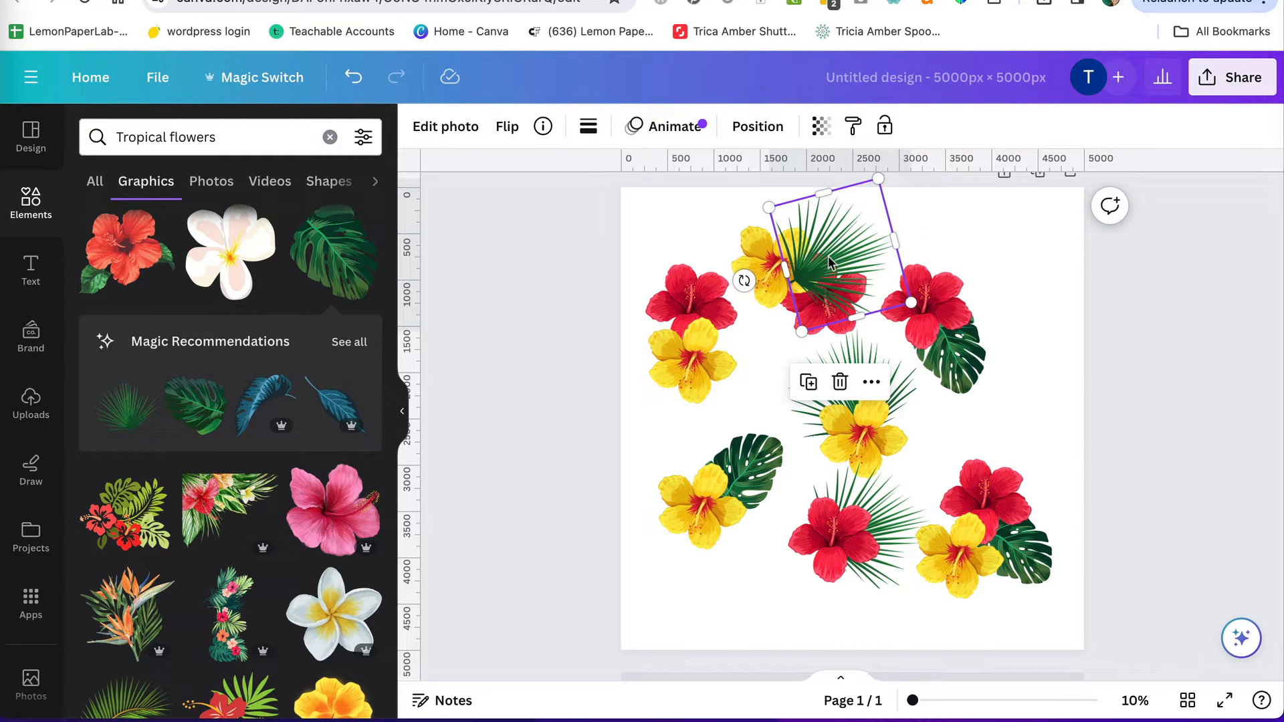
{"action": "left_click_drag", "start_coordinate": [830, 261], "coordinate": [825, 261]}
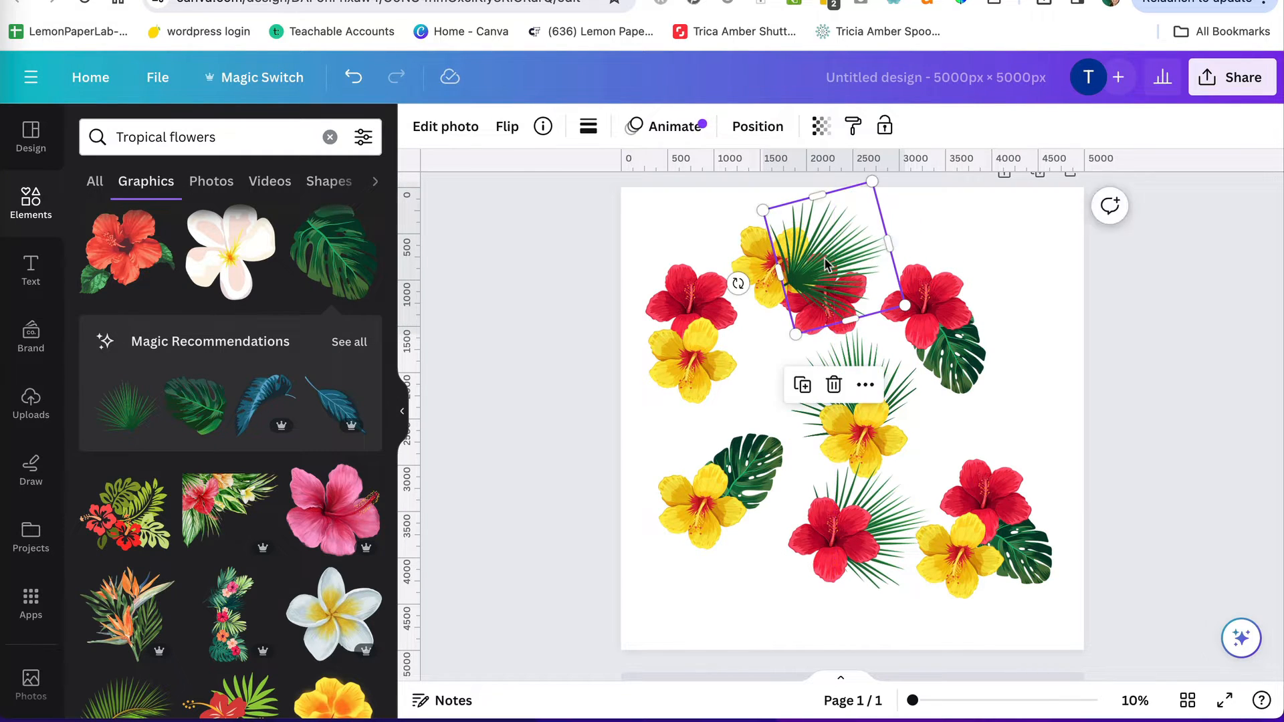
Move the new palm leaf's layer below the upper-middle yellow and red hibiscus.
{"action": "left_click", "coordinate": [756, 131]}
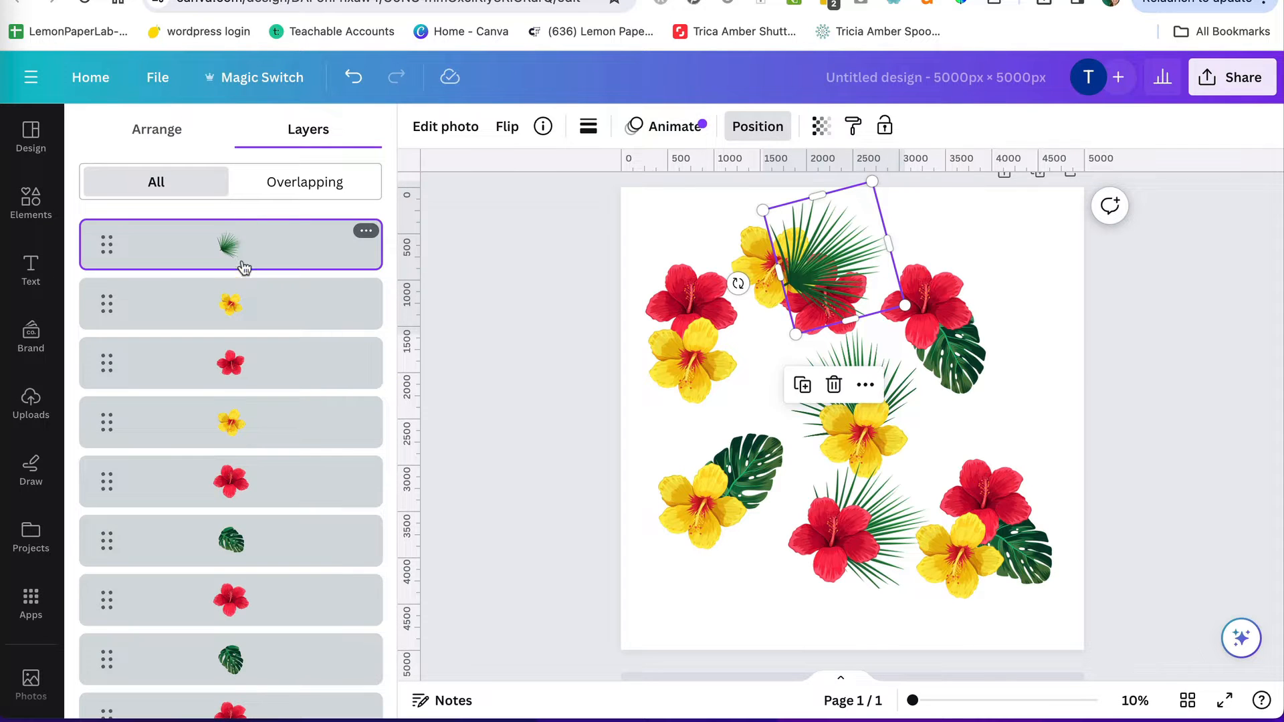
{"action": "left_click_drag", "start_coordinate": [244, 267], "coordinate": [248, 388]}
{"action": "left_click", "coordinate": [1191, 361]}
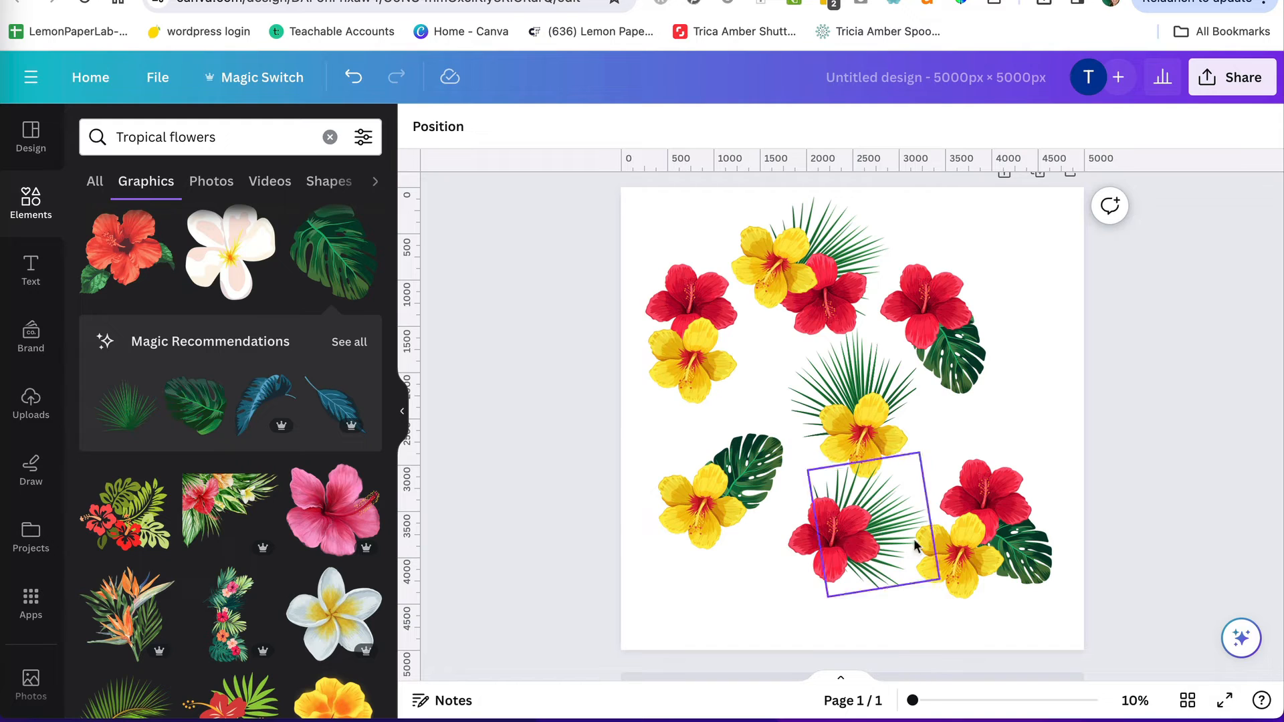
Move the central palm leaf and yellow hibiscus together to the page's lower-left corner.
{"action": "left_click", "coordinate": [861, 382]}
{"action": "left_click", "coordinate": [868, 415], "text": "shift"}
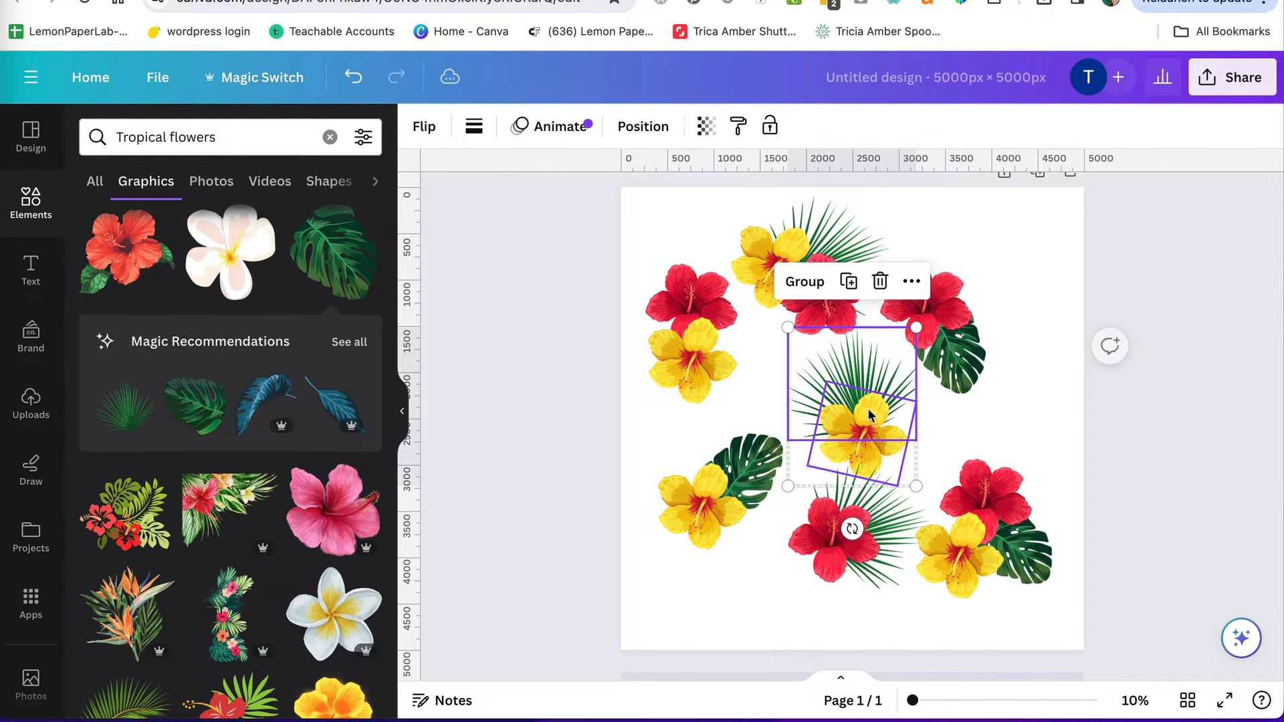
{"action": "left_click_drag", "start_coordinate": [868, 415], "coordinate": [713, 605]}
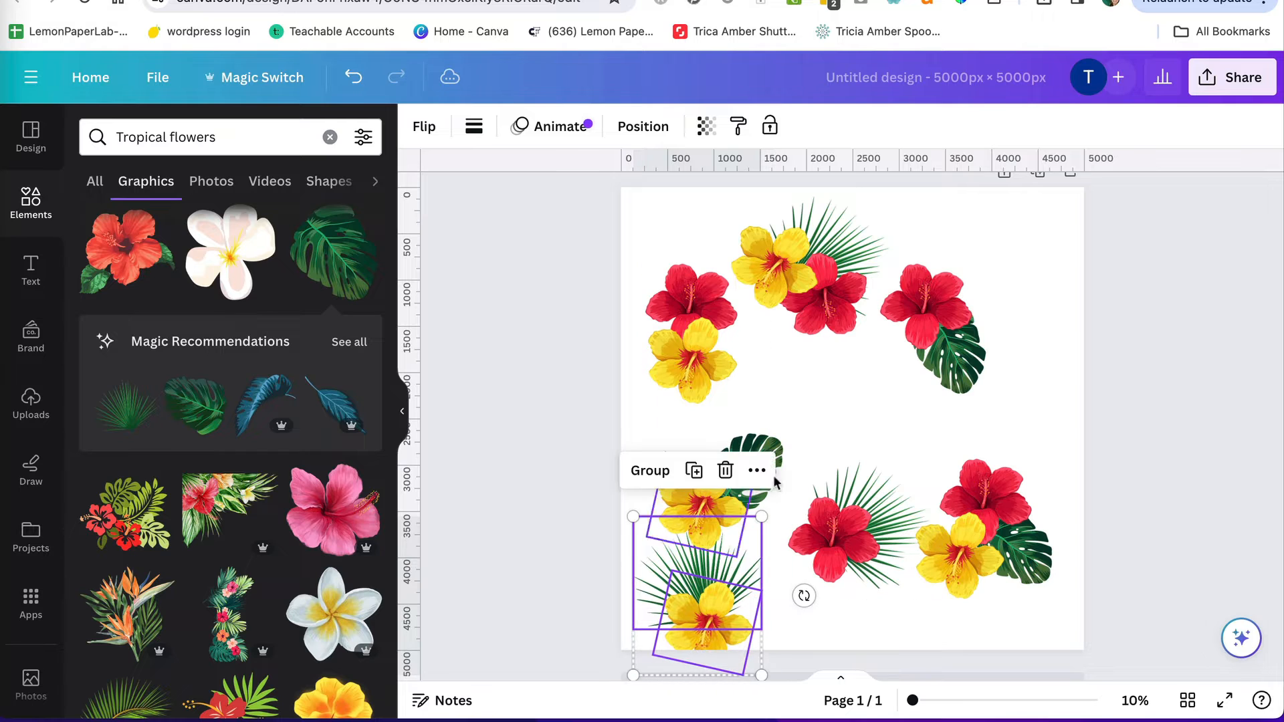
Move the upper-right red hibiscus and monstera leaf together to the page's centre and rotate them counterclockwise so the leaf sits at the right.
{"action": "left_click", "coordinate": [939, 320]}
{"action": "left_click", "coordinate": [964, 366], "text": "shift"}
{"action": "left_click_drag", "start_coordinate": [927, 346], "coordinate": [868, 437]}
{"action": "left_click_drag", "start_coordinate": [880, 540], "coordinate": [970, 469]}
{"action": "left_click_drag", "start_coordinate": [893, 431], "coordinate": [891, 408]}
{"action": "left_click", "coordinate": [986, 316]}
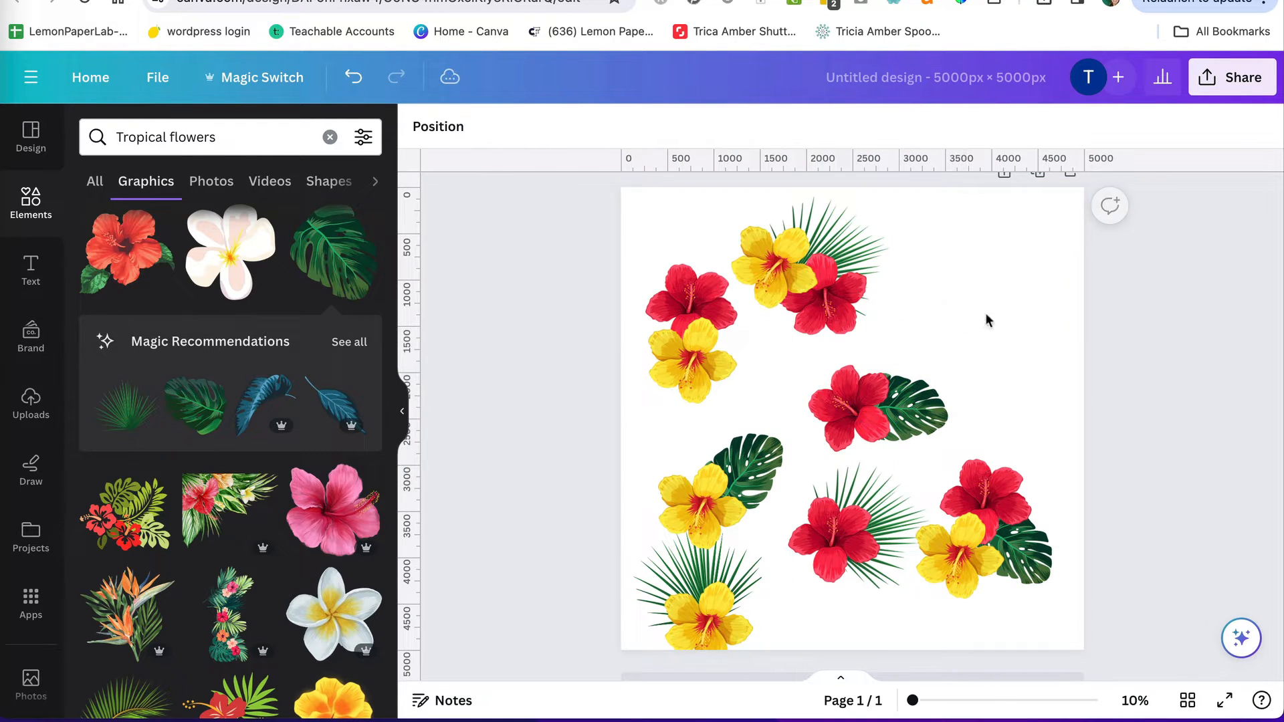
Copy the left-side yellow hibiscus to the empty upper-right area and rotate the copy.
{"action": "left_click", "coordinate": [693, 374]}
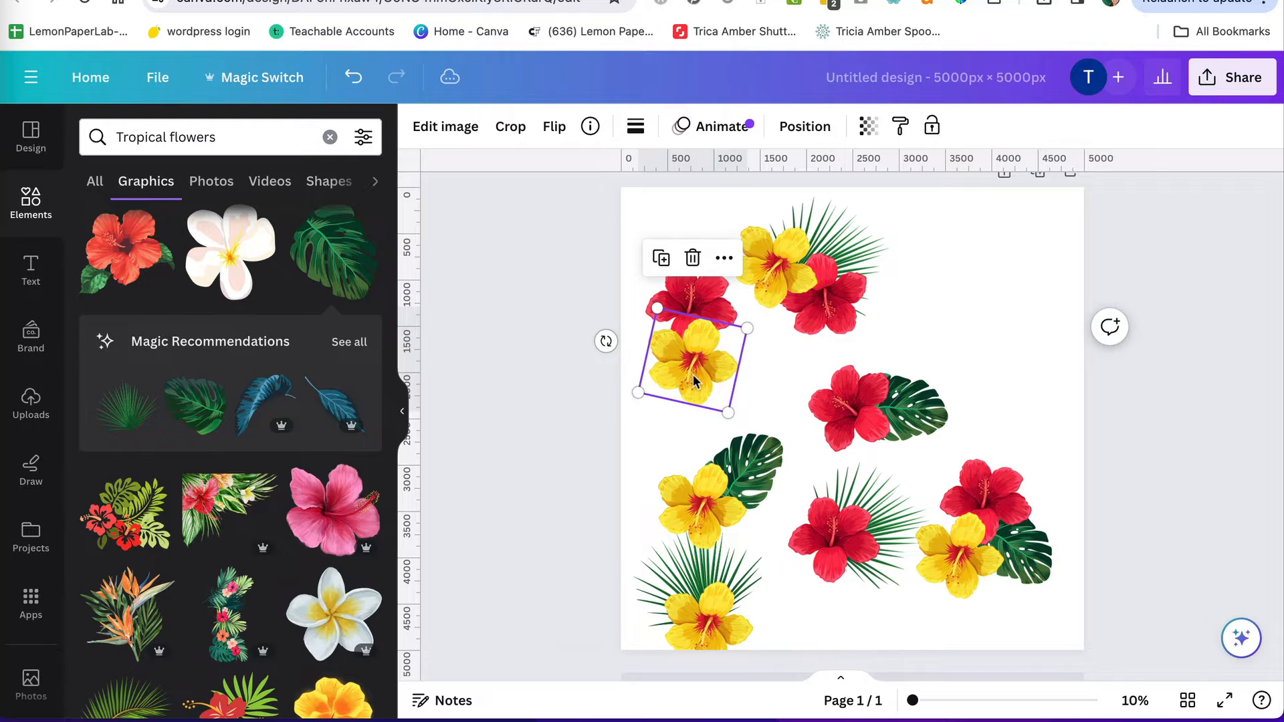
{"action": "left_click_drag", "start_coordinate": [693, 375], "coordinate": [955, 348]}
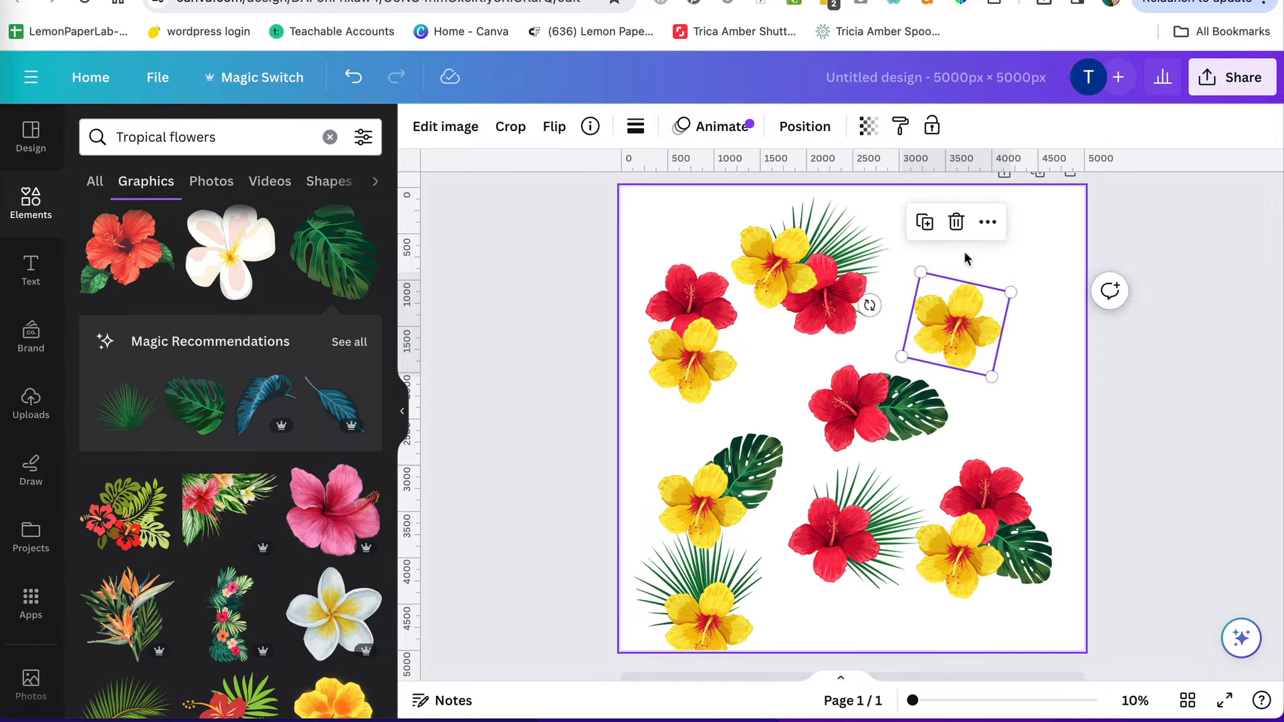
{"action": "left_click_drag", "start_coordinate": [869, 305], "coordinate": [964, 264]}
{"action": "left_click_drag", "start_coordinate": [976, 314], "coordinate": [961, 319]}
Copy the left-side red and yellow hibiscus pair to the page's right side and move the single upper-right yellow hibiscus up toward the top edge.
{"action": "left_click_drag", "start_coordinate": [570, 293], "coordinate": [714, 388]}
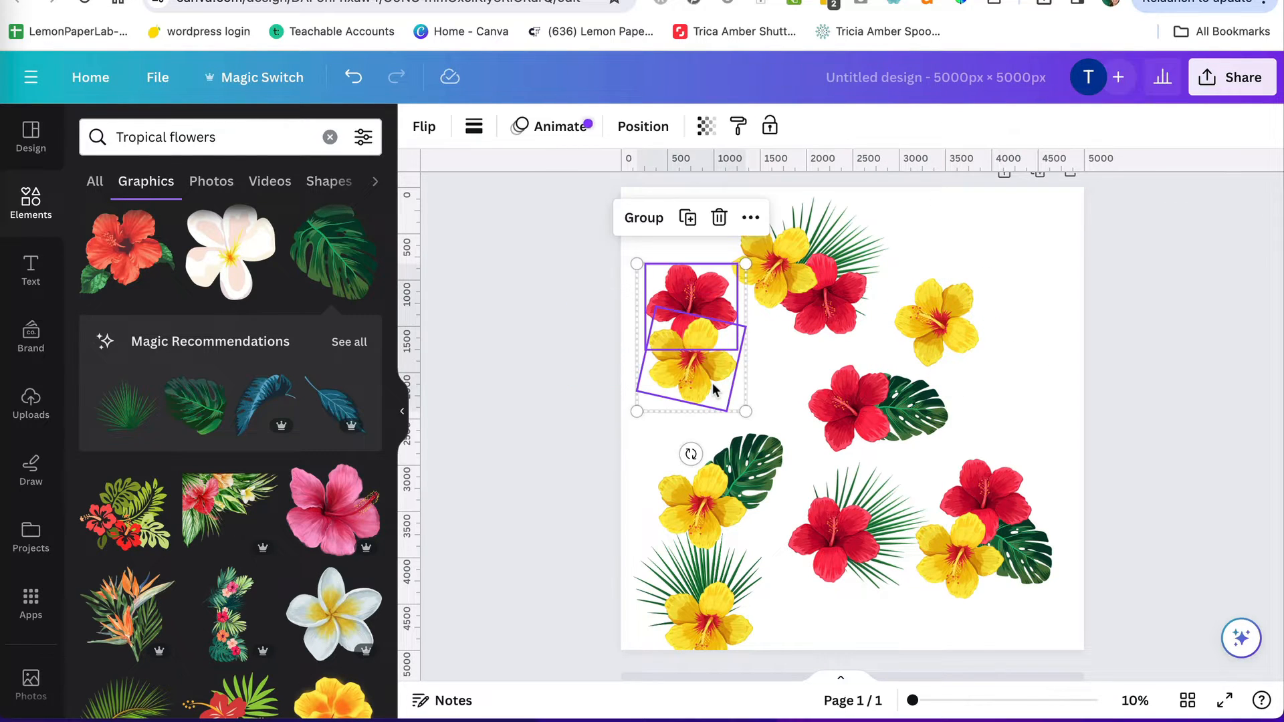
{"action": "left_click_drag", "start_coordinate": [694, 323], "coordinate": [1019, 336]}
{"action": "left_click_drag", "start_coordinate": [937, 313], "coordinate": [944, 239]}
Rotate the new right-side hibiscus pair counterclockwise and reposition it inside the page's right edge.
{"action": "left_click", "coordinate": [1031, 330]}
{"action": "left_click", "coordinate": [1030, 394], "text": "shift"}
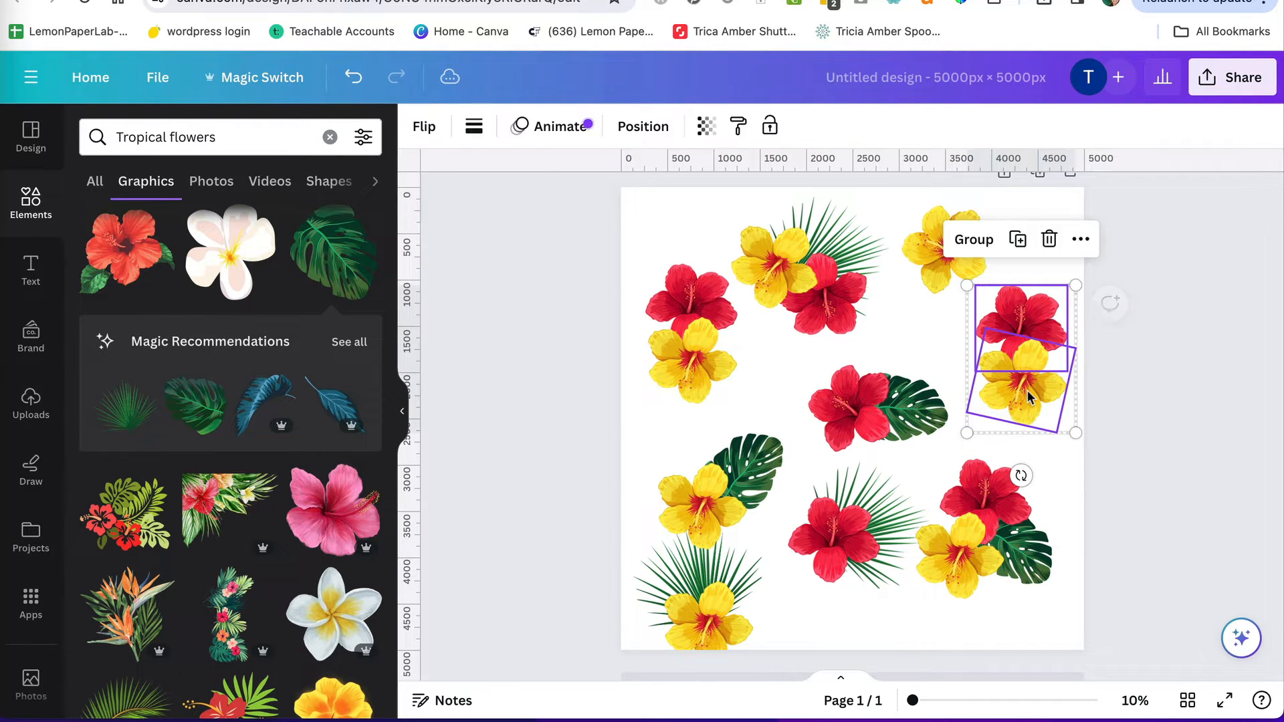
{"action": "left_click_drag", "start_coordinate": [1022, 476], "coordinate": [1110, 432]}
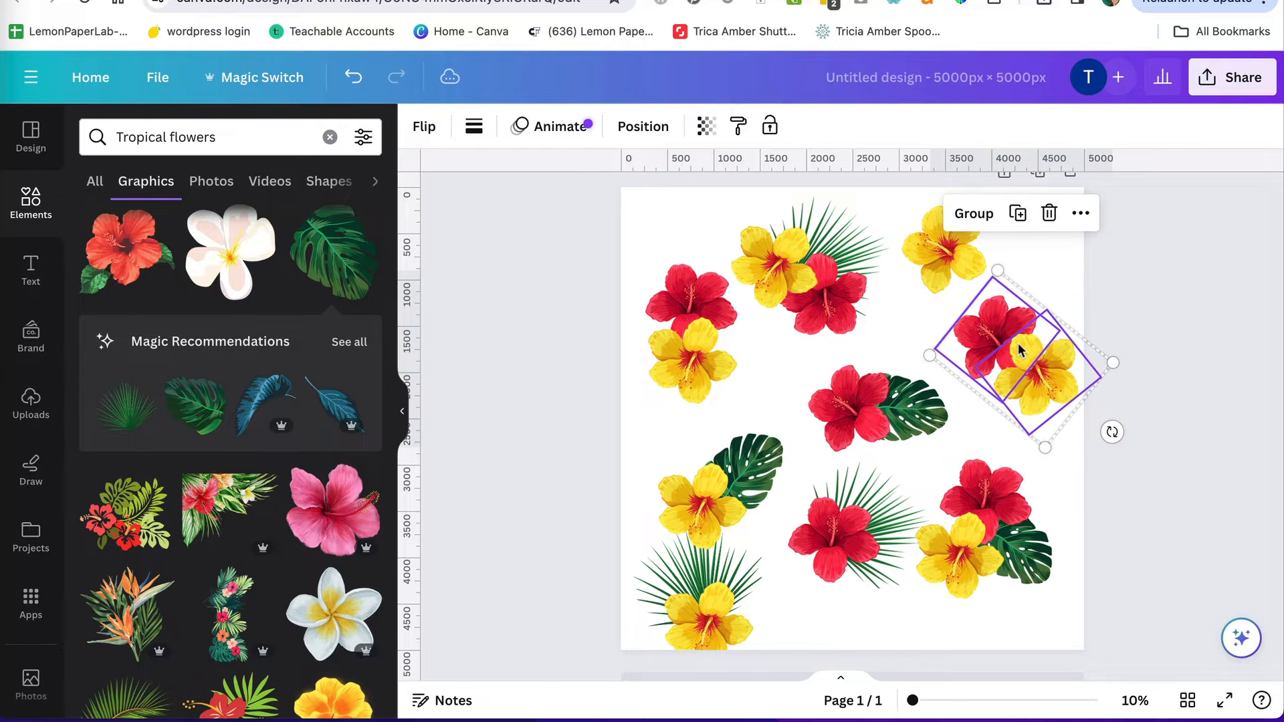
{"action": "left_click_drag", "start_coordinate": [1021, 351], "coordinate": [1004, 358]}
{"action": "left_click", "coordinate": [1153, 258]}
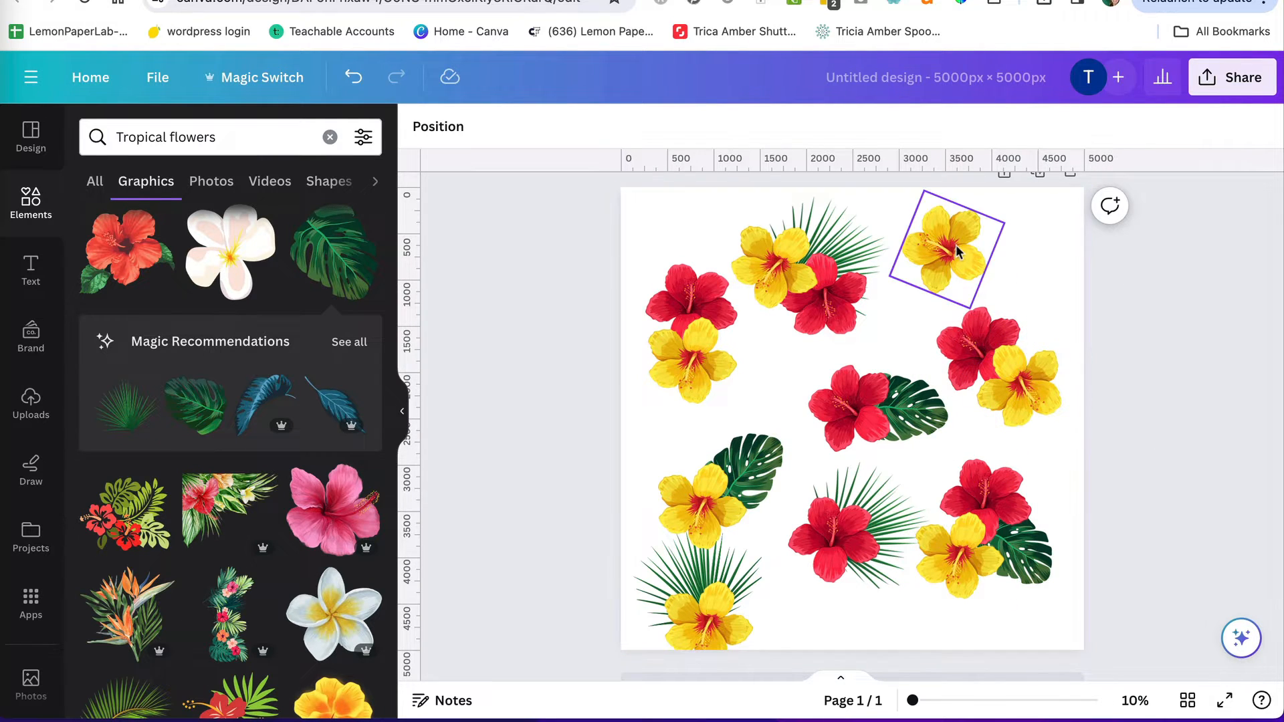
Copy the upper-middle palm leaf onto the right-side hibiscus pair and move its layer below both flowers.
{"action": "left_click", "coordinate": [836, 228]}
{"action": "left_click_drag", "start_coordinate": [836, 227], "coordinate": [1022, 314]}
{"action": "left_click", "coordinate": [758, 126]}
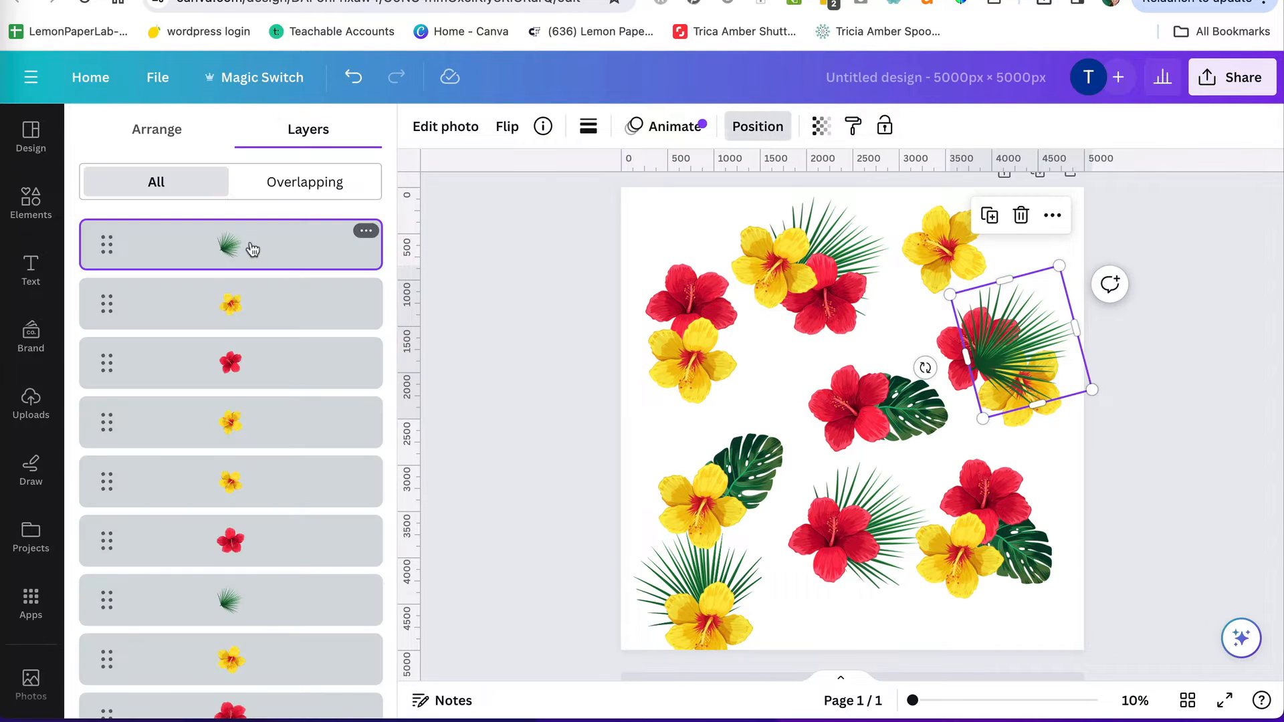
{"action": "left_click_drag", "start_coordinate": [242, 298], "coordinate": [242, 399]}
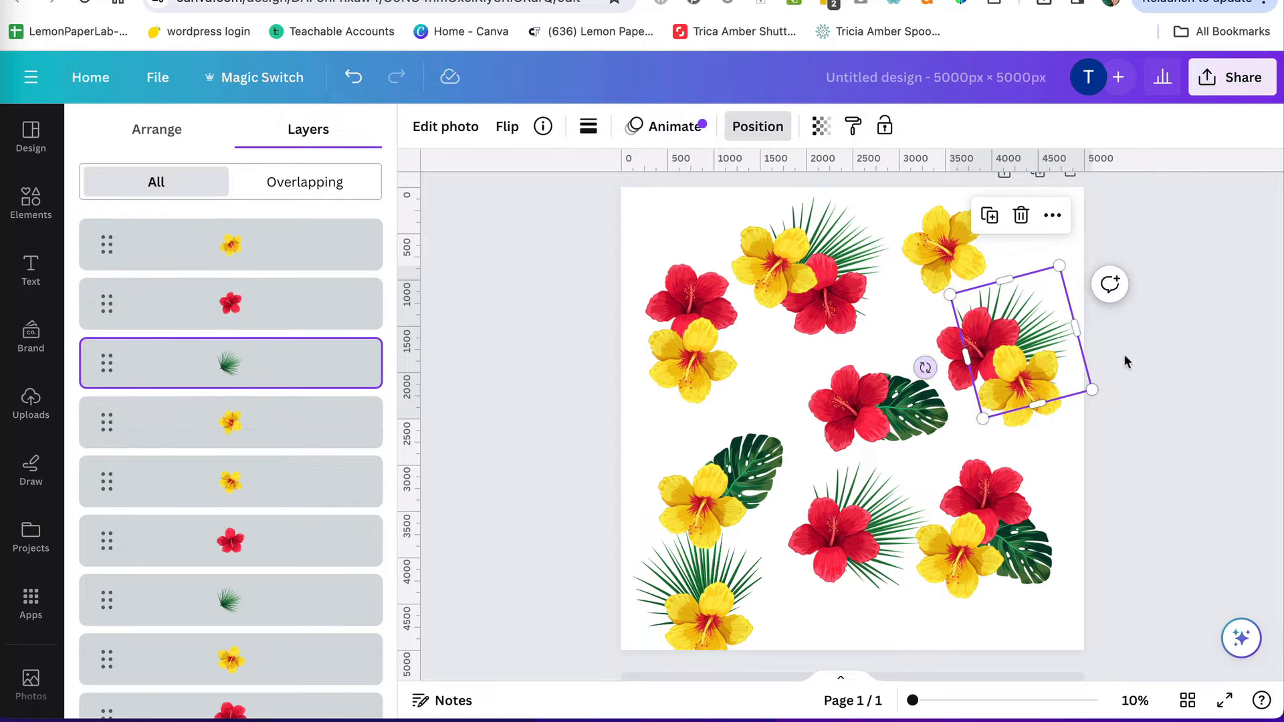
{"action": "left_click", "coordinate": [1186, 359]}
Rotate the upper-middle palm leaf and hibiscus cluster together so the red flower is on top, the yellow at lower right and the leaf at left.
{"action": "left_click", "coordinate": [809, 215]}
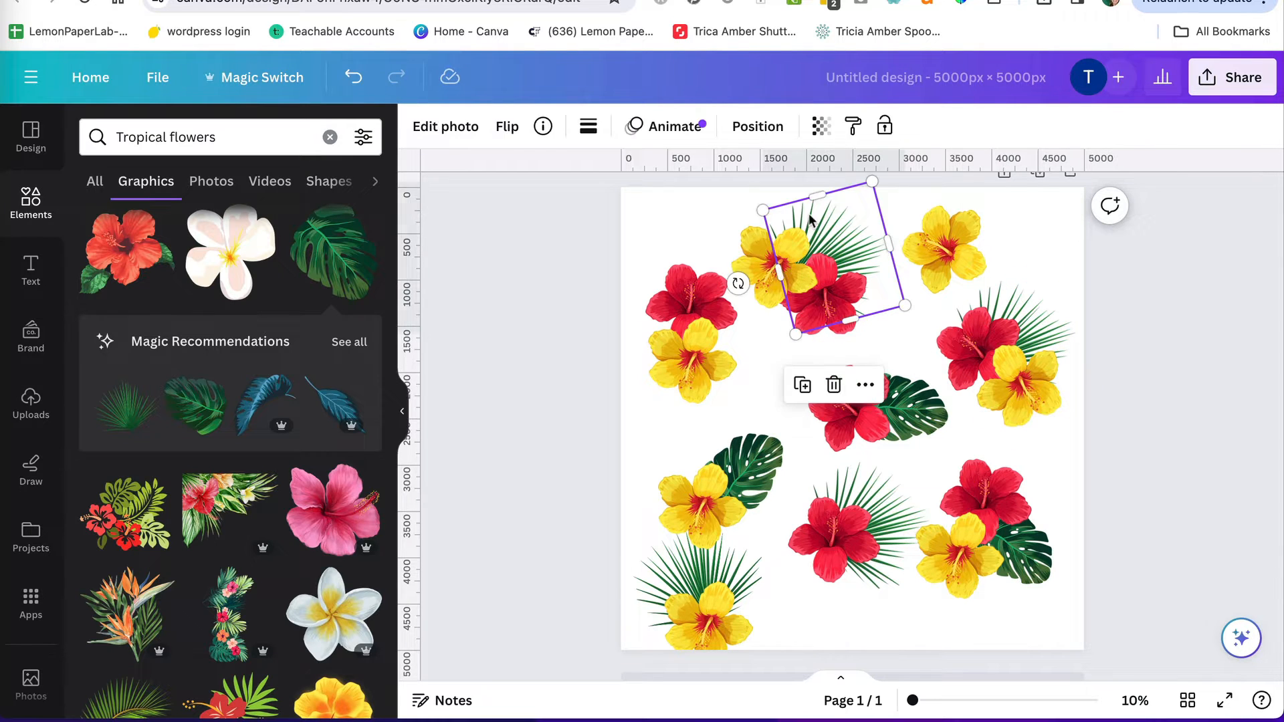
{"action": "left_click", "coordinate": [770, 257], "text": "shift"}
{"action": "left_click", "coordinate": [838, 303], "text": "shift"}
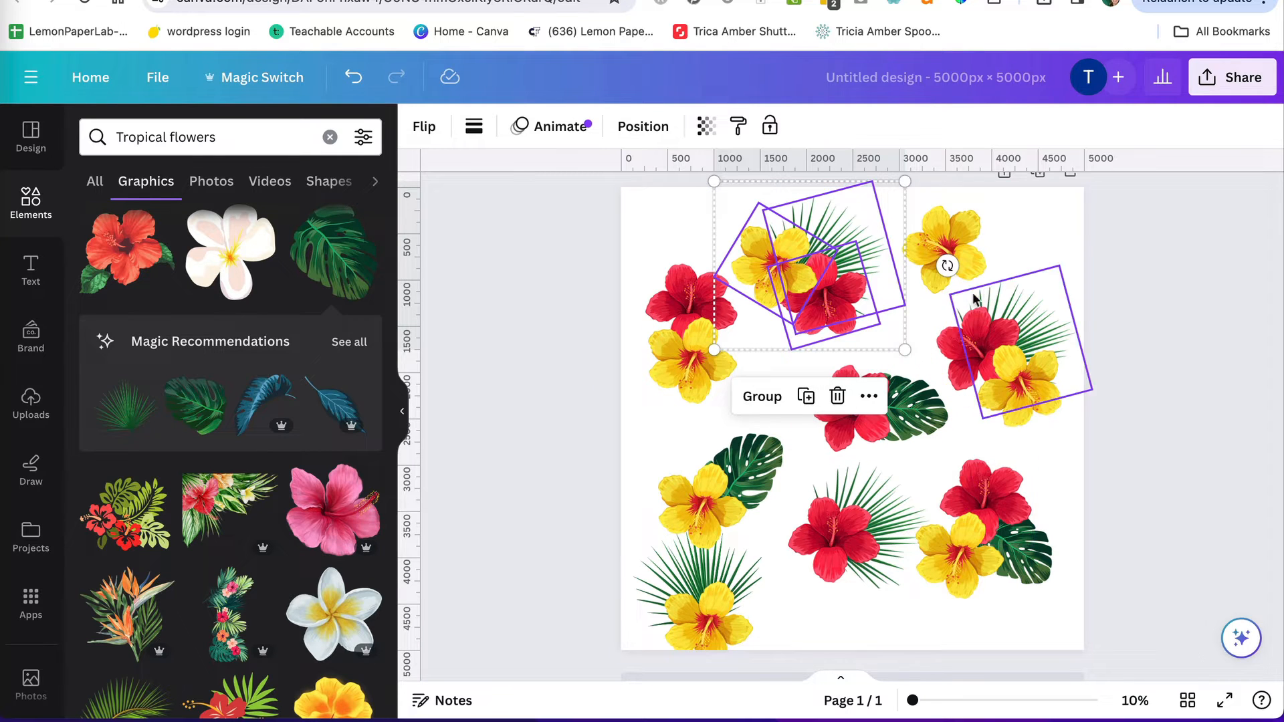
{"action": "left_click_drag", "start_coordinate": [905, 181], "coordinate": [918, 194]}
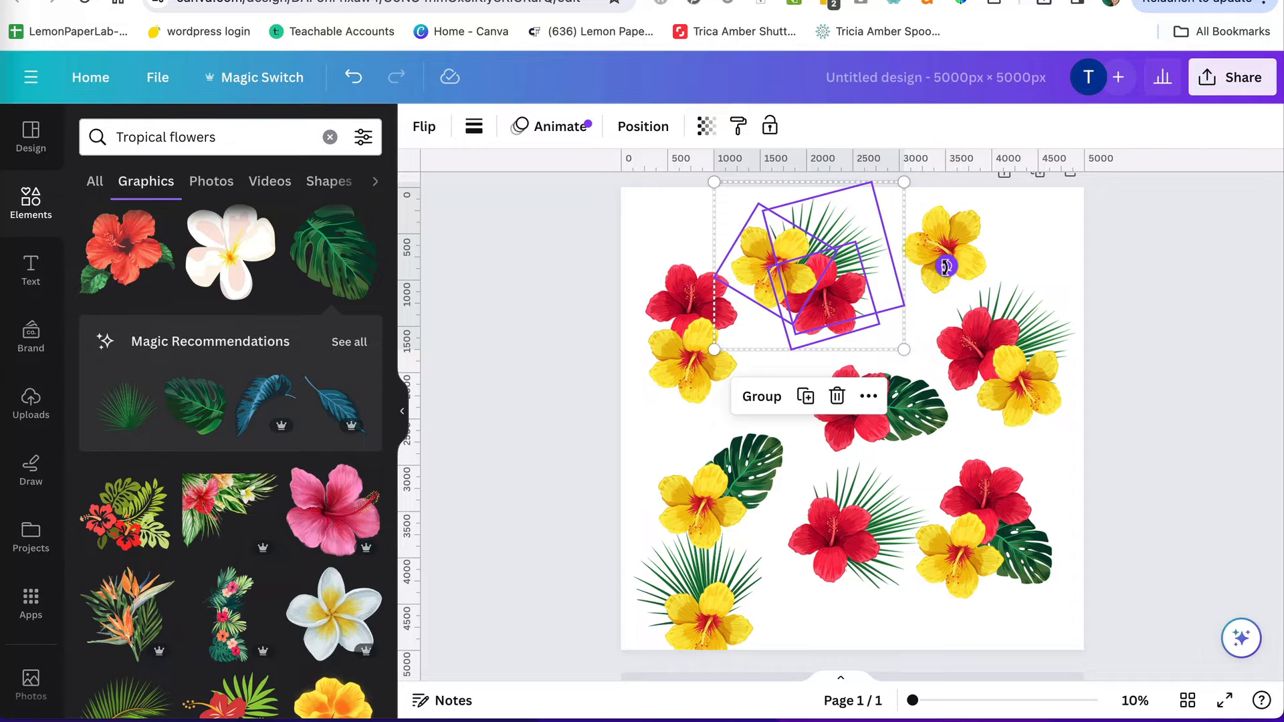
{"action": "left_click_drag", "start_coordinate": [946, 266], "coordinate": [826, 254]}
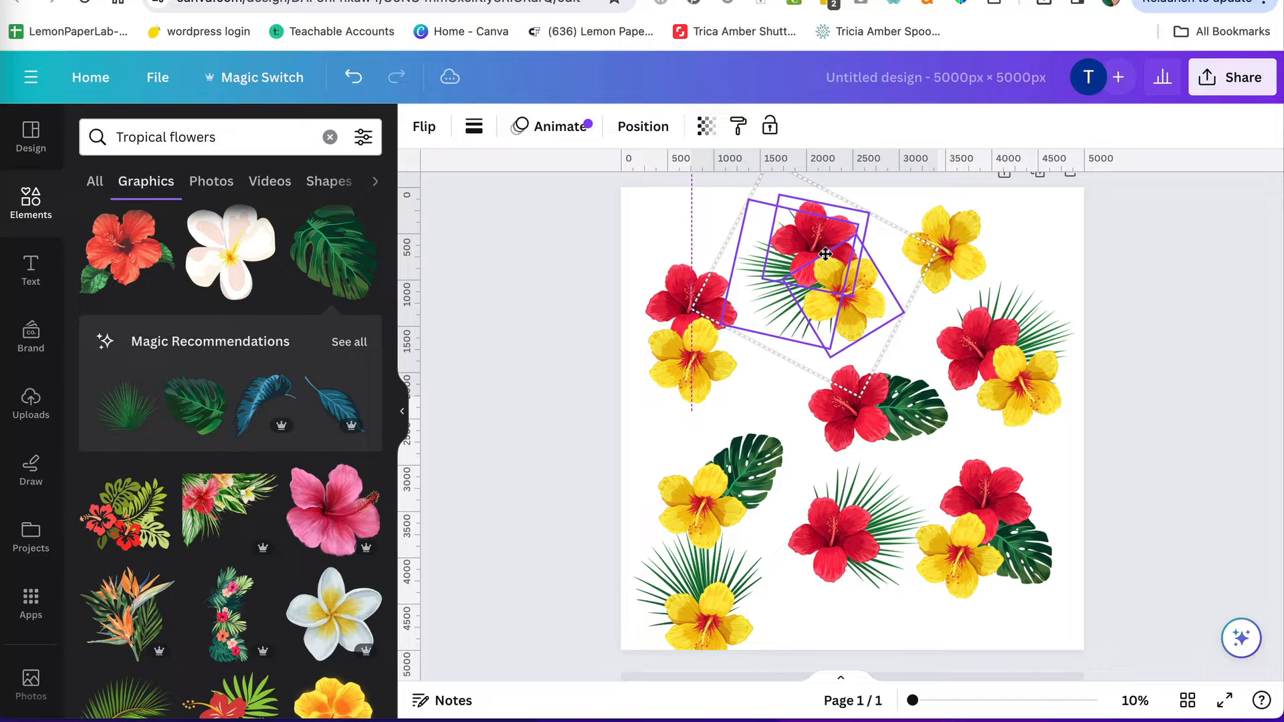
{"action": "left_click", "coordinate": [1194, 257]}
Shift the bottom-middle red hibiscus and its palm leaf together slightly left and down.
{"action": "scroll", "coordinate": [1125, 404], "scroll_direction": "up", "scroll_amount": 1}
{"action": "scroll", "coordinate": [1125, 412], "scroll_direction": "down", "scroll_amount": 2}
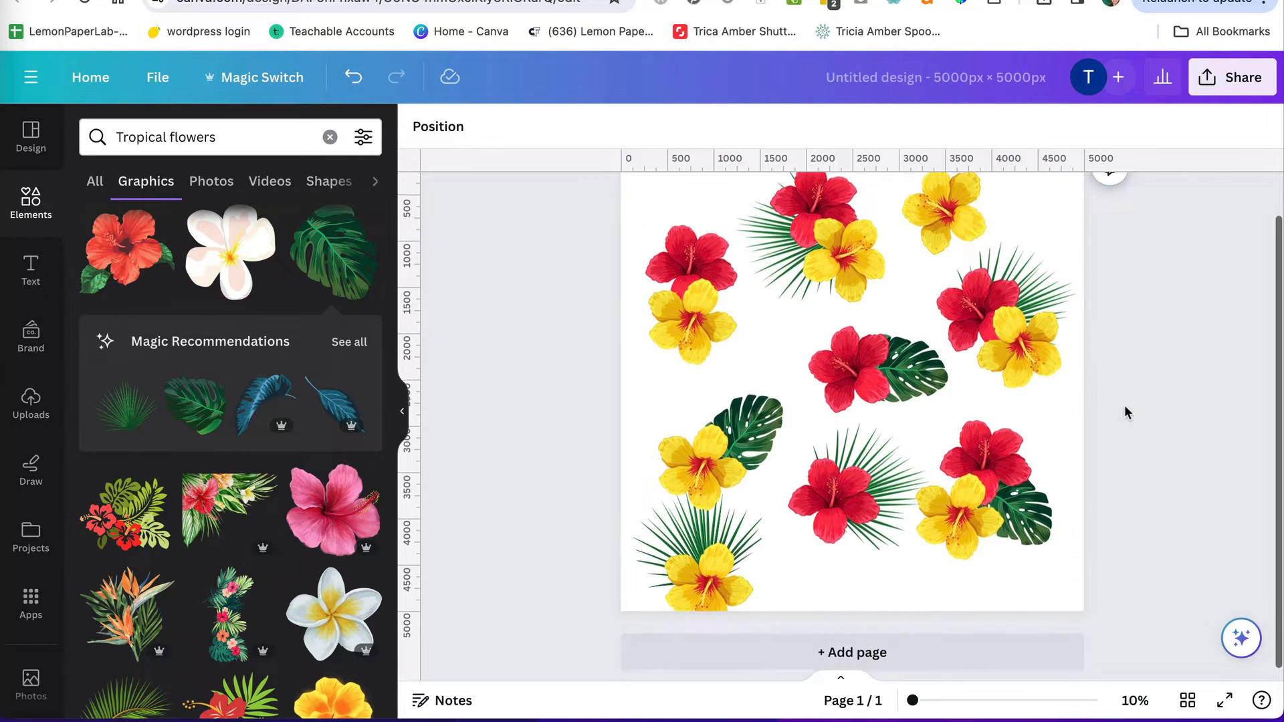
{"action": "mouse_move", "coordinate": [843, 504]}
{"action": "left_mouse_down"}
{"action": "mouse_move", "coordinate": [831, 519]}
{"action": "mouse_move", "coordinate": [843, 507]}
{"action": "left_mouse_up"}
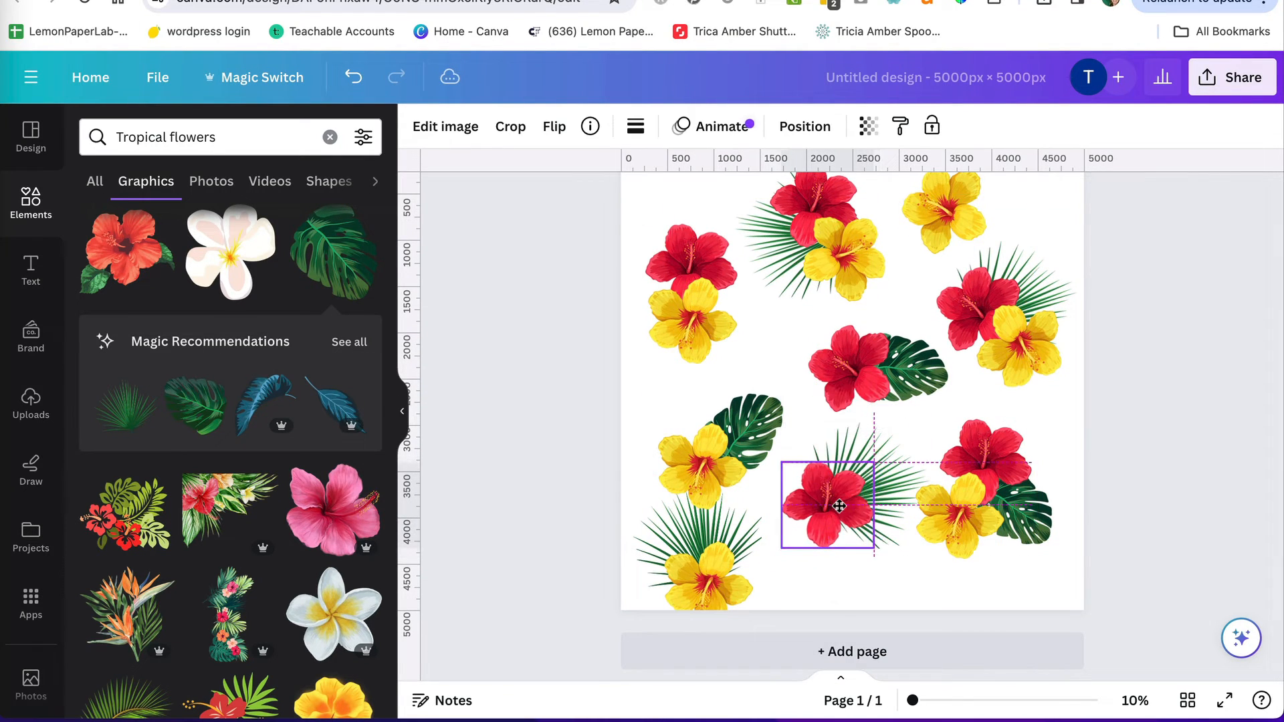
{"action": "left_click", "coordinate": [903, 468], "text": "shift"}
{"action": "left_click_drag", "start_coordinate": [903, 470], "coordinate": [884, 496]}
{"action": "left_click", "coordinate": [1178, 299]}
Rotate the central red hibiscus and monstera leaf together clockwise so the leaf points to the lower right, and nudge them slightly left and down.
{"action": "scroll", "coordinate": [953, 345], "scroll_direction": "up", "scroll_amount": 1}
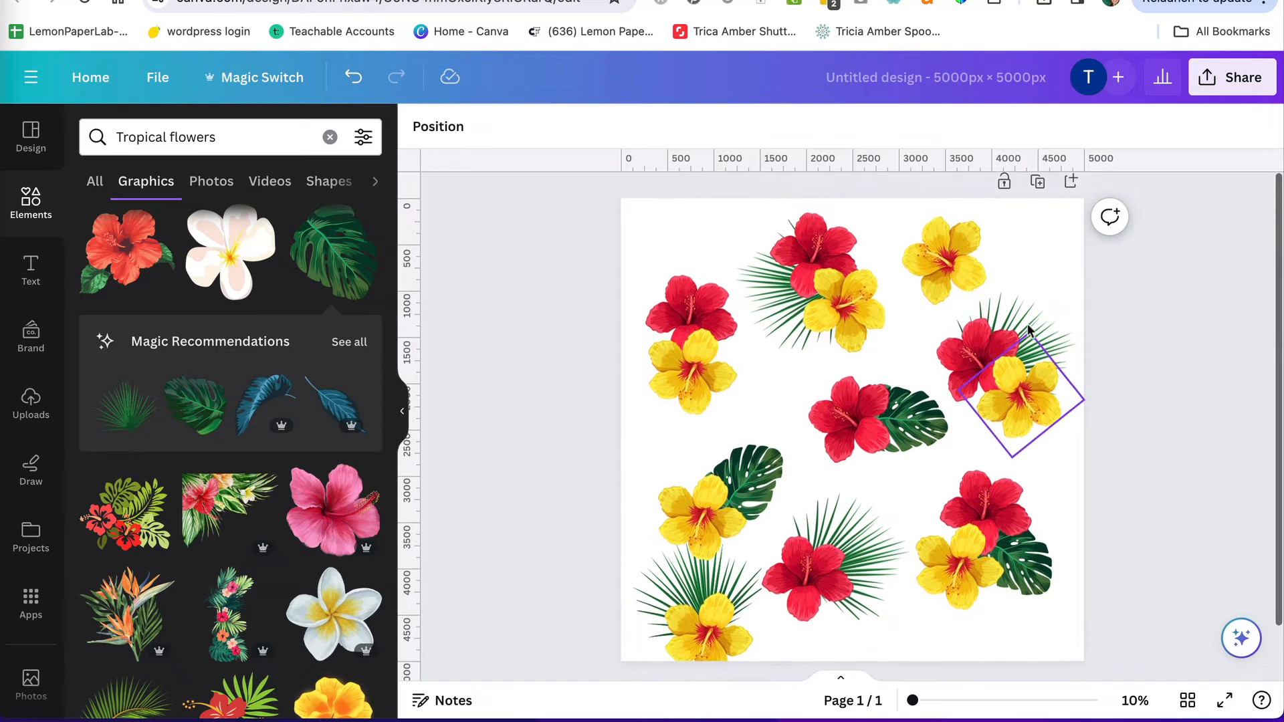
{"action": "left_click", "coordinate": [919, 416]}
{"action": "left_click", "coordinate": [836, 428], "text": "shift"}
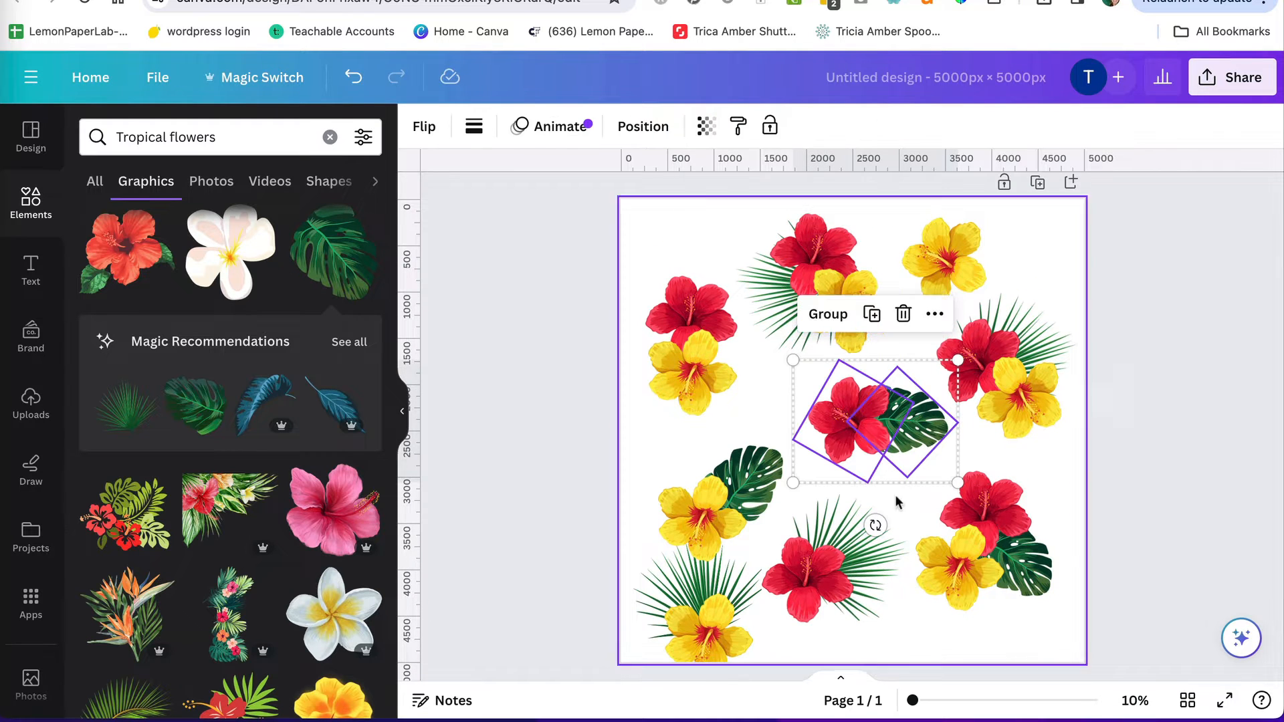
{"action": "left_click_drag", "start_coordinate": [876, 526], "coordinate": [842, 499]}
{"action": "left_click_drag", "start_coordinate": [910, 424], "coordinate": [902, 431]}
{"action": "left_click", "coordinate": [1146, 264]}
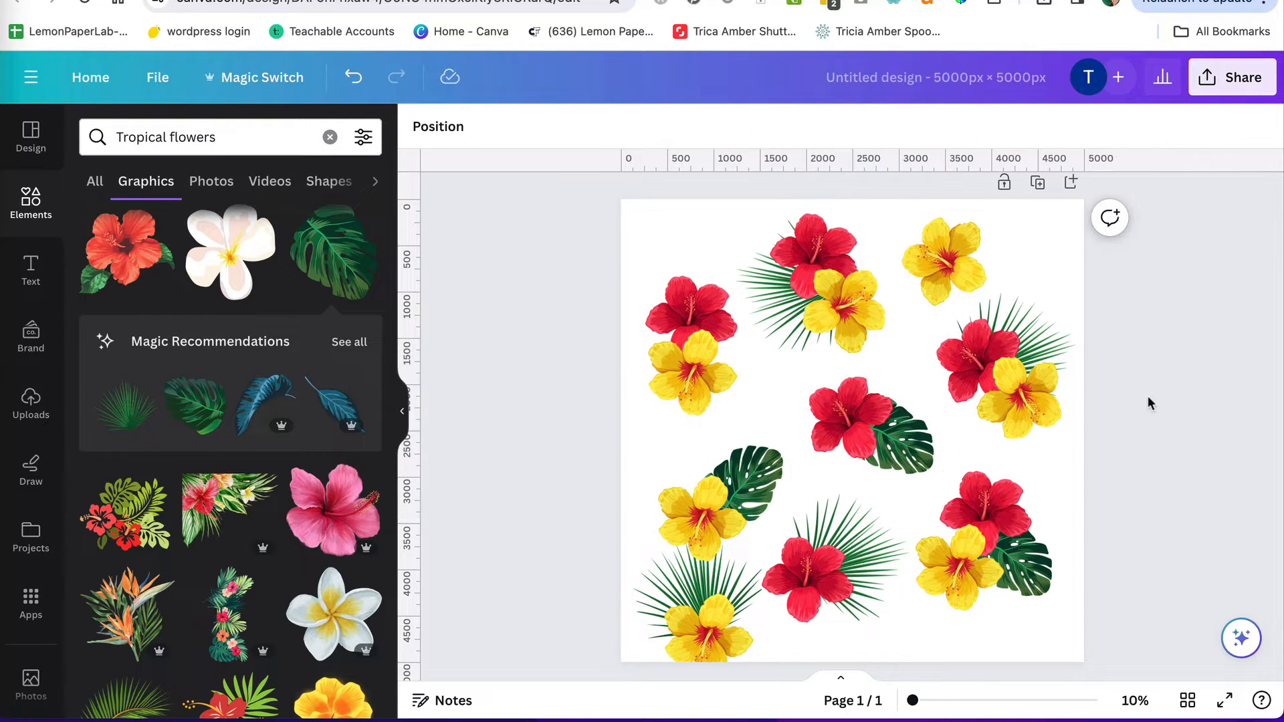
Delete the yellow hibiscus and palm leaf at the page's lower-left corner.
{"action": "scroll", "coordinate": [1141, 423], "scroll_direction": "down", "scroll_amount": 1}
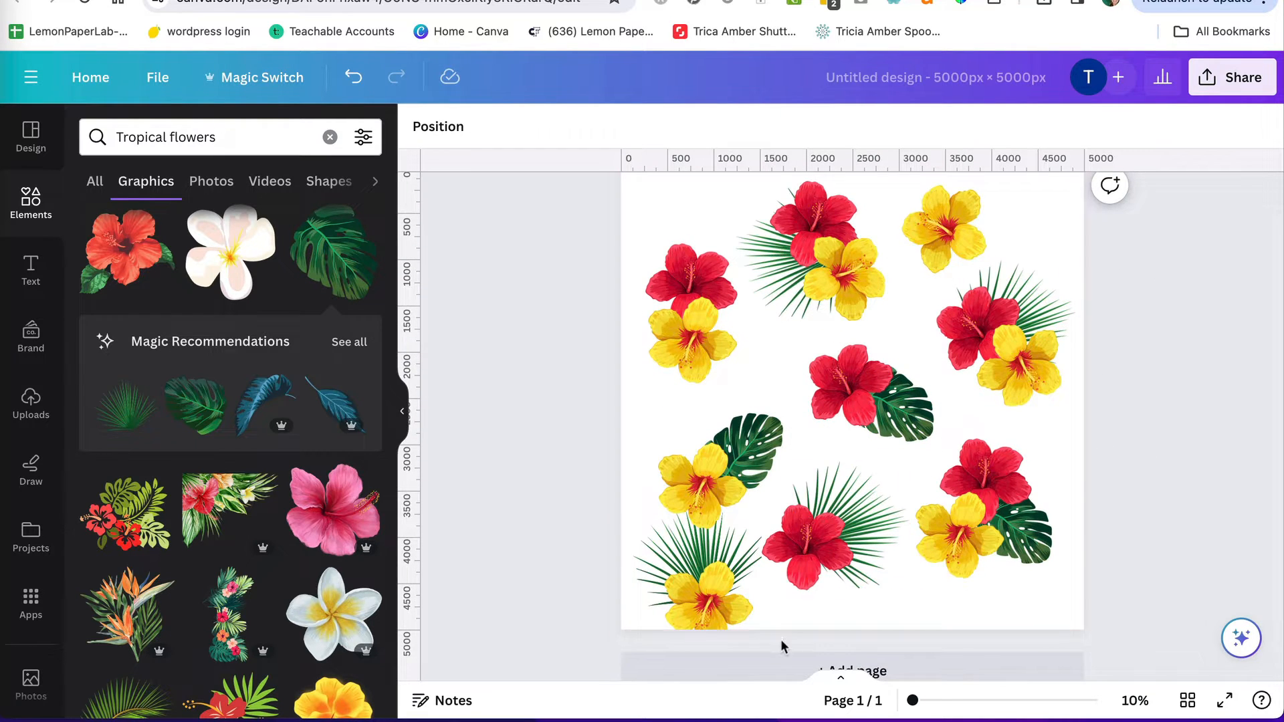
{"action": "left_click", "coordinate": [708, 597]}
{"action": "key", "text": "Delete"}
{"action": "left_click", "coordinate": [691, 583]}
{"action": "key", "text": "Delete"}
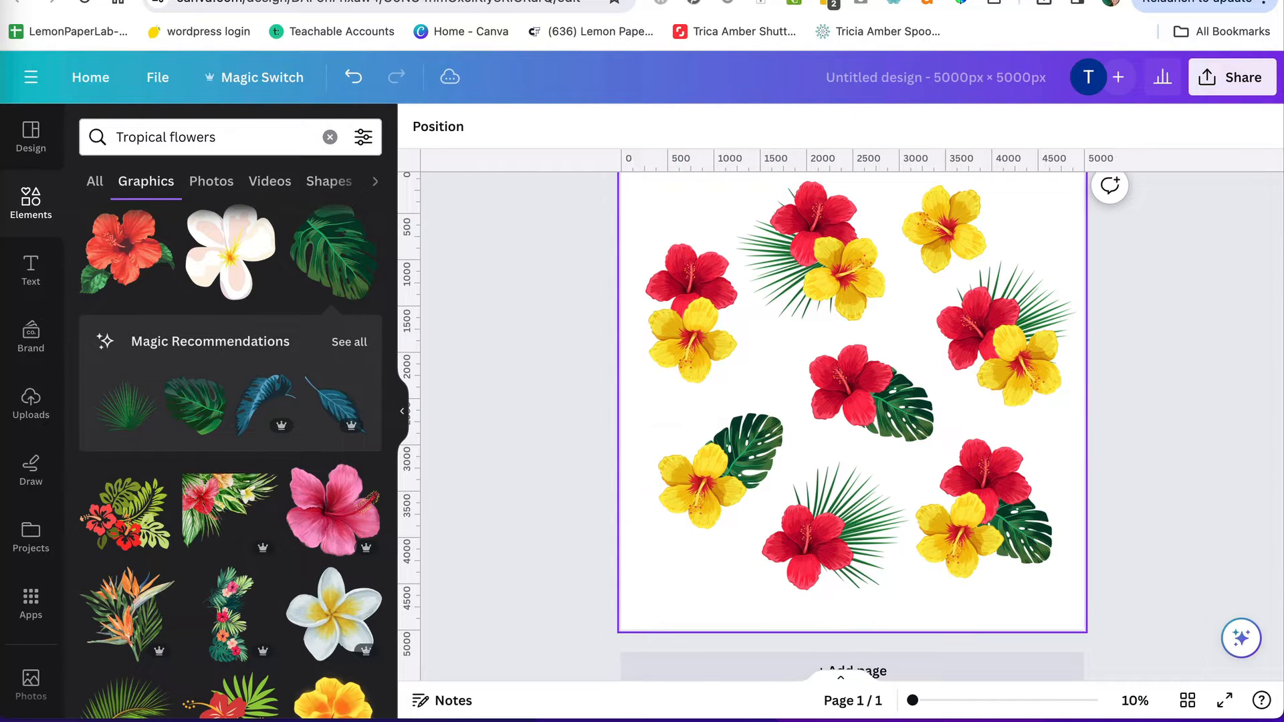
Select all the flower and leaf graphics and shift them together slightly down and left on the page.
{"action": "scroll", "coordinate": [1177, 312], "scroll_direction": "up", "scroll_amount": 2}
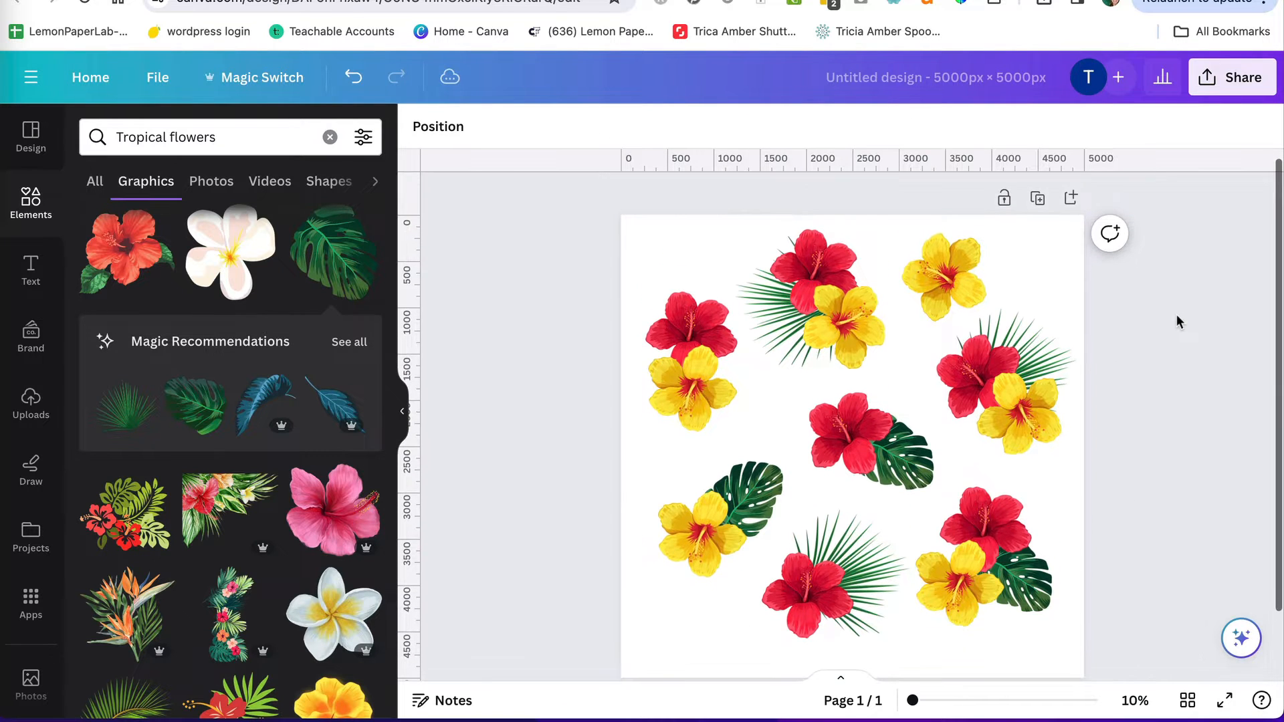
{"action": "scroll", "coordinate": [702, 374], "scroll_direction": "down", "scroll_amount": 1}
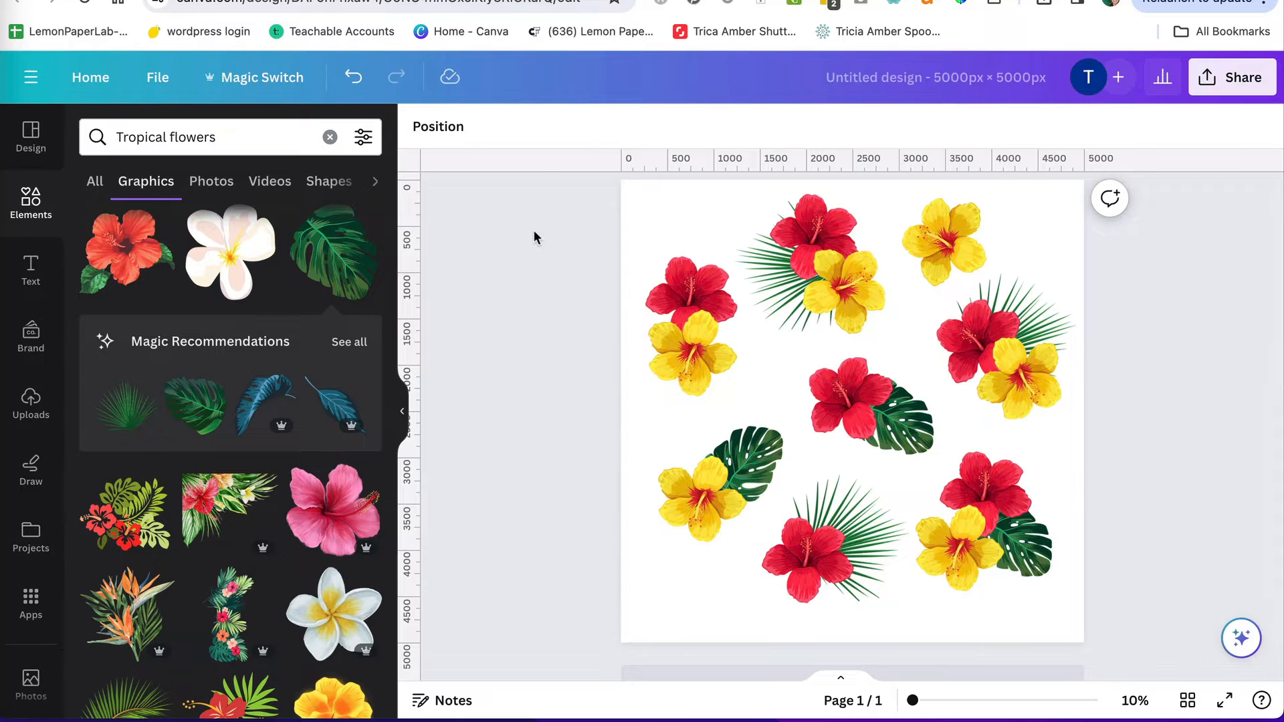
{"action": "left_click_drag", "start_coordinate": [533, 231], "coordinate": [1073, 608]}
{"action": "left_click_drag", "start_coordinate": [997, 327], "coordinate": [990, 347]}
{"action": "left_click", "coordinate": [1187, 296]}
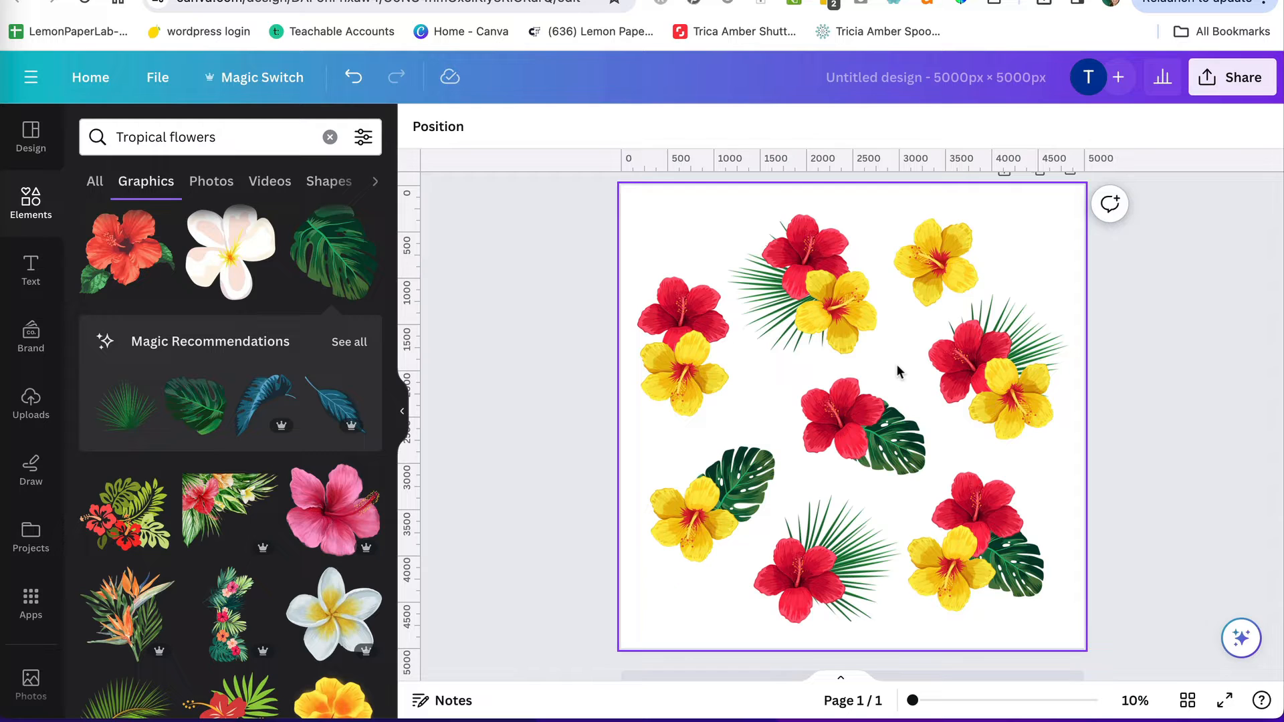
Add a square shape, stretch it to cover the whole 5000 × 5000 px page and fill it with white.
{"action": "key", "text": "r"}
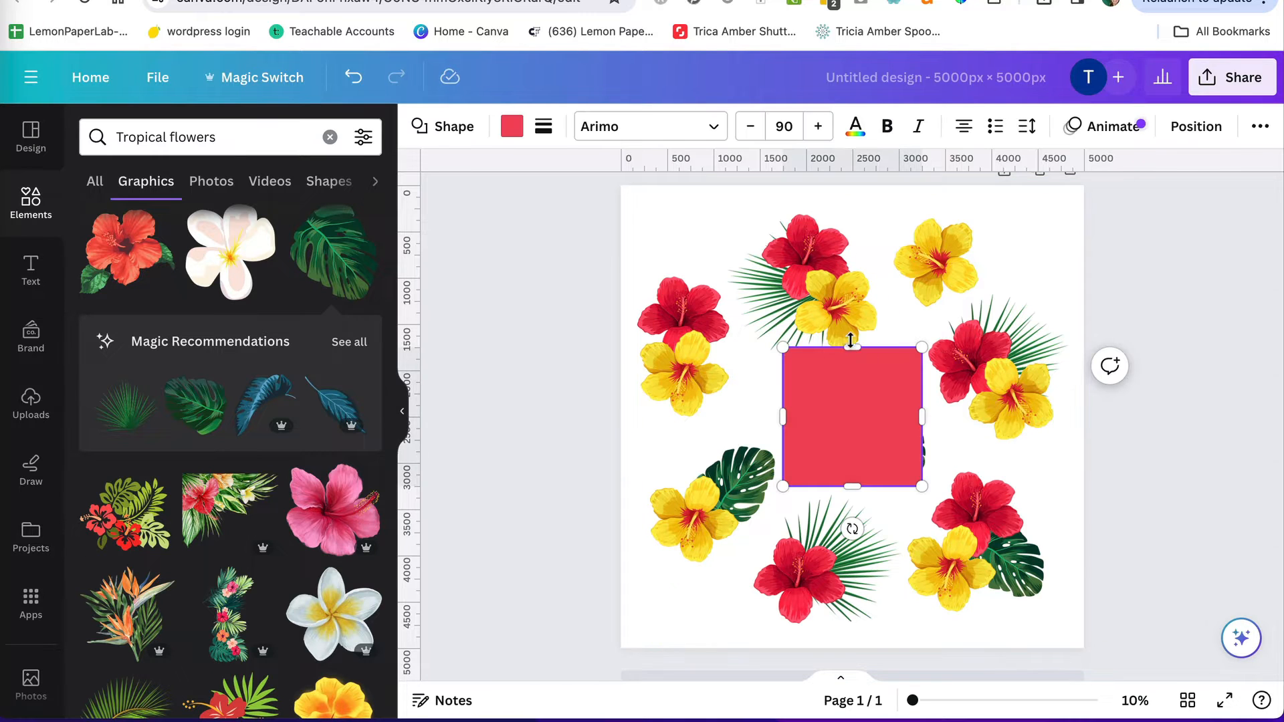
{"action": "left_click_drag", "start_coordinate": [851, 345], "coordinate": [850, 184]}
{"action": "left_click_drag", "start_coordinate": [783, 336], "coordinate": [617, 338]}
{"action": "left_click_drag", "start_coordinate": [923, 336], "coordinate": [1084, 327]}
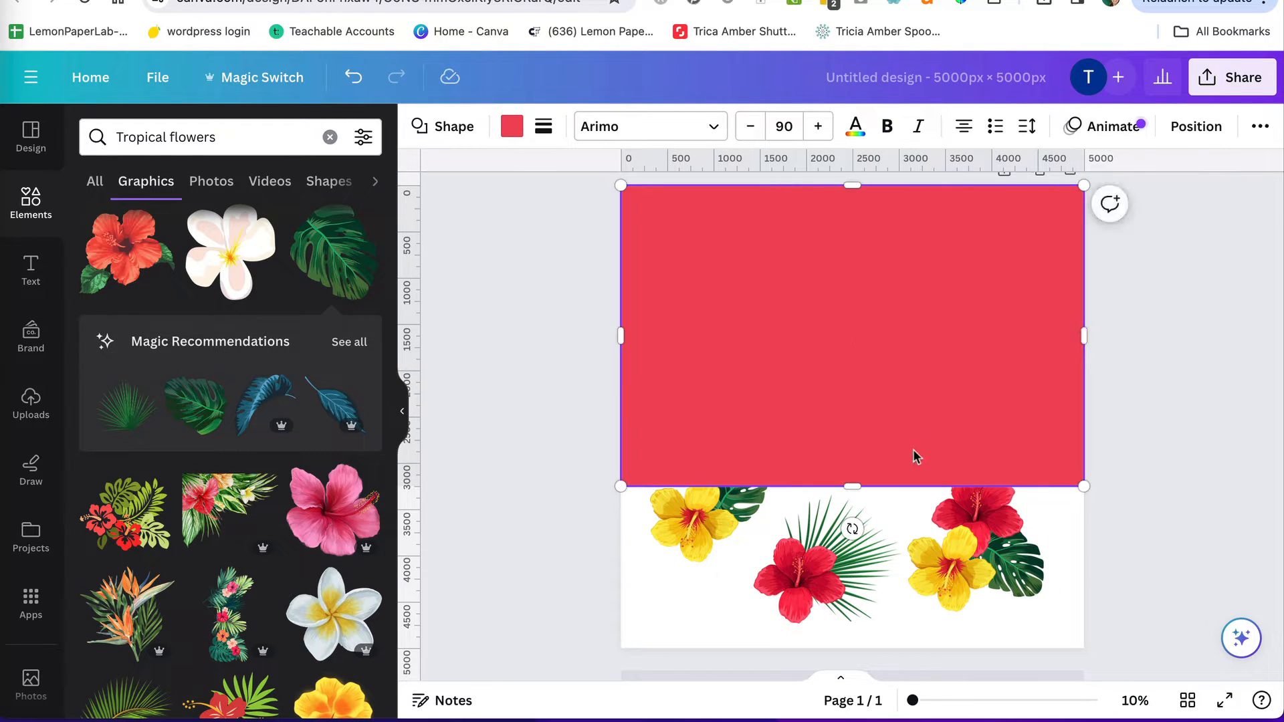
{"action": "left_click_drag", "start_coordinate": [857, 489], "coordinate": [848, 647]}
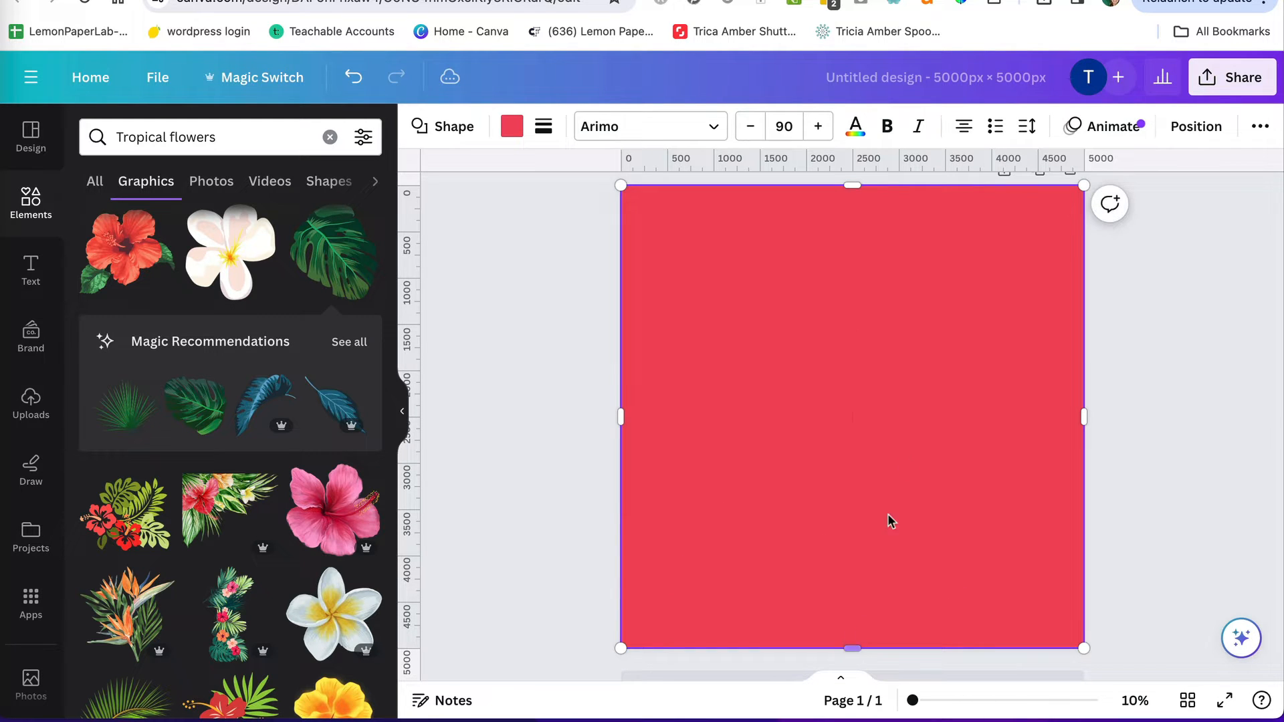
{"action": "left_click", "coordinate": [508, 134]}
{"action": "left_click", "coordinate": [309, 239]}
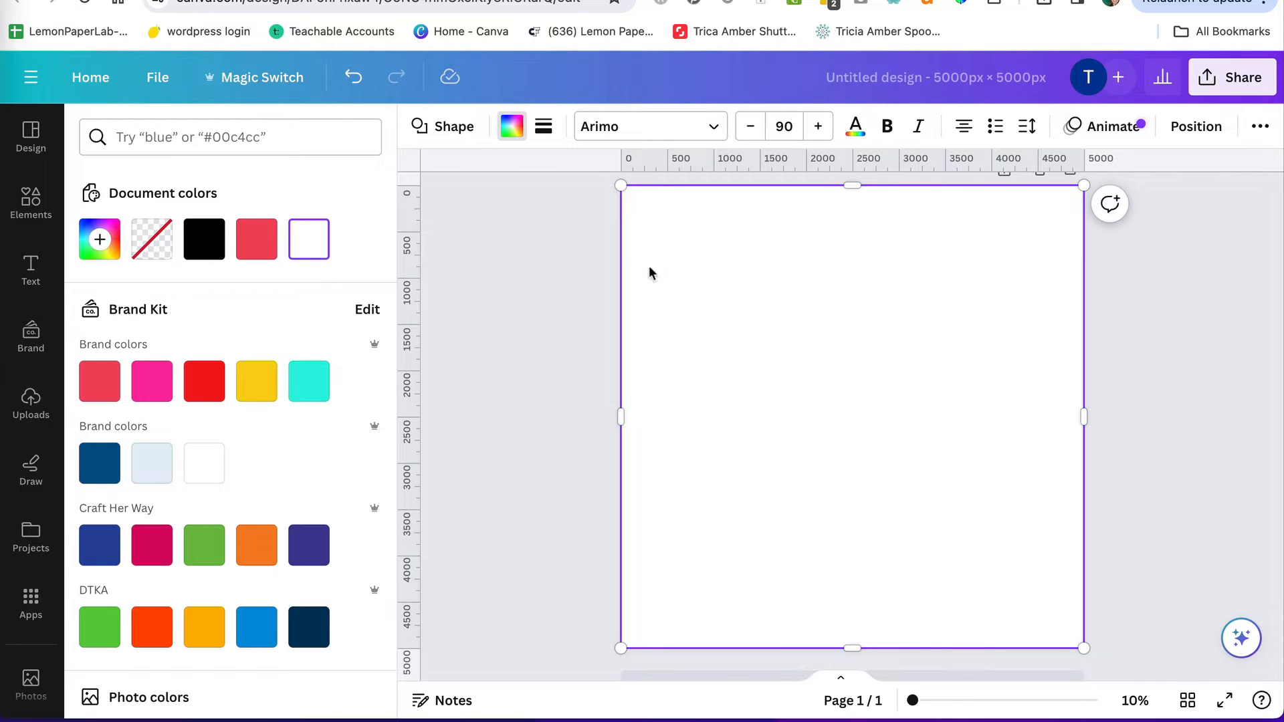
Send the full-page white square behind all the flower and leaf graphics.
{"action": "left_click", "coordinate": [1179, 127]}
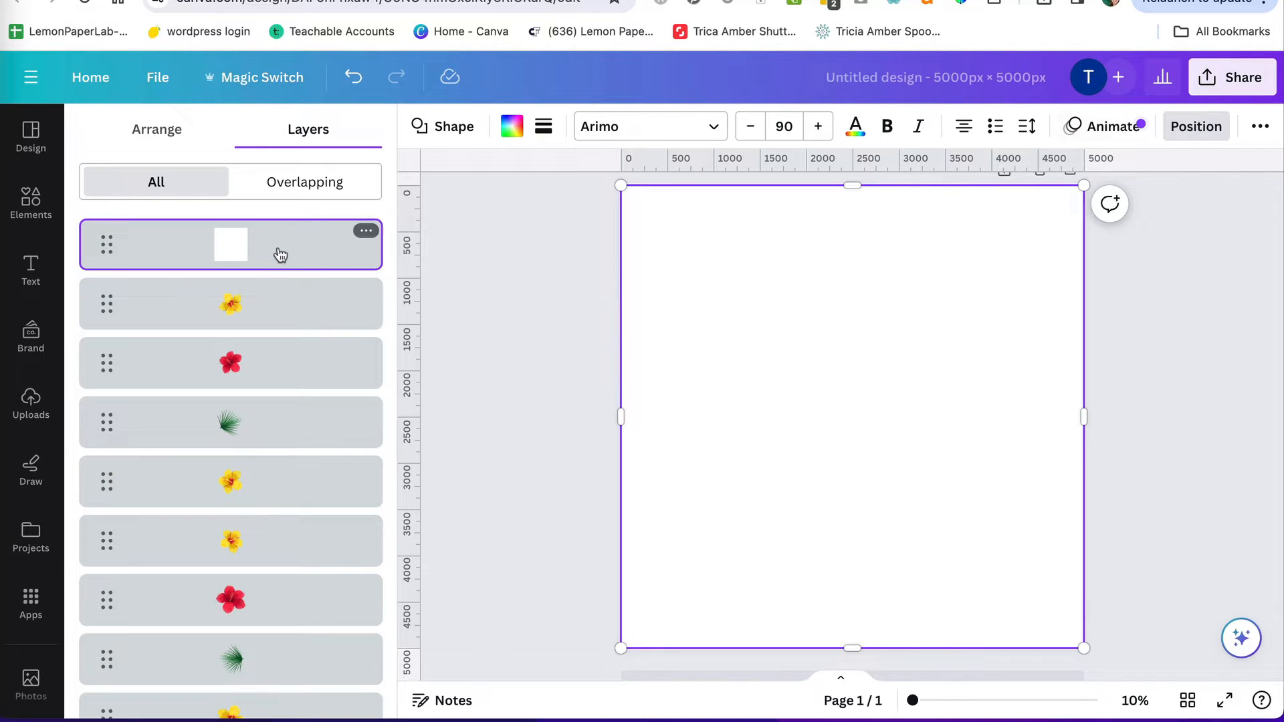
{"action": "left_click", "coordinate": [174, 141]}
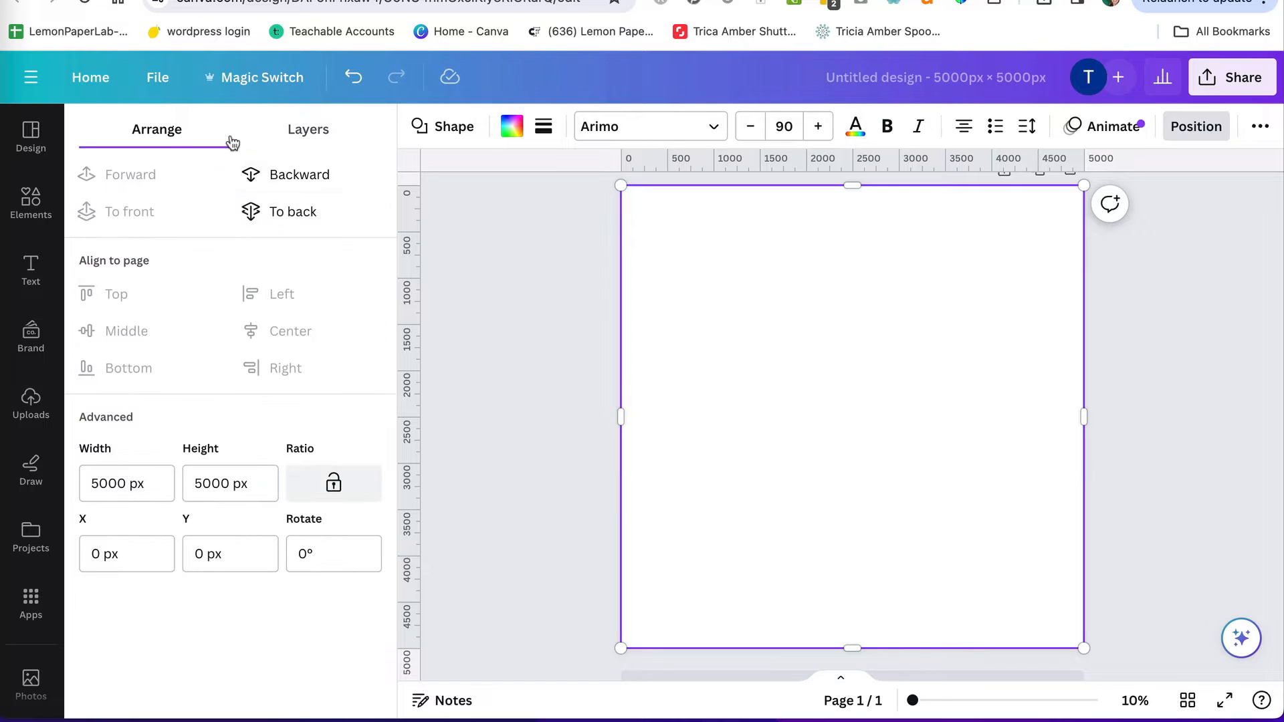
{"action": "left_click", "coordinate": [291, 212]}
{"action": "left_click", "coordinate": [1169, 375]}
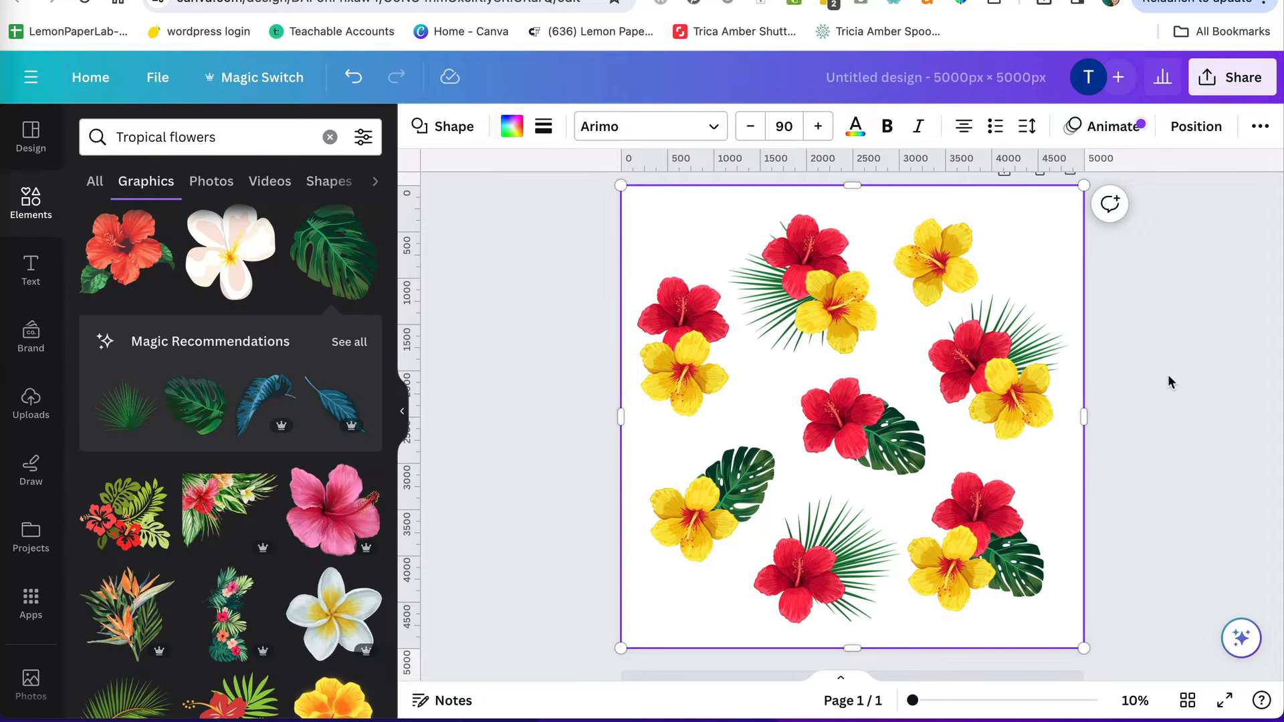
{"action": "left_click", "coordinate": [516, 228]}
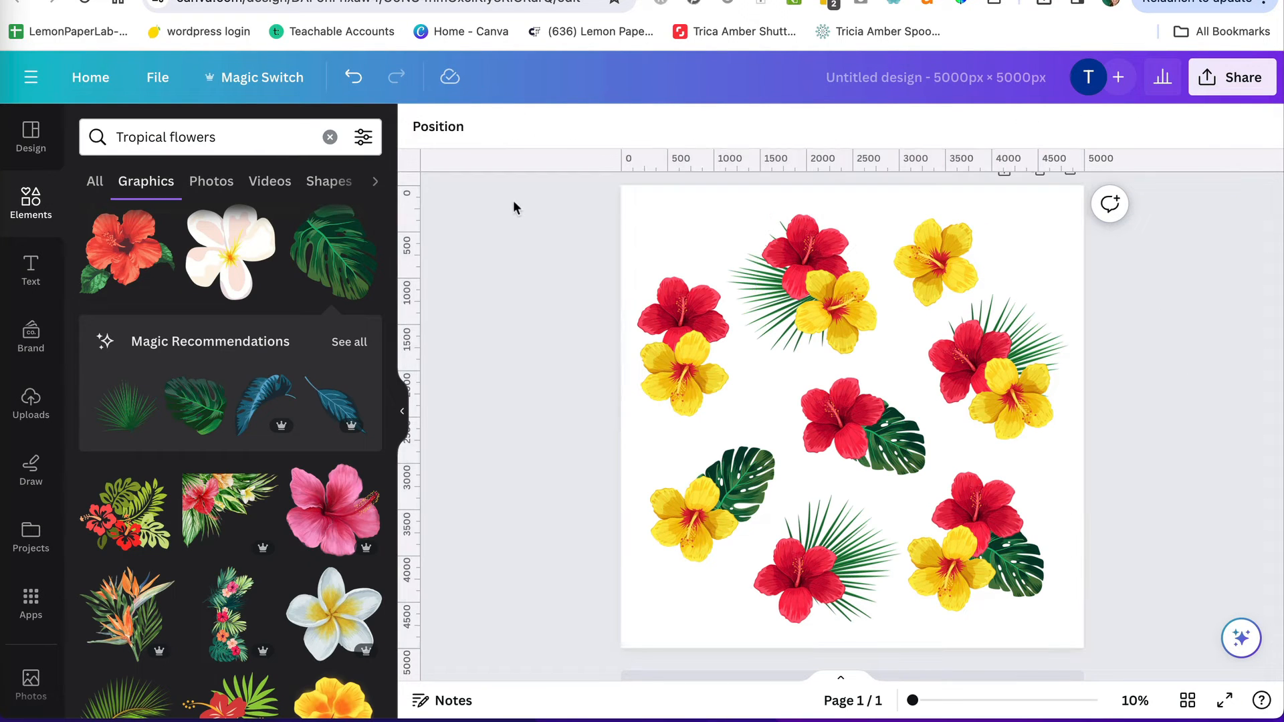
Select all the flower and leaf graphics, without the white background, and nudge them together slightly to the left.
{"action": "left_click_drag", "start_coordinate": [514, 194], "coordinate": [1035, 583]}
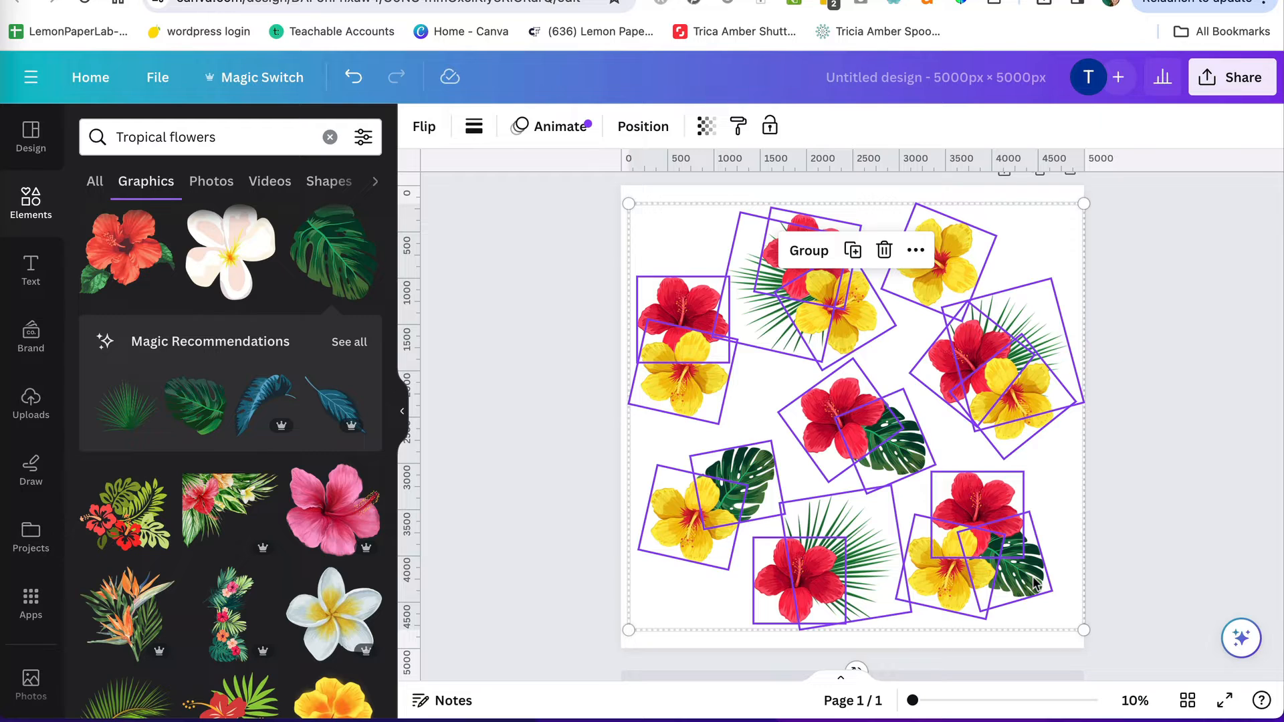
{"action": "key", "text": "Left"}
{"action": "key", "text": "Left"}
{"action": "key", "text": "Left"}
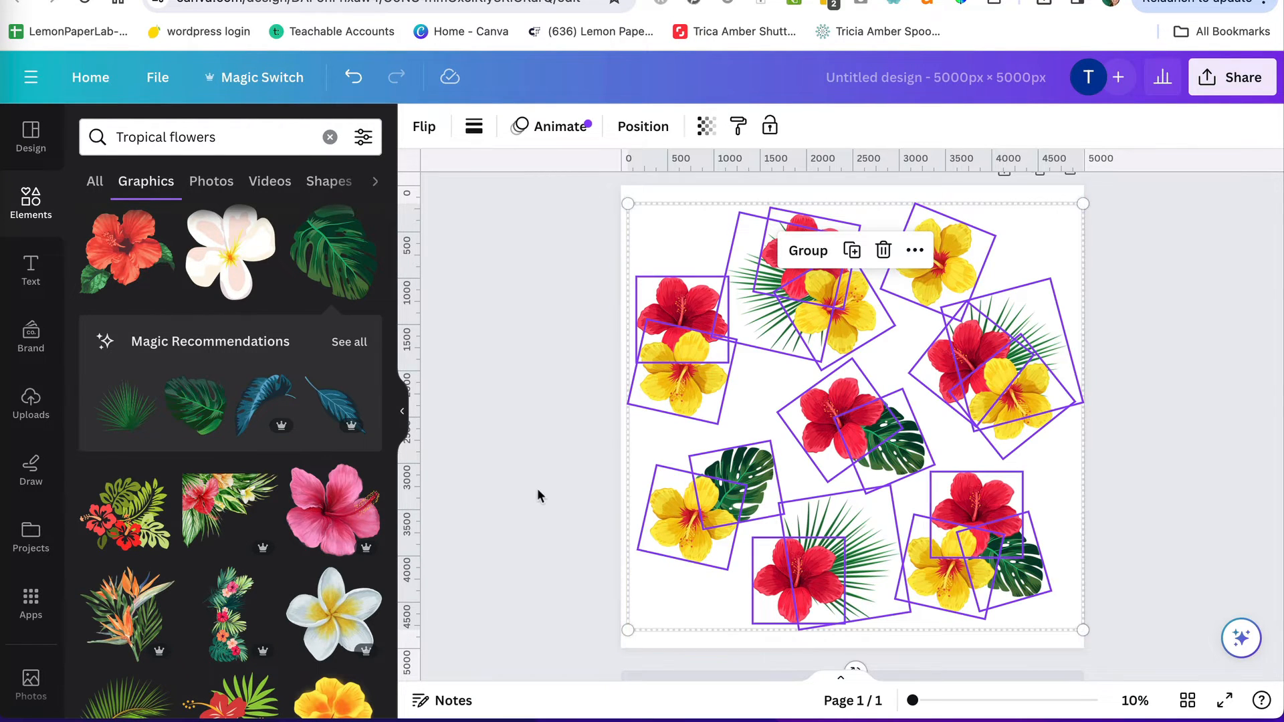
{"action": "key", "text": "Left"}
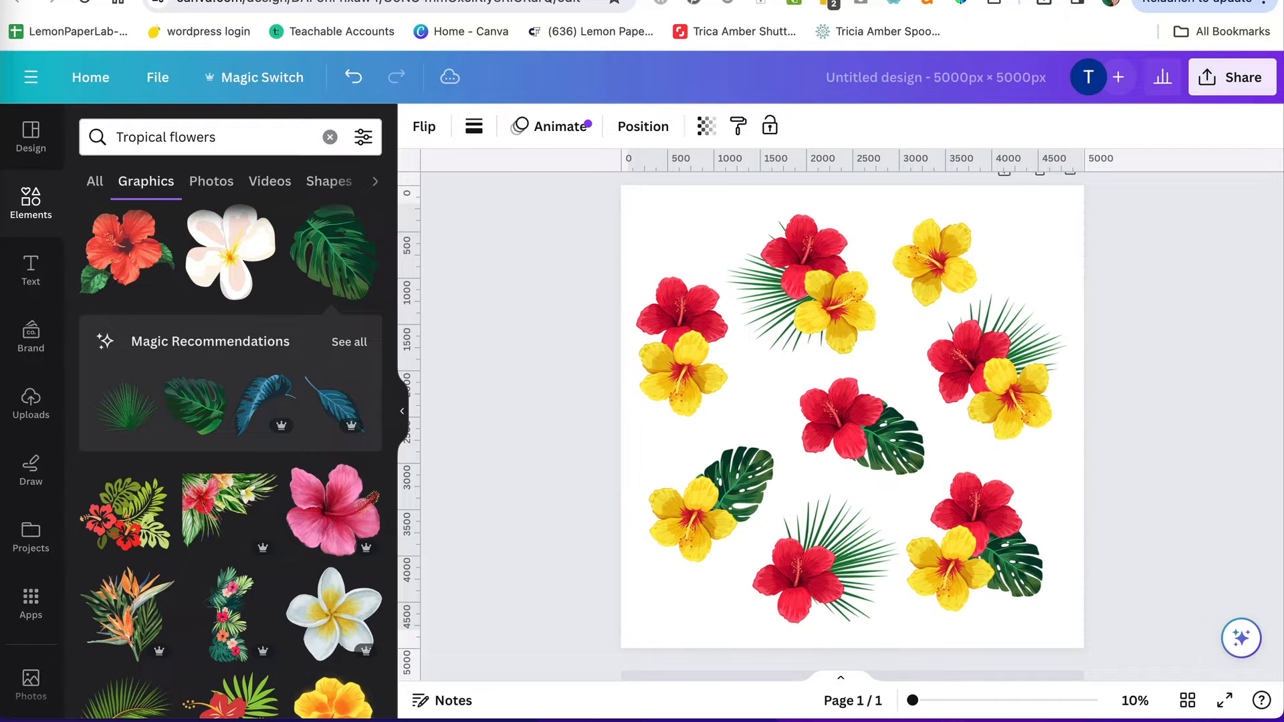
{"action": "key", "text": "Left"}
{"action": "key", "text": "Left"}
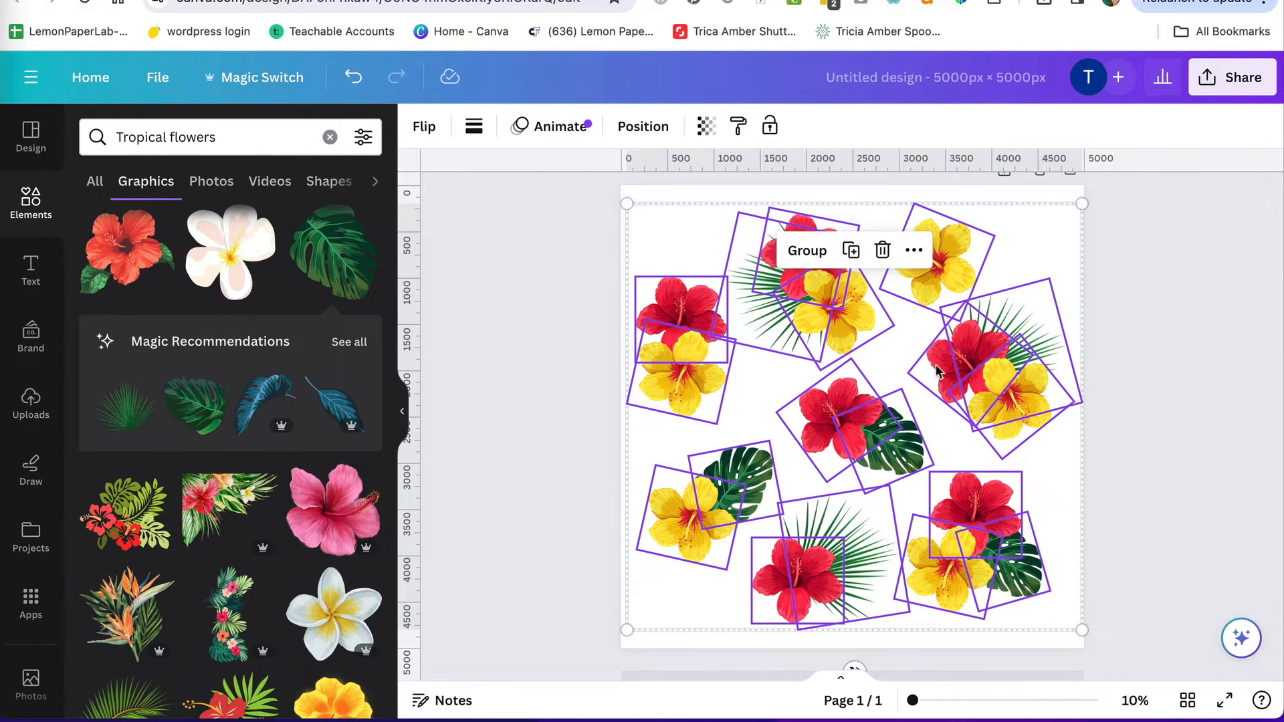
{"action": "key", "text": "Left"}
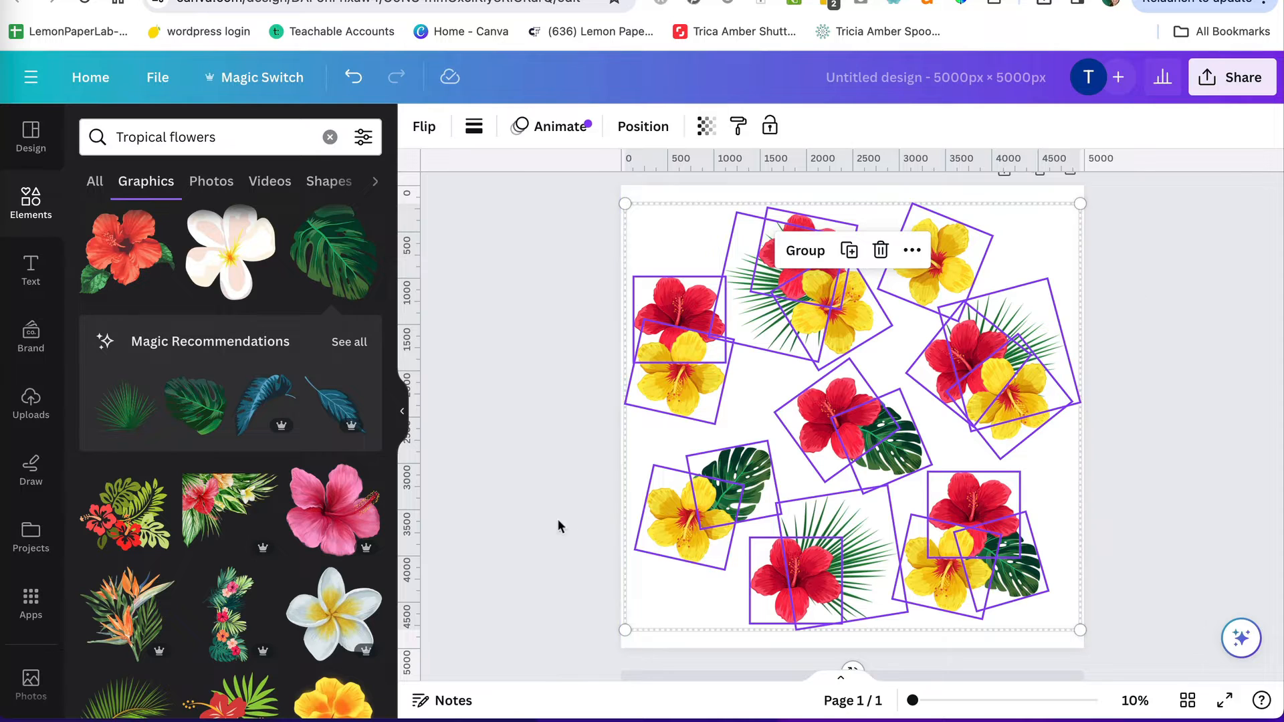
{"action": "left_click", "coordinate": [1182, 419]}
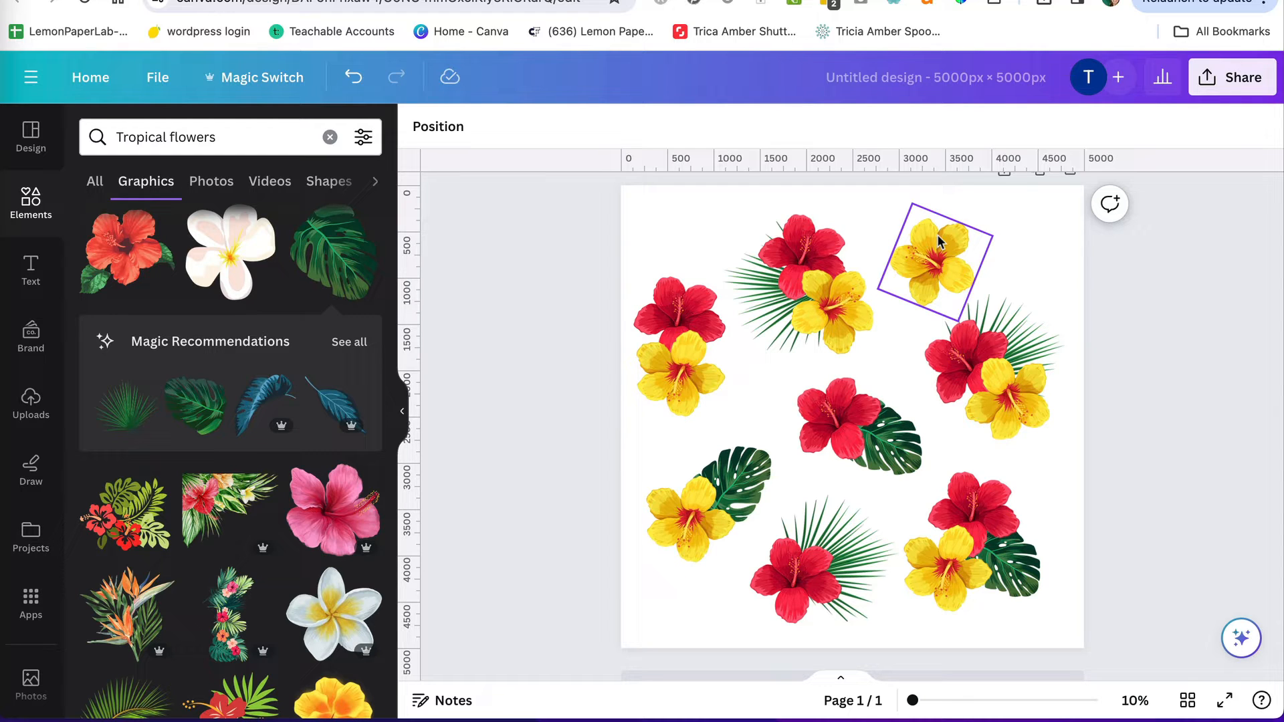
Duplicate the finished flower page twice to make a three-page design.
{"action": "scroll", "coordinate": [1202, 299], "scroll_direction": "down", "scroll_amount": 1}
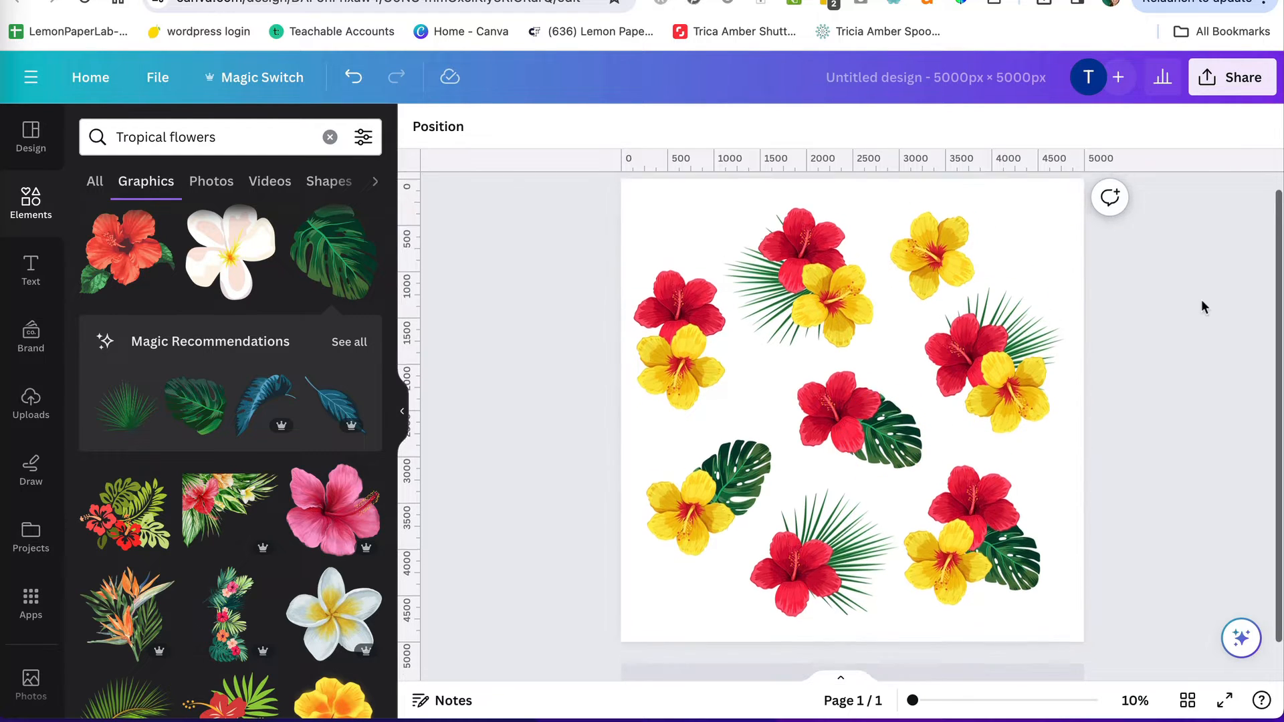
{"action": "scroll", "coordinate": [1202, 299], "scroll_direction": "up", "scroll_amount": 1}
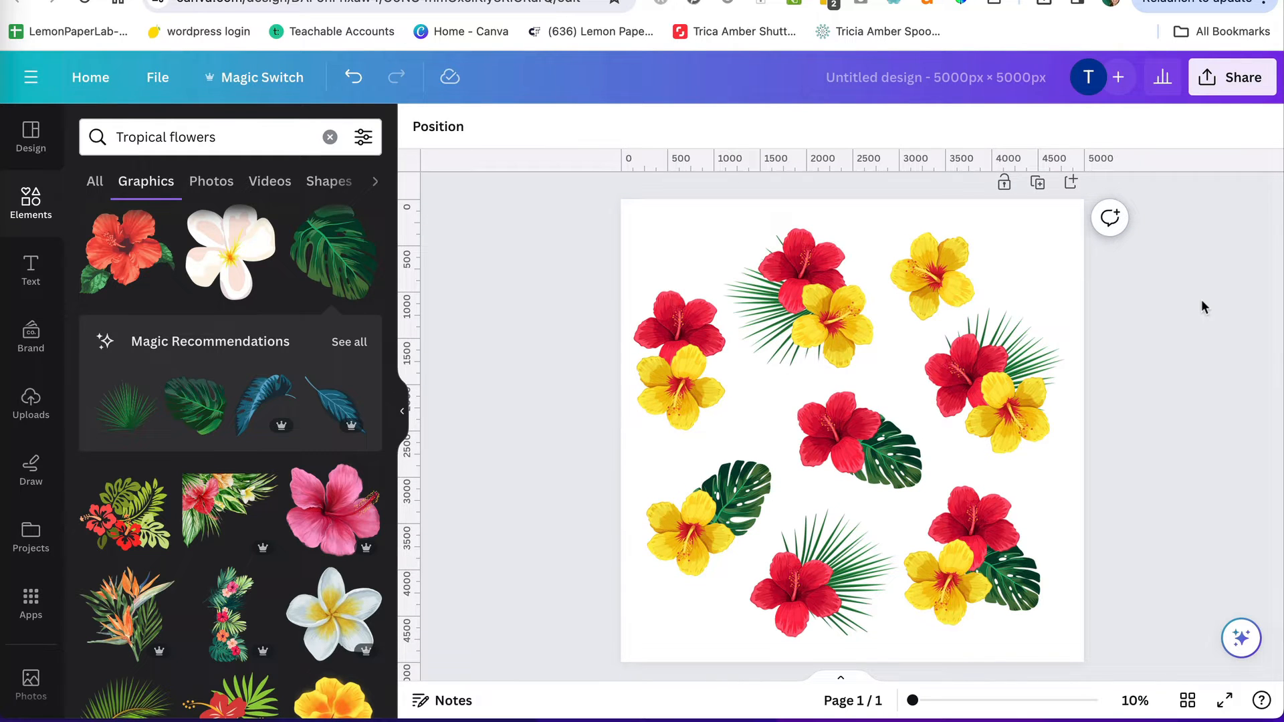
{"action": "left_click", "coordinate": [1038, 184]}
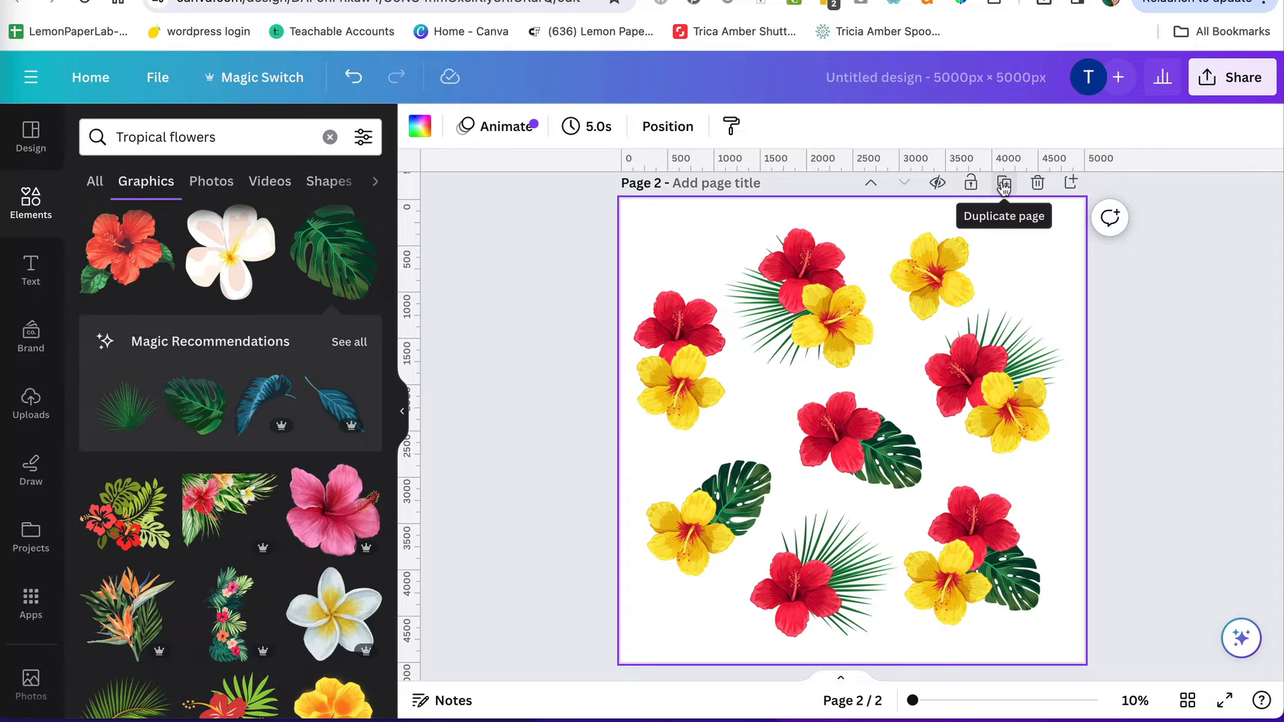
{"action": "left_click", "coordinate": [1004, 184]}
Add a red square to page 2, place it at the page's upper-left corner and widen it to about 2300 px.
{"action": "scroll", "coordinate": [1034, 248], "scroll_direction": "up", "scroll_amount": 15}
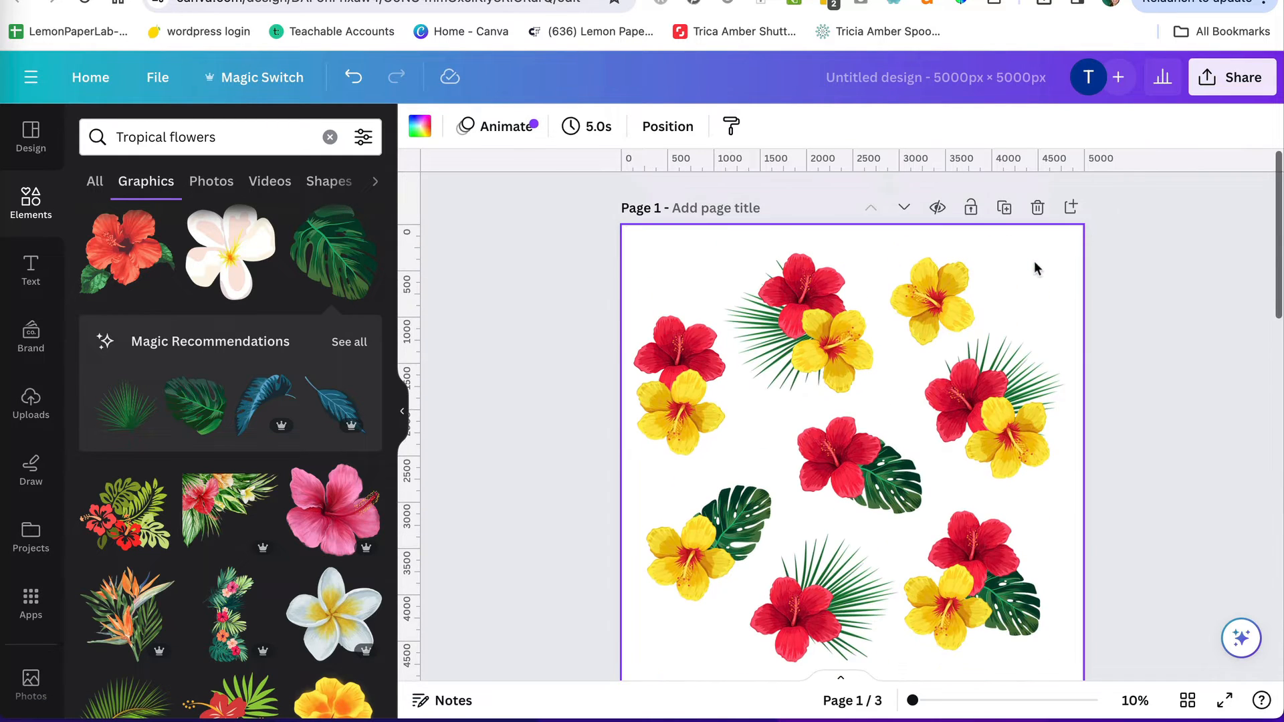
{"action": "scroll", "coordinate": [983, 431], "scroll_direction": "down", "scroll_amount": 1}
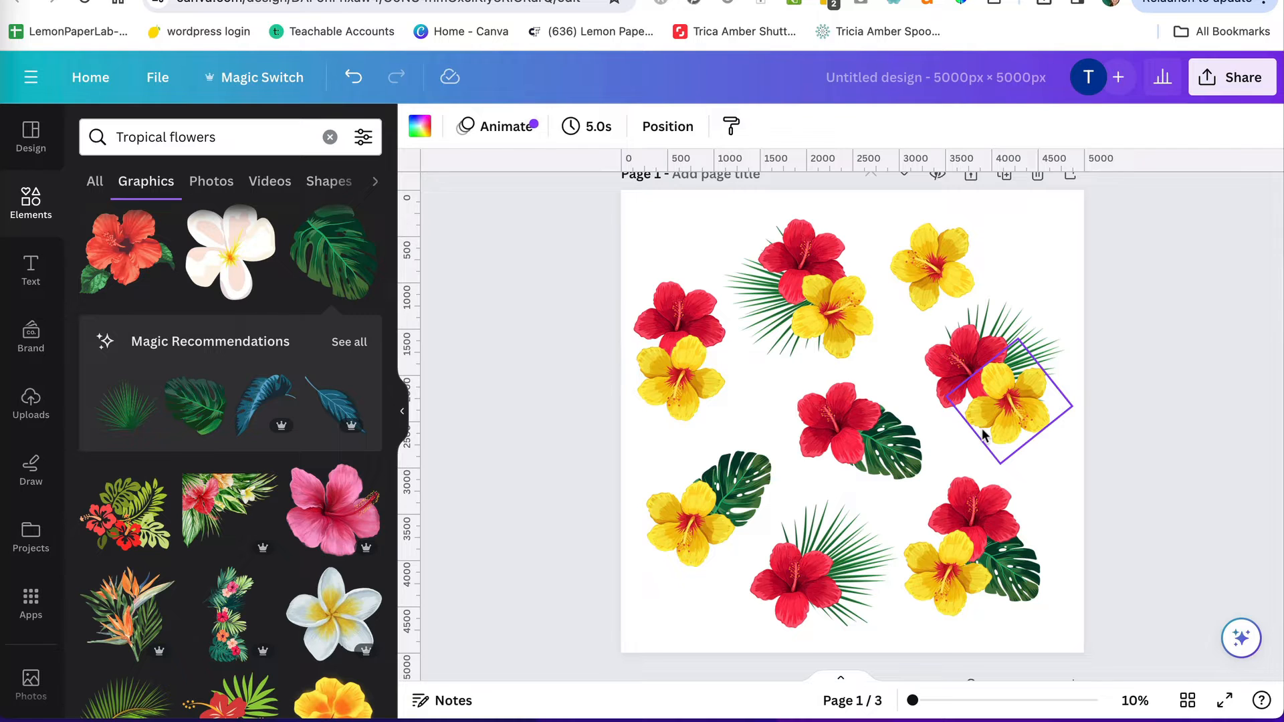
{"action": "scroll", "coordinate": [984, 434], "scroll_direction": "down", "scroll_amount": 8}
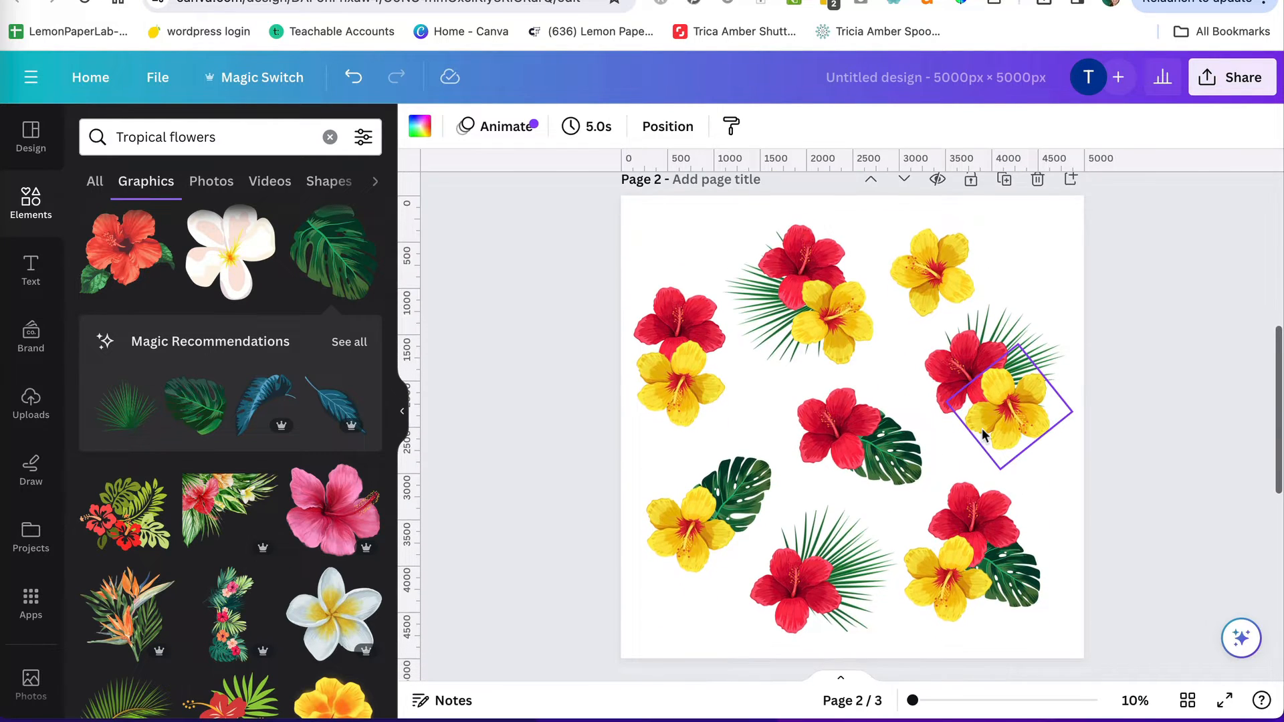
{"action": "scroll", "coordinate": [982, 428], "scroll_direction": "up", "scroll_amount": 1}
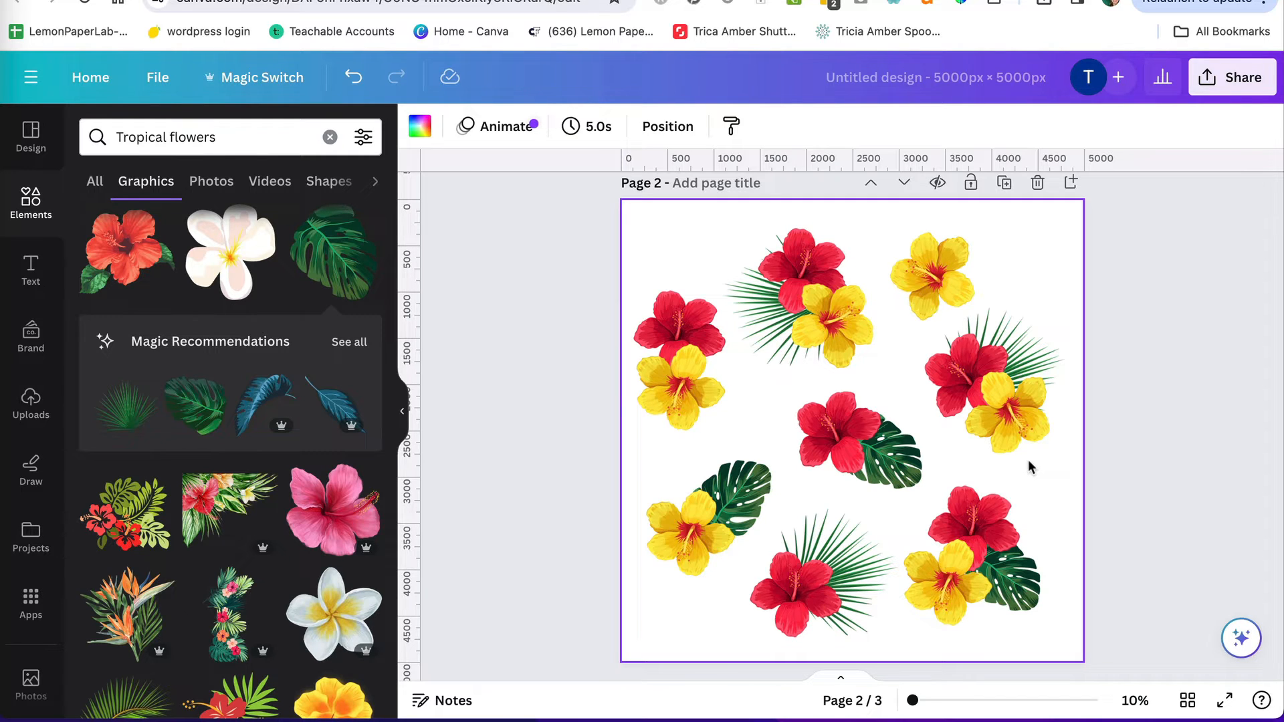
{"action": "key", "text": "r"}
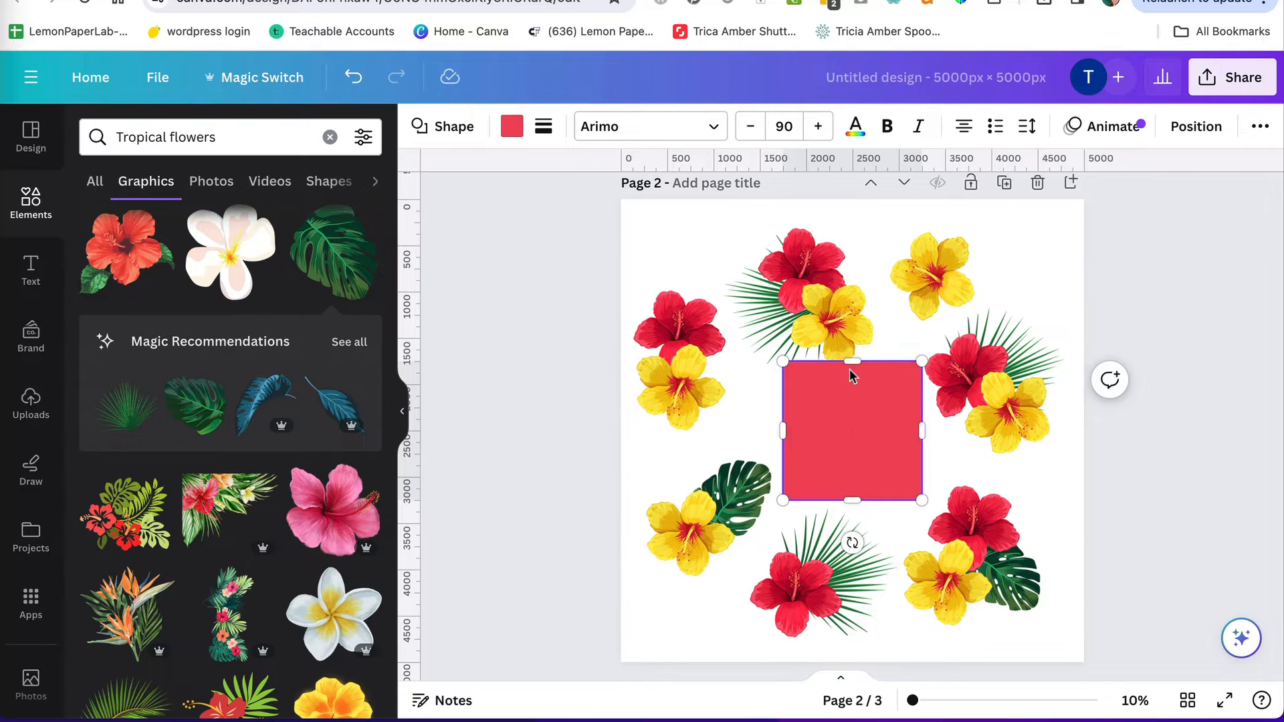
{"action": "left_click_drag", "start_coordinate": [853, 385], "coordinate": [694, 243]}
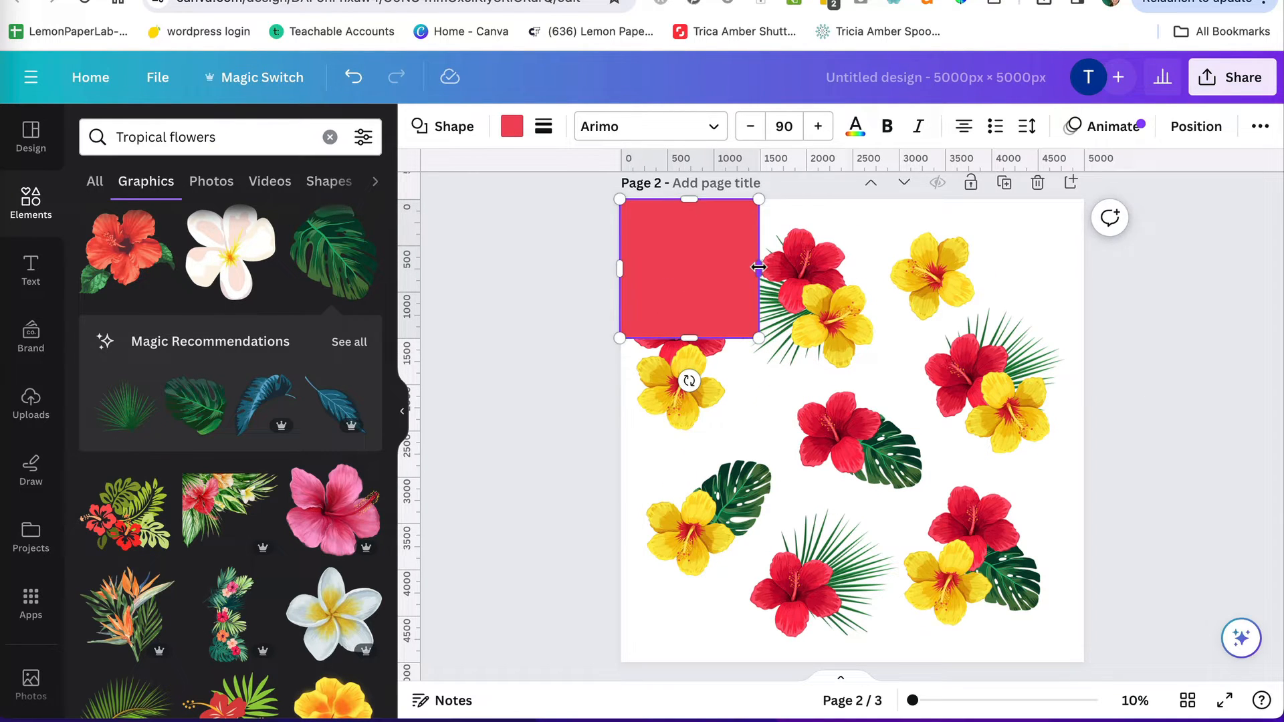
{"action": "left_click_drag", "start_coordinate": [764, 268], "coordinate": [831, 267]}
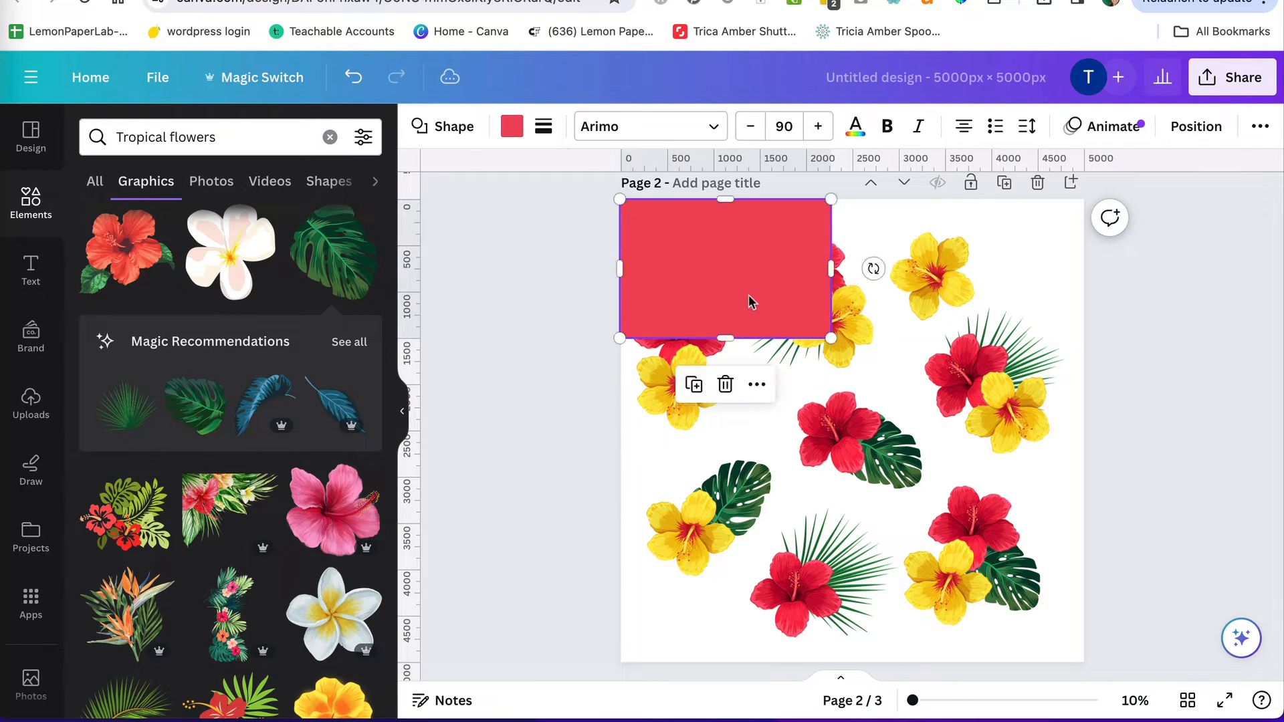
Stretch the red rectangle on page 2 vertically so it spans the full page height along the left edge.
{"action": "left_click_drag", "start_coordinate": [750, 297], "coordinate": [748, 349]}
{"action": "left_click_drag", "start_coordinate": [725, 279], "coordinate": [725, 199]}
{"action": "left_click_drag", "start_coordinate": [725, 417], "coordinate": [720, 662]}
{"action": "mouse_move", "coordinate": [831, 430]}
{"action": "left_mouse_down"}
{"action": "mouse_move", "coordinate": [868, 421]}
{"action": "mouse_move", "coordinate": [816, 424]}
{"action": "mouse_move", "coordinate": [901, 428]}
{"action": "mouse_move", "coordinate": [790, 431]}
{"action": "mouse_move", "coordinate": [831, 430]}
{"action": "left_mouse_up"}
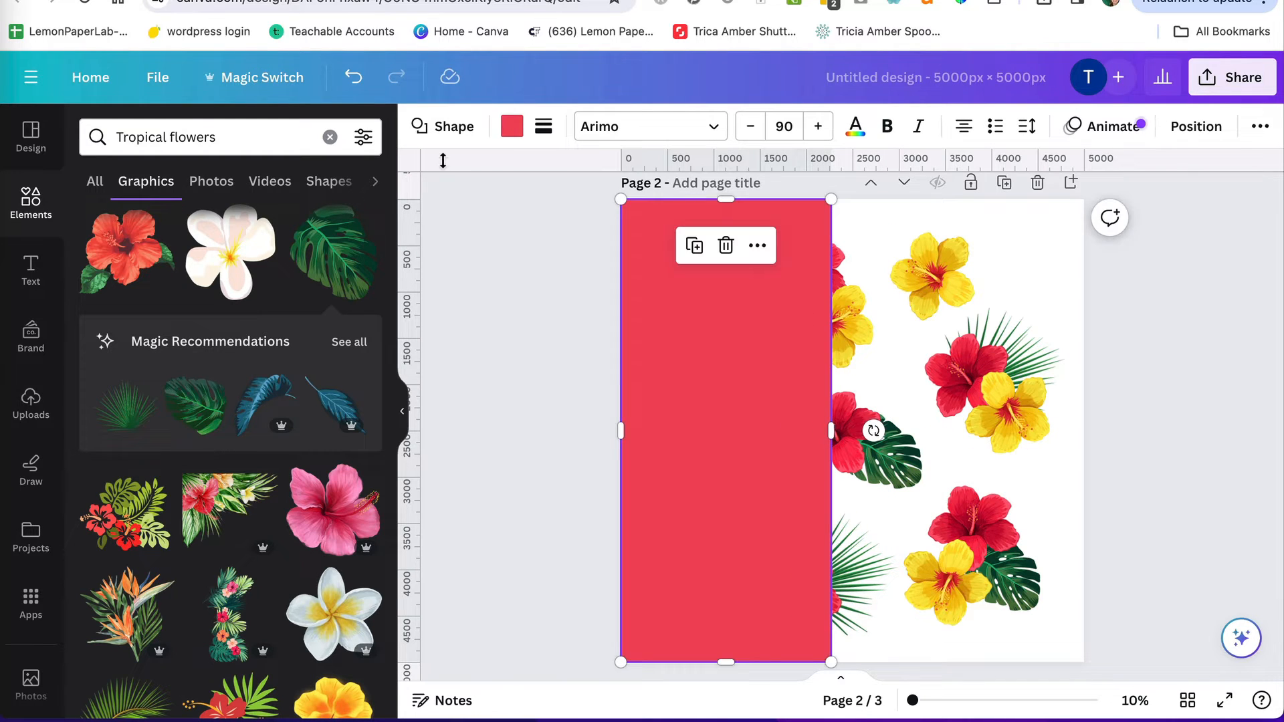
Add custom guides with 2 columns, 2 rows and a 0 px gap, and widen the red rectangle to the vertical centre guide.
{"action": "left_click", "coordinate": [157, 78]}
{"action": "mouse_move", "coordinate": [247, 295]}
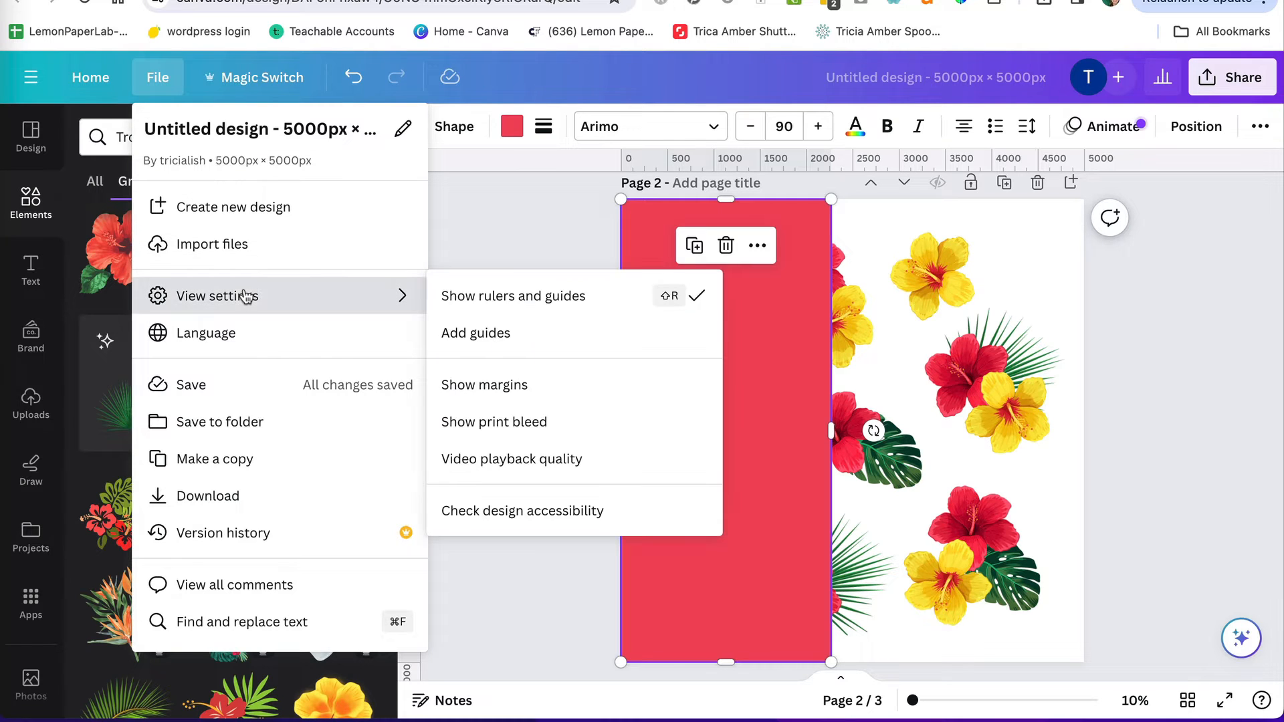
{"action": "left_click", "coordinate": [489, 335]}
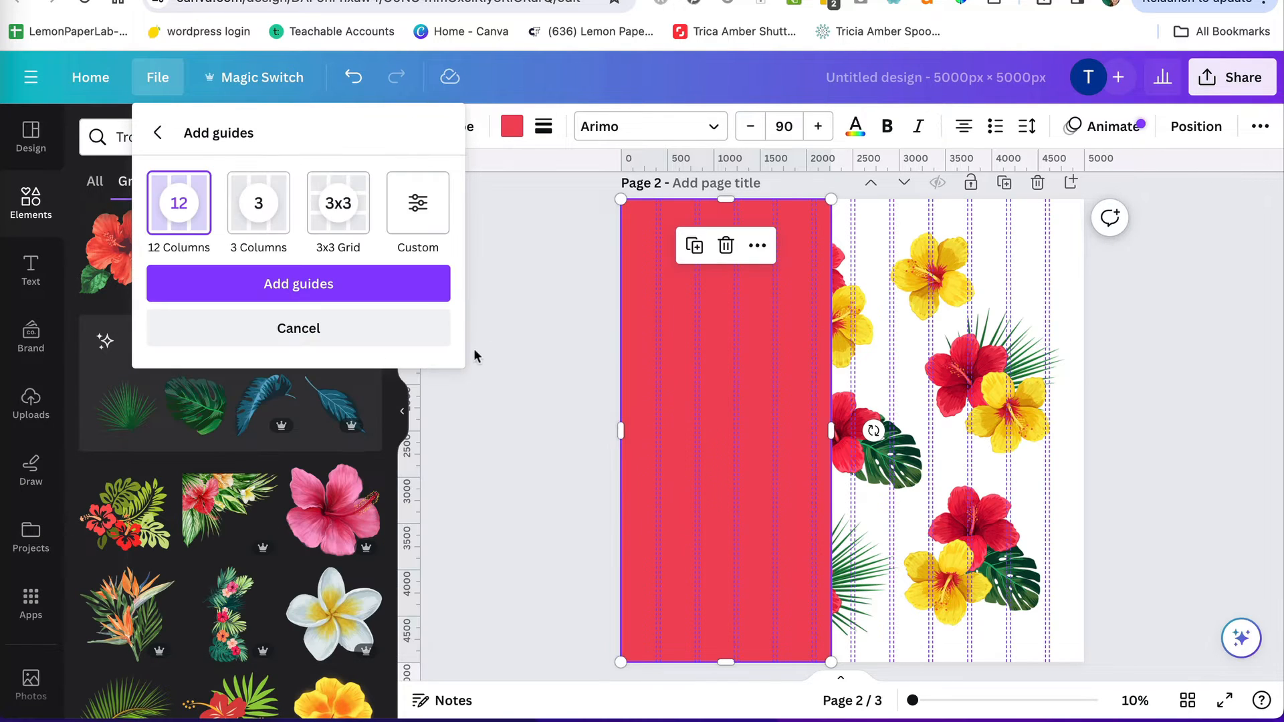
{"action": "left_click", "coordinate": [421, 207]}
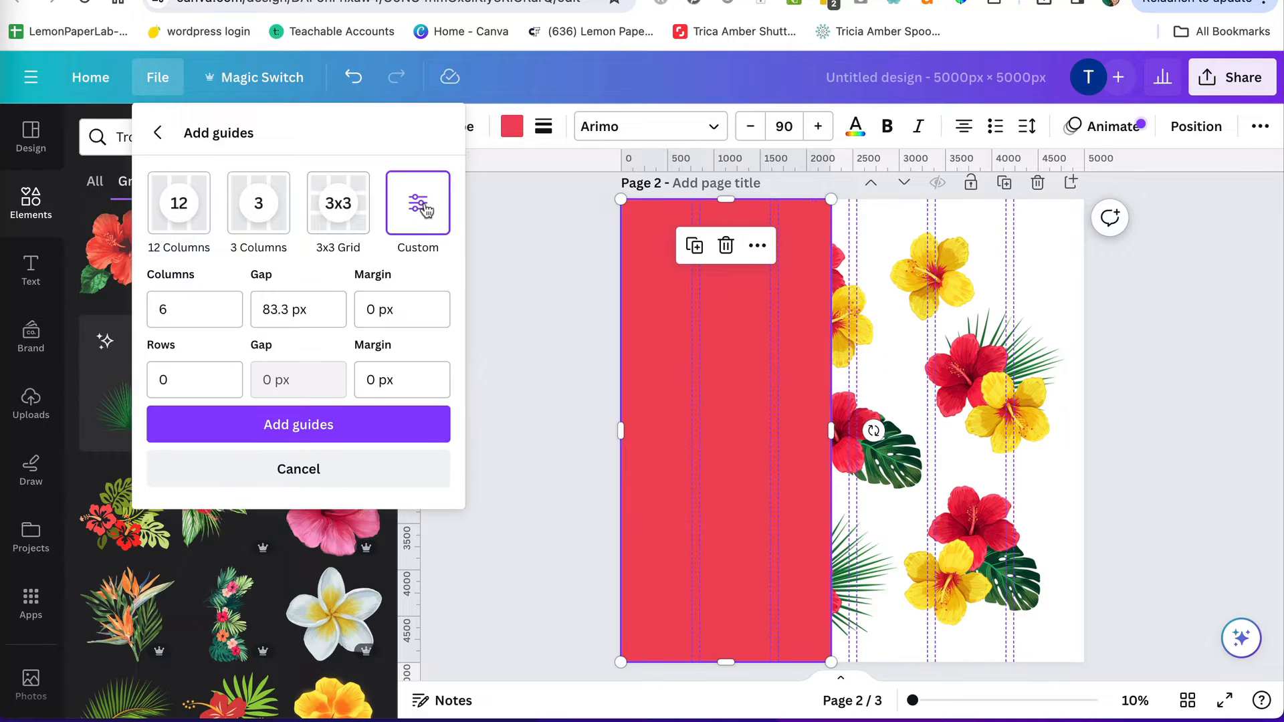
{"action": "left_click", "coordinate": [314, 309]}
{"action": "left_click_drag", "start_coordinate": [311, 310], "coordinate": [245, 309]}
{"action": "type", "text": "0"}
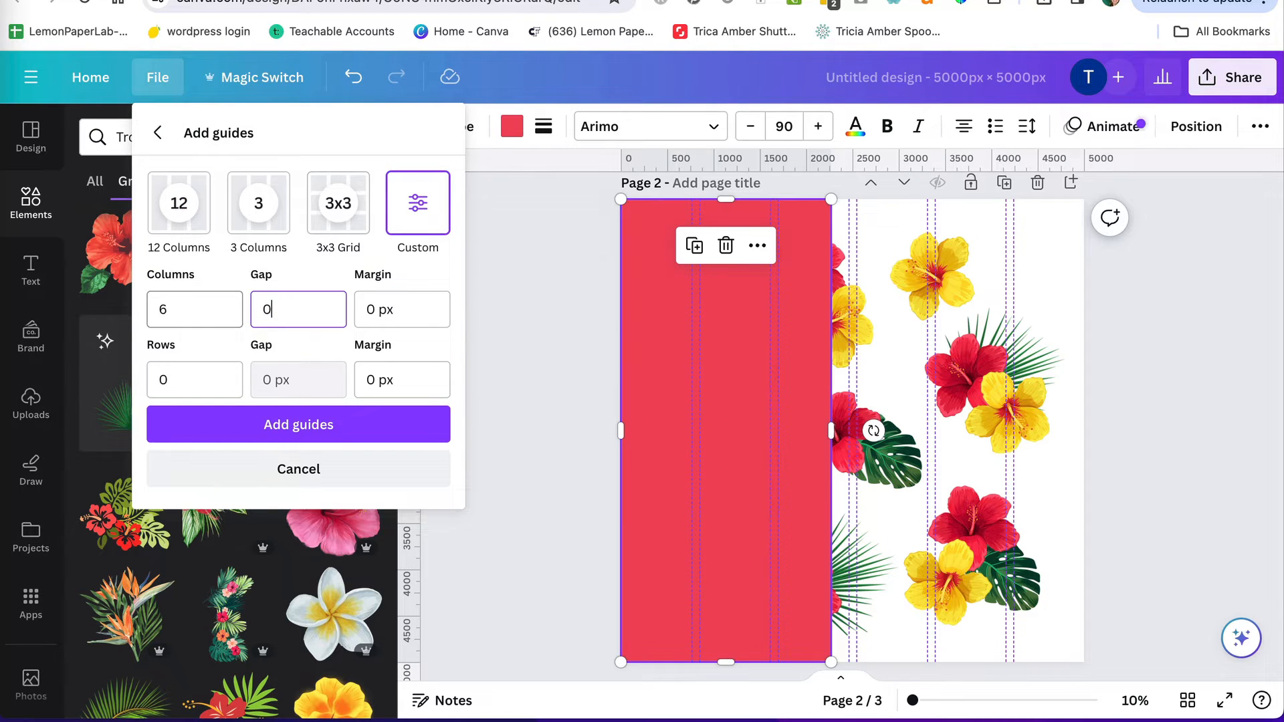
{"action": "double_click", "coordinate": [170, 312]}
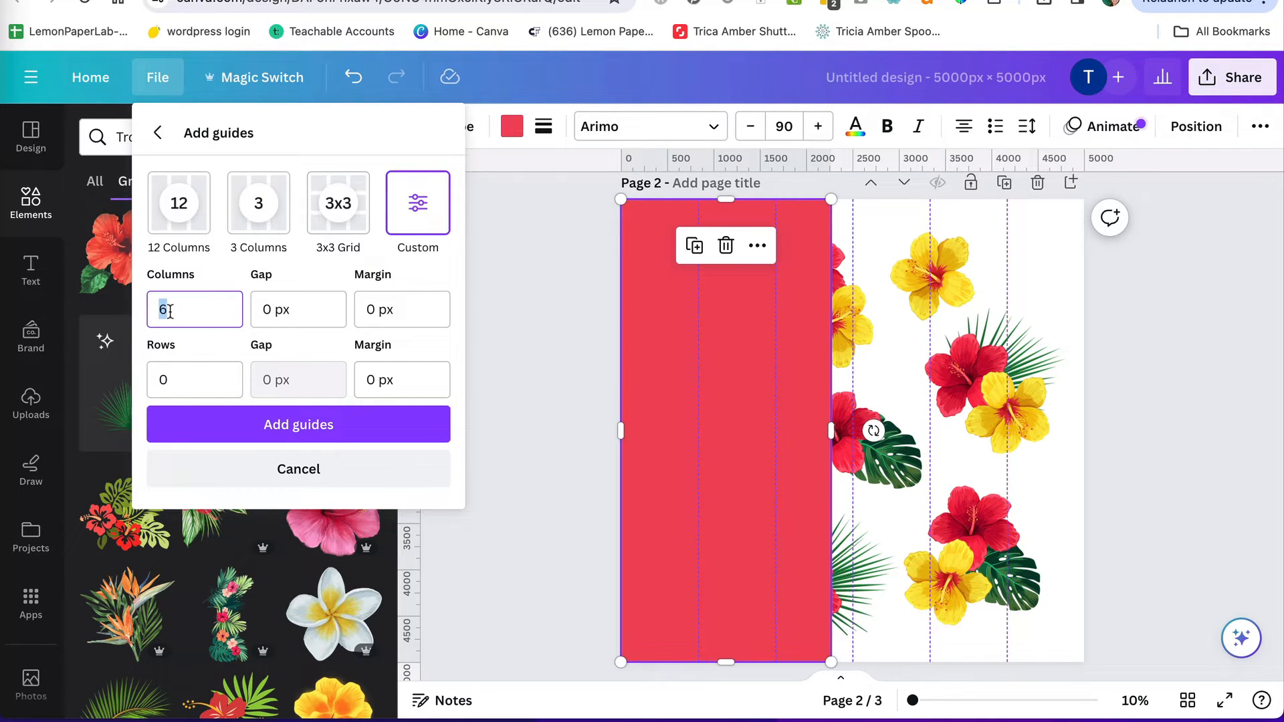
{"action": "double_click", "coordinate": [166, 379]}
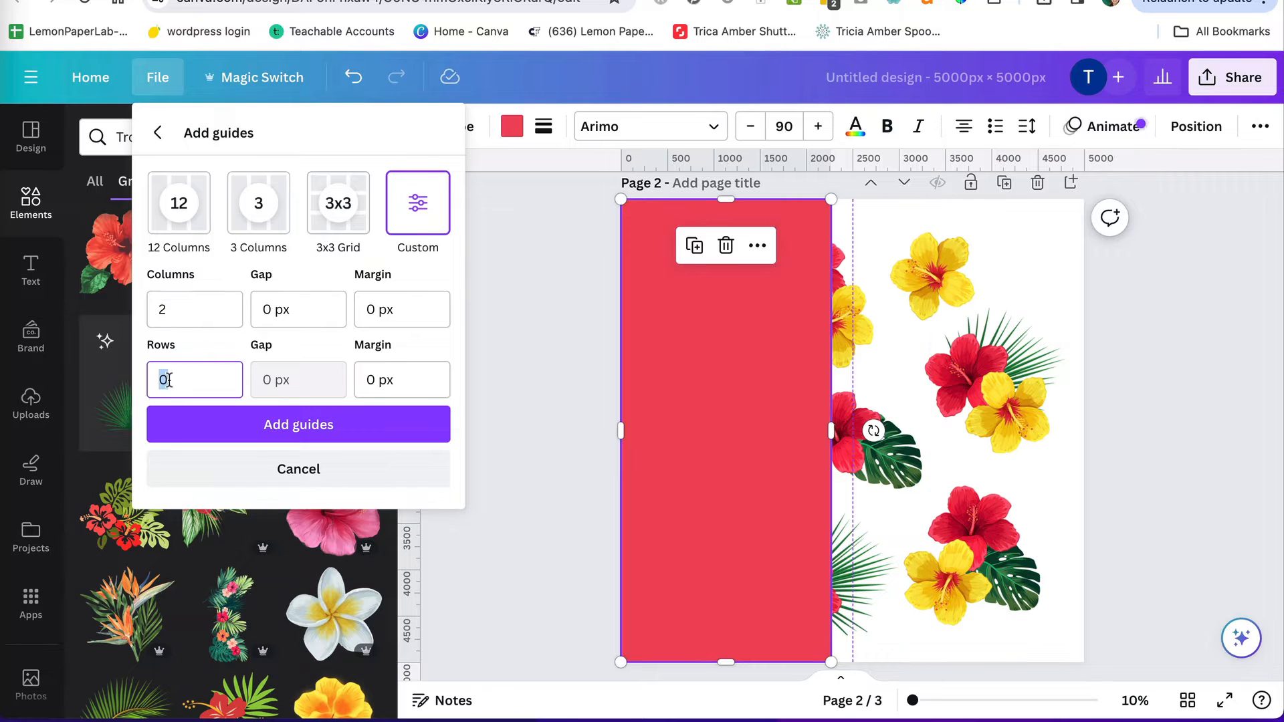
{"action": "type", "text": "2"}
{"action": "left_click", "coordinate": [296, 431]}
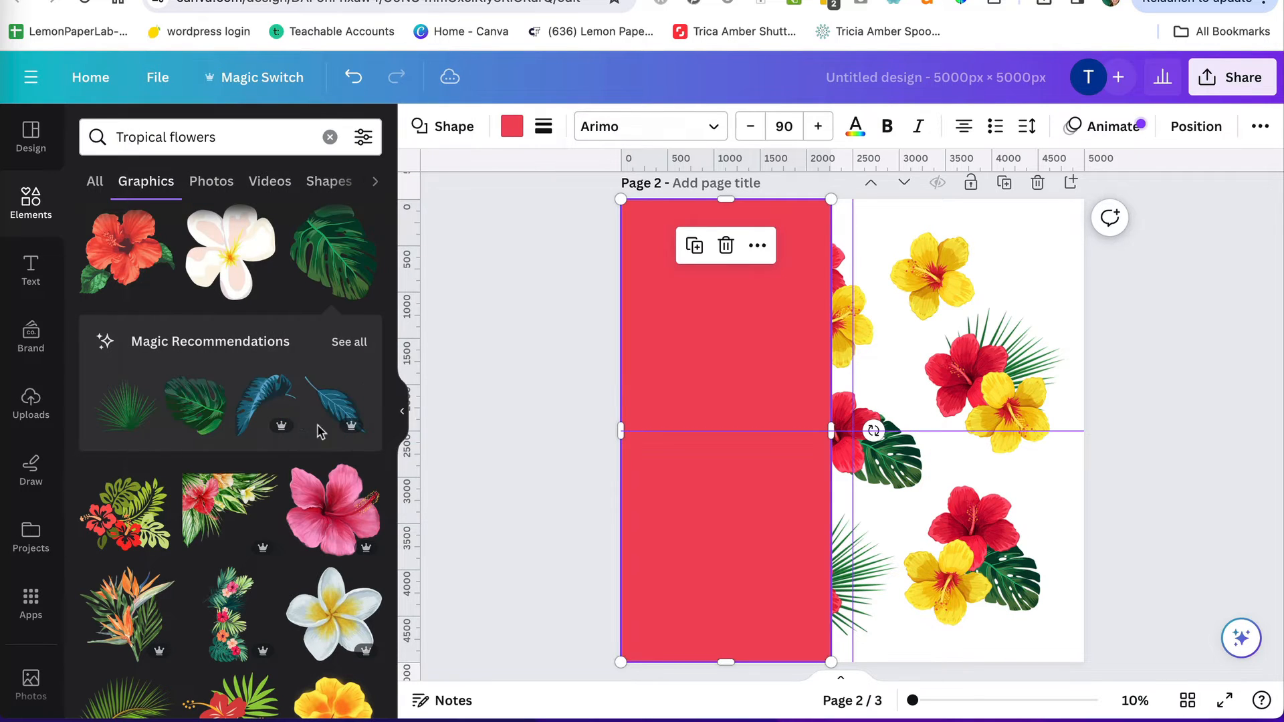
{"action": "left_click_drag", "start_coordinate": [833, 430], "coordinate": [853, 430]}
{"action": "left_click", "coordinate": [1193, 321]}
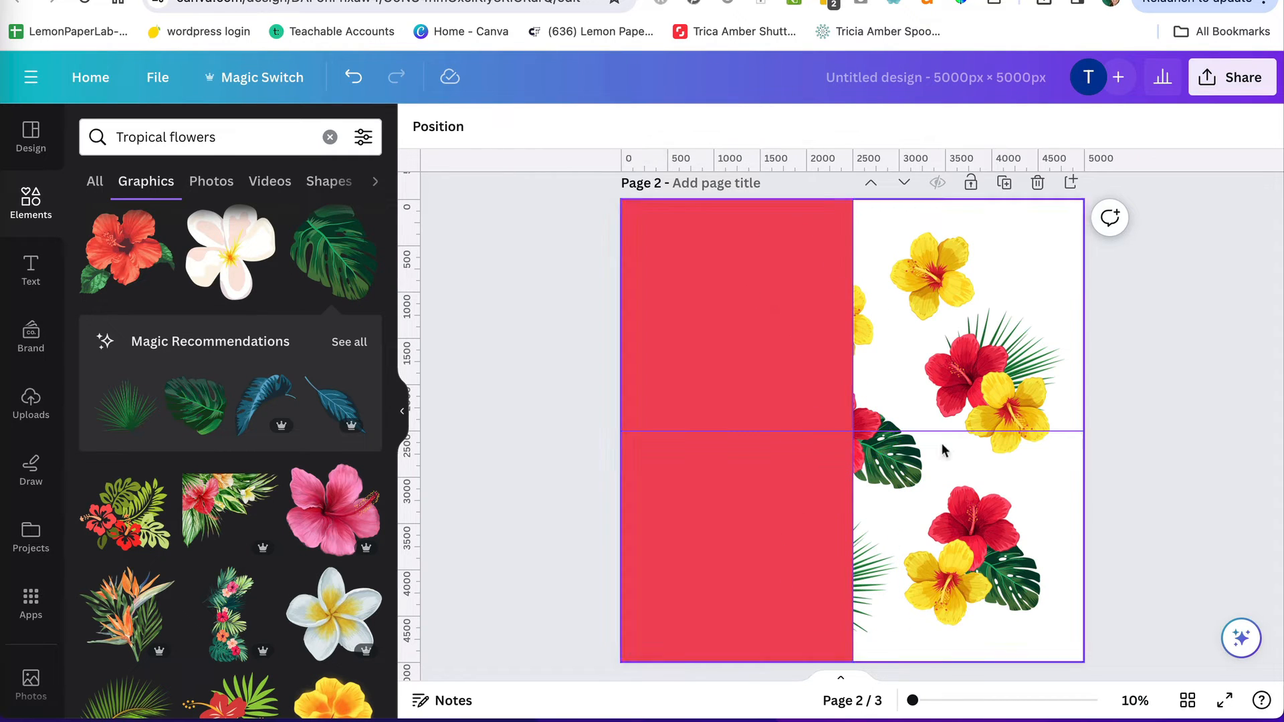
Delete the flowers and leaves on page 2 that lie entirely in the uncovered right half, keeping those crossing the centre line.
{"action": "left_click", "coordinate": [929, 301]}
{"action": "left_click_drag", "start_coordinate": [929, 301], "coordinate": [1005, 394]}
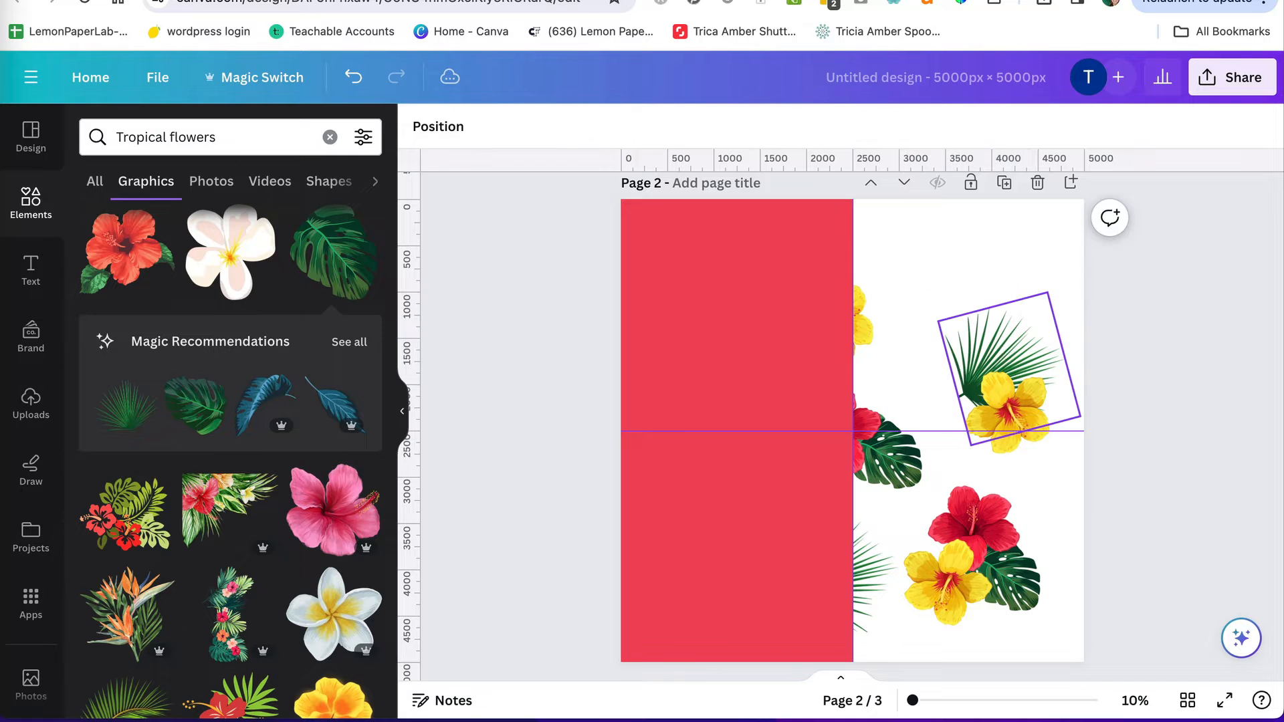
{"action": "left_click", "coordinate": [991, 337]}
{"action": "key", "text": "Delete"}
{"action": "left_click", "coordinate": [992, 411]}
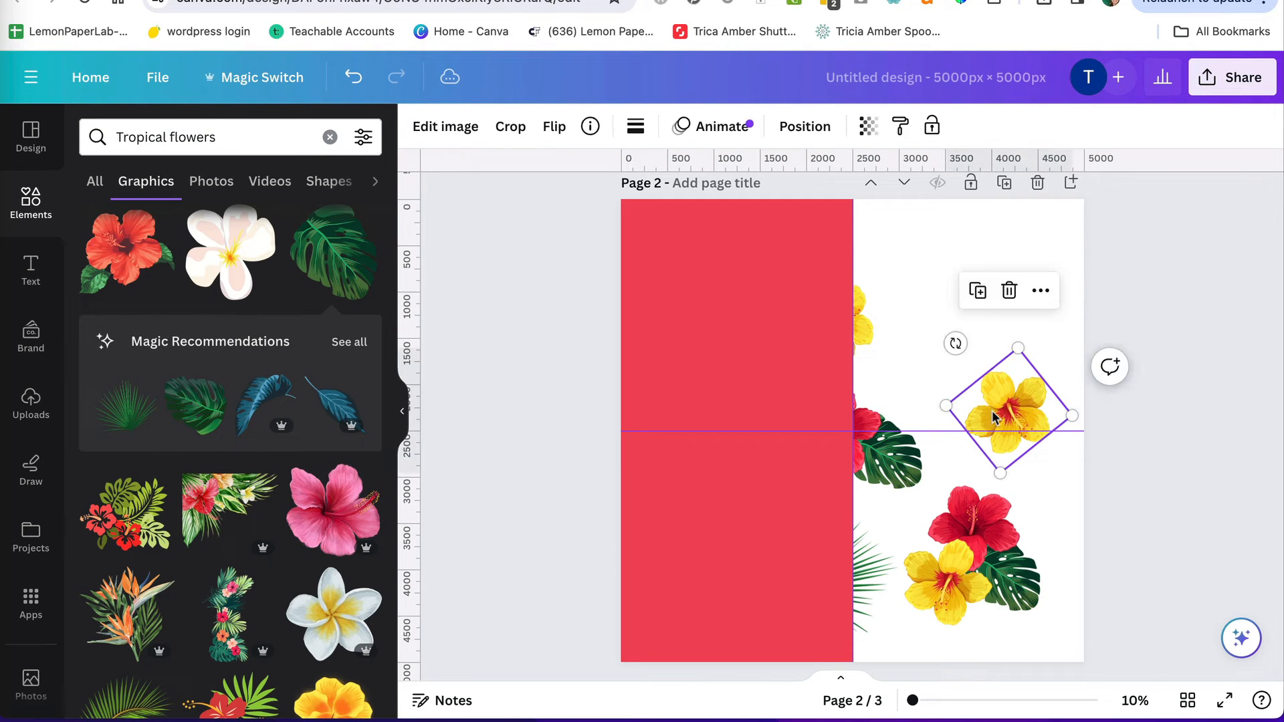
{"action": "key", "text": "Delete"}
{"action": "left_click", "coordinate": [988, 518]}
{"action": "key", "text": "Delete"}
{"action": "left_click", "coordinate": [1002, 575]}
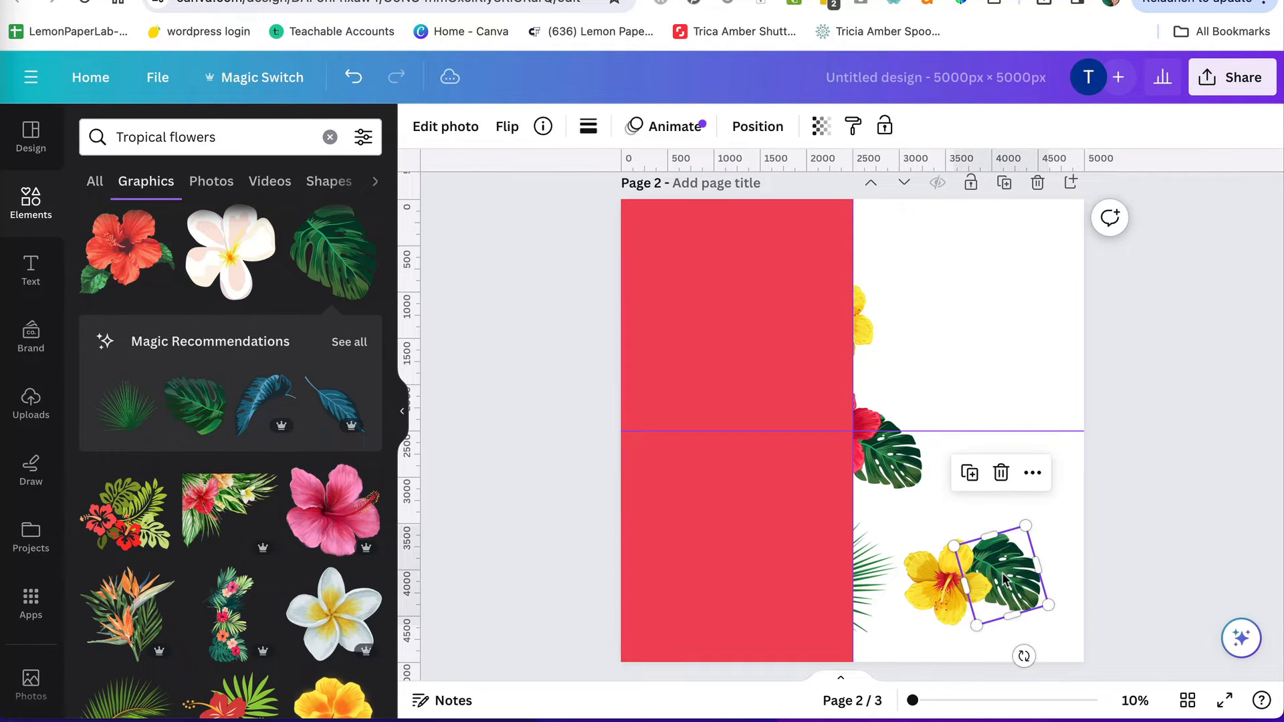
{"action": "key", "text": "Delete"}
{"action": "left_click", "coordinate": [943, 575]}
{"action": "key", "text": "Delete"}
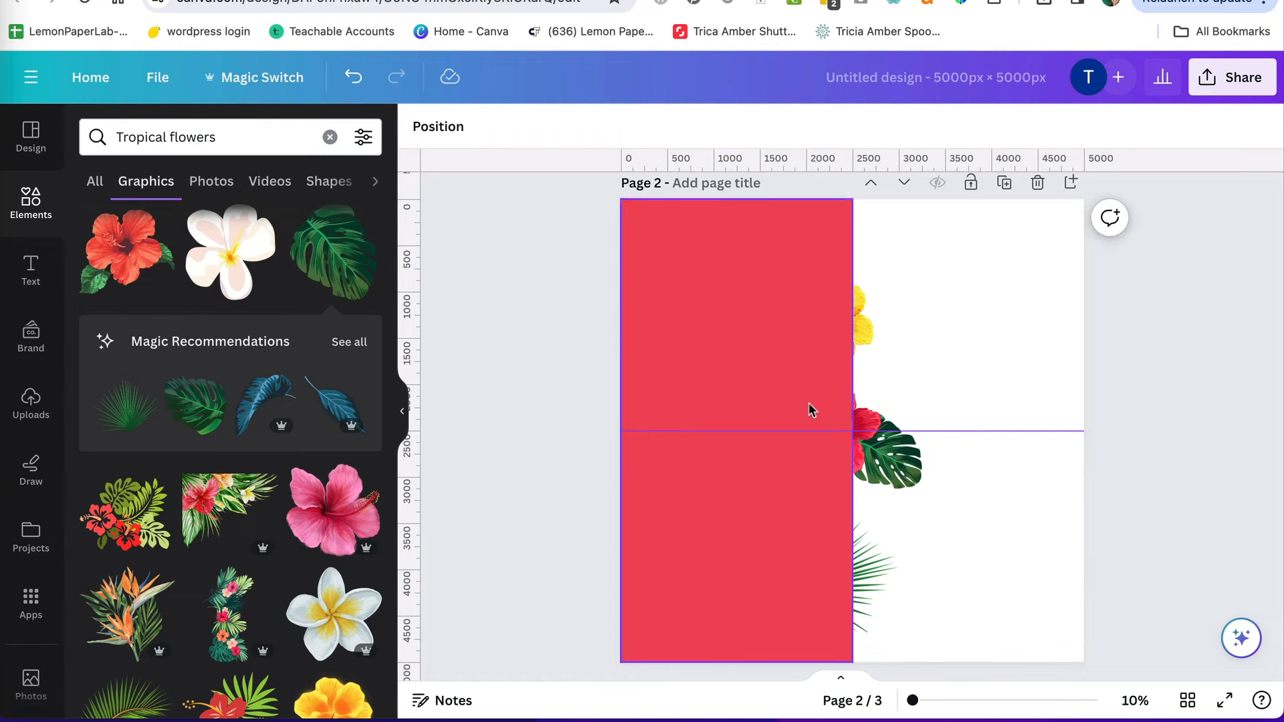
Copy the red rectangle from page 2 onto page 3 and move it to cover the right half up to the centre guide.
{"action": "left_click", "coordinate": [799, 392]}
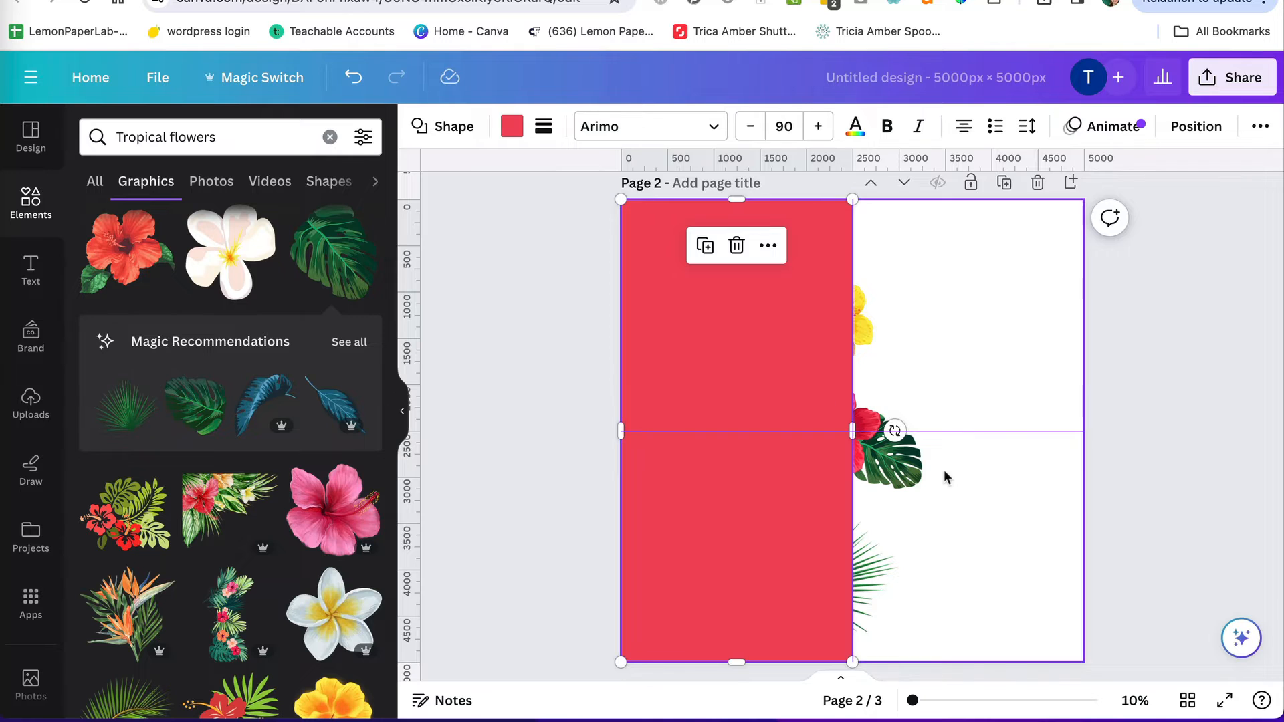
{"action": "scroll", "coordinate": [923, 415], "scroll_direction": "down", "scroll_amount": 8}
{"action": "key", "text": "ctrl+v"}
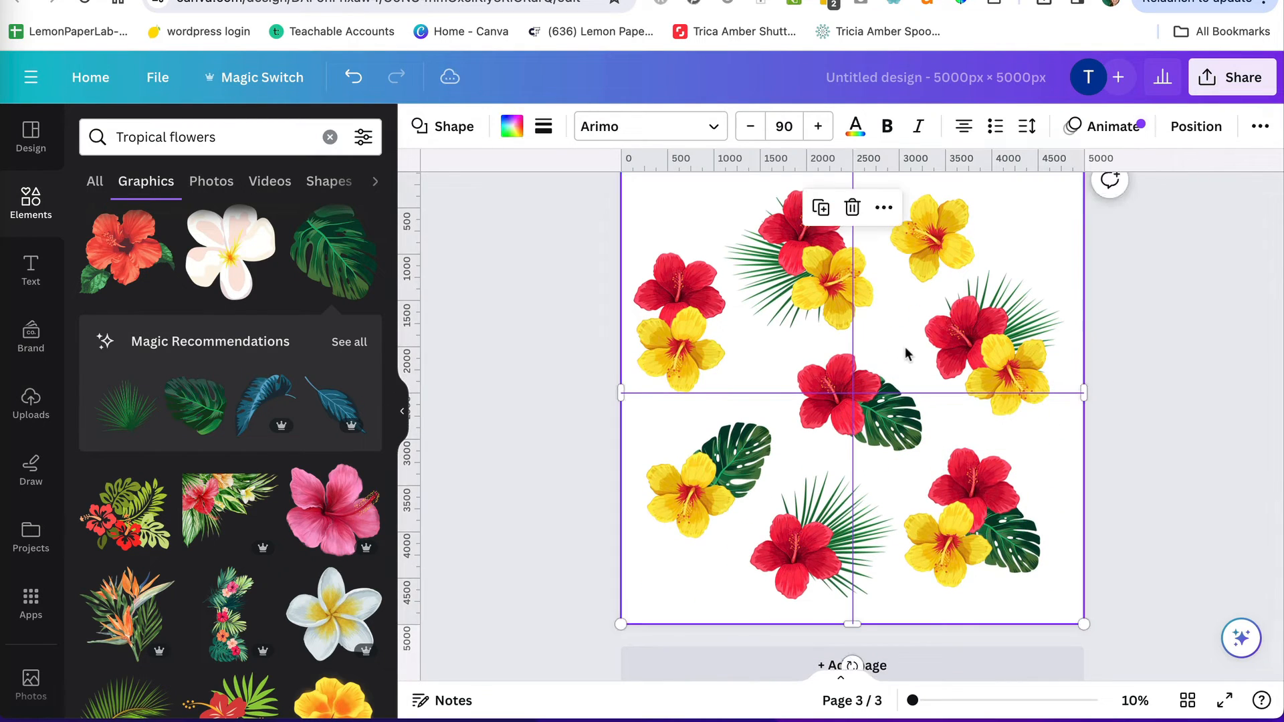
{"action": "left_click_drag", "start_coordinate": [782, 349], "coordinate": [960, 352]}
{"action": "scroll", "coordinate": [986, 403], "scroll_direction": "down", "scroll_amount": 1}
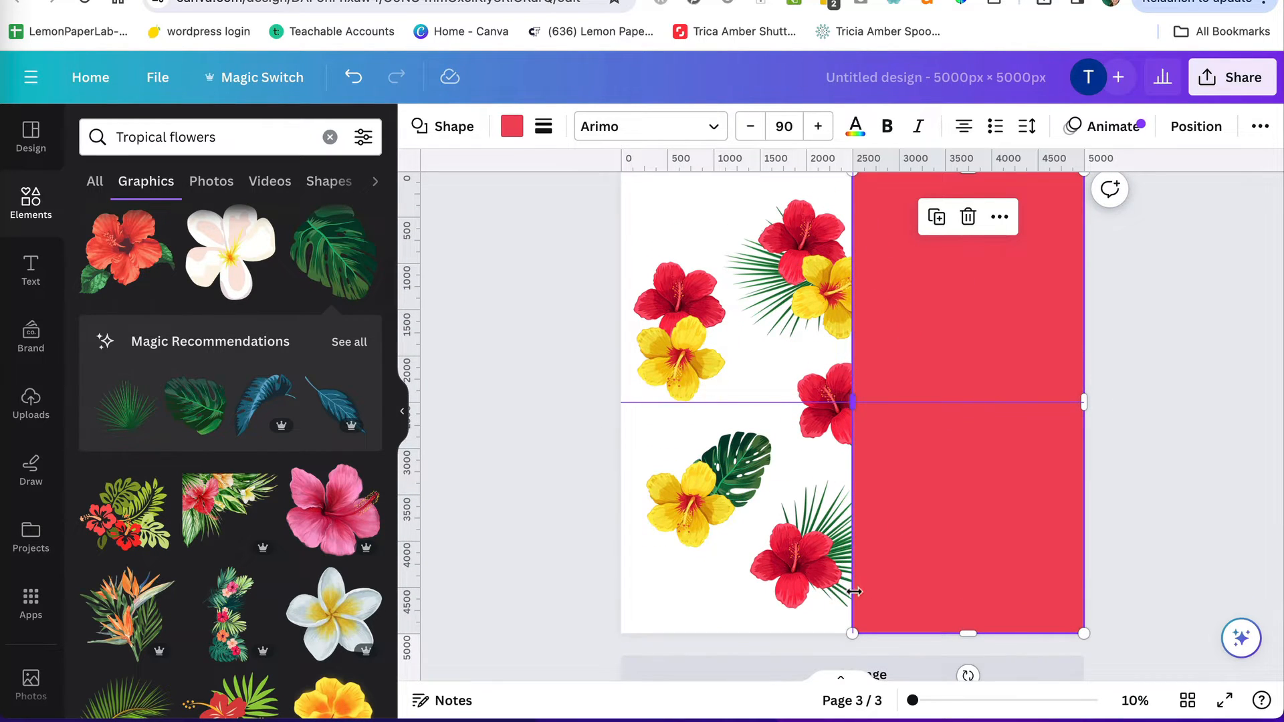
Delete the flowers and leaf on page 3 that lie entirely in the uncovered left half, keeping those crossing the centre line.
{"action": "scroll", "coordinate": [853, 565], "scroll_direction": "up", "scroll_amount": 1}
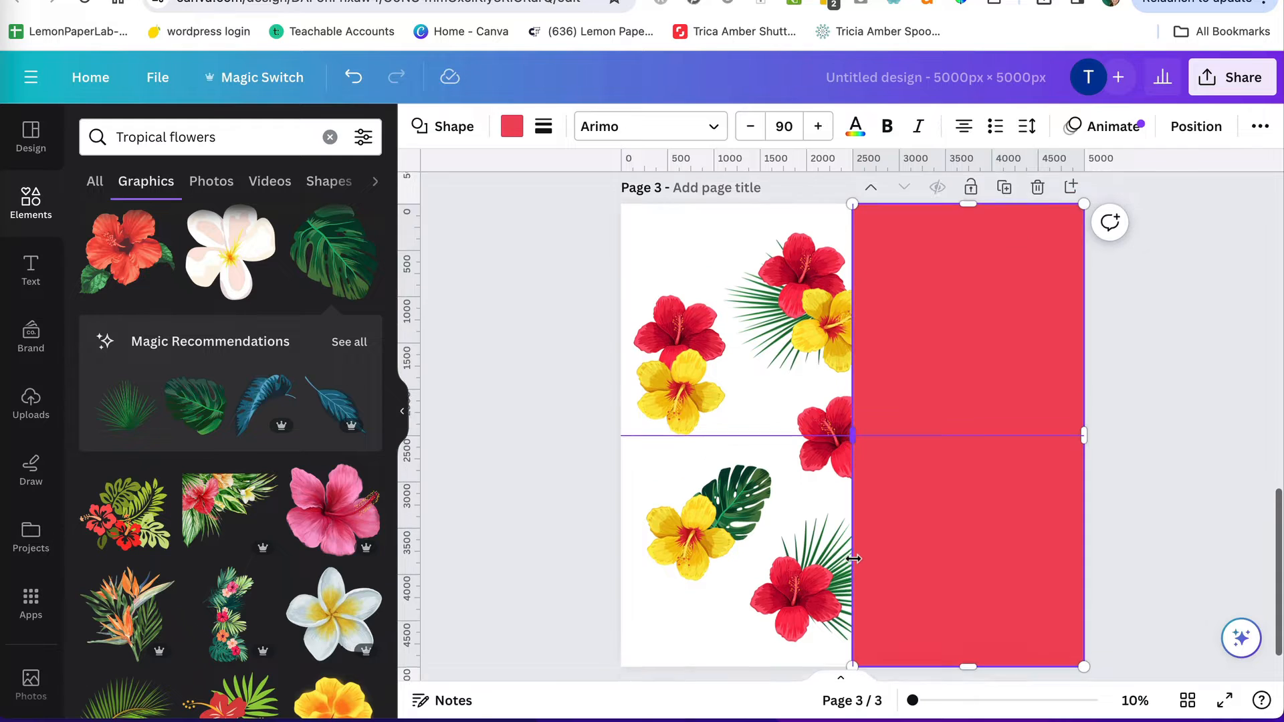
{"action": "left_click", "coordinate": [684, 347]}
{"action": "key", "text": "Delete"}
{"action": "left_click", "coordinate": [695, 383]}
{"action": "key", "text": "Delete"}
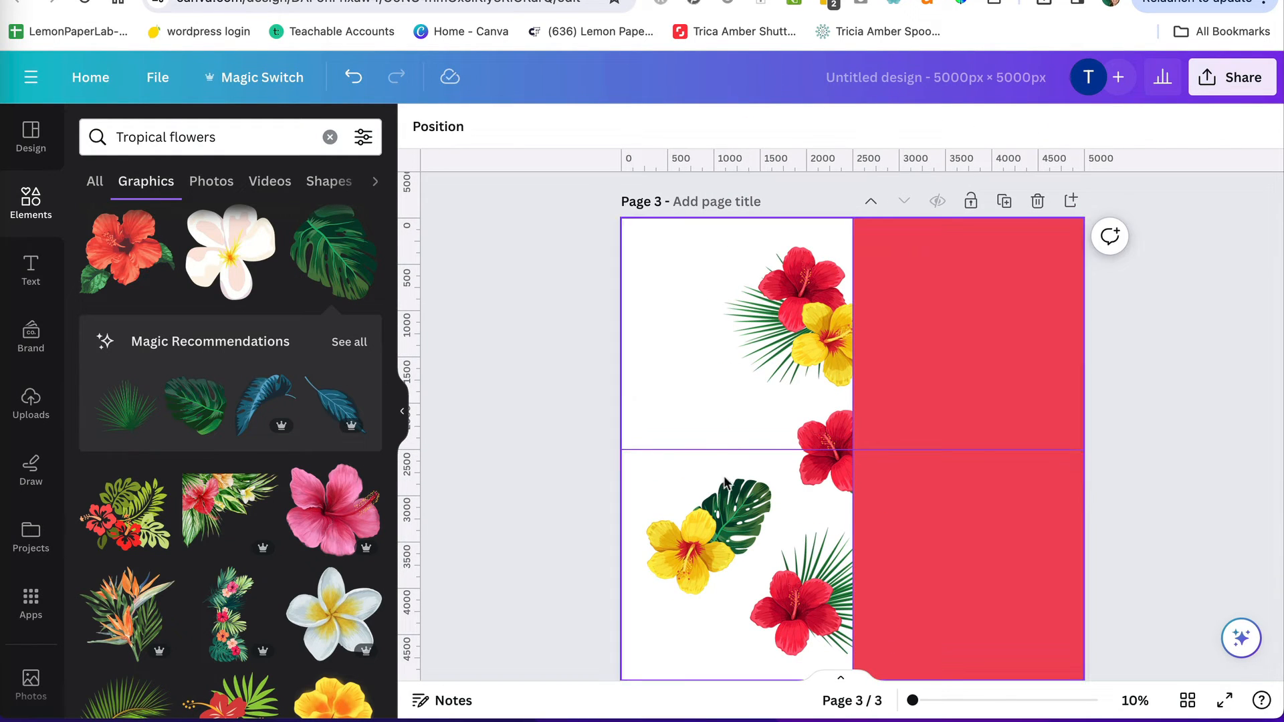
{"action": "left_click", "coordinate": [739, 501]}
{"action": "key", "text": "Delete"}
{"action": "left_click", "coordinate": [694, 554]}
{"action": "key", "text": "Delete"}
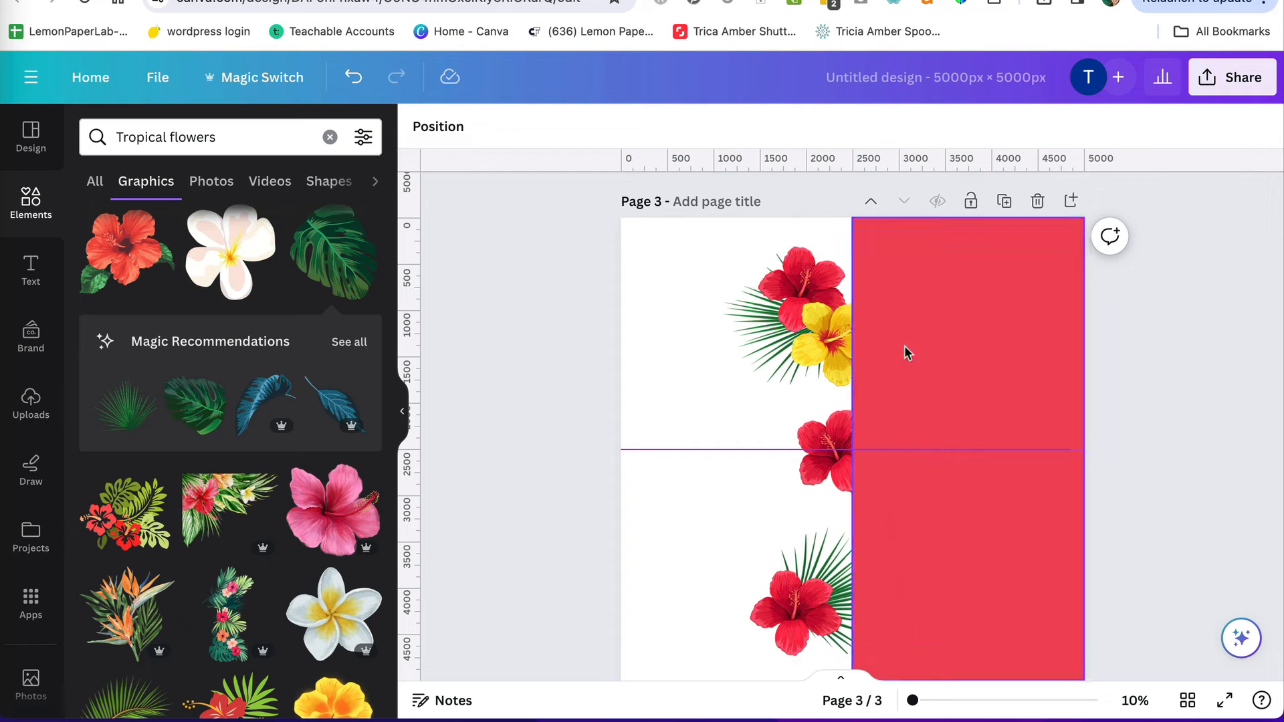
Delete the red rectangle covering the right half of page 3.
{"action": "scroll", "coordinate": [1106, 420], "scroll_direction": "down", "scroll_amount": 3}
{"action": "scroll", "coordinate": [1106, 420], "scroll_direction": "up", "scroll_amount": 3}
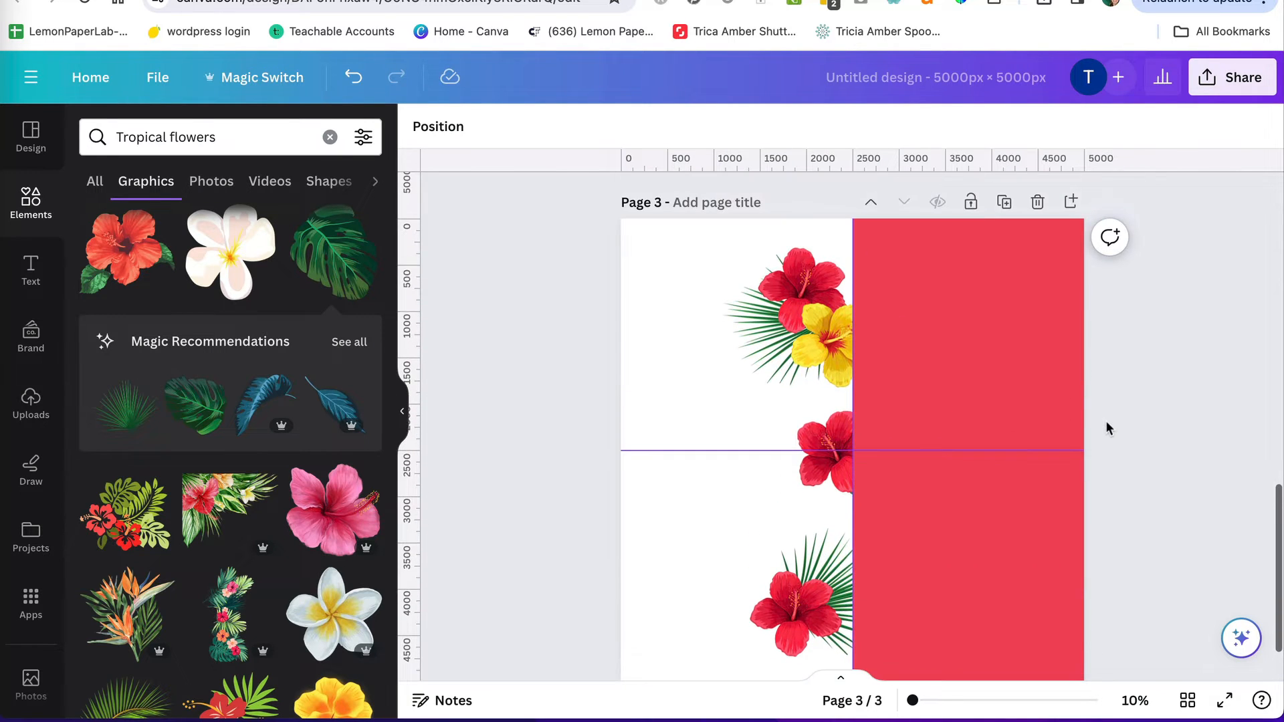
{"action": "left_click", "coordinate": [985, 371]}
{"action": "key", "text": "Delete"}
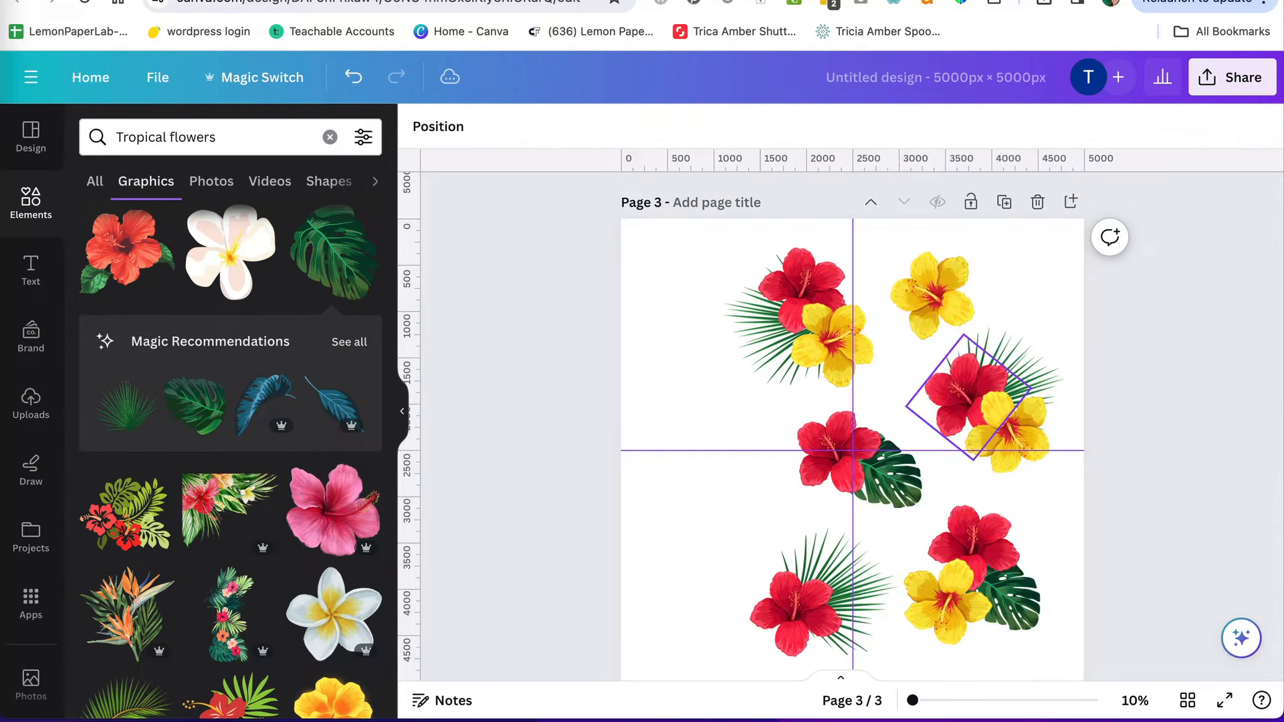
Group all remaining flowers and leaves on page 3 together with the white background square.
{"action": "scroll", "coordinate": [1125, 422], "scroll_direction": "up", "scroll_amount": 2}
{"action": "scroll", "coordinate": [1126, 422], "scroll_direction": "down", "scroll_amount": 2}
{"action": "scroll", "coordinate": [1126, 426], "scroll_direction": "down", "scroll_amount": 1}
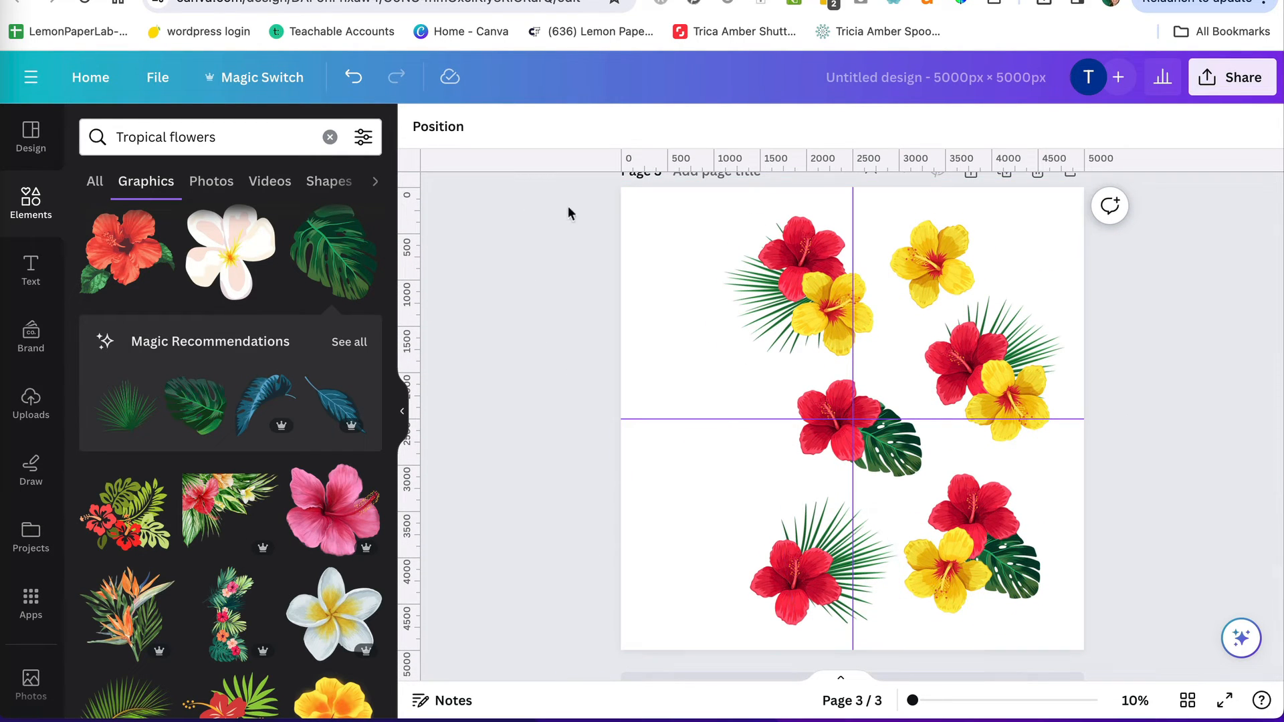
{"action": "left_click_drag", "start_coordinate": [576, 207], "coordinate": [1052, 582]}
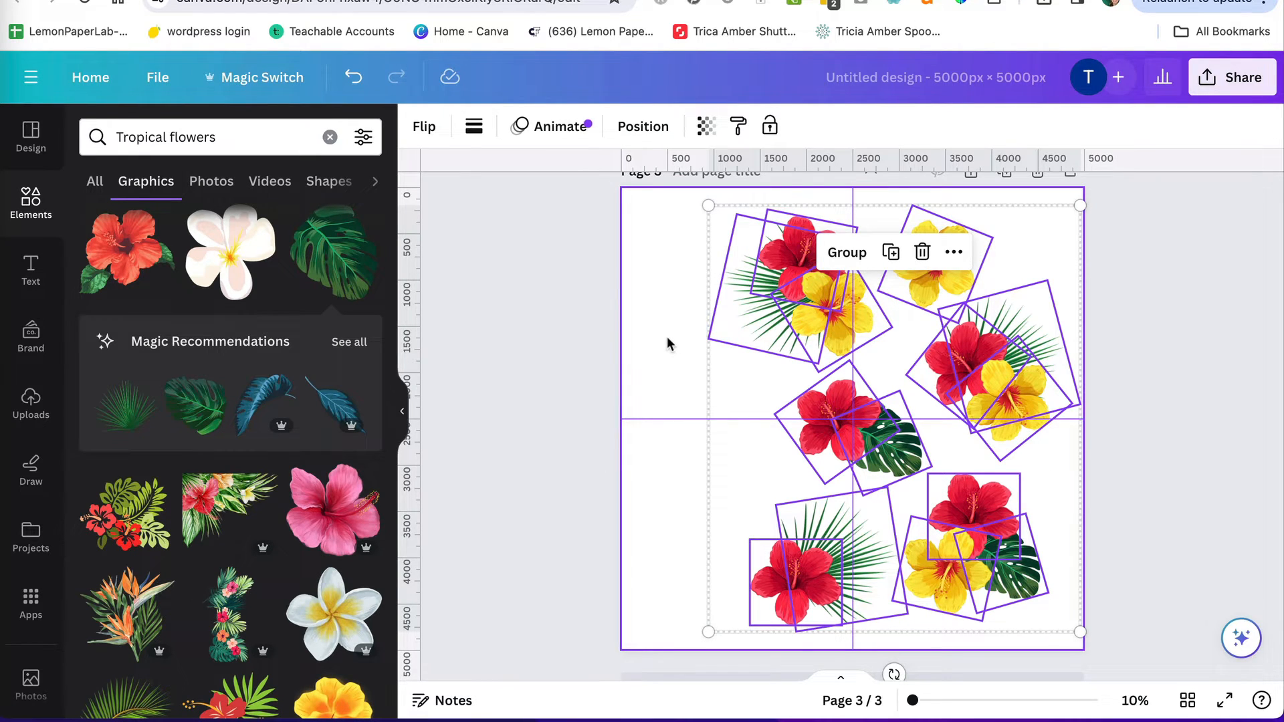
{"action": "key", "text": "ctrl+a"}
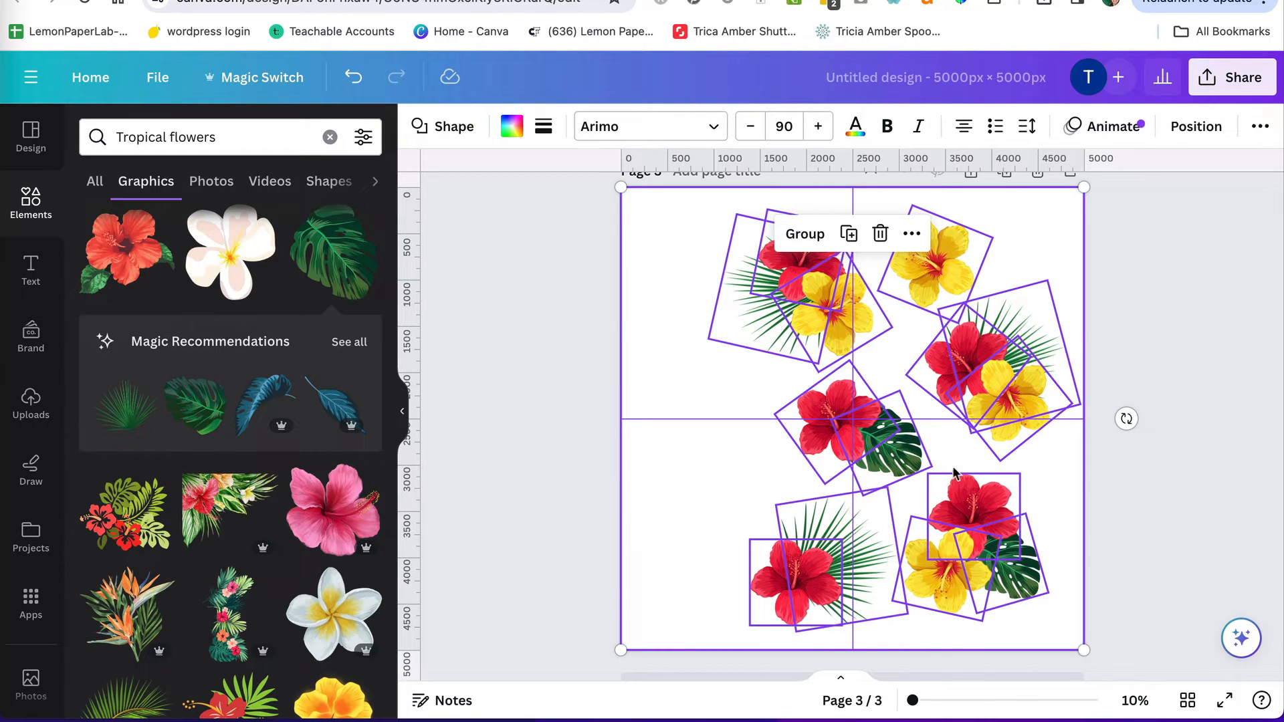
{"action": "left_click", "coordinate": [807, 235]}
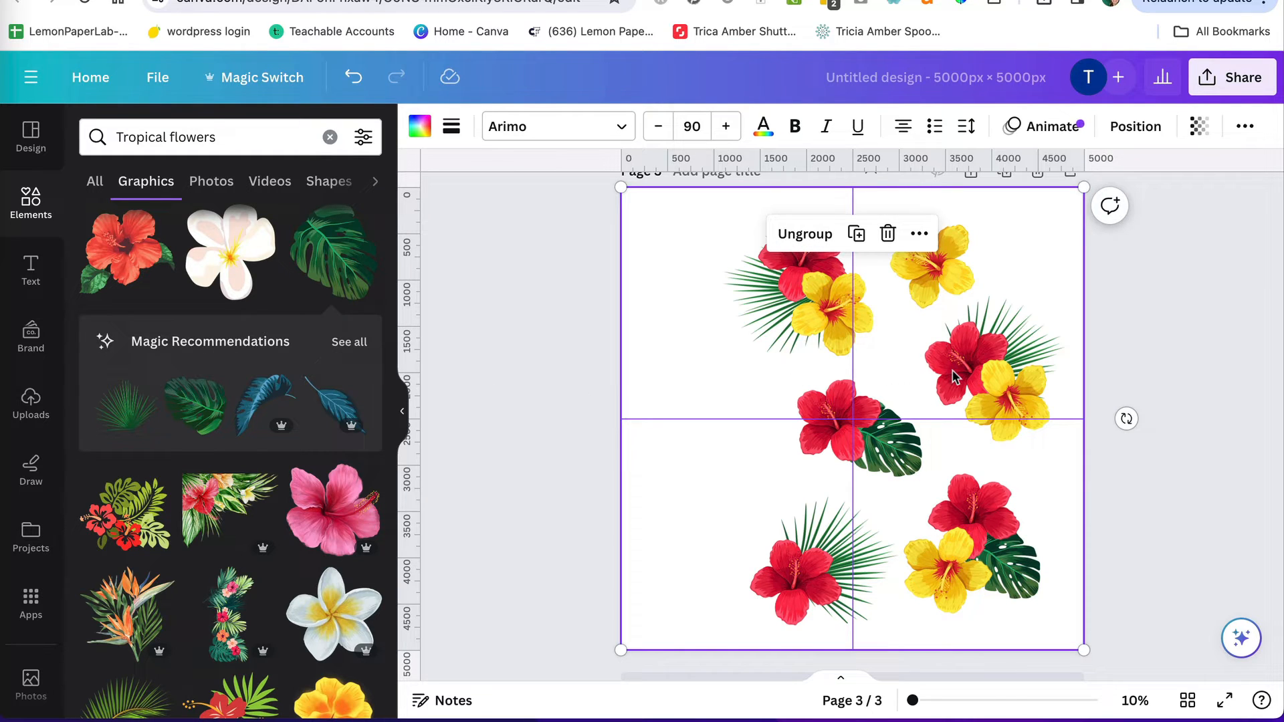
Shift the page 3 group left by half a page so its right edge meets the vertical centre guide.
{"action": "key", "text": "super+c"}
{"action": "left_click_drag", "start_coordinate": [953, 378], "coordinate": [723, 372]}
{"action": "left_click", "coordinate": [1166, 318]}
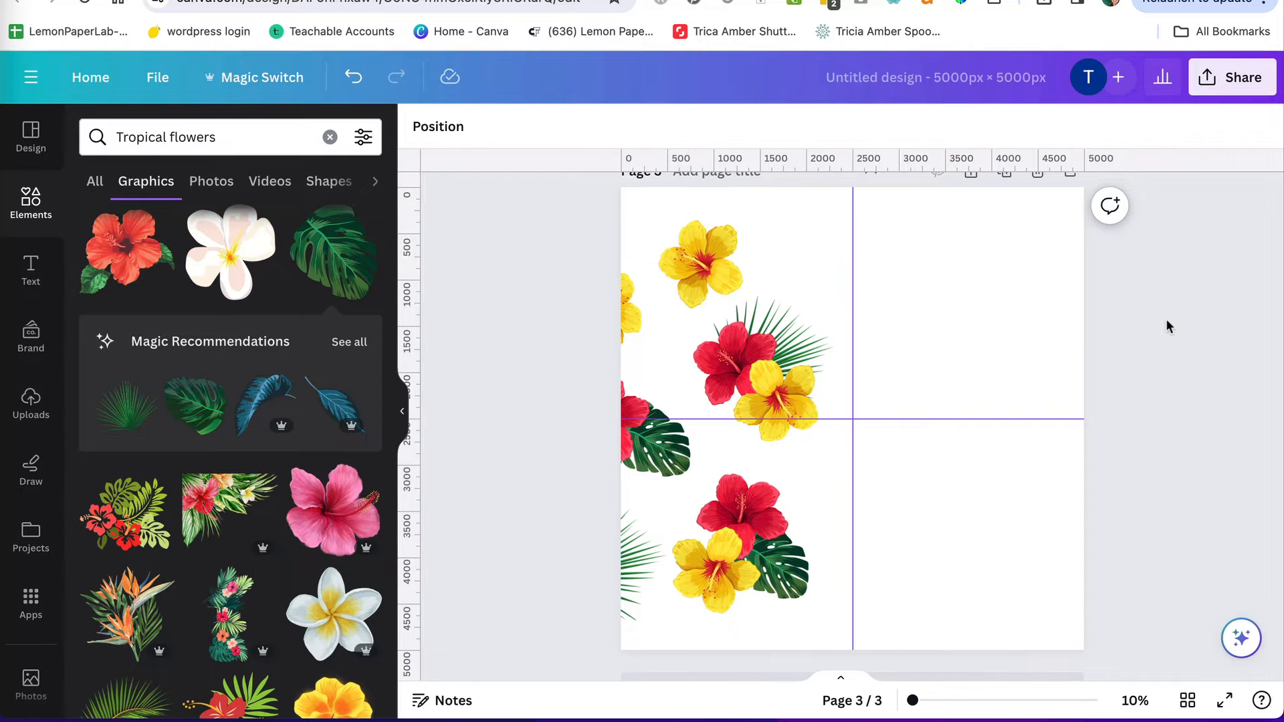
Delete the red rectangle covering the left half of page 2.
{"action": "scroll", "coordinate": [1166, 319], "scroll_direction": "up", "scroll_amount": 5}
{"action": "scroll", "coordinate": [1165, 319], "scroll_direction": "down", "scroll_amount": 1}
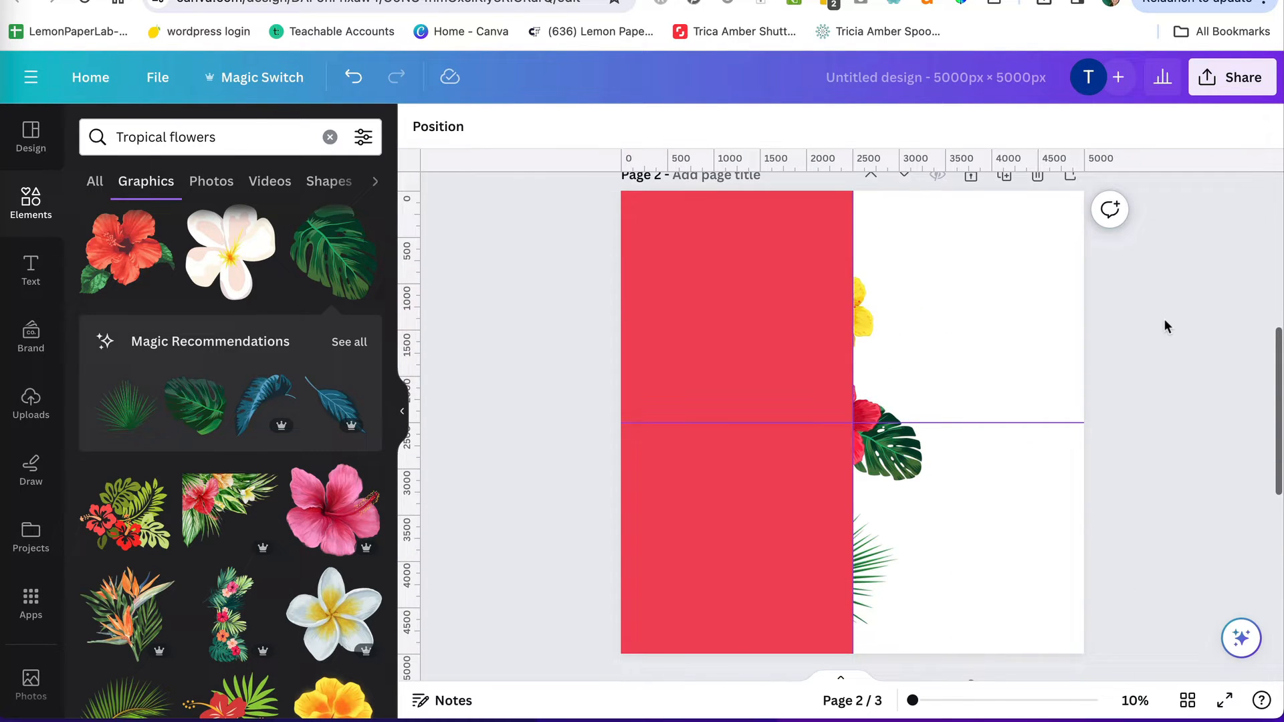
{"action": "left_click", "coordinate": [788, 299]}
{"action": "key", "text": "Delete"}
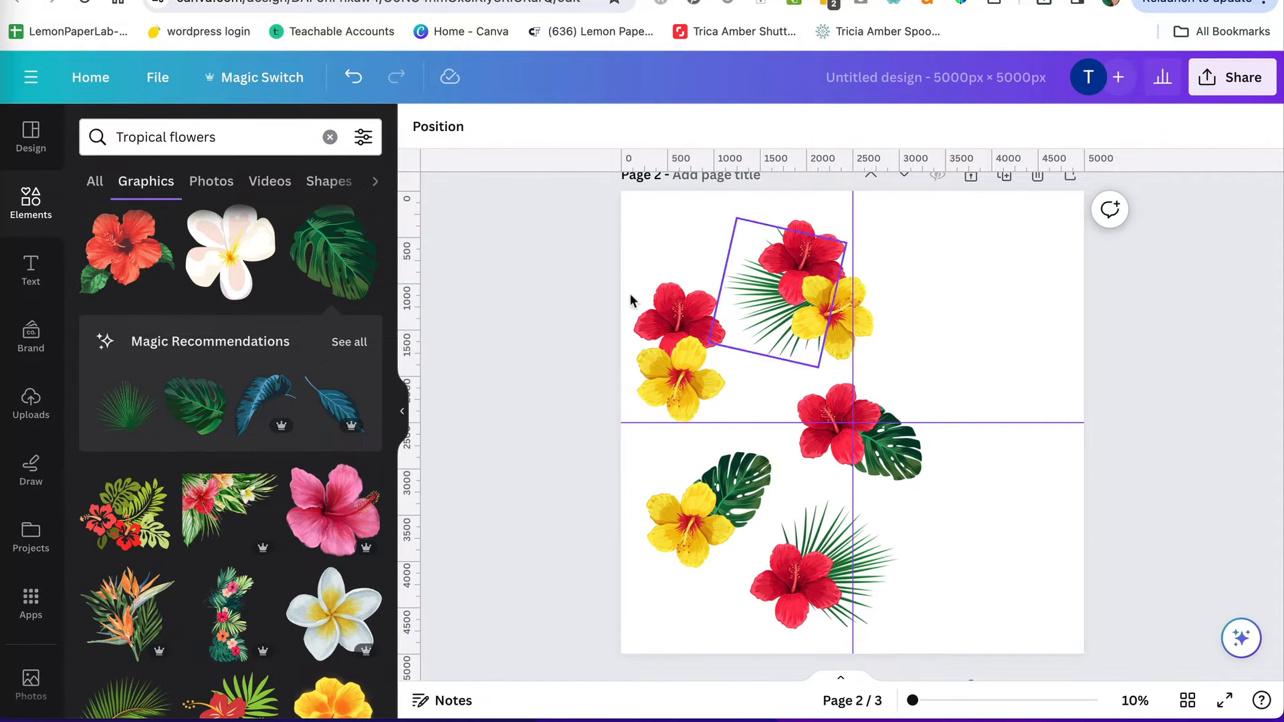
Group the page 2 flowers, leaves and white background, and shift the group right until its left edge meets the vertical centre guide.
{"action": "left_click_drag", "start_coordinate": [586, 235], "coordinate": [922, 625]}
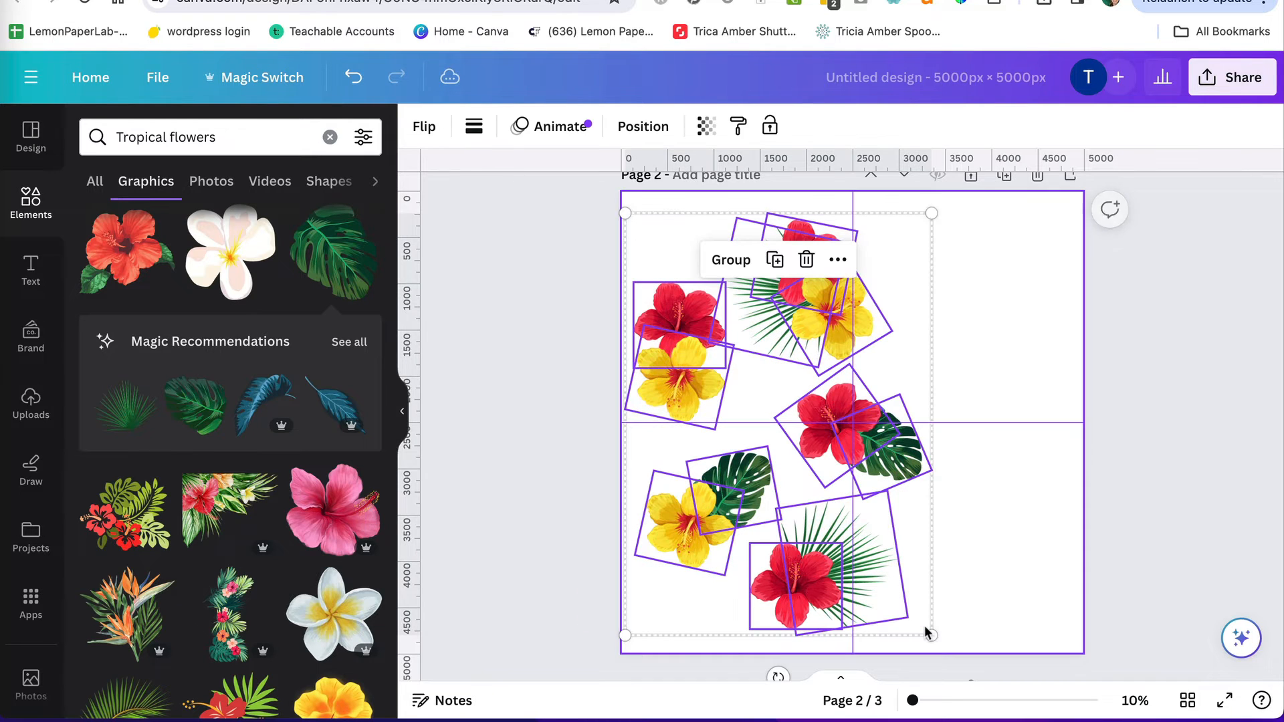
{"action": "left_click", "coordinate": [1014, 301], "text": "shift"}
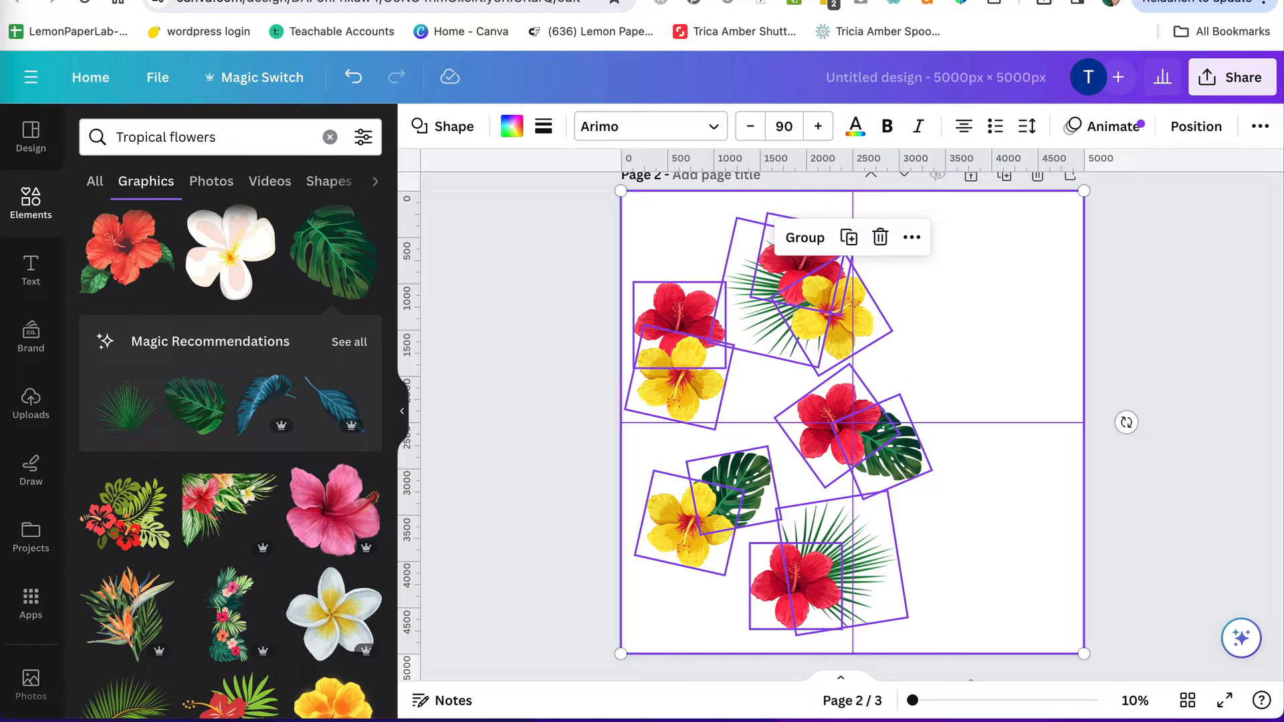
{"action": "left_click", "coordinate": [806, 241]}
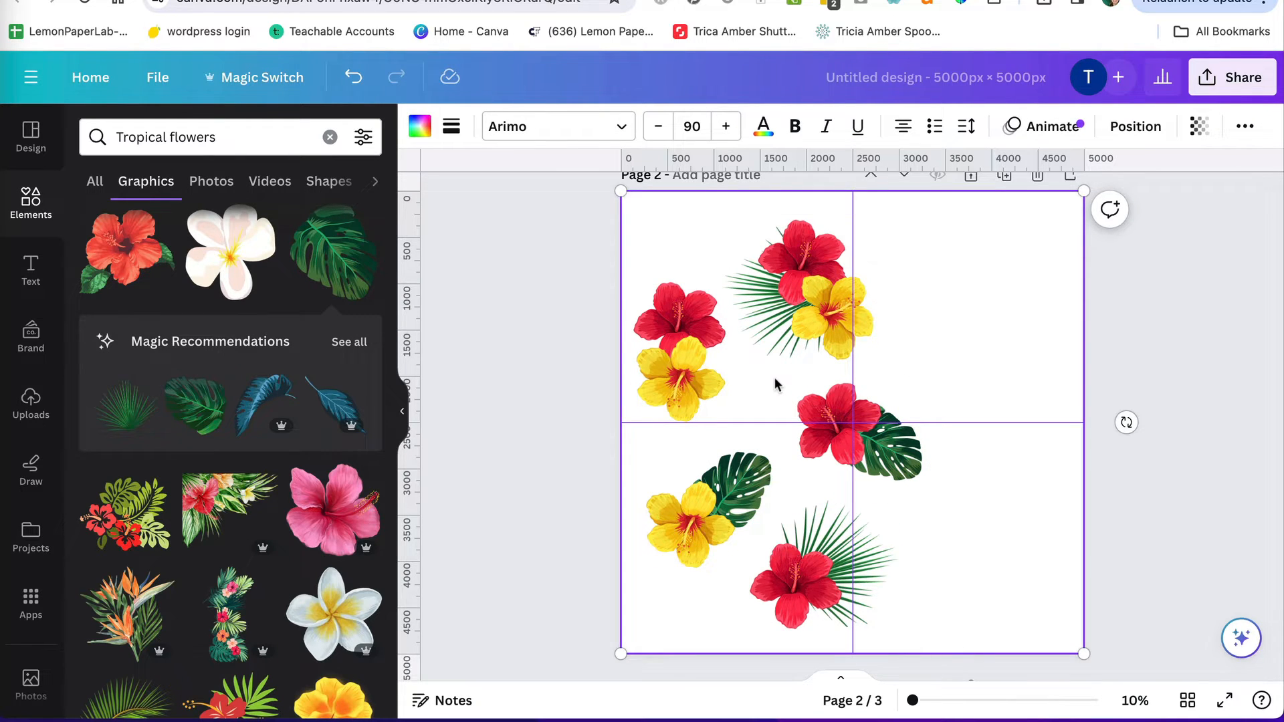
{"action": "left_click_drag", "start_coordinate": [775, 379], "coordinate": [1006, 395]}
{"action": "scroll", "coordinate": [1009, 418], "scroll_direction": "right", "scroll_amount": 1}
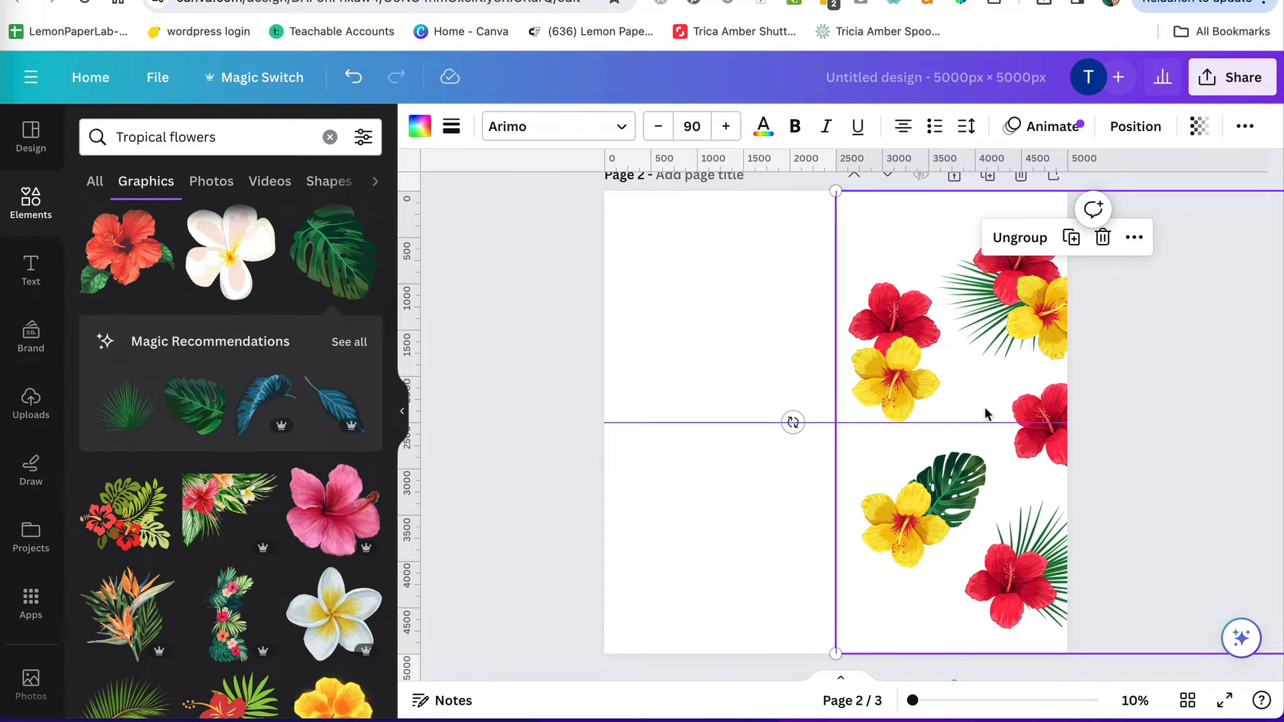
Paste a copy of the shifted page 2 group onto page 3 to fill its empty right half.
{"action": "scroll", "coordinate": [984, 407], "scroll_direction": "down", "scroll_amount": 5}
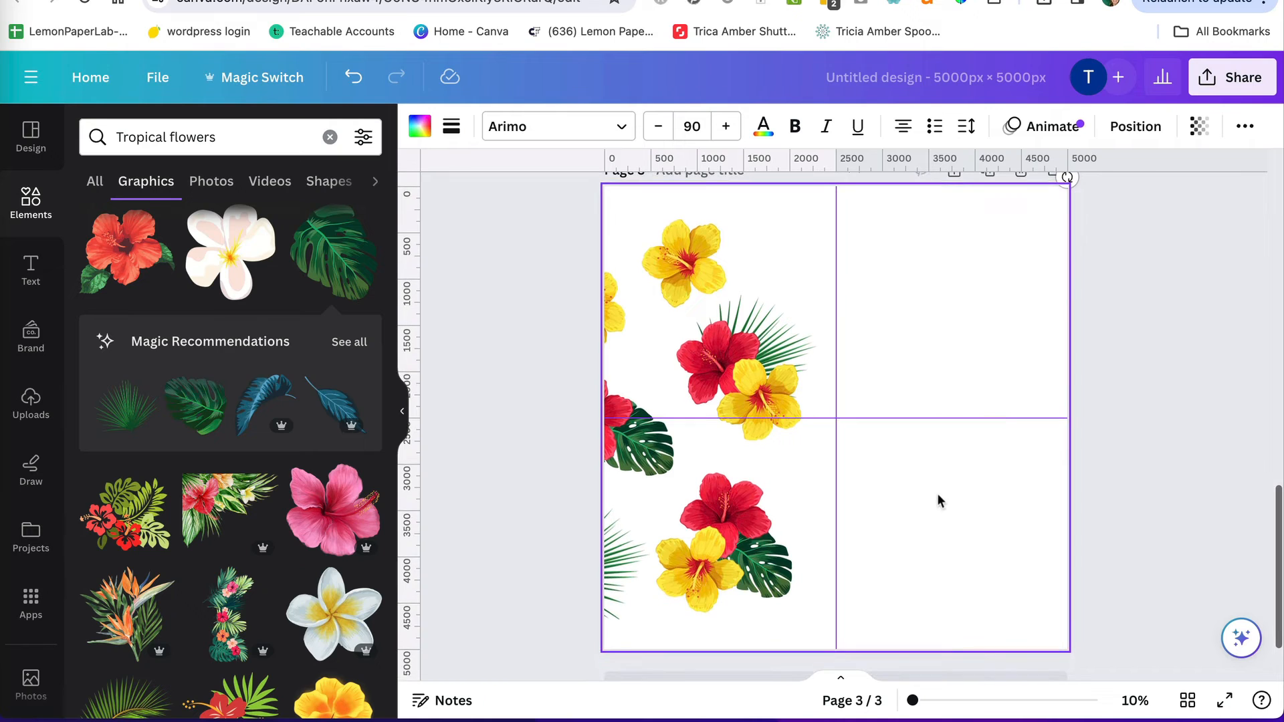
{"action": "left_click", "coordinate": [938, 482]}
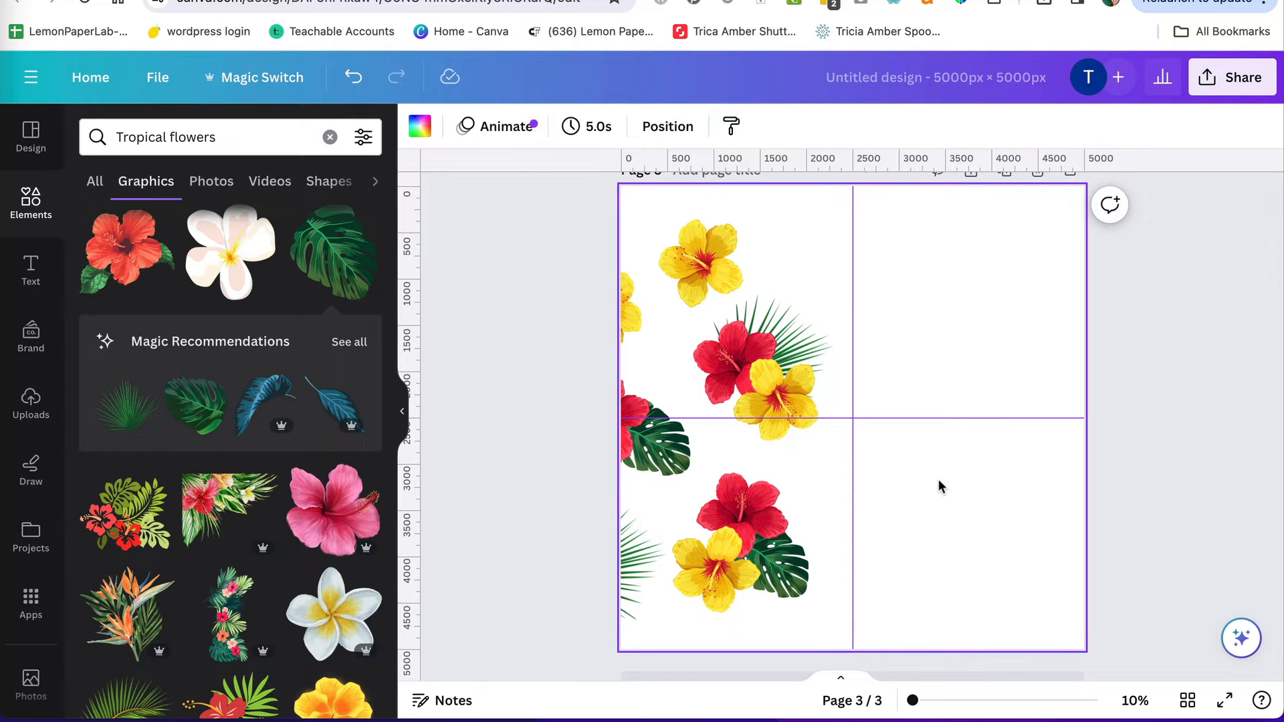
{"action": "key", "text": "ctrl+v"}
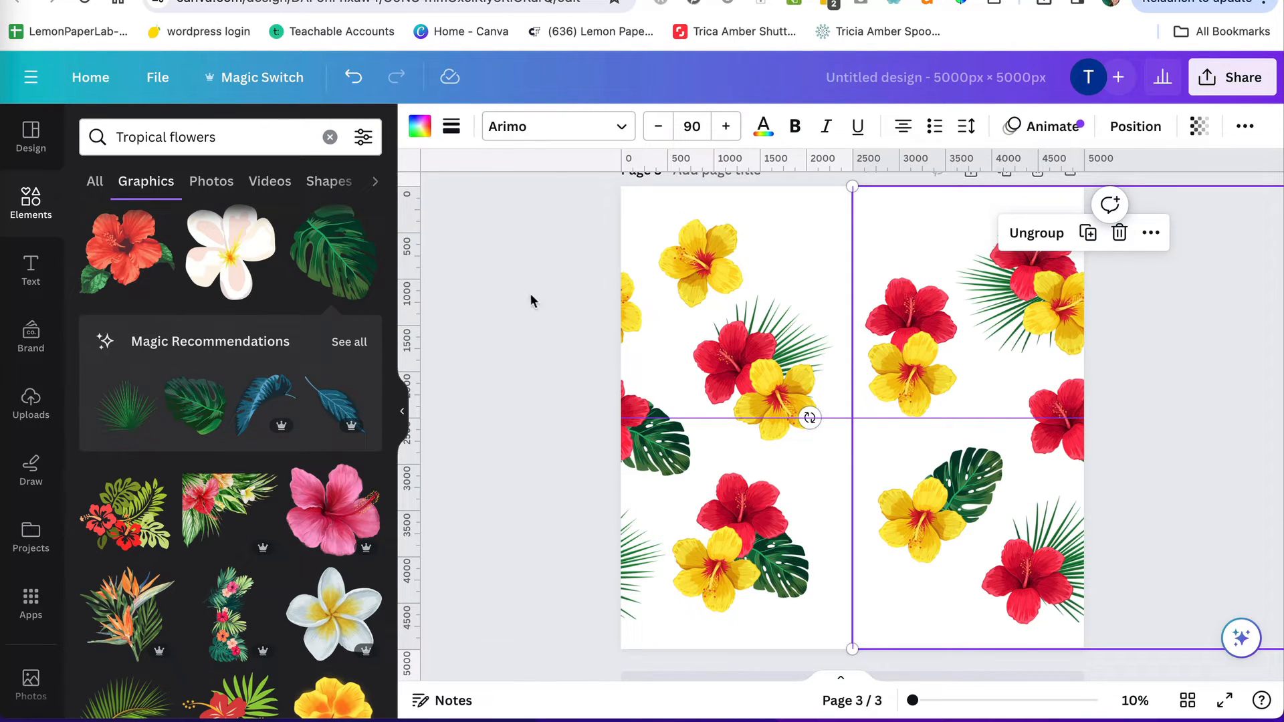
Ungroup both the left and the right flower groups on page 3.
{"action": "left_click", "coordinate": [531, 295]}
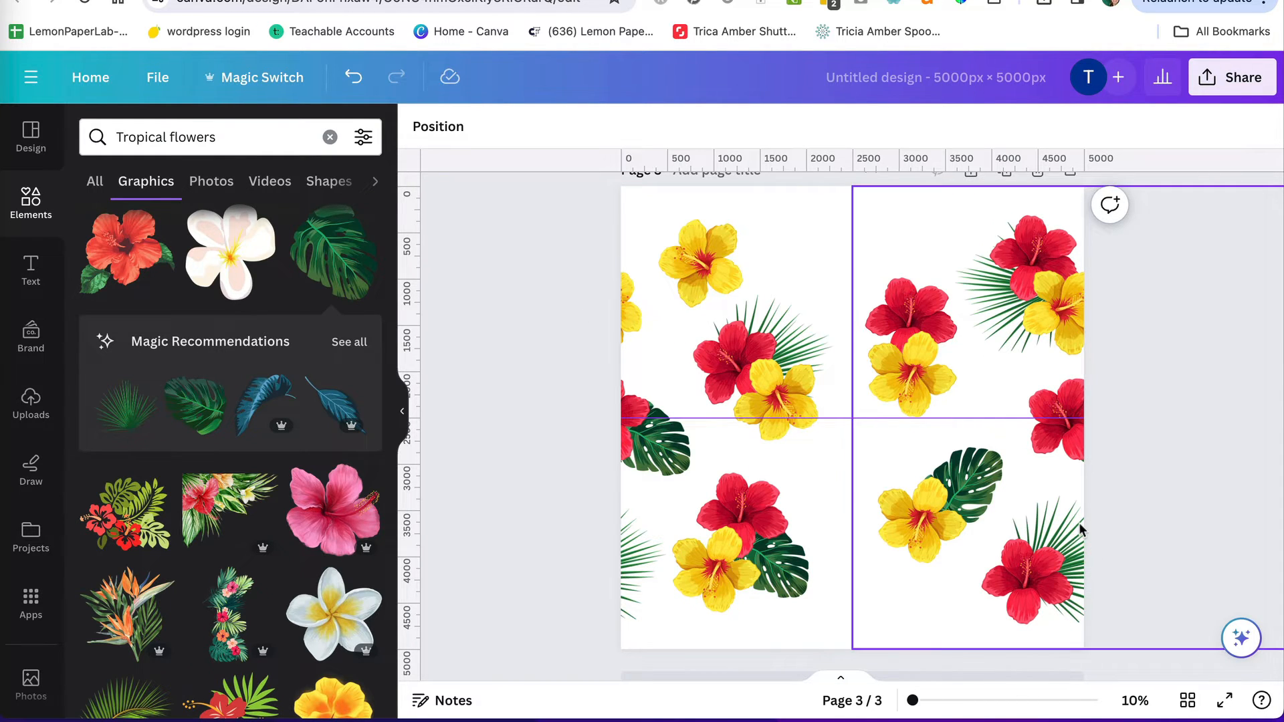
{"action": "left_click", "coordinate": [739, 248]}
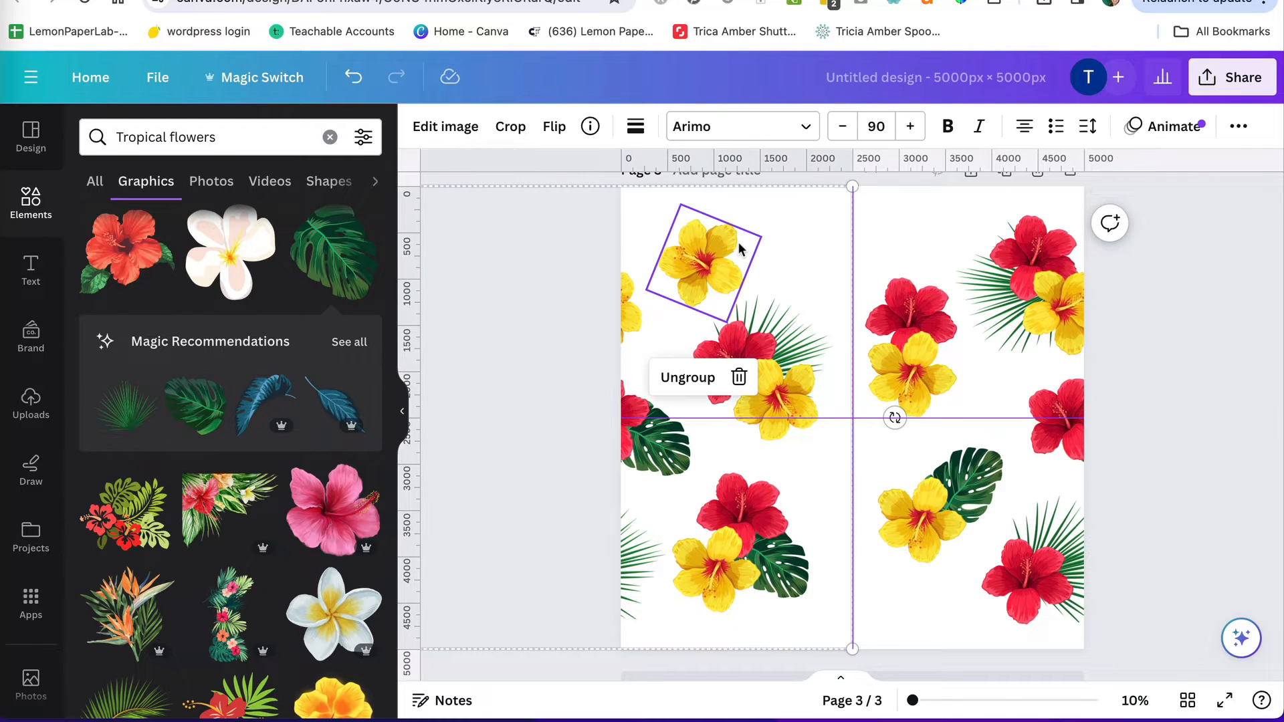
{"action": "left_click", "coordinate": [689, 378]}
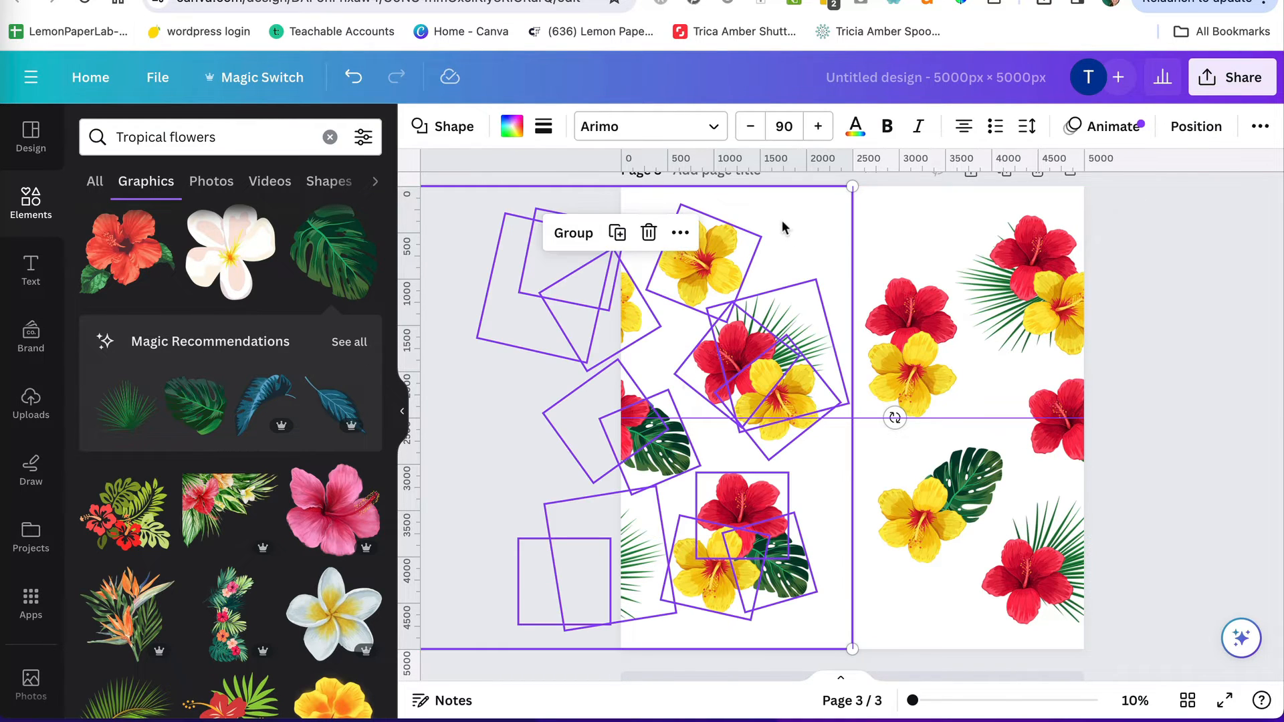
{"action": "left_click", "coordinate": [973, 291]}
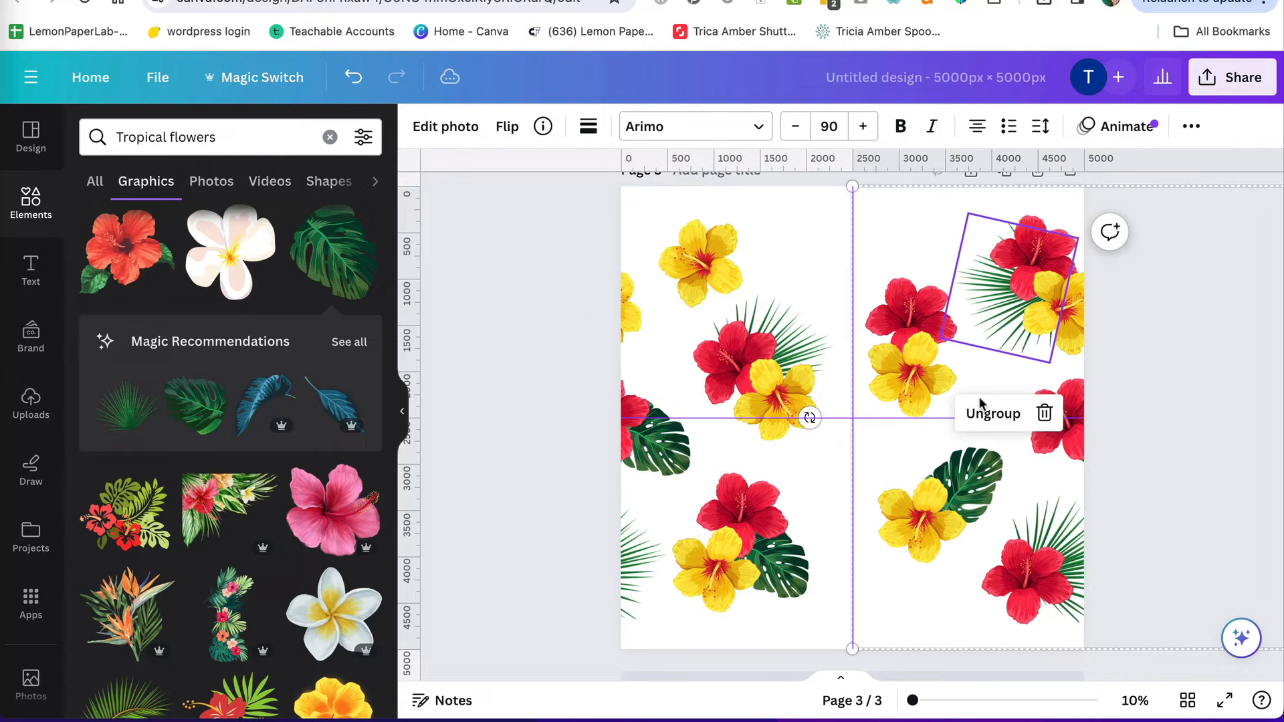
{"action": "left_click", "coordinate": [980, 419]}
{"action": "scroll", "coordinate": [544, 206], "scroll_direction": "up", "scroll_amount": 1}
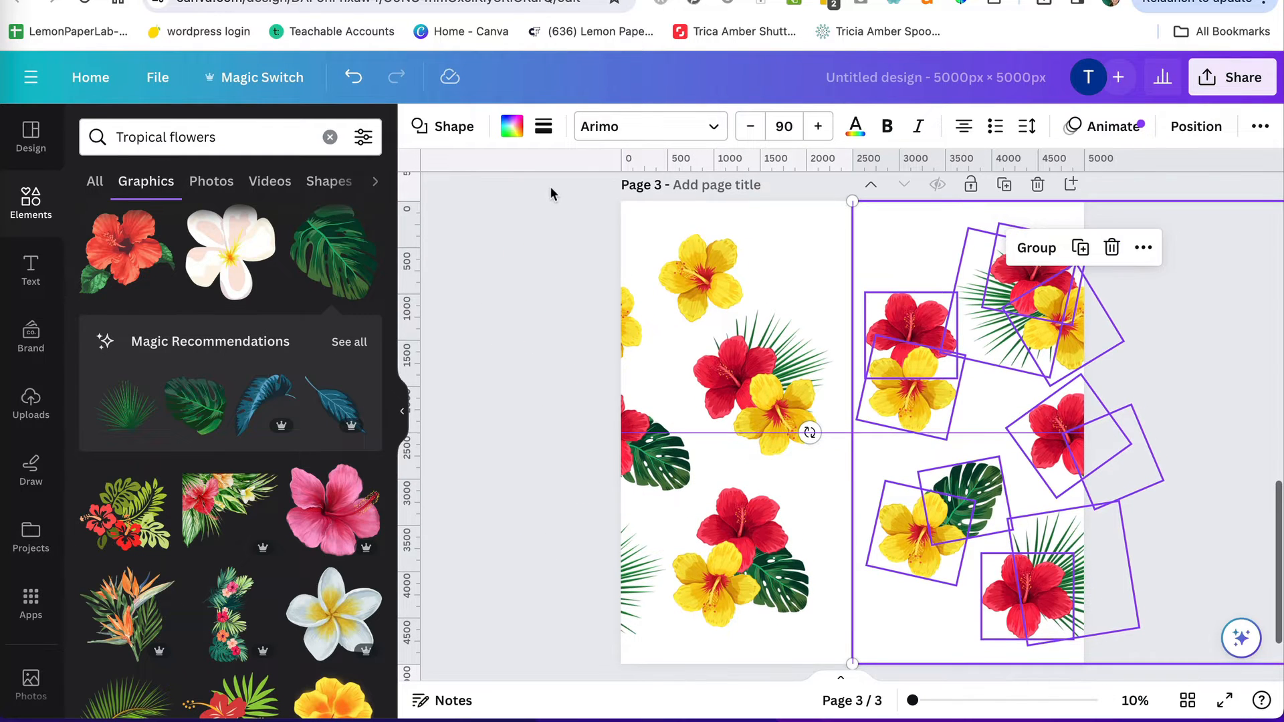
Delete the white background square behind the left-half flowers on page 3.
{"action": "left_click", "coordinate": [550, 186]}
{"action": "left_click", "coordinate": [658, 224]}
{"action": "key", "text": "Delete"}
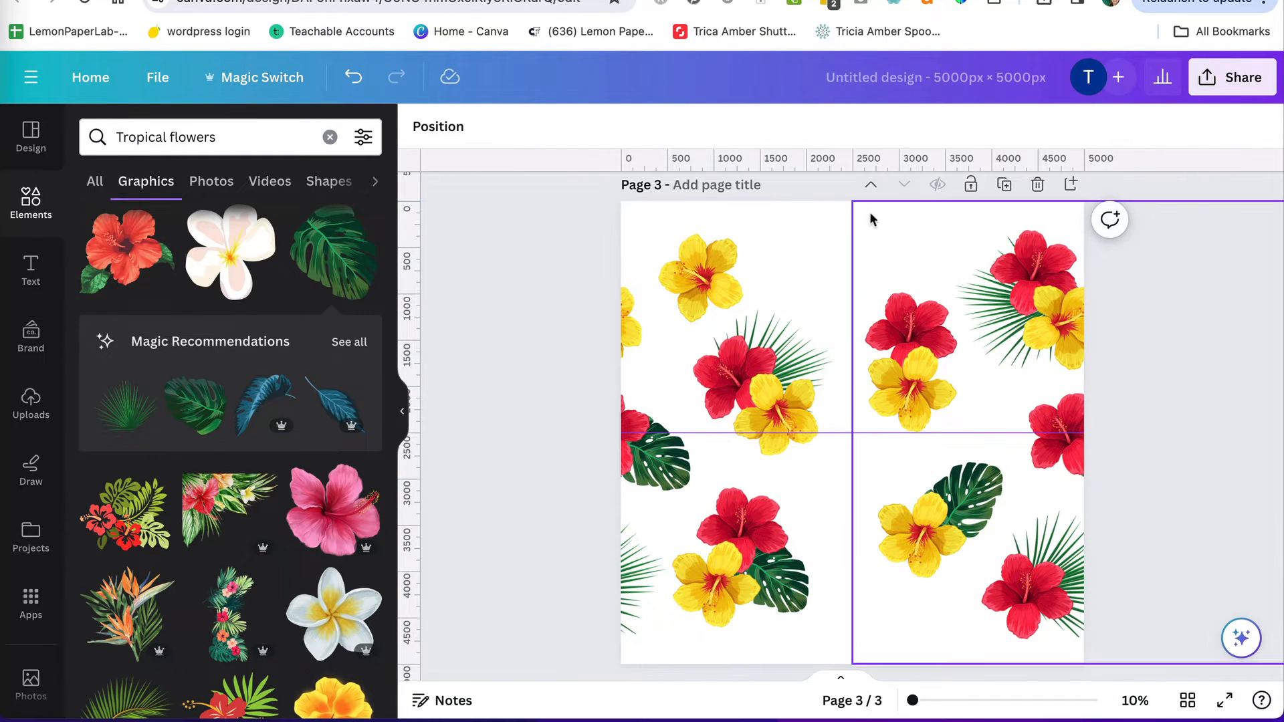
Move the remaining white square to cover all of page 3 and send it to the back, behind the flowers.
{"action": "left_click", "coordinate": [922, 232]}
{"action": "left_click_drag", "start_coordinate": [895, 226], "coordinate": [689, 223]}
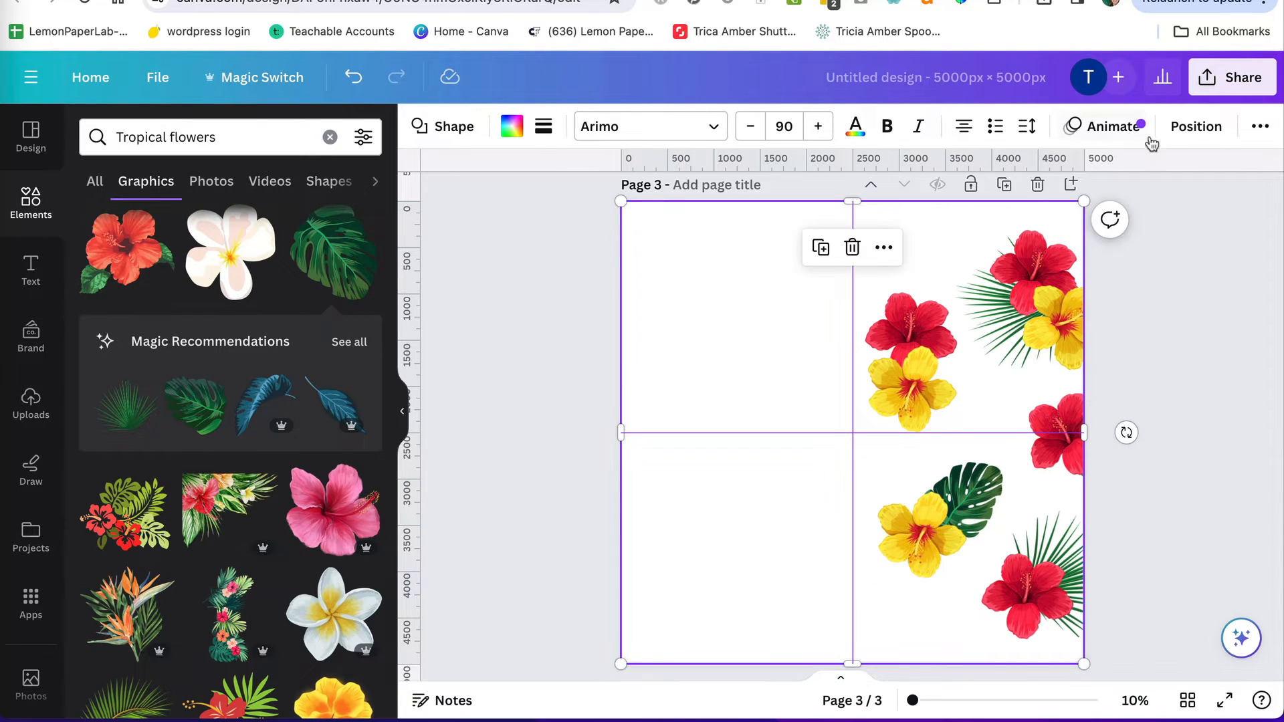
{"action": "left_click", "coordinate": [1191, 134]}
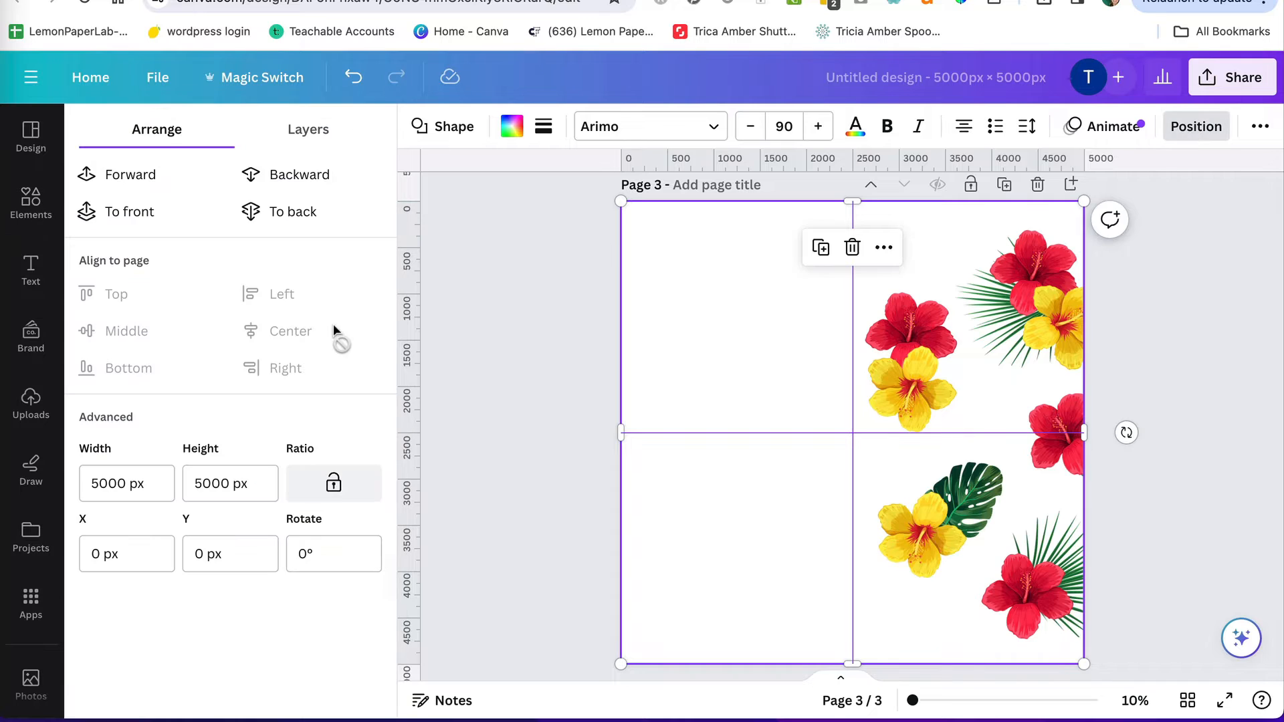
{"action": "left_click", "coordinate": [288, 216]}
{"action": "left_click", "coordinate": [1213, 248]}
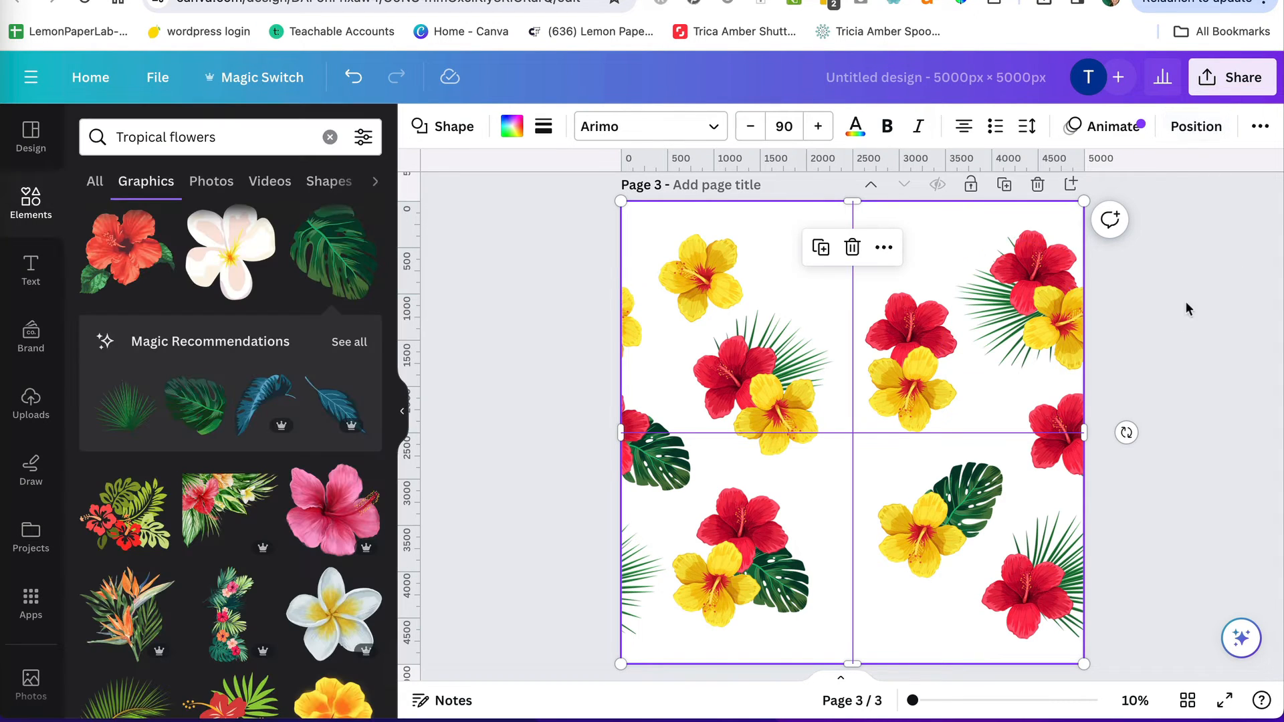
{"action": "left_click", "coordinate": [1259, 284]}
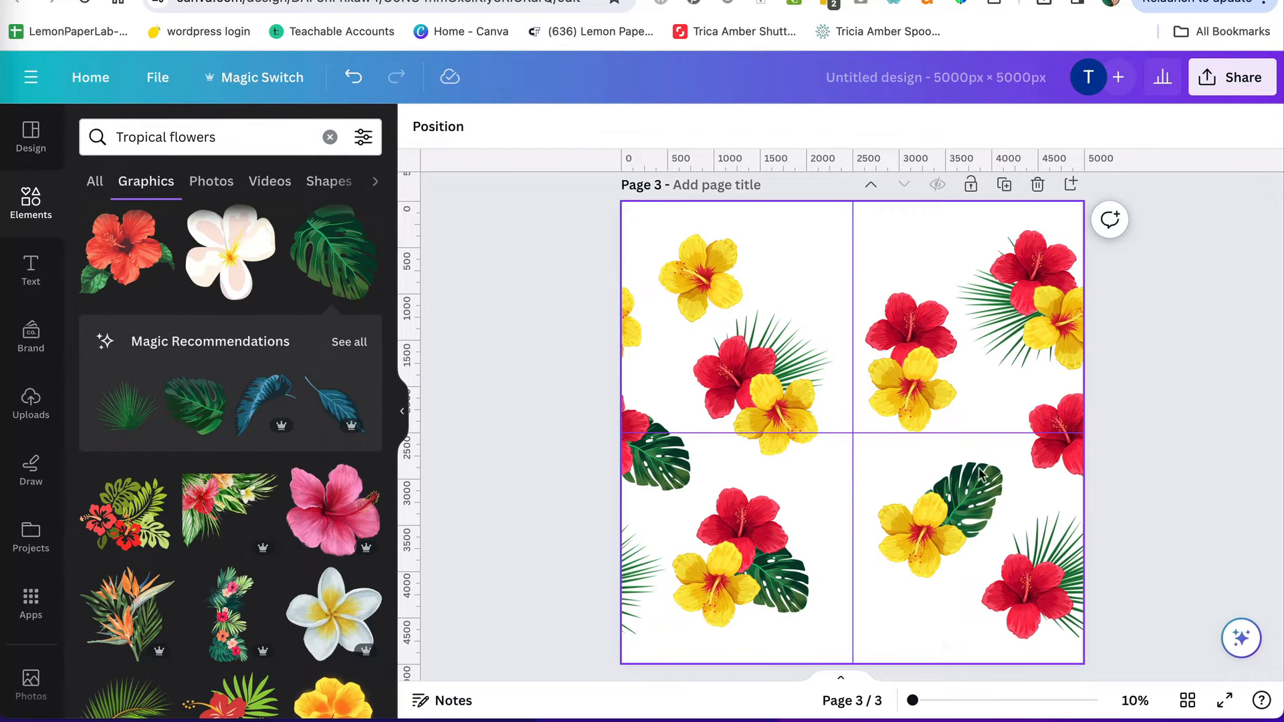
Copy the red flower, yellow flower and monstera leaf cluster in page 3's lower-left quarter onto a new blank page 4.
{"action": "scroll", "coordinate": [963, 488], "scroll_direction": "down", "scroll_amount": 1}
{"action": "left_click", "coordinate": [743, 528]}
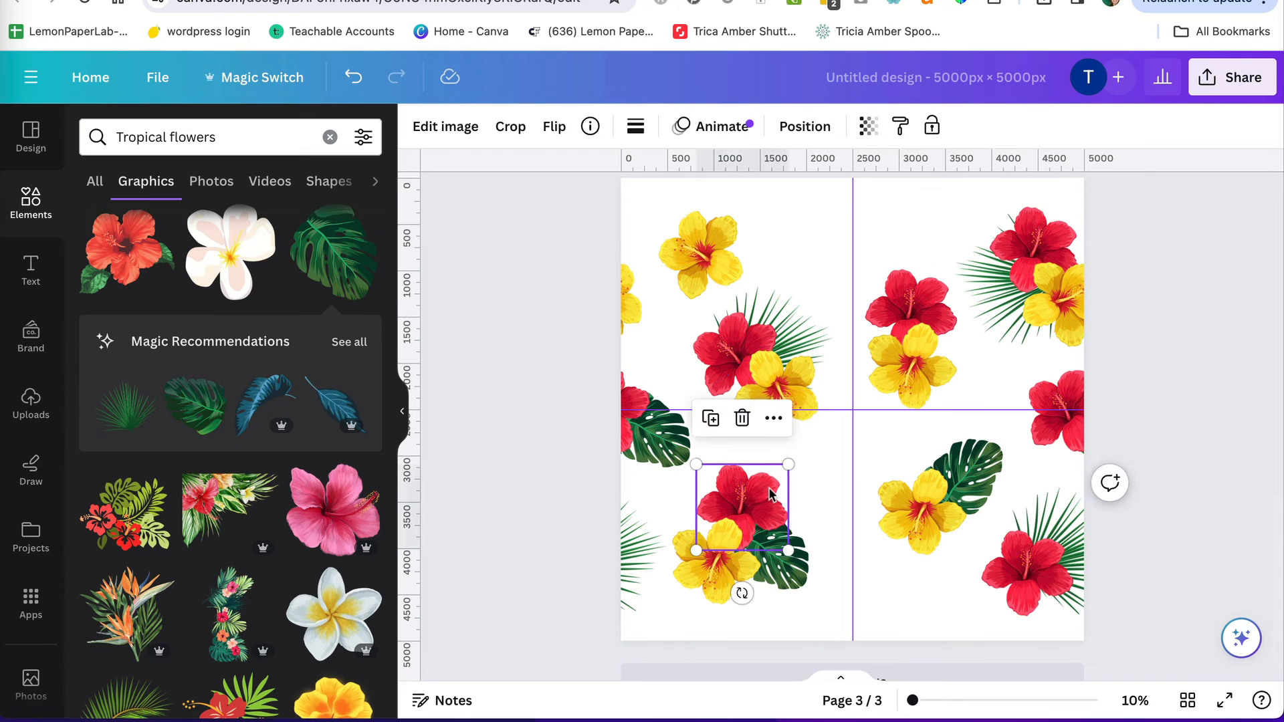
{"action": "left_click", "coordinate": [732, 570], "text": "shift"}
{"action": "left_click", "coordinate": [789, 570], "text": "shift"}
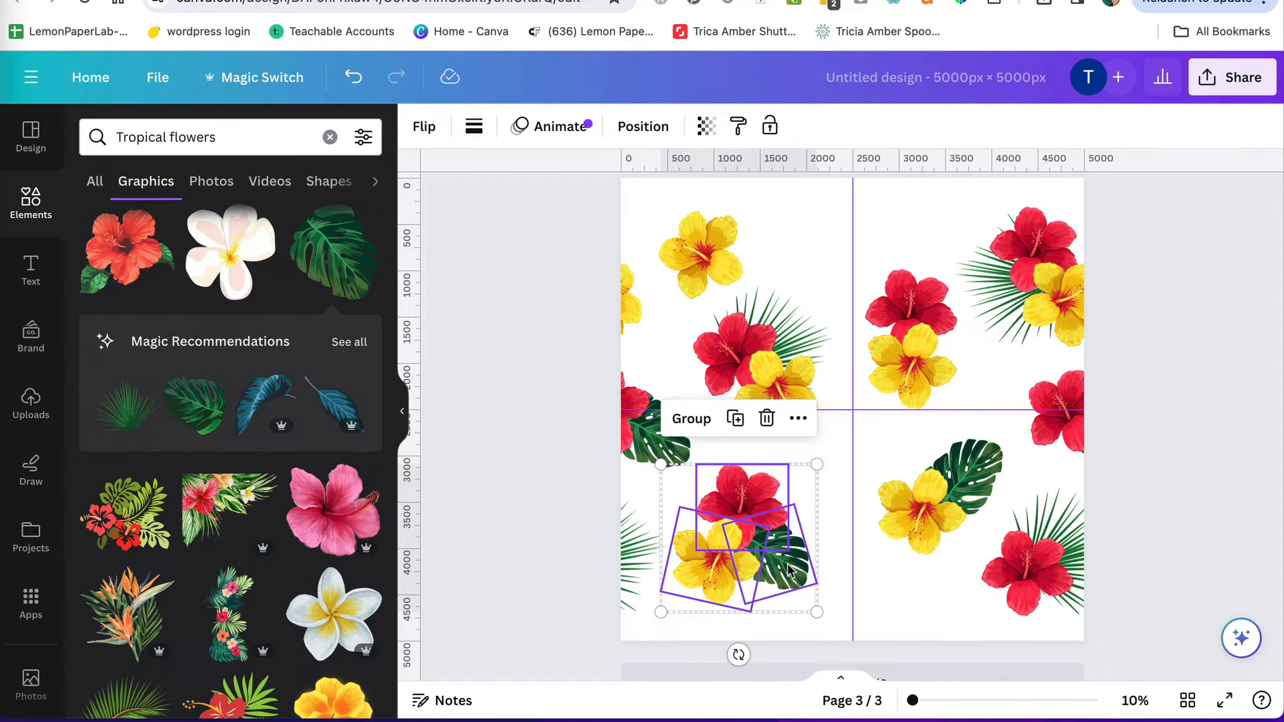
{"action": "scroll", "coordinate": [862, 528], "scroll_direction": "up", "scroll_amount": 1}
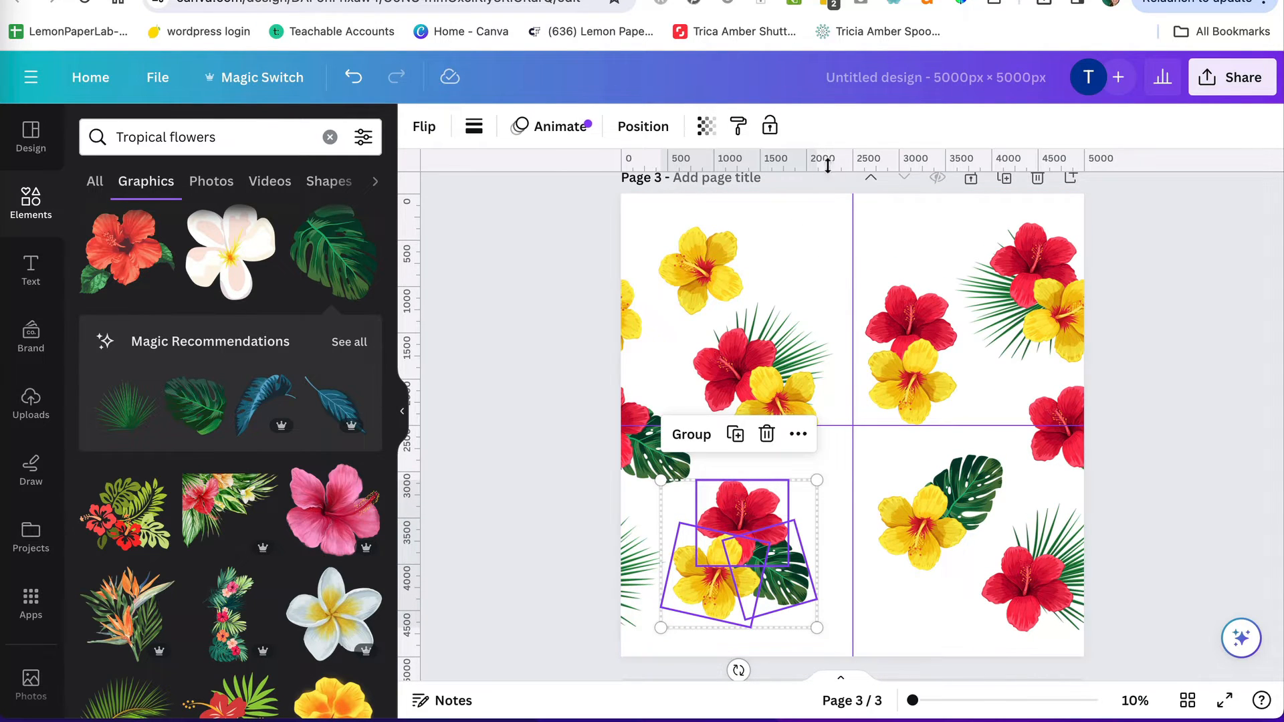
{"action": "scroll", "coordinate": [929, 266], "scroll_direction": "up", "scroll_amount": 1}
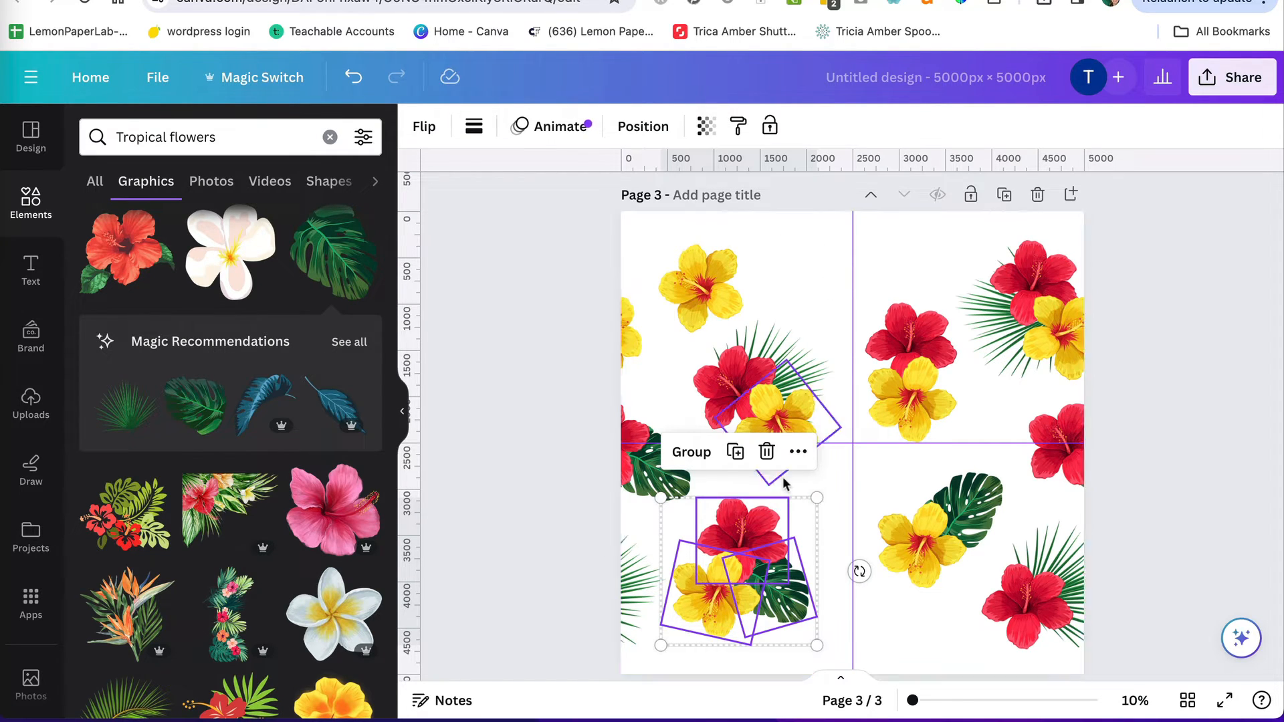
{"action": "left_click", "coordinate": [1073, 194]}
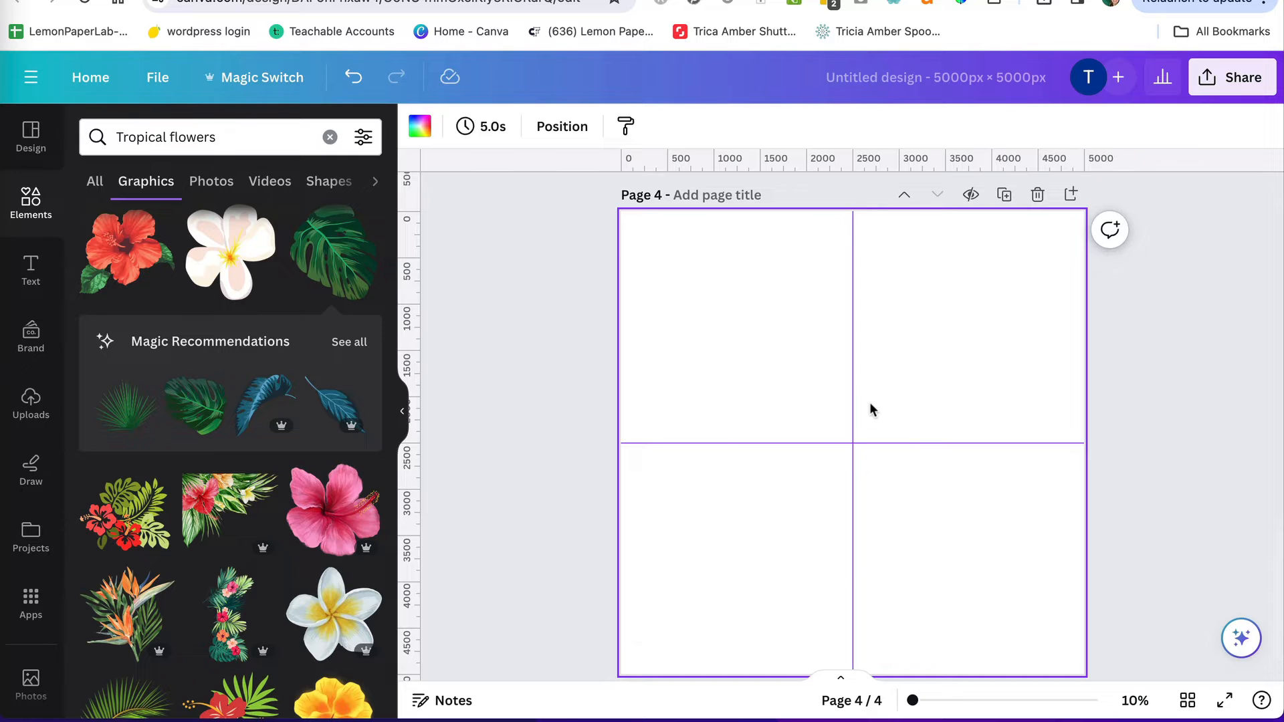
{"action": "key", "text": "ctrl+v"}
Rotate the pasted cluster counterclockwise so the red flower faces left, move it near page 4's upper middle and group its pieces.
{"action": "left_click_drag", "start_coordinate": [857, 570], "coordinate": [762, 449]}
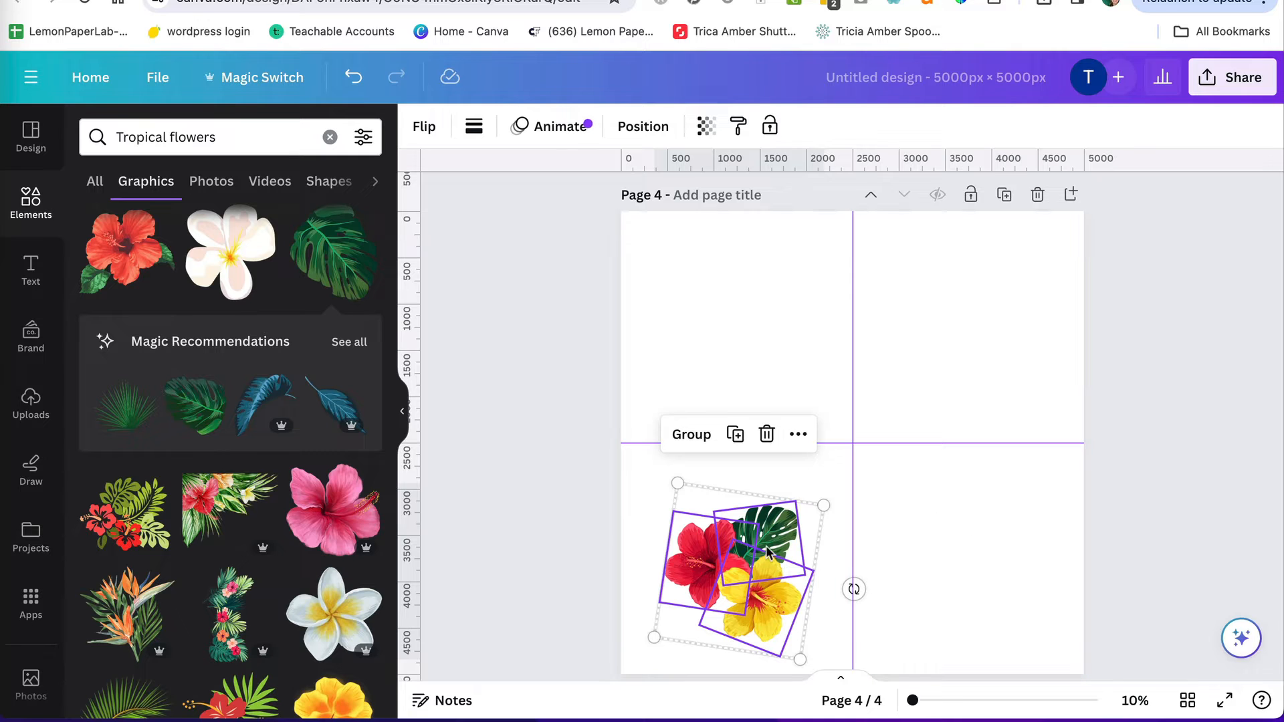
{"action": "left_click_drag", "start_coordinate": [768, 553], "coordinate": [845, 295]}
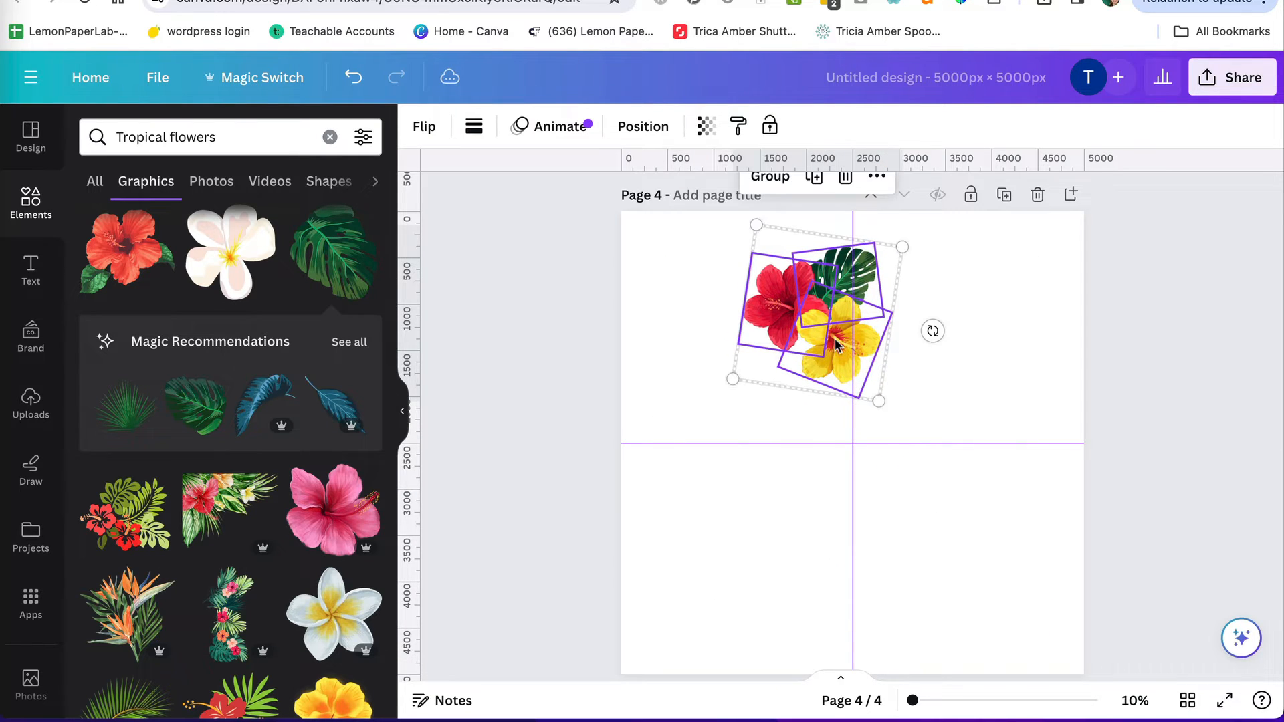
{"action": "scroll", "coordinate": [836, 328], "scroll_direction": "up", "scroll_amount": 2}
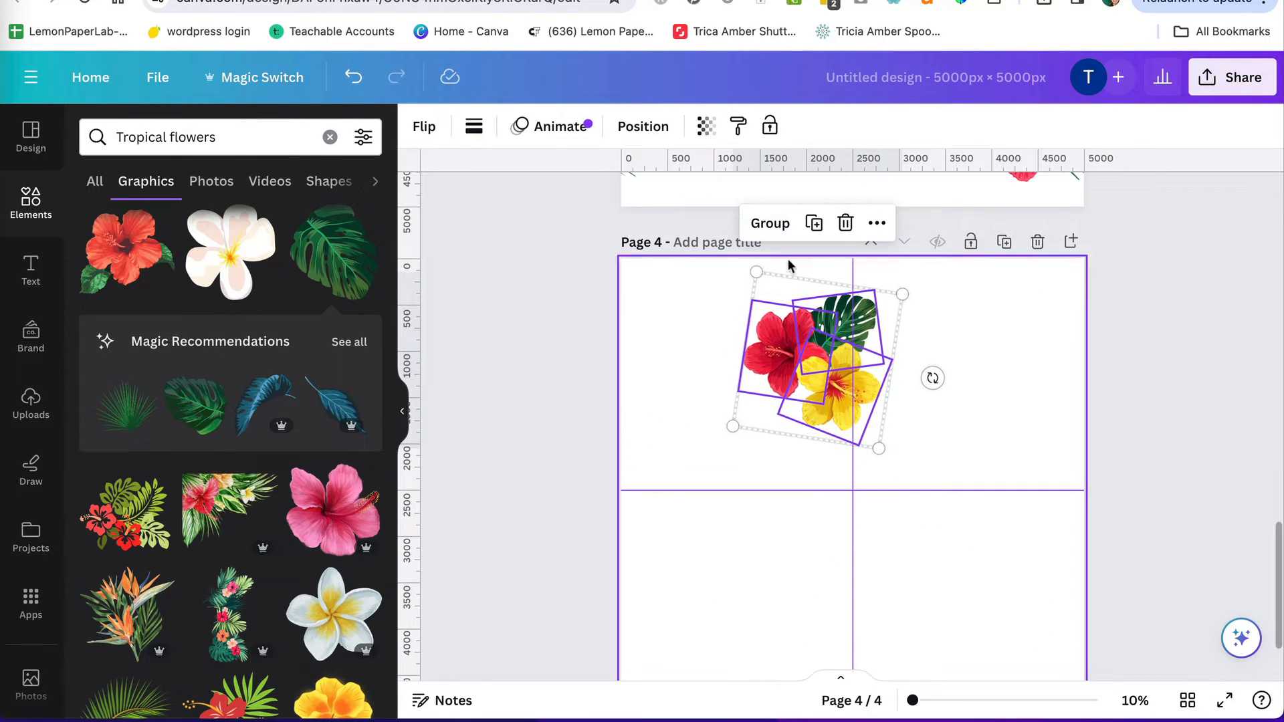
{"action": "left_click", "coordinate": [769, 224]}
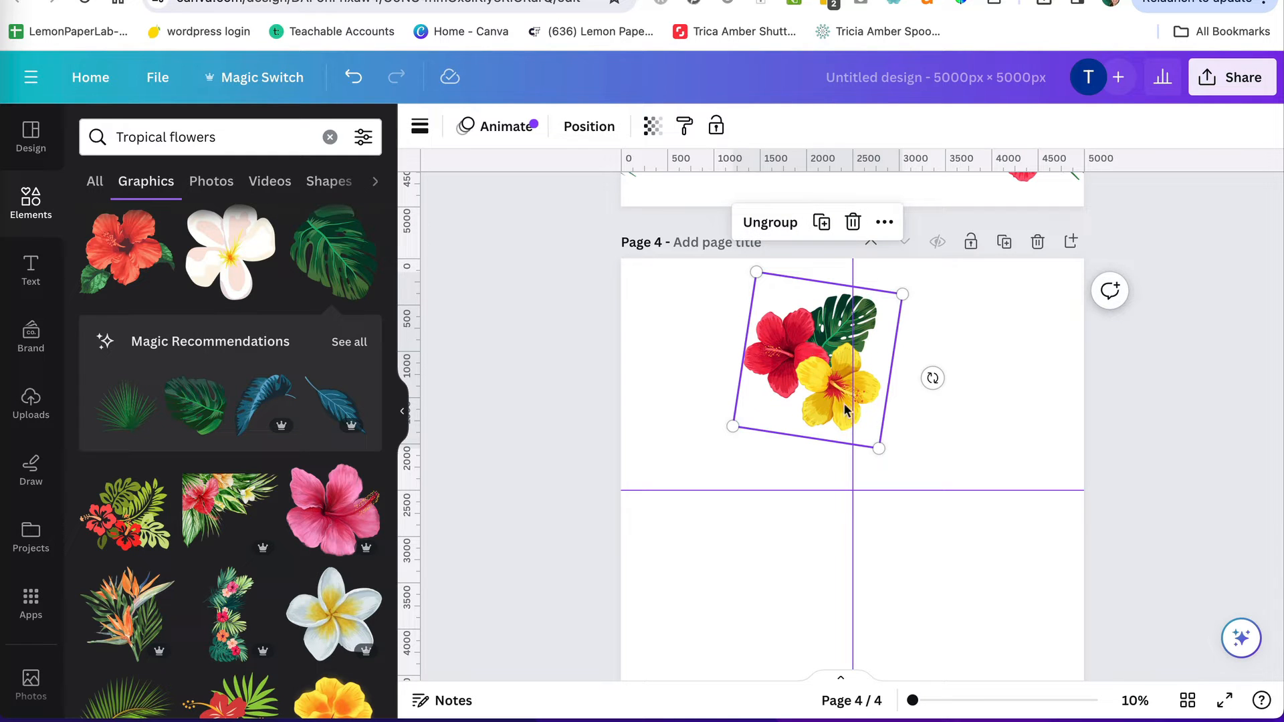
Centre the cluster on the vertical guide overhanging page 4's top edge, and place a duplicate directly below overhanging the bottom edge.
{"action": "left_click_drag", "start_coordinate": [847, 411], "coordinate": [877, 305]}
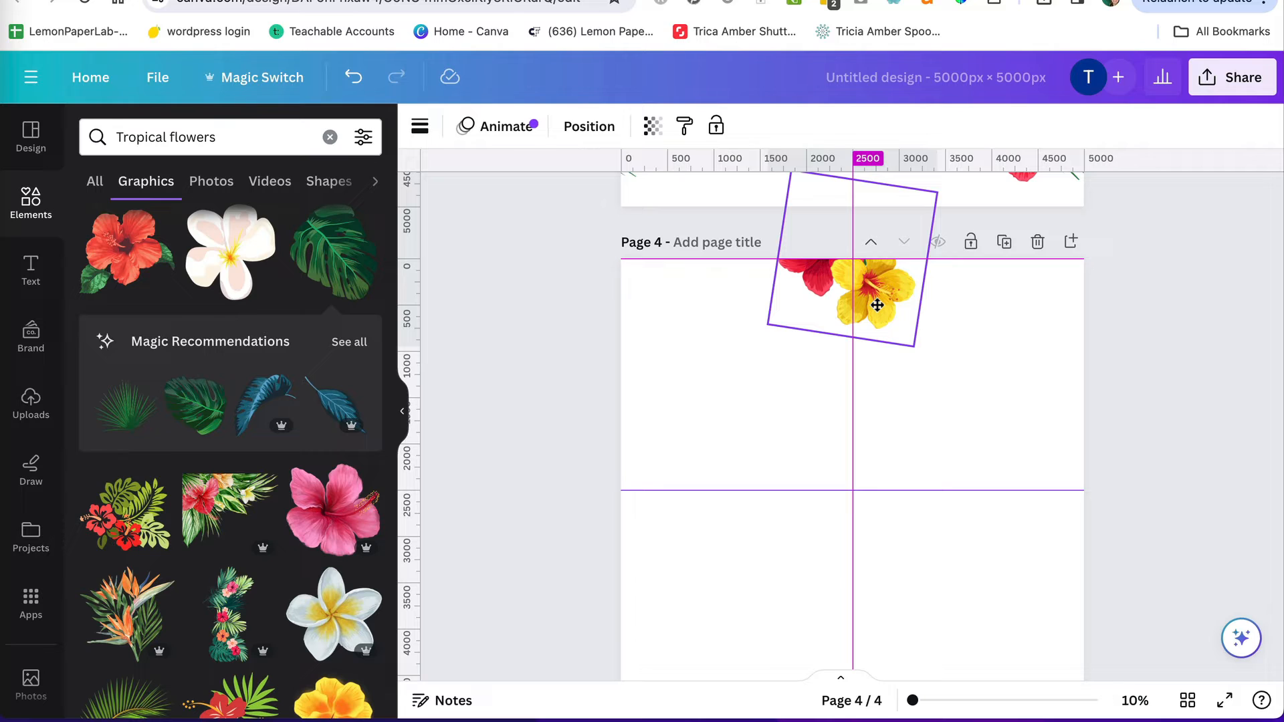
{"action": "left_click_drag", "start_coordinate": [877, 305], "coordinate": [878, 309]}
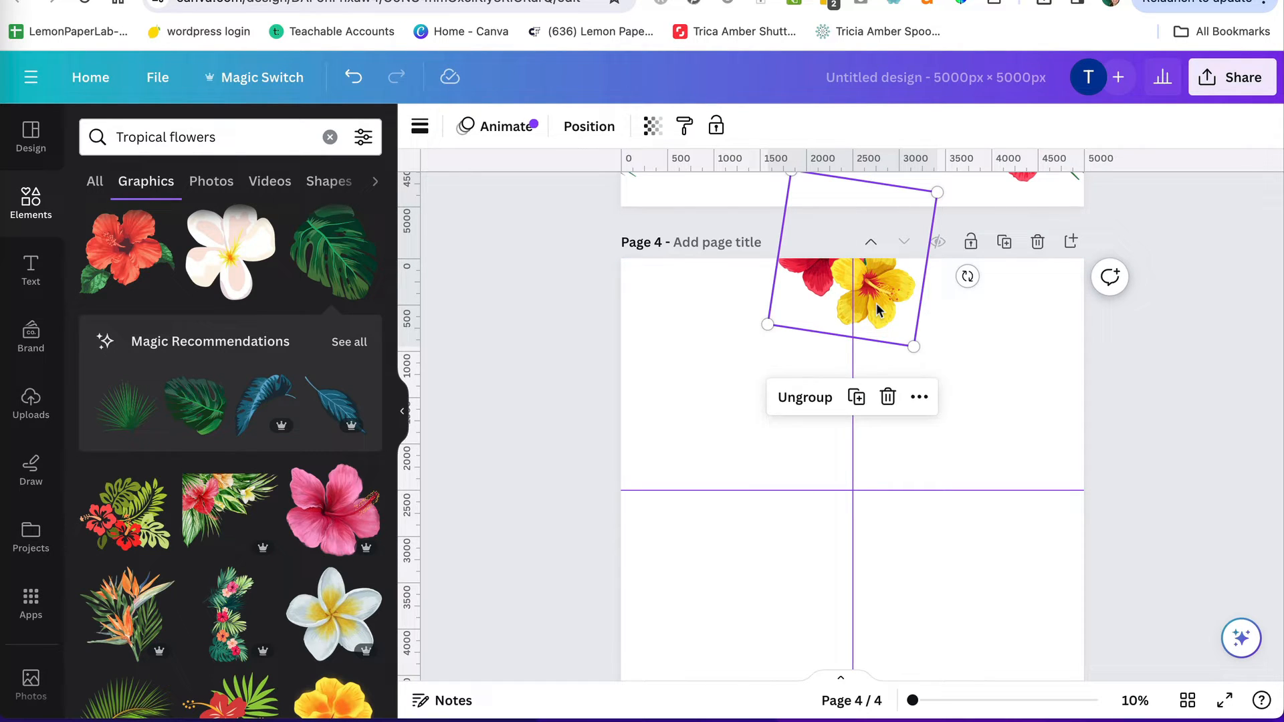
{"action": "scroll", "coordinate": [931, 396], "scroll_direction": "down", "scroll_amount": 3}
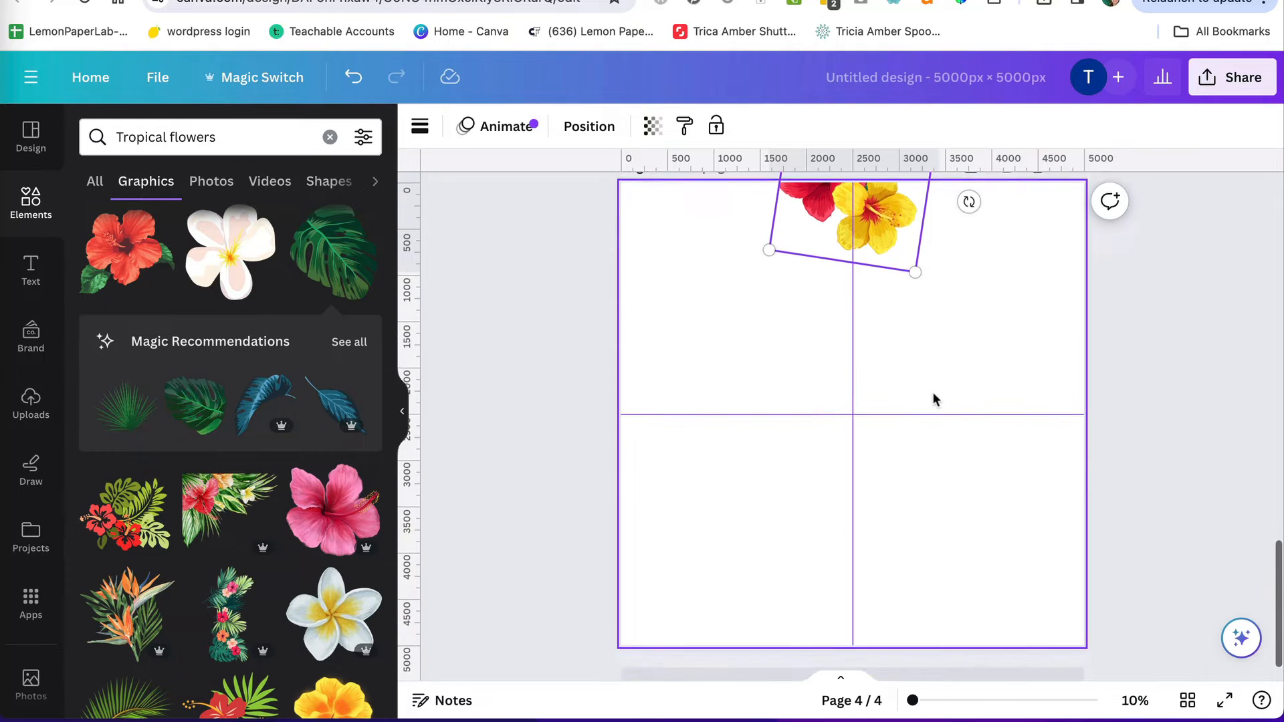
{"action": "left_click_drag", "start_coordinate": [889, 217], "coordinate": [874, 591]}
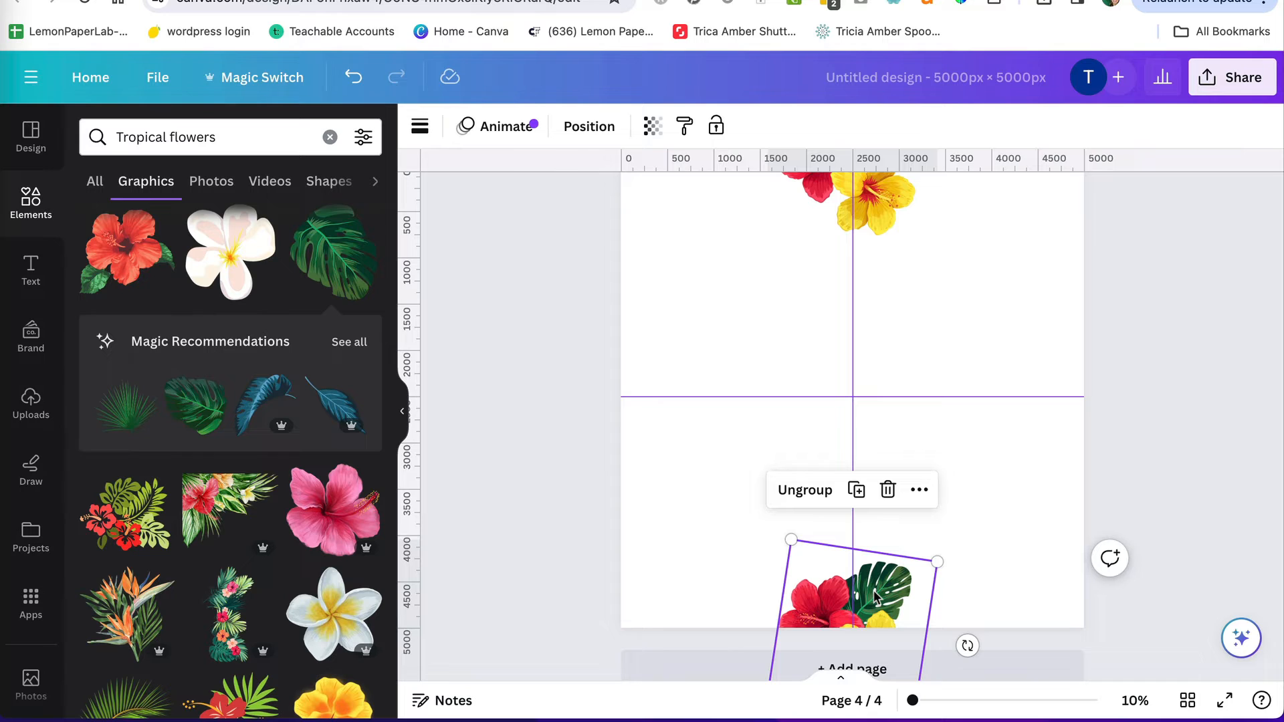
Group the top-edge and bottom-edge clusters on page 4 together.
{"action": "left_click", "coordinate": [877, 198], "text": "shift"}
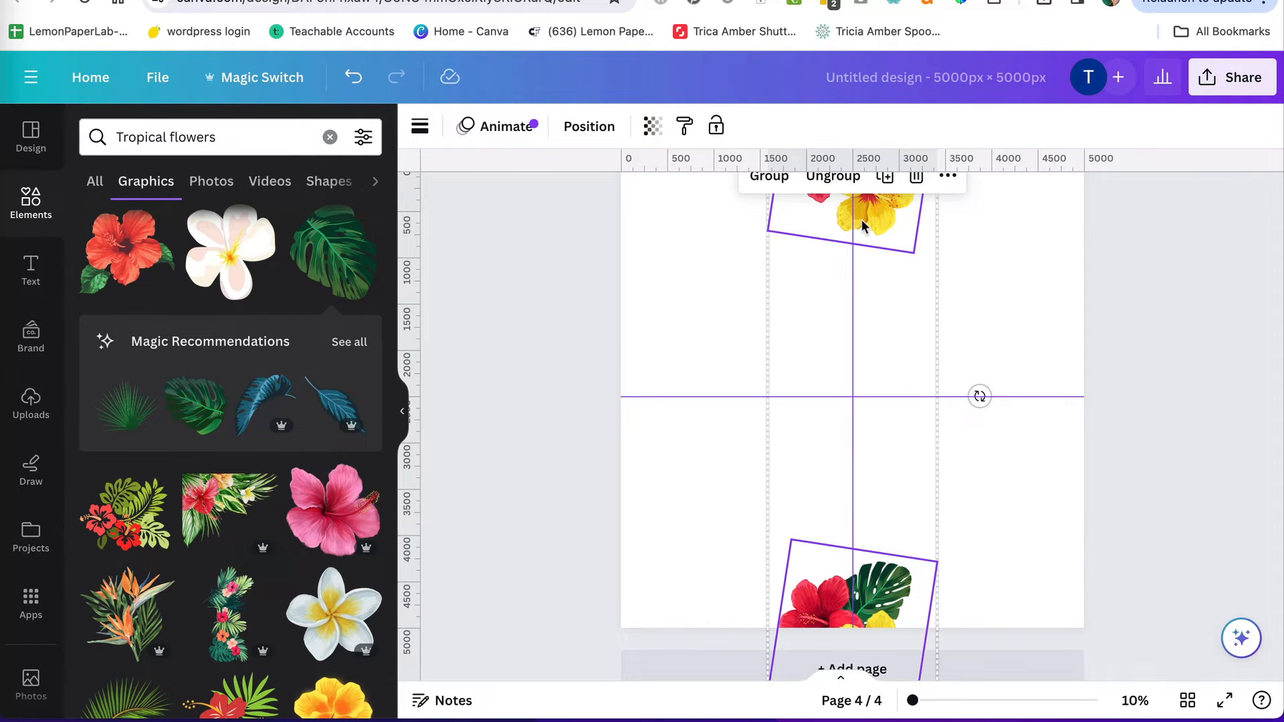
{"action": "scroll", "coordinate": [836, 218], "scroll_direction": "up", "scroll_amount": 1}
{"action": "left_click", "coordinate": [770, 194]}
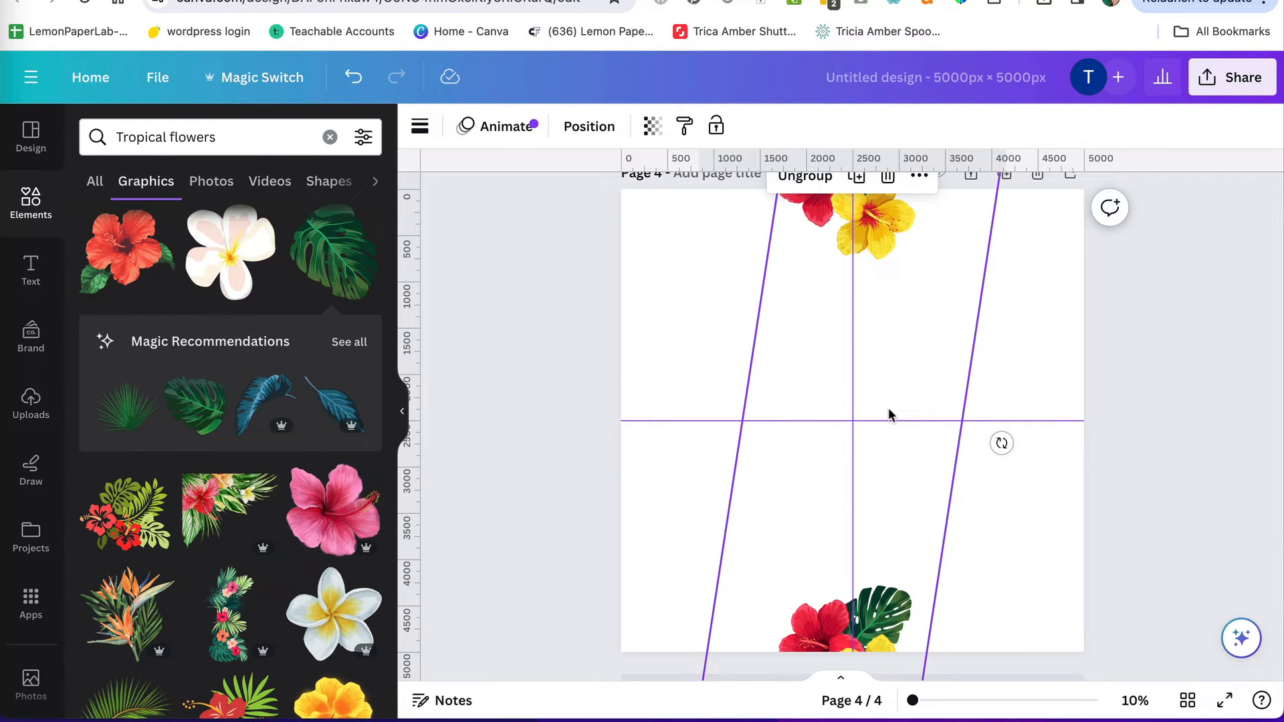
Paste a copy of the combined edge clusters onto page 3 and shift it slightly to the right.
{"action": "scroll", "coordinate": [888, 407], "scroll_direction": "up", "scroll_amount": 6}
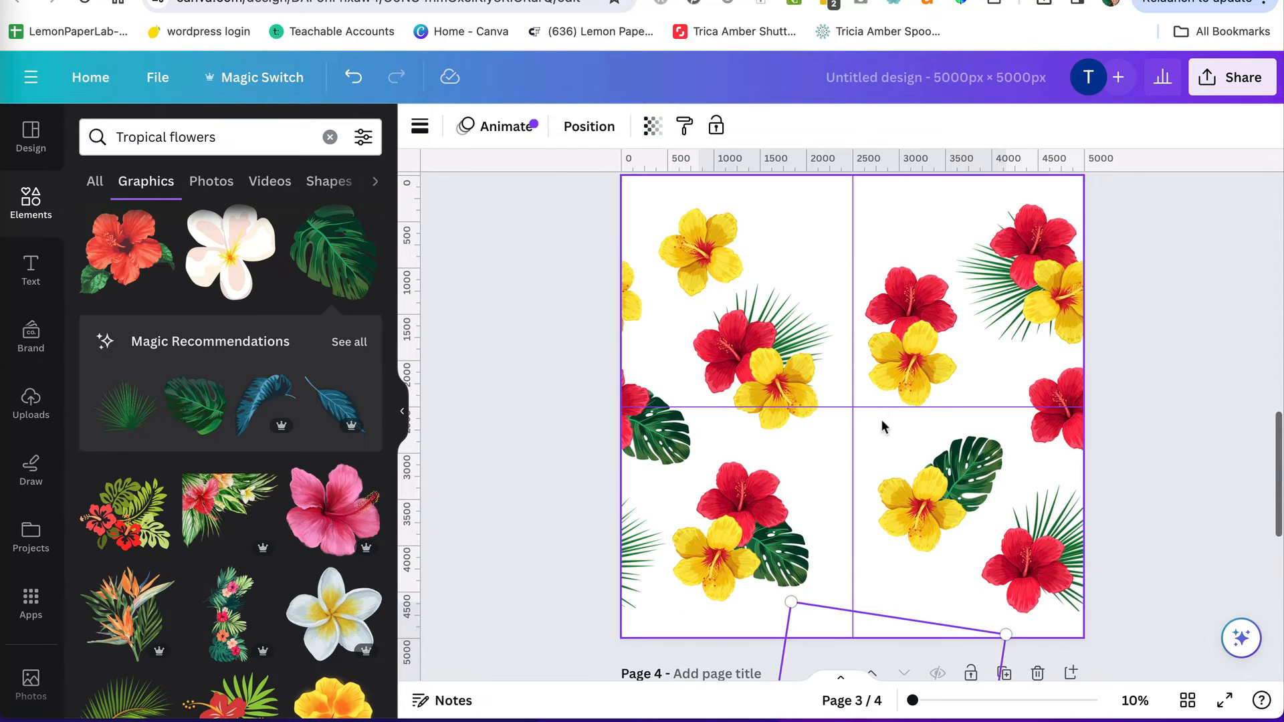
{"action": "left_click", "coordinate": [857, 442]}
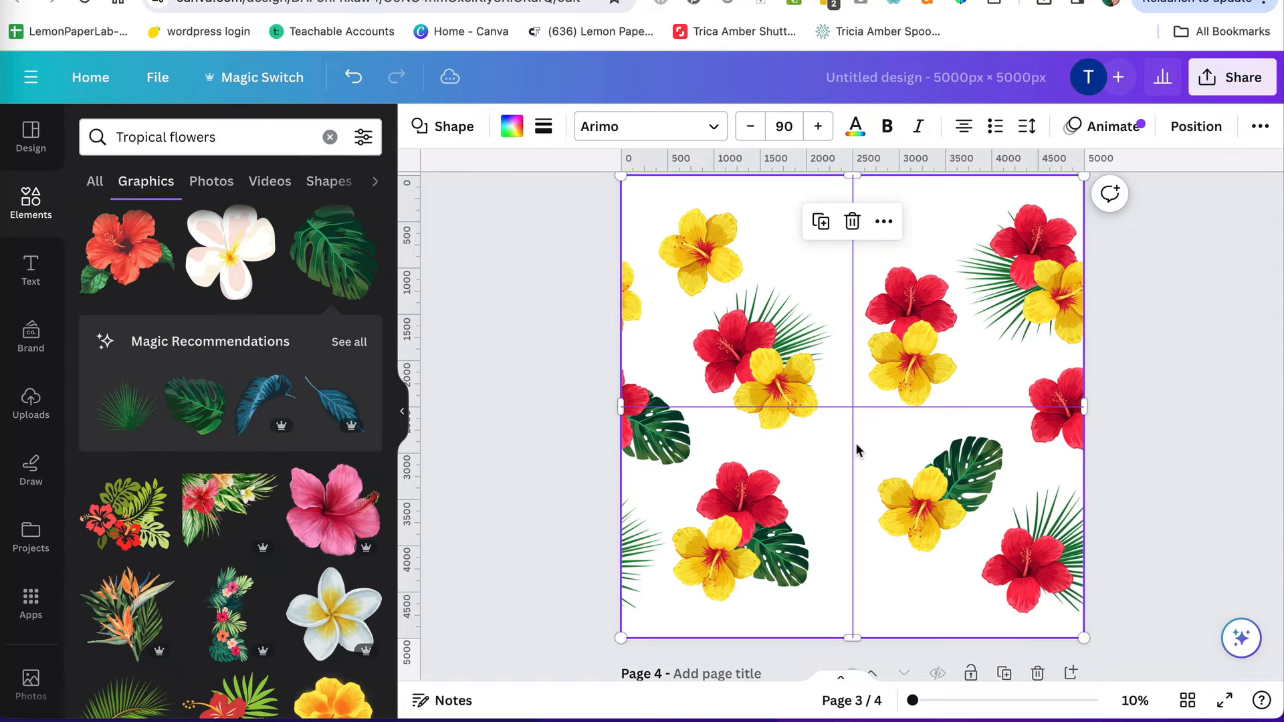
{"action": "left_click", "coordinate": [856, 443]}
{"action": "scroll", "coordinate": [856, 443], "scroll_direction": "up", "scroll_amount": 2}
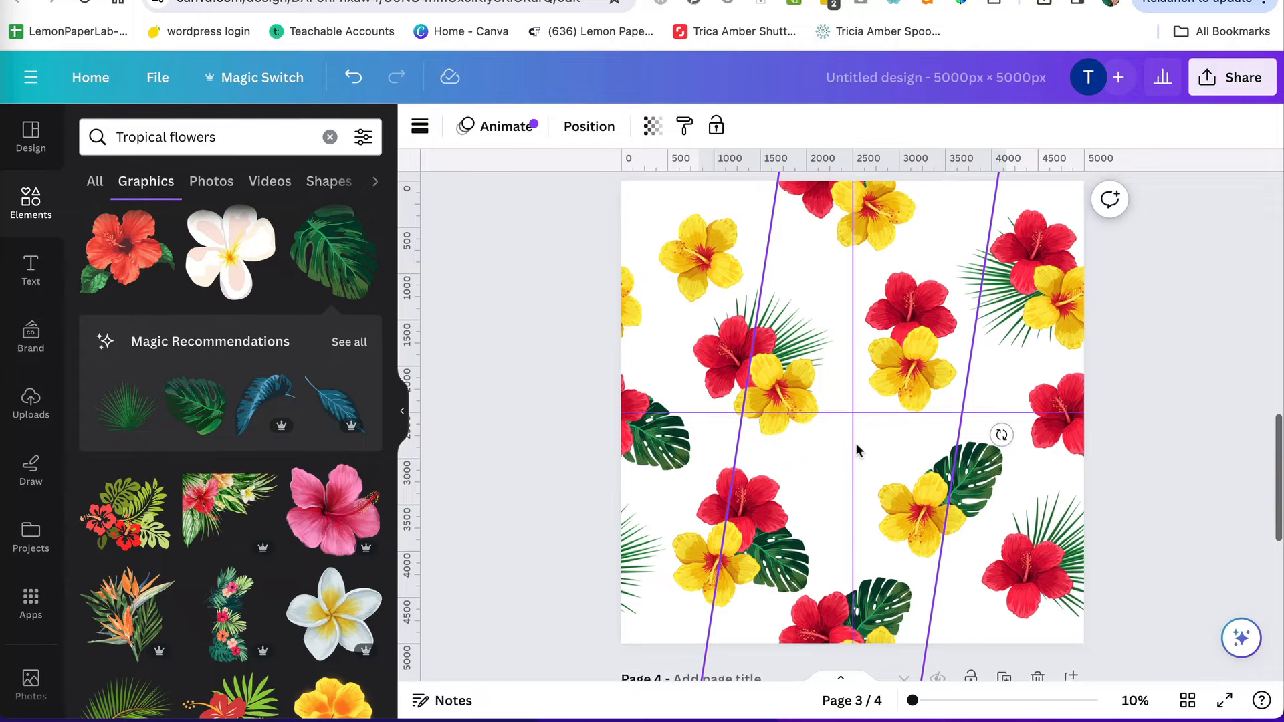
{"action": "left_click_drag", "start_coordinate": [873, 644], "coordinate": [914, 643]}
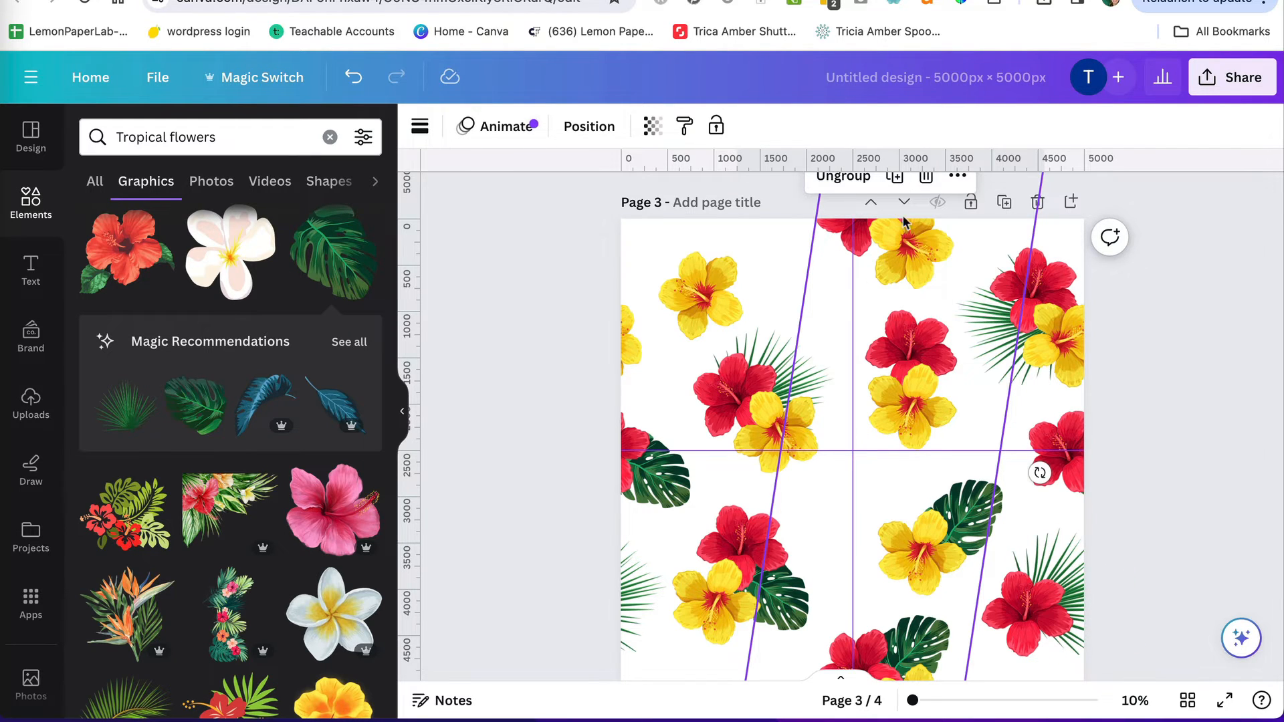
Send the edge-cluster group on page 3 to the back, and bring it forward one layer above the white background.
{"action": "left_click", "coordinate": [589, 131]}
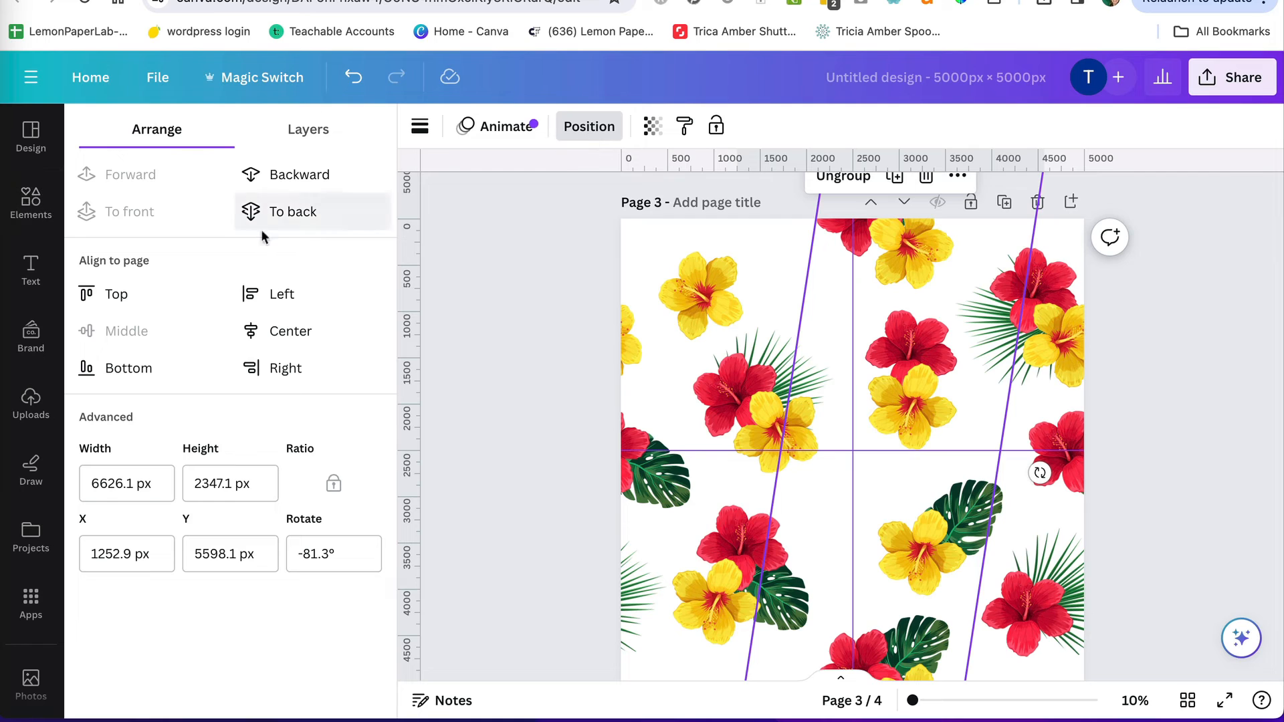
{"action": "left_click", "coordinate": [295, 221]}
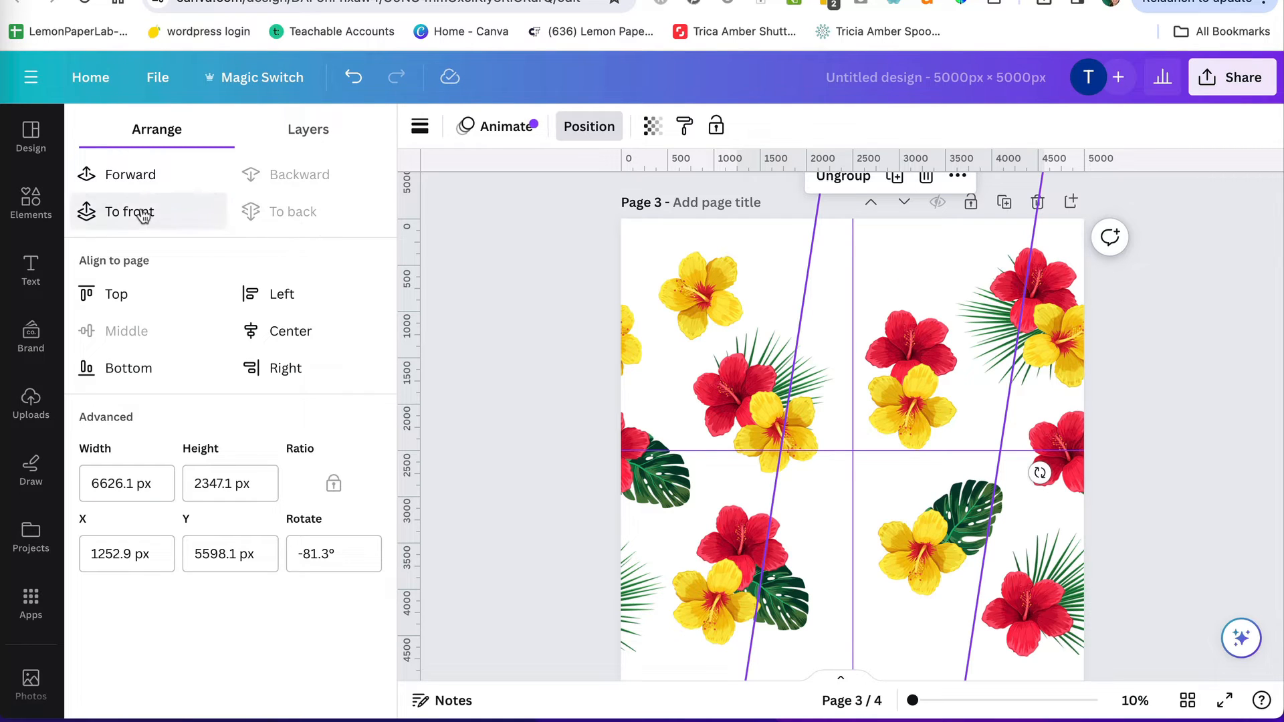
{"action": "left_click", "coordinate": [143, 179]}
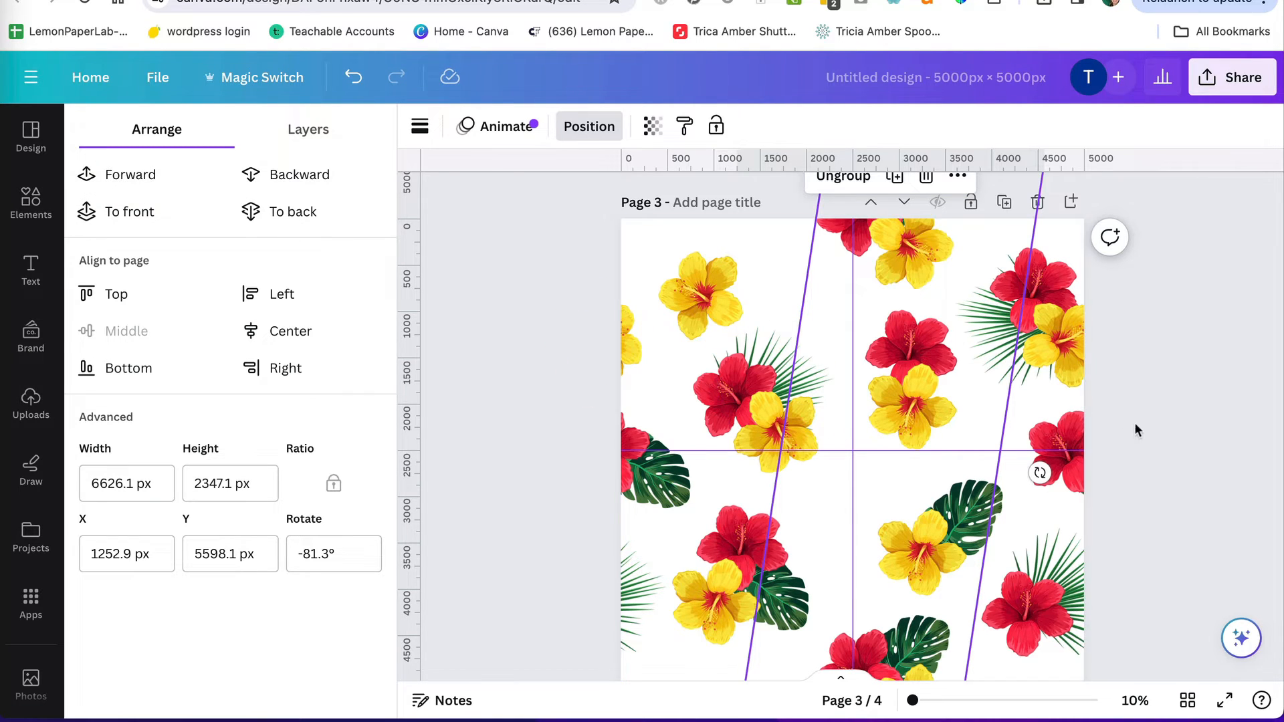
{"action": "left_click", "coordinate": [1185, 356]}
{"action": "scroll", "coordinate": [1195, 442], "scroll_direction": "down", "scroll_amount": 2}
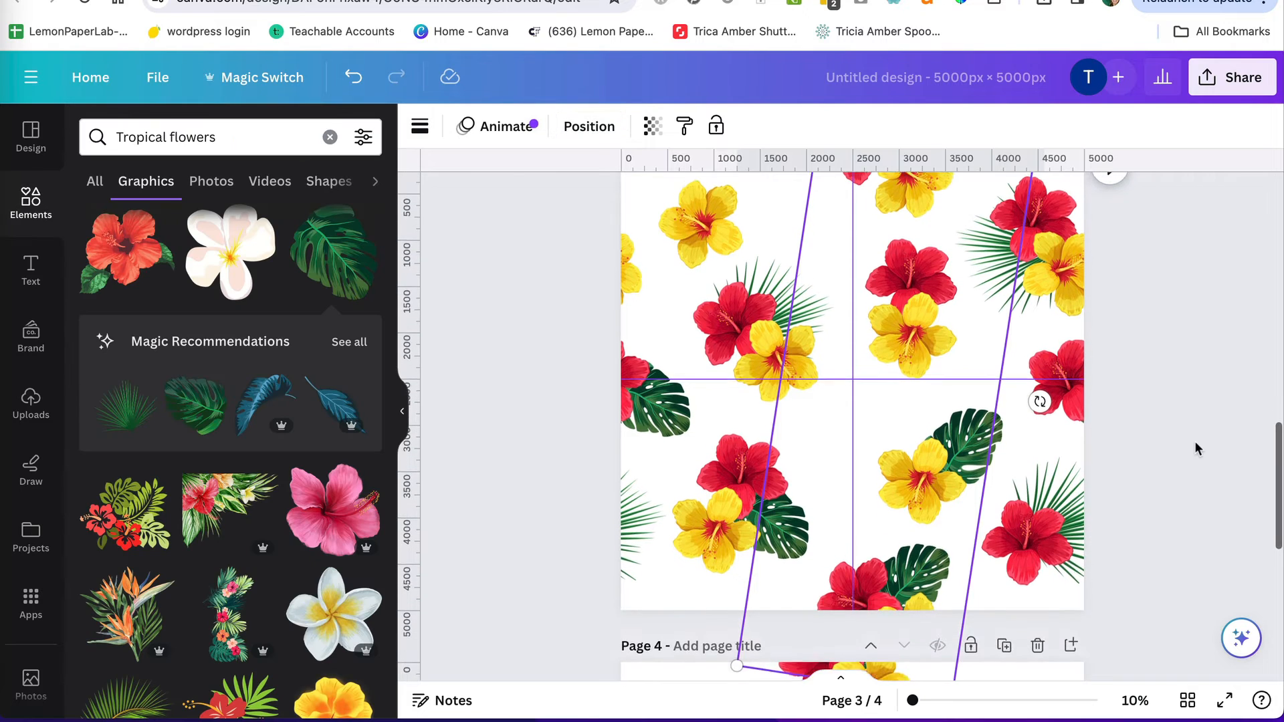
Rotate the red and yellow flower pair in page 3's upper-right quarter clockwise and move it down onto the horizontal guide.
{"action": "scroll", "coordinate": [1194, 441], "scroll_direction": "up", "scroll_amount": 1}
{"action": "scroll", "coordinate": [1194, 443], "scroll_direction": "up", "scroll_amount": 1}
{"action": "left_click", "coordinate": [906, 319]}
{"action": "left_click", "coordinate": [924, 392], "text": "shift"}
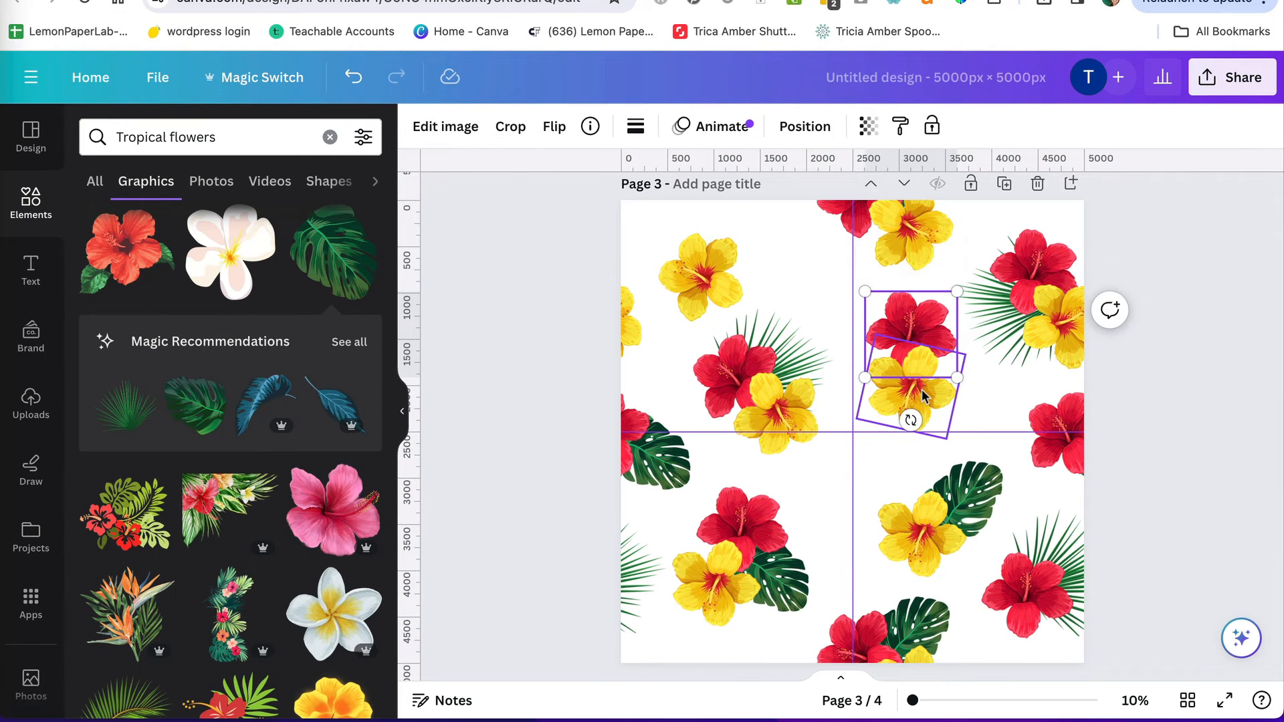
{"action": "left_click_drag", "start_coordinate": [910, 481], "coordinate": [819, 394]}
{"action": "left_click_drag", "start_coordinate": [938, 394], "coordinate": [941, 455]}
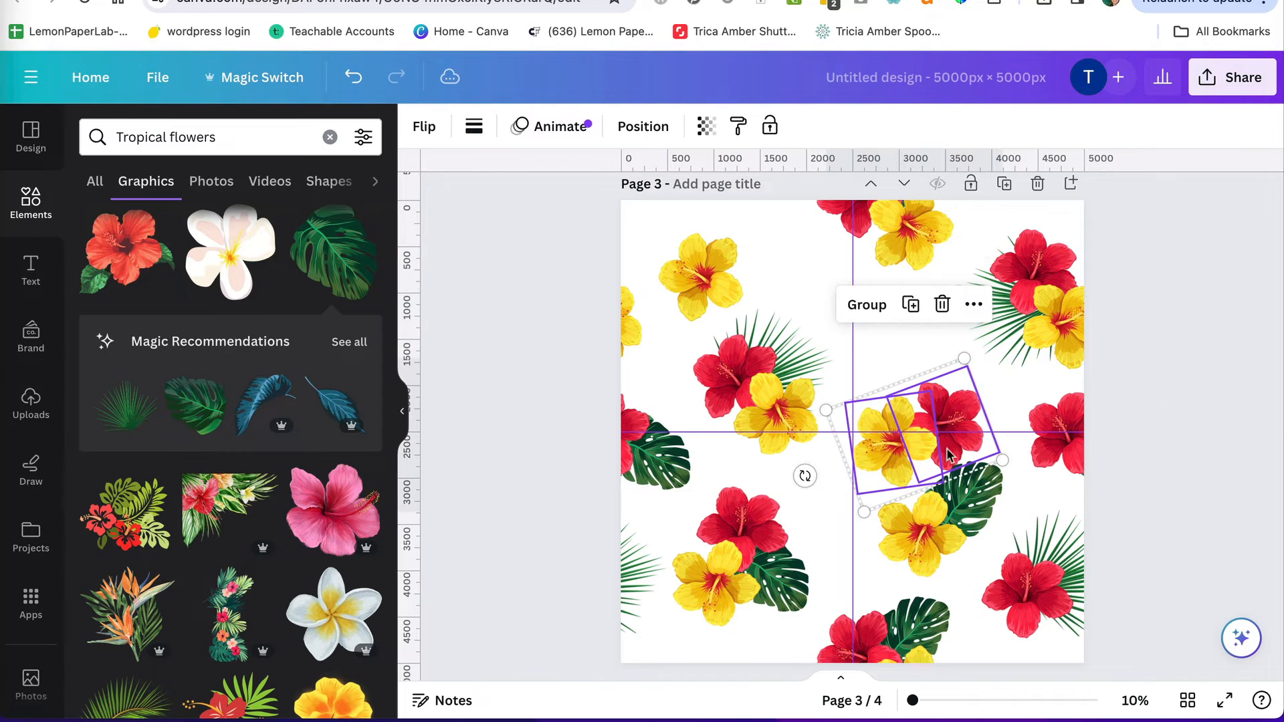
Move the yellow flower with its monstera leaf above the horizontal guide and the red and yellow pair below it.
{"action": "left_click", "coordinate": [910, 533]}
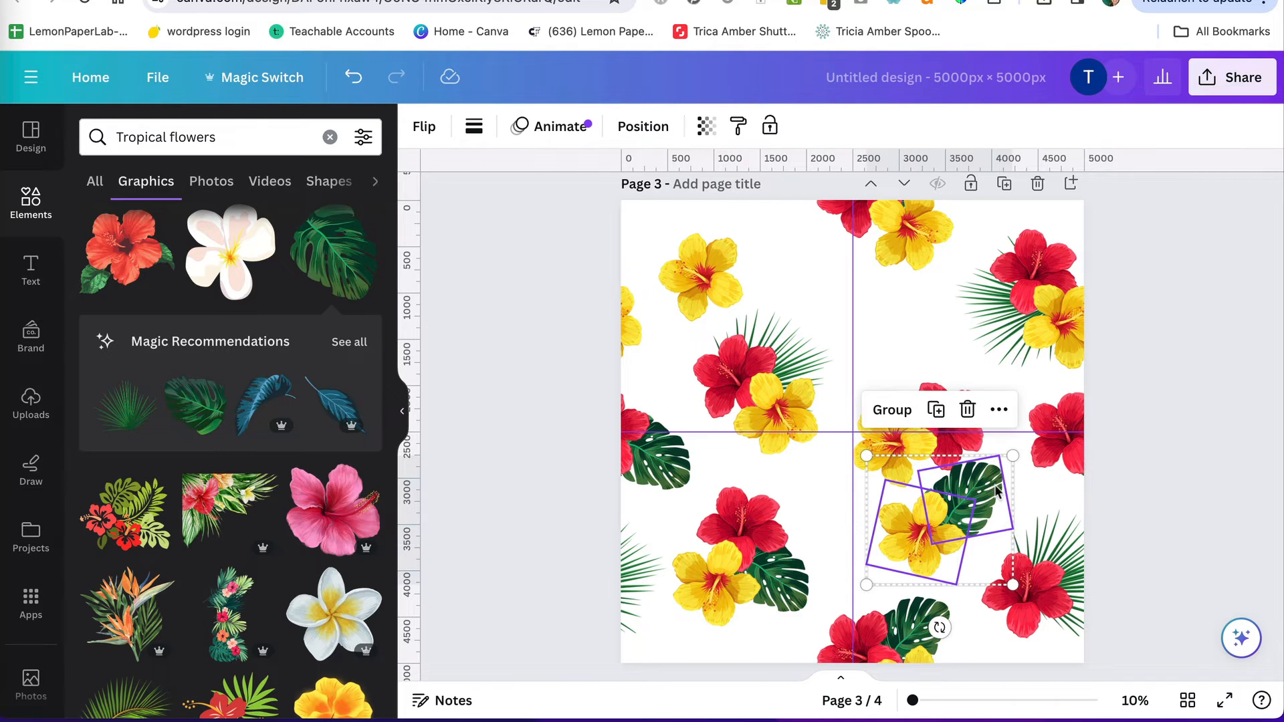
{"action": "left_click_drag", "start_coordinate": [975, 500], "coordinate": [936, 321]}
{"action": "left_click", "coordinate": [954, 424]}
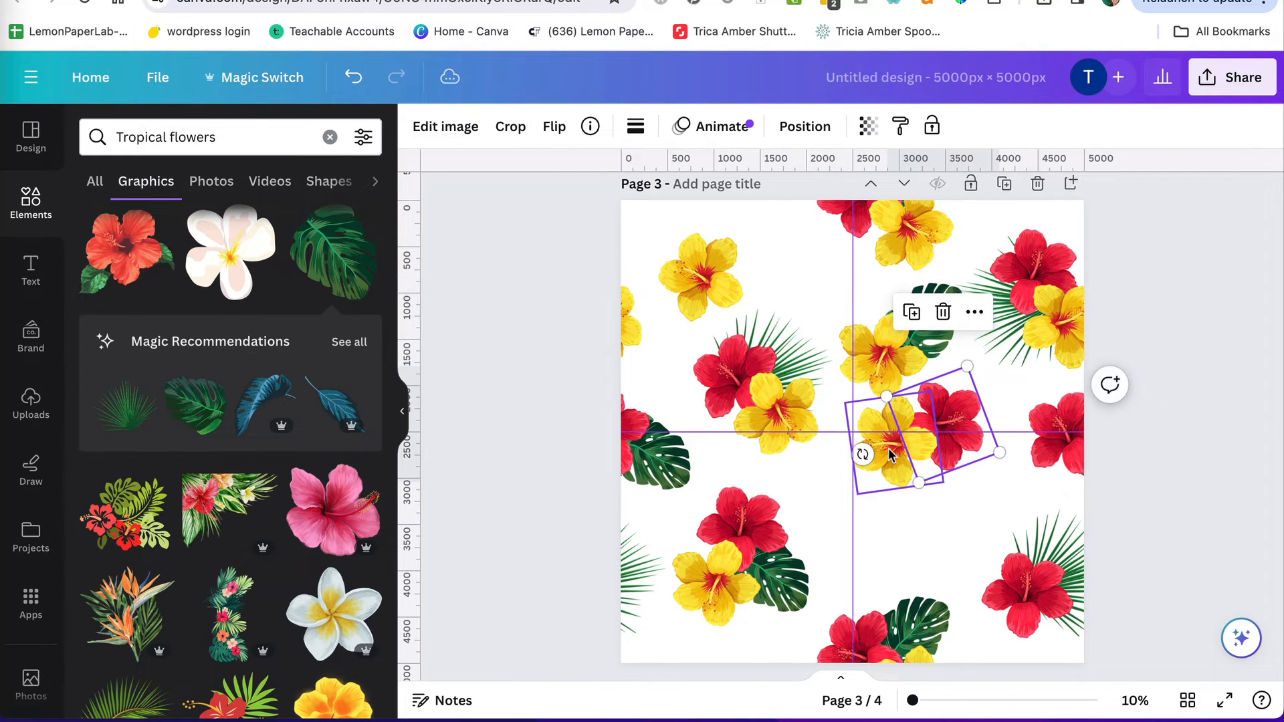
{"action": "left_click", "coordinate": [885, 456], "text": "shift"}
{"action": "left_click_drag", "start_coordinate": [938, 433], "coordinate": [931, 513]}
Rotate the yellow flower and its monstera leaf clockwise so the leaf points to the lower right, just above the horizontal guide.
{"action": "left_click", "coordinate": [931, 325]}
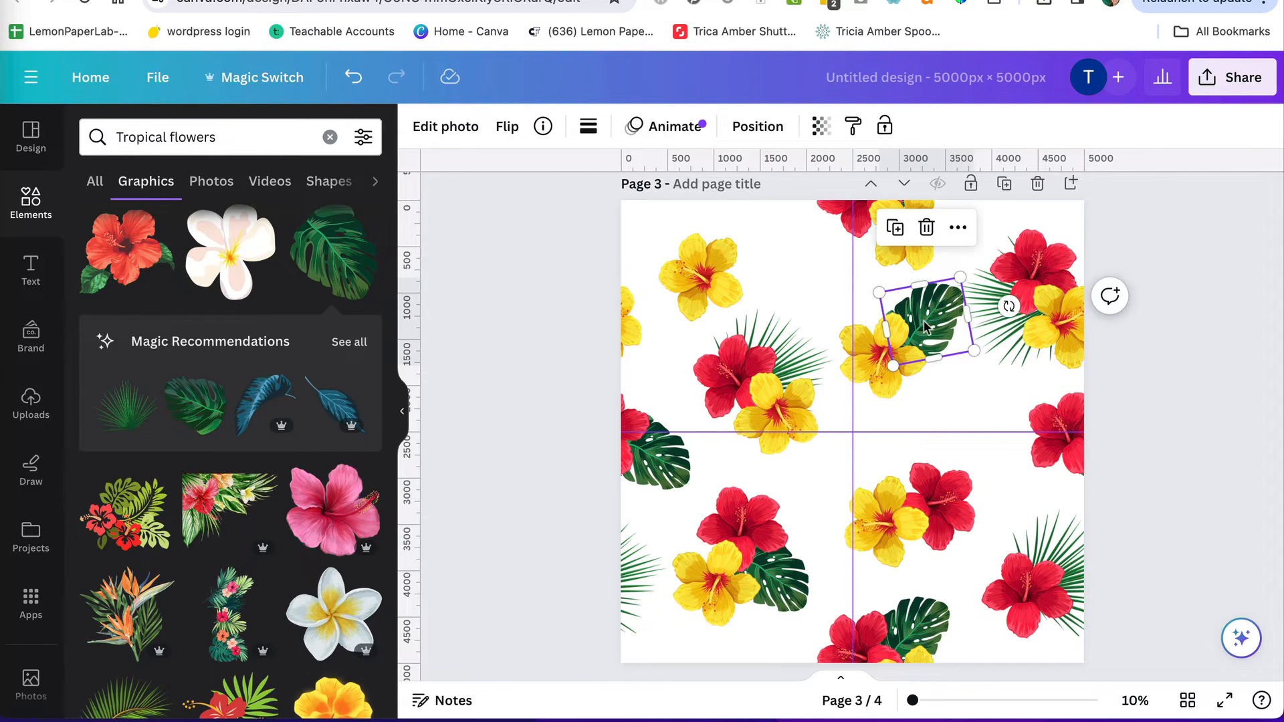
{"action": "left_click", "coordinate": [878, 366], "text": "shift"}
{"action": "left_click_drag", "start_coordinate": [897, 450], "coordinate": [930, 361]}
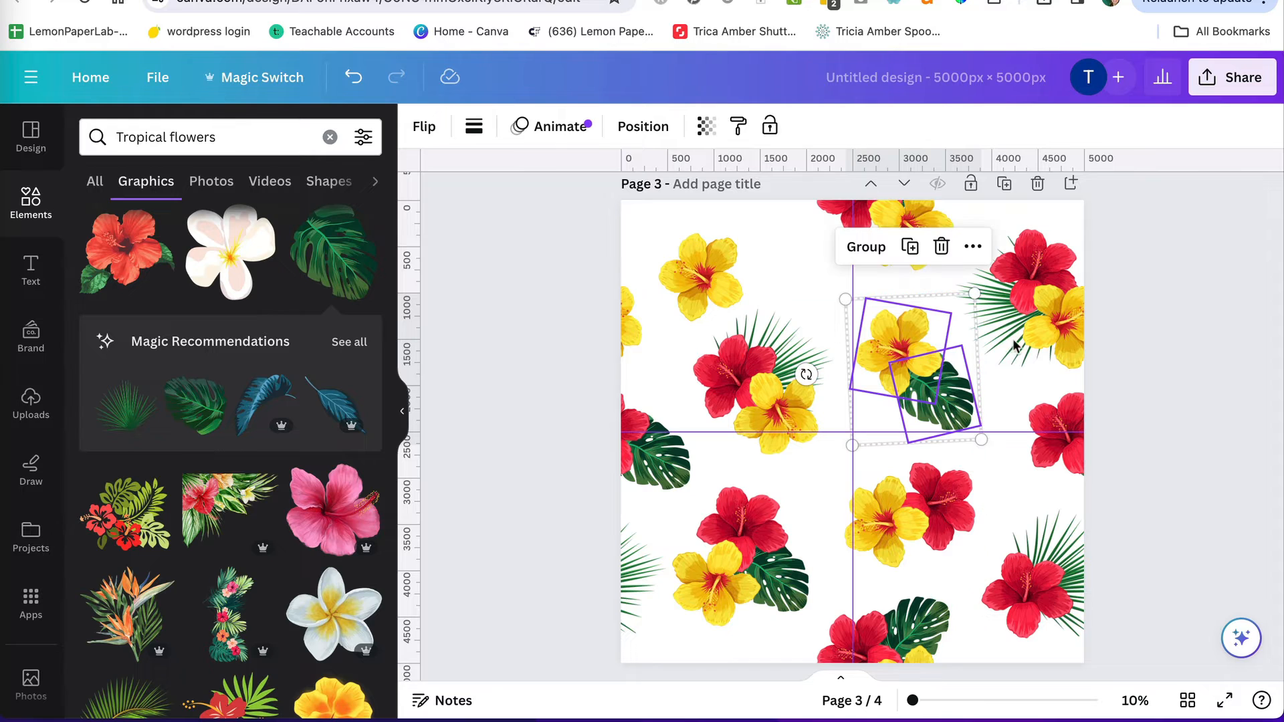
{"action": "left_click", "coordinate": [1162, 296]}
Move the single yellow flower in page 3's upper-left quarter to the right and rotate it slightly.
{"action": "left_click", "coordinate": [717, 268]}
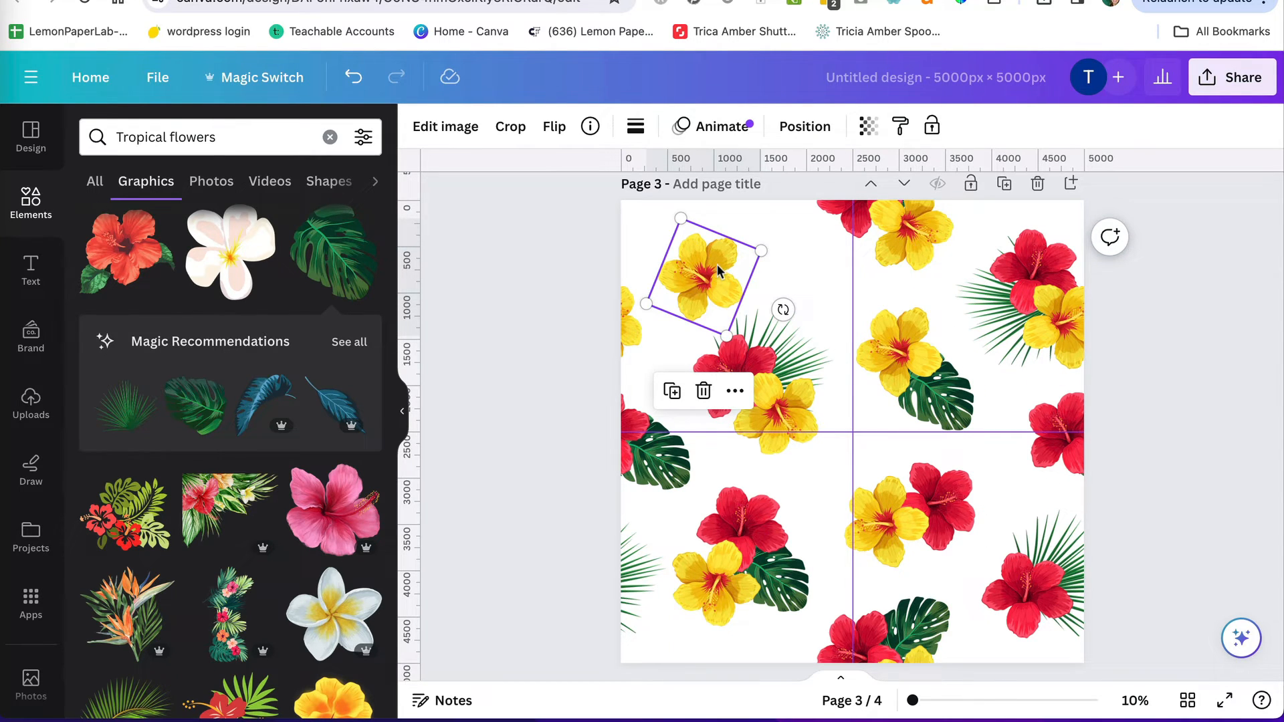
{"action": "left_click_drag", "start_coordinate": [717, 268], "coordinate": [774, 252]}
{"action": "left_click_drag", "start_coordinate": [837, 290], "coordinate": [838, 294]}
{"action": "left_click_drag", "start_coordinate": [765, 263], "coordinate": [782, 279]}
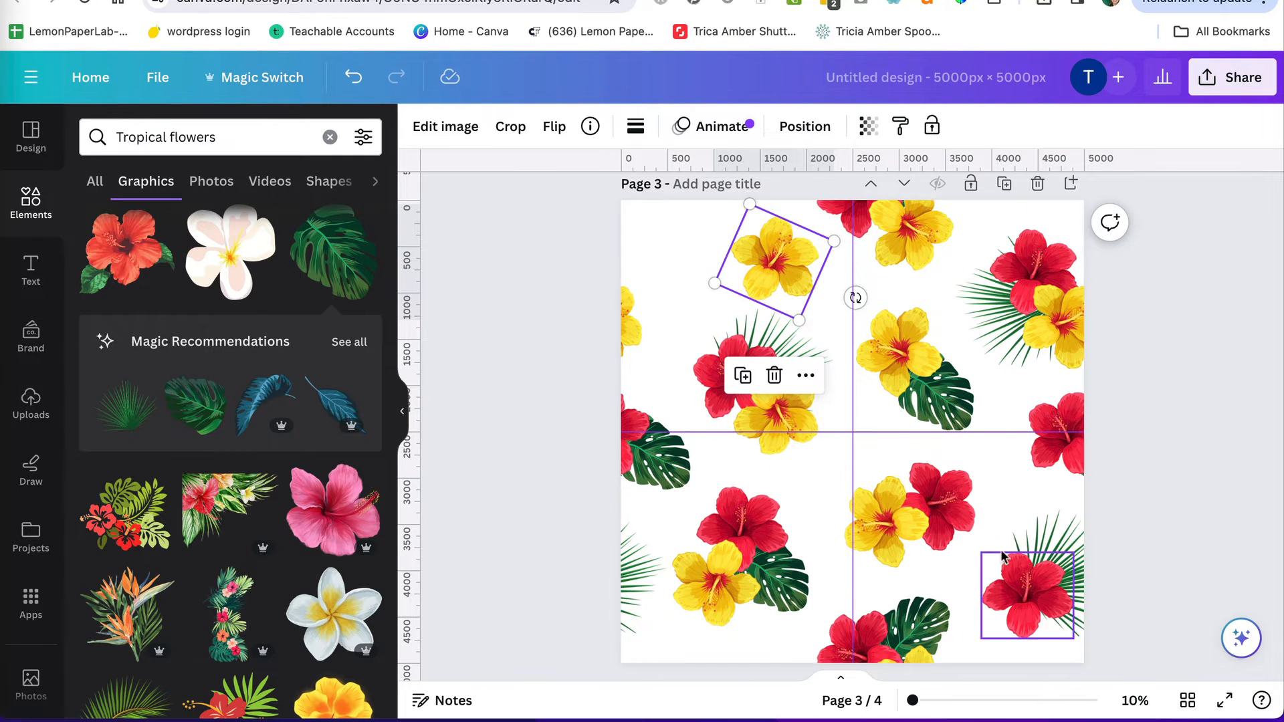
Duplicate the red flower in page 3's lower-right corner and place the copy just left of the single yellow flower at upper left.
{"action": "left_click", "coordinate": [1021, 594]}
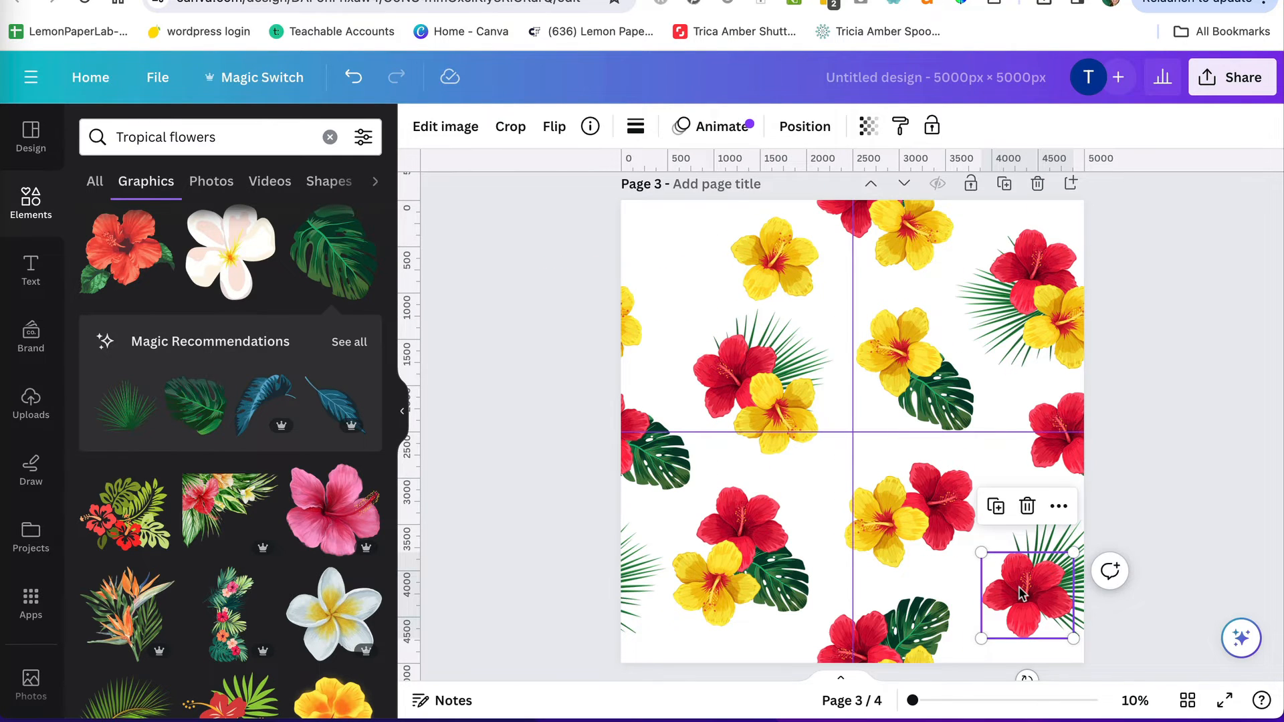
{"action": "key", "text": "super+d"}
{"action": "left_click_drag", "start_coordinate": [1019, 589], "coordinate": [689, 254]}
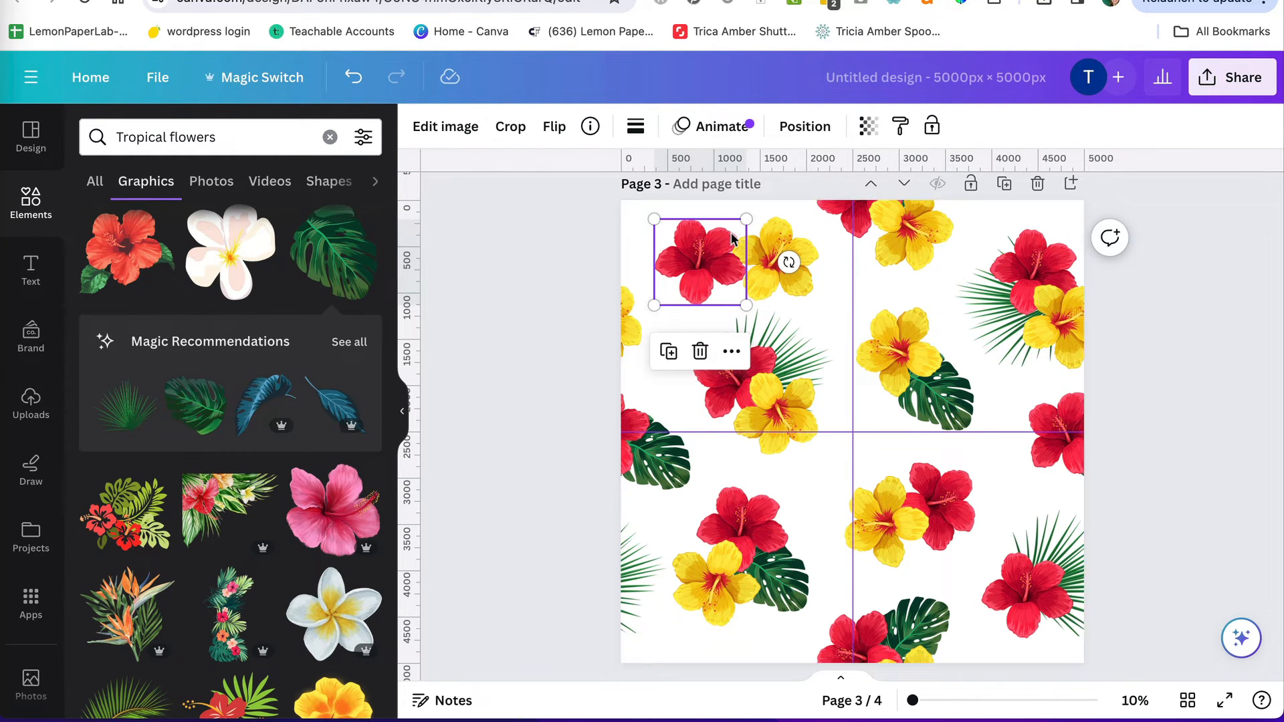
Duplicate the palm leaf in page 3's lower-right corner, rotate it to about 15.7° and place the copy above the upper-left red and yellow flowers.
{"action": "left_click", "coordinate": [1064, 544]}
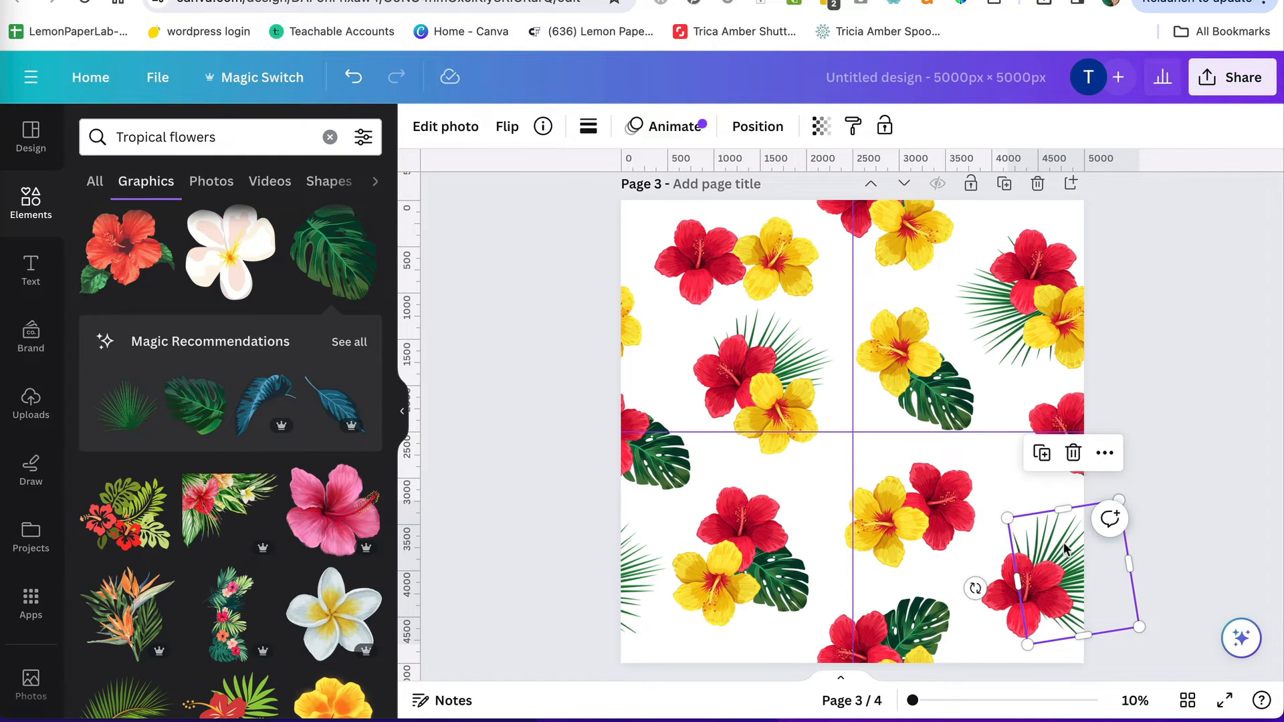
{"action": "key", "text": "super+d"}
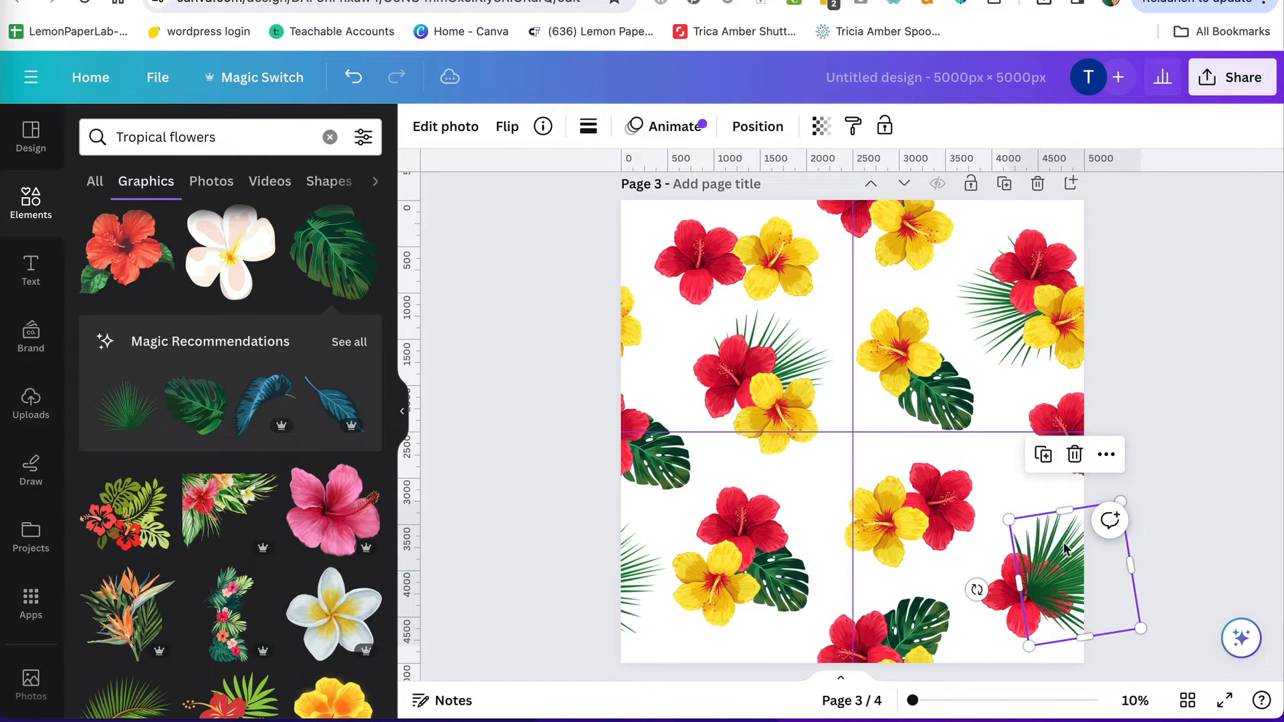
{"action": "left_click_drag", "start_coordinate": [1060, 569], "coordinate": [765, 269]}
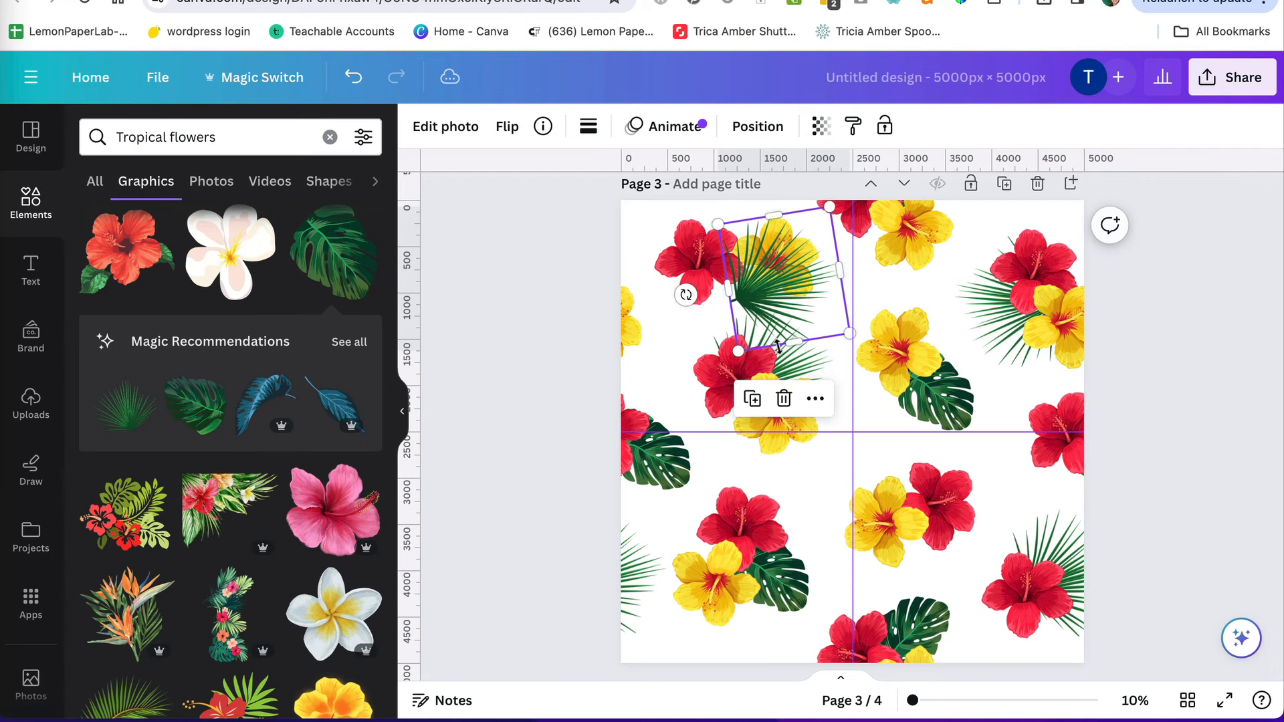
{"action": "left_click_drag", "start_coordinate": [687, 293], "coordinate": [767, 322]}
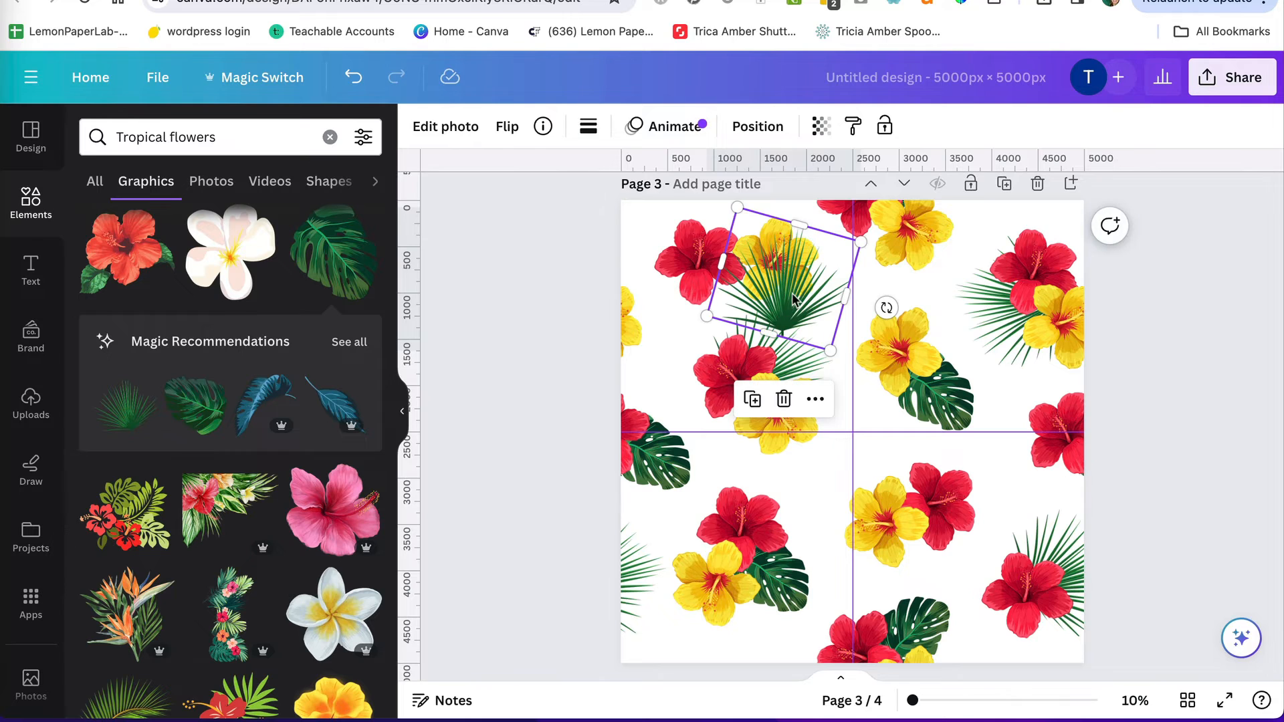
{"action": "left_click_drag", "start_coordinate": [792, 278], "coordinate": [746, 230]}
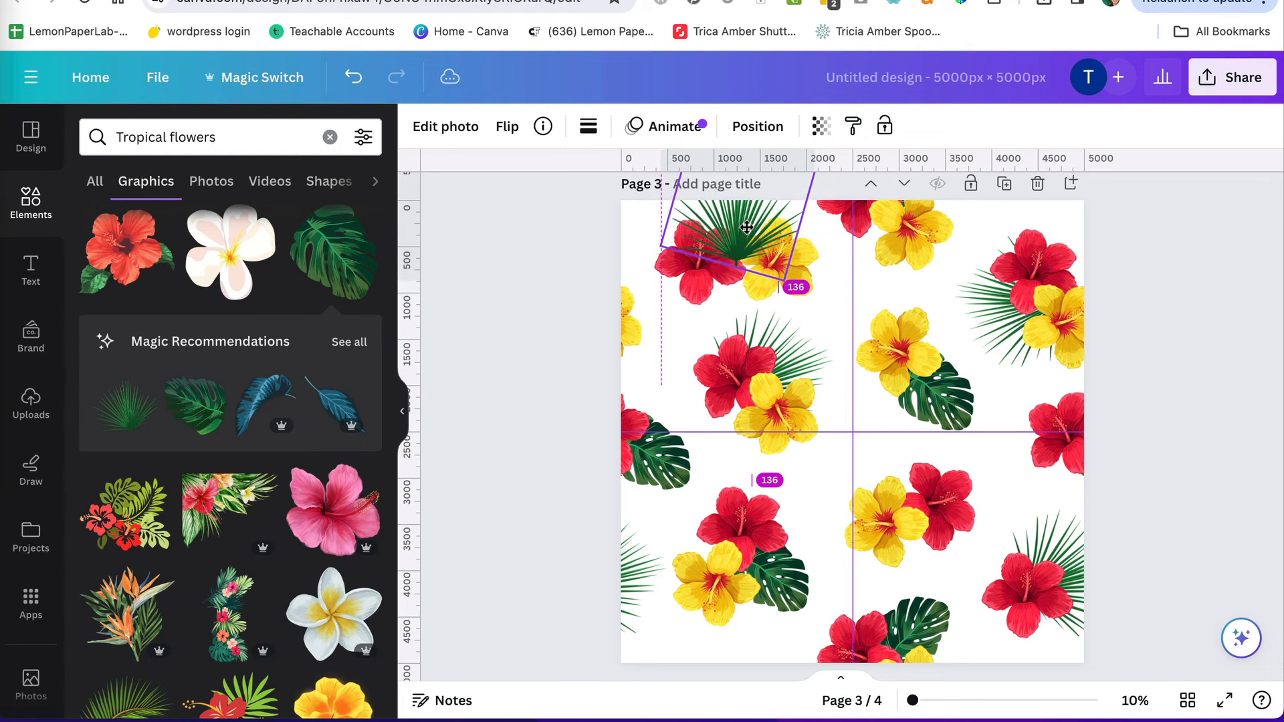
Send the copied palm leaf to the back of page 3, then bring it forward one level in front of the background.
{"action": "left_click", "coordinate": [757, 129]}
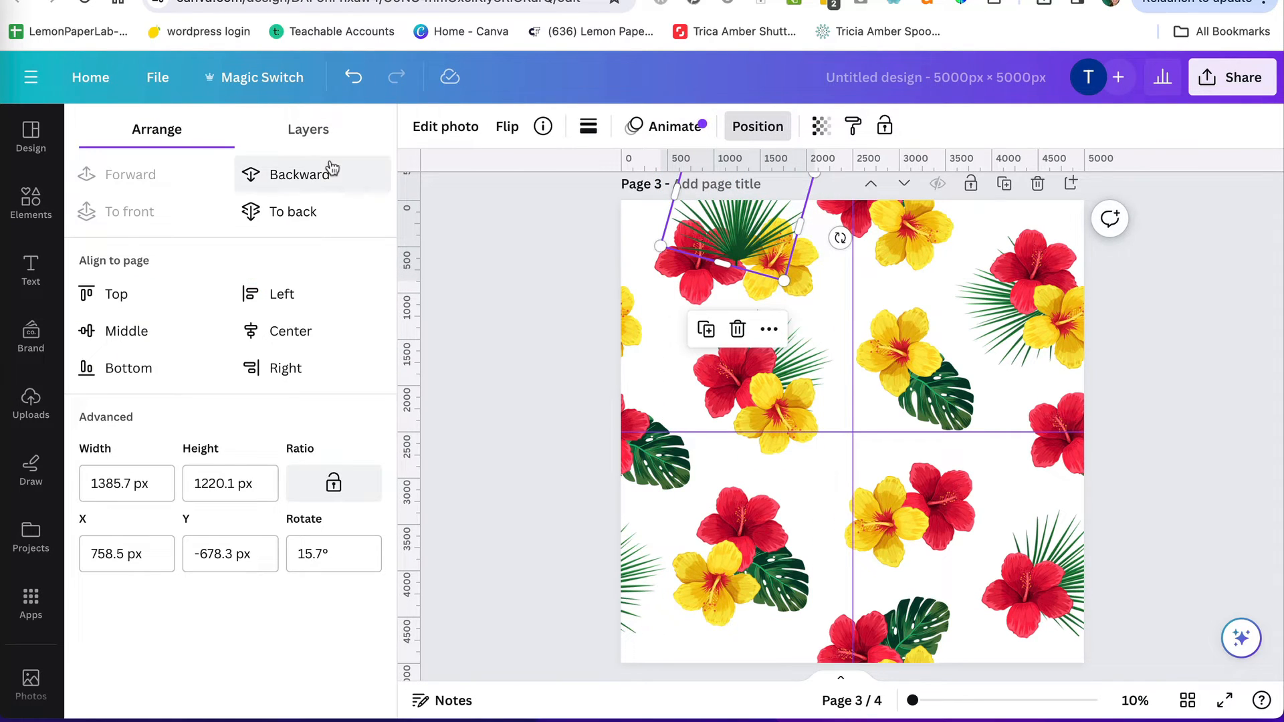
{"action": "left_click", "coordinate": [309, 210]}
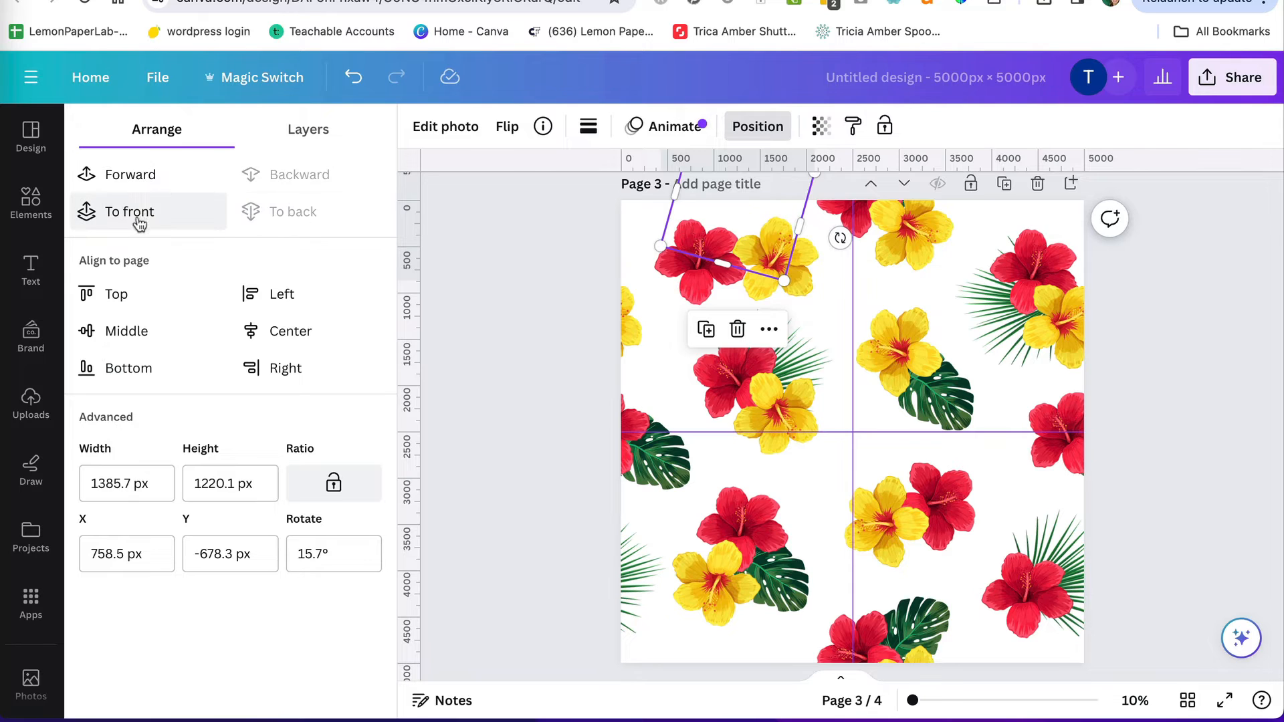
{"action": "left_click", "coordinate": [138, 176]}
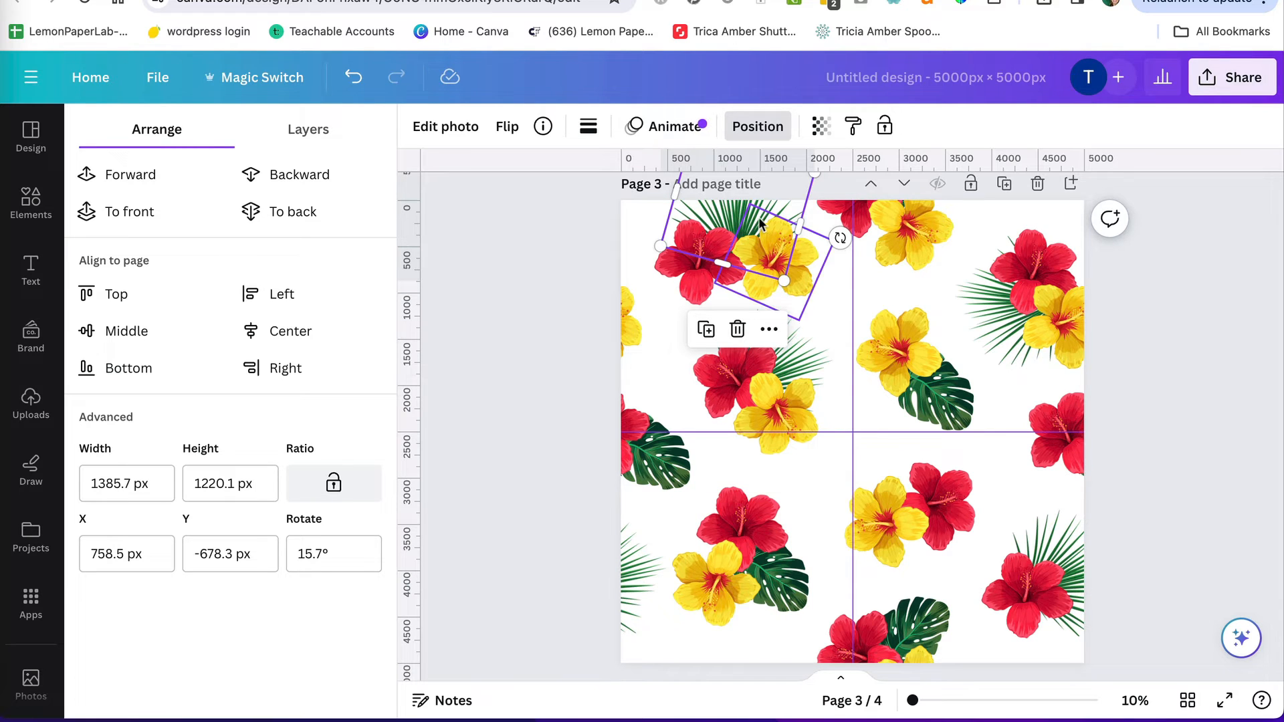
Copy page 3's upper-left palm leaf, red flower and yellow flower onto page 4, deleting the old flower group there.
{"action": "left_click", "coordinate": [709, 250], "text": "shift"}
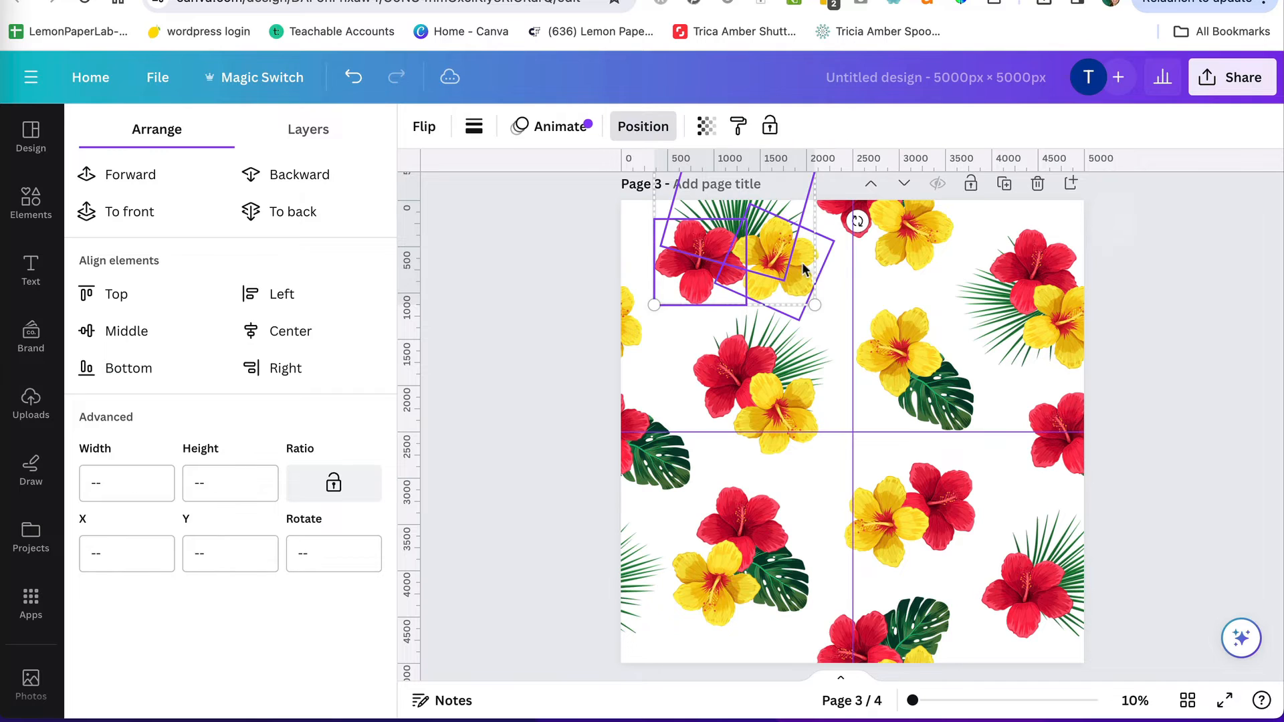
{"action": "left_click", "coordinate": [800, 254], "text": "shift"}
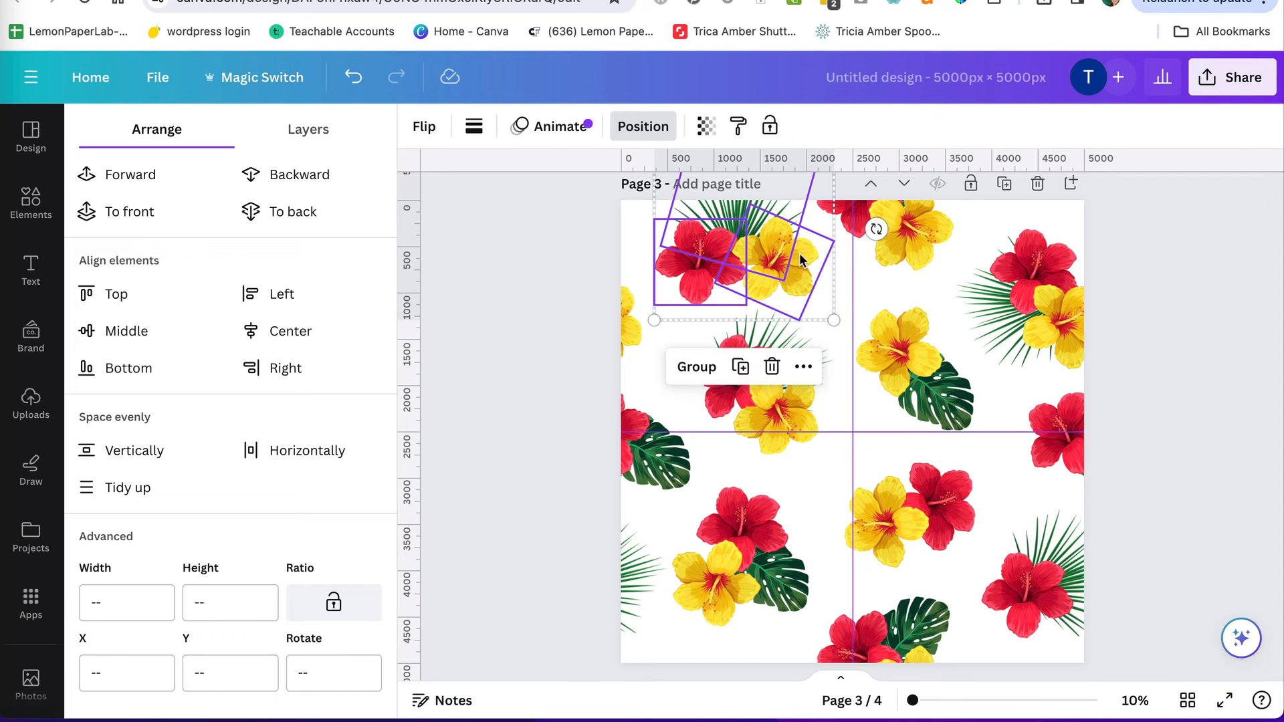
{"action": "scroll", "coordinate": [917, 399], "scroll_direction": "down", "scroll_amount": 8}
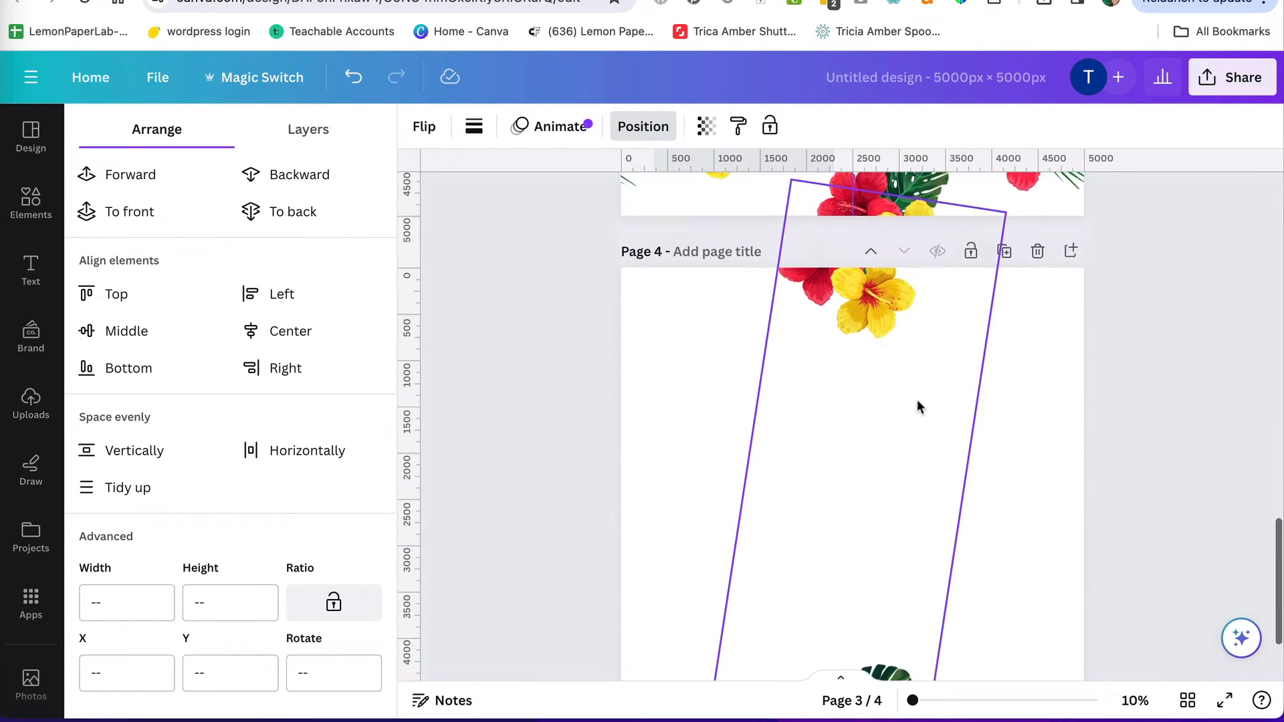
{"action": "scroll", "coordinate": [917, 399], "scroll_direction": "up", "scroll_amount": 1}
{"action": "left_click", "coordinate": [870, 259]}
{"action": "key", "text": "Delete"}
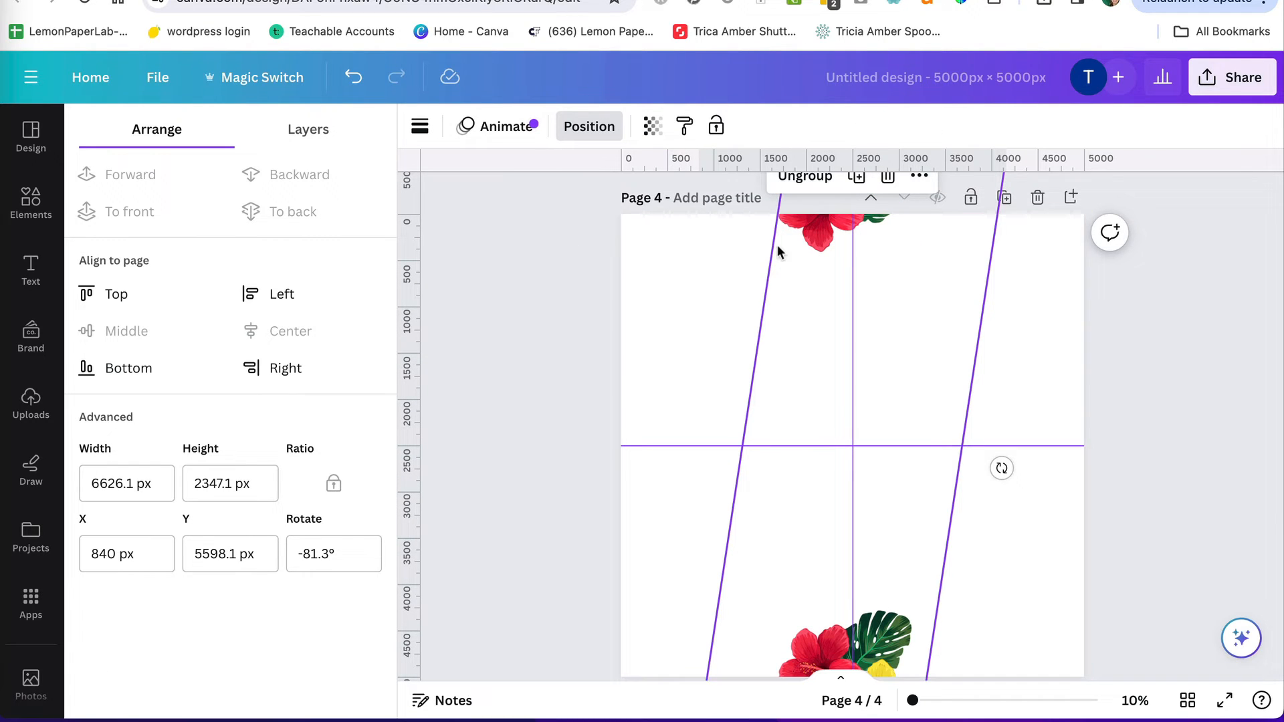
{"action": "left_click", "coordinate": [888, 176]}
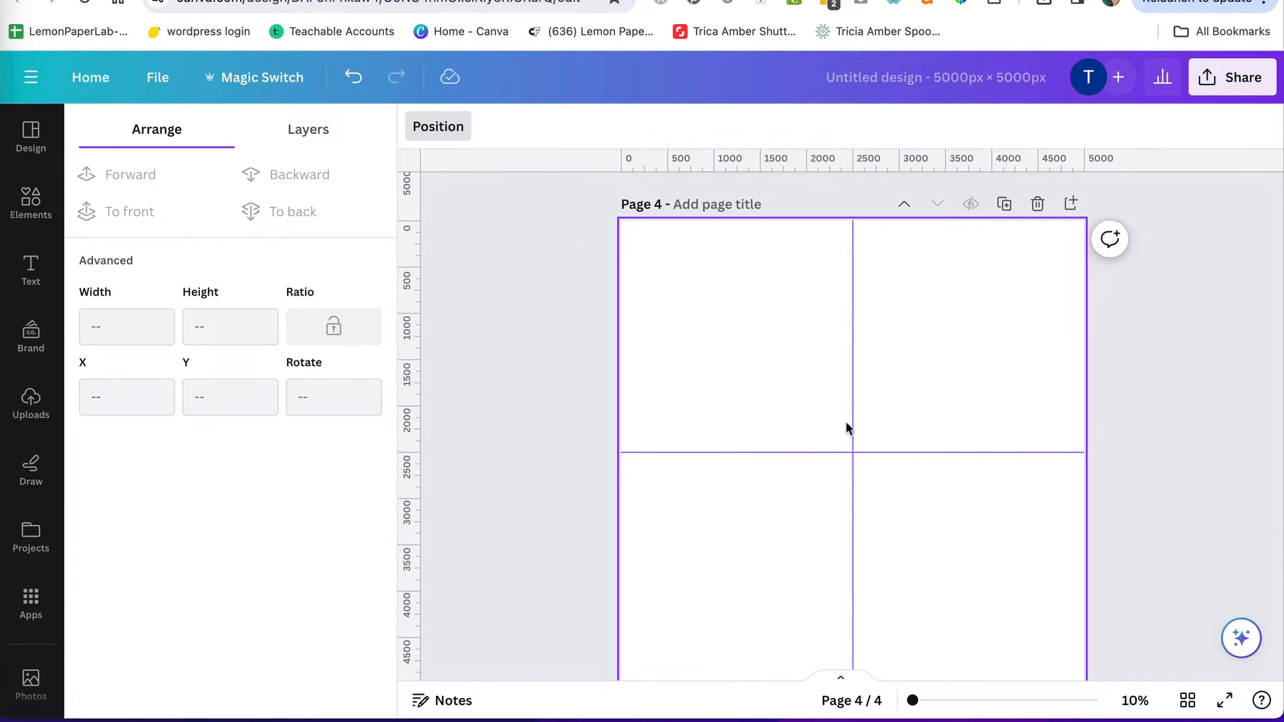
{"action": "left_click", "coordinate": [861, 364]}
{"action": "key", "text": "ctrl+z"}
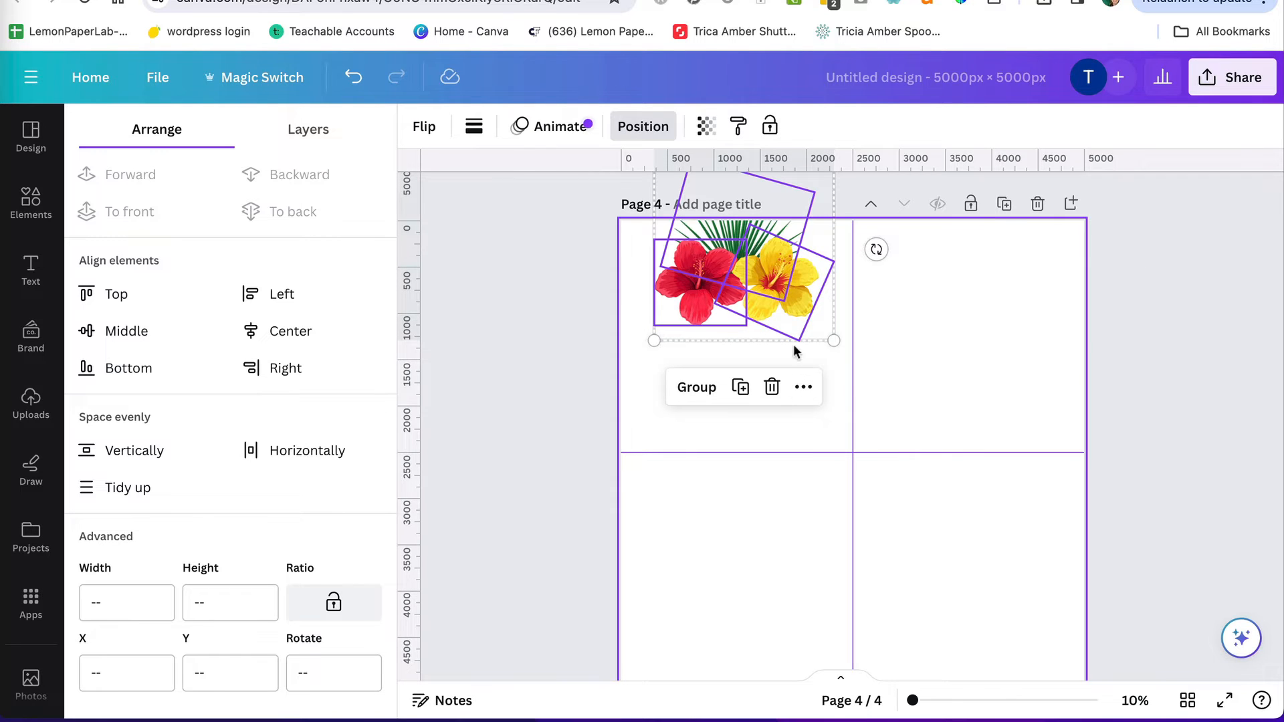
Group the pasted cluster on page 4 and centre it on the page's top edge at the vertical guide.
{"action": "left_click_drag", "start_coordinate": [765, 274], "coordinate": [861, 245]}
{"action": "left_click", "coordinate": [713, 200]}
{"action": "scroll", "coordinate": [1117, 372], "scroll_direction": "down", "scroll_amount": 1}
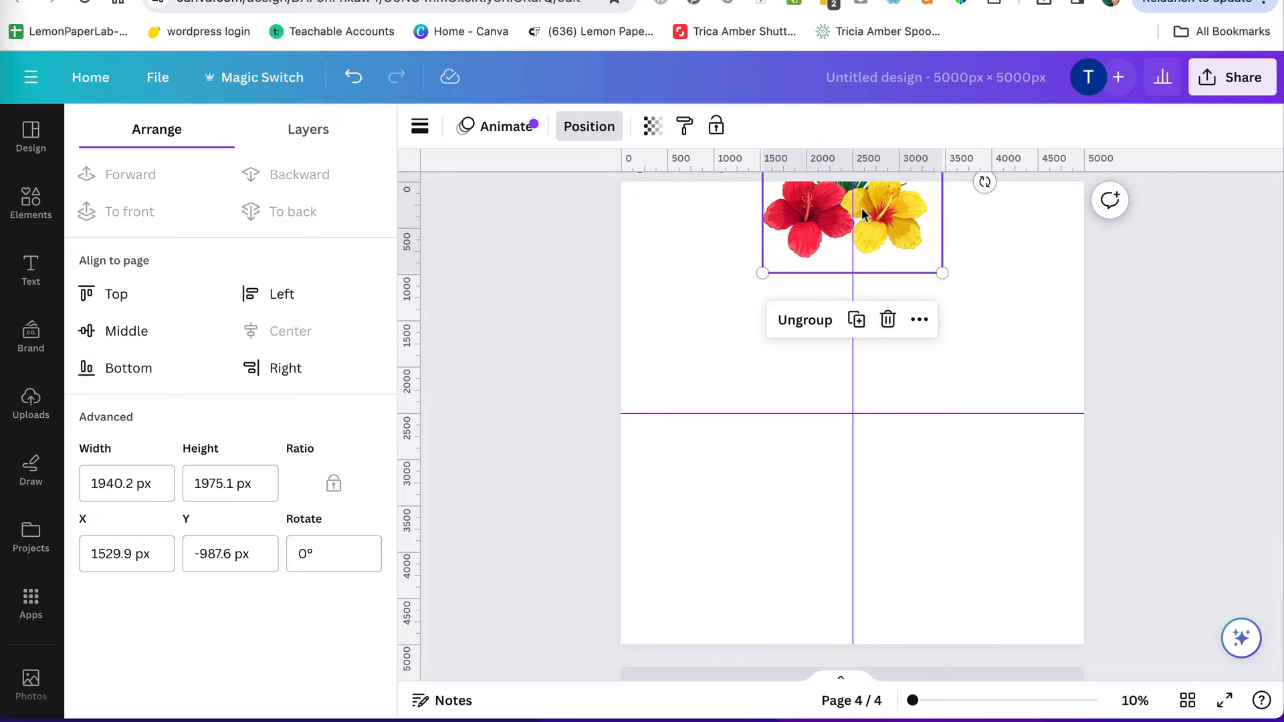
Duplicate the cluster, centre the copy on page 4's bottom edge directly below the original, and group both clusters.
{"action": "key", "text": "ctrl+d"}
{"action": "left_click_drag", "start_coordinate": [861, 208], "coordinate": [873, 667]}
{"action": "scroll", "coordinate": [909, 416], "scroll_direction": "up", "scroll_amount": 1}
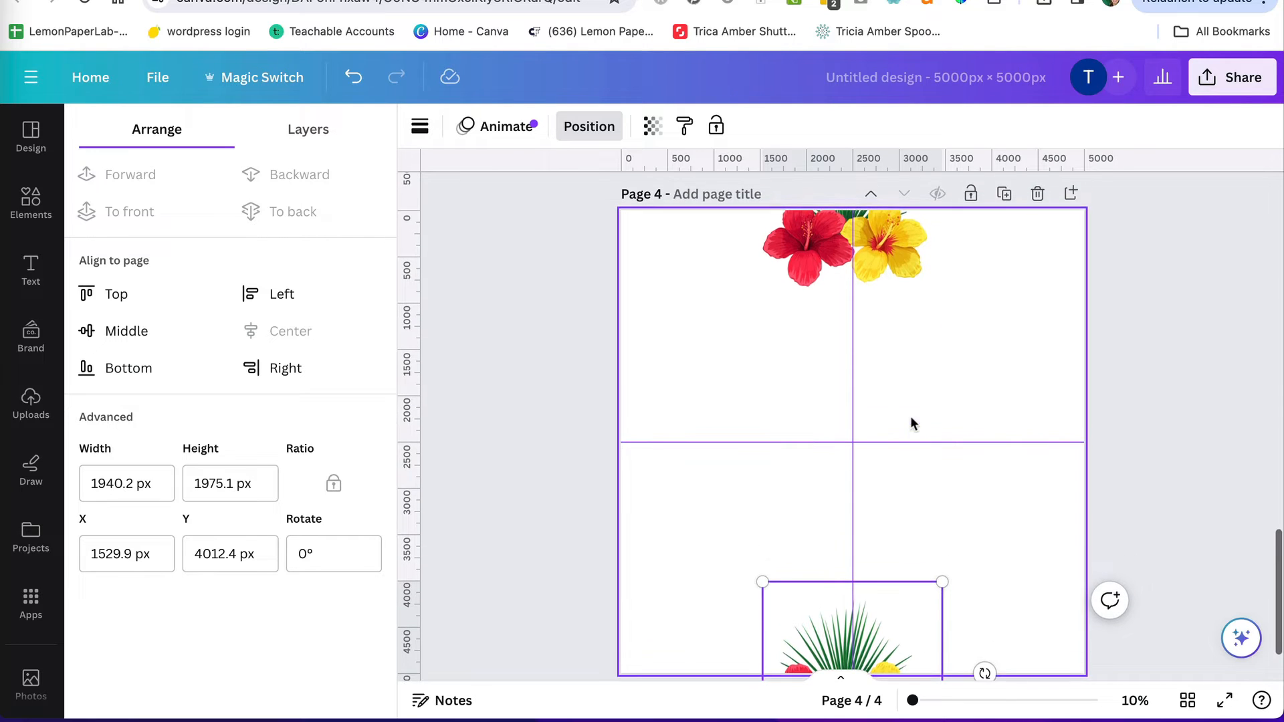
{"action": "left_click", "coordinate": [869, 235], "text": "shift"}
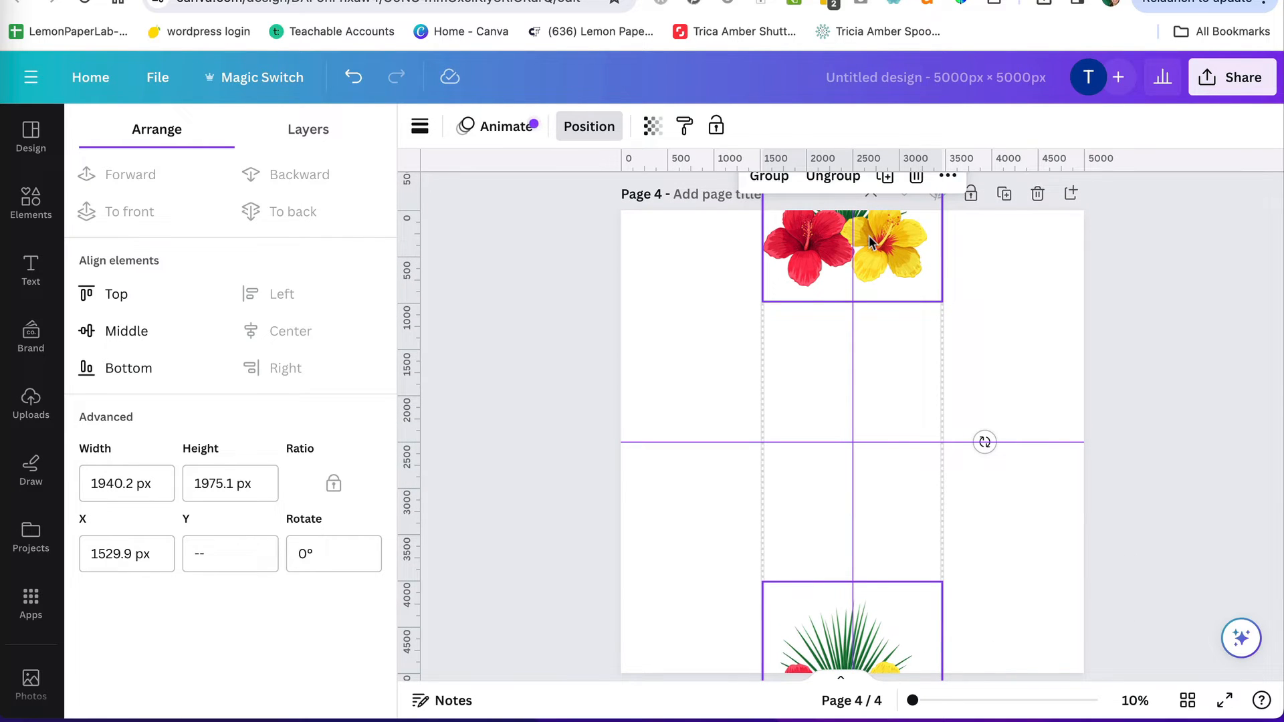
{"action": "left_click", "coordinate": [768, 177]}
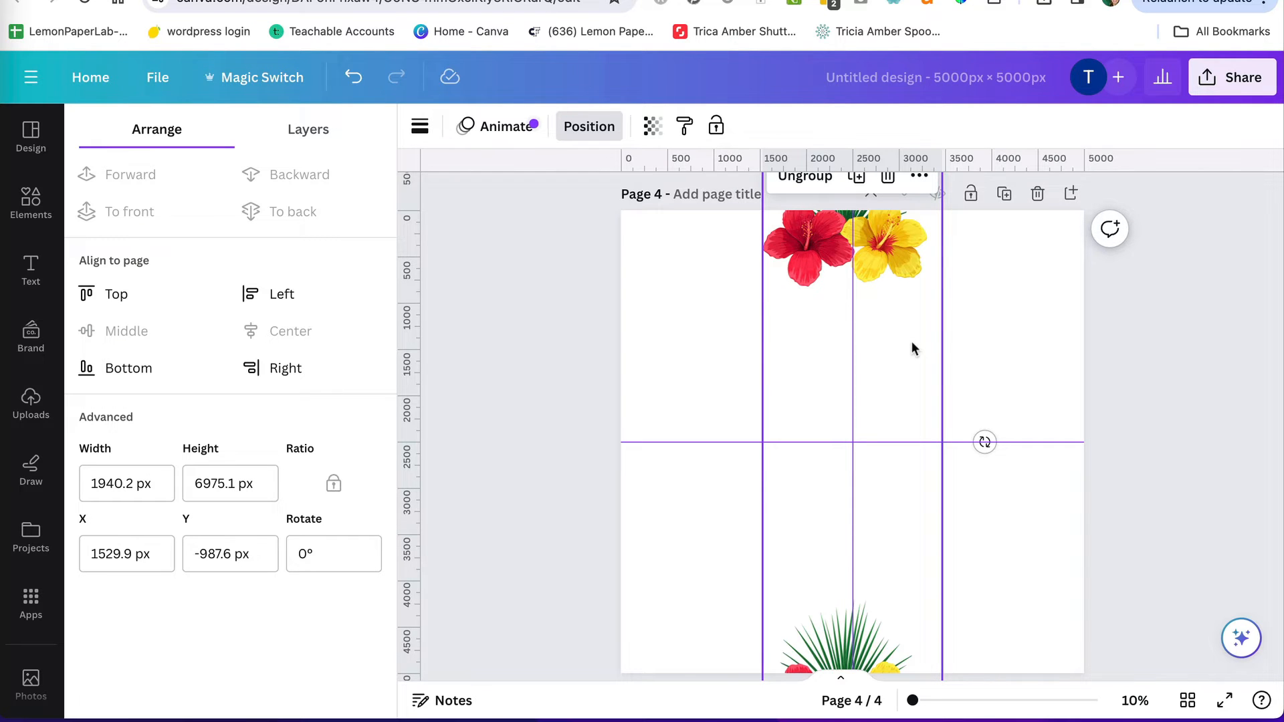
Delete the yellow flower, red flower and palm leaf at the upper left of page 3.
{"action": "scroll", "coordinate": [925, 328], "scroll_direction": "up", "scroll_amount": 6}
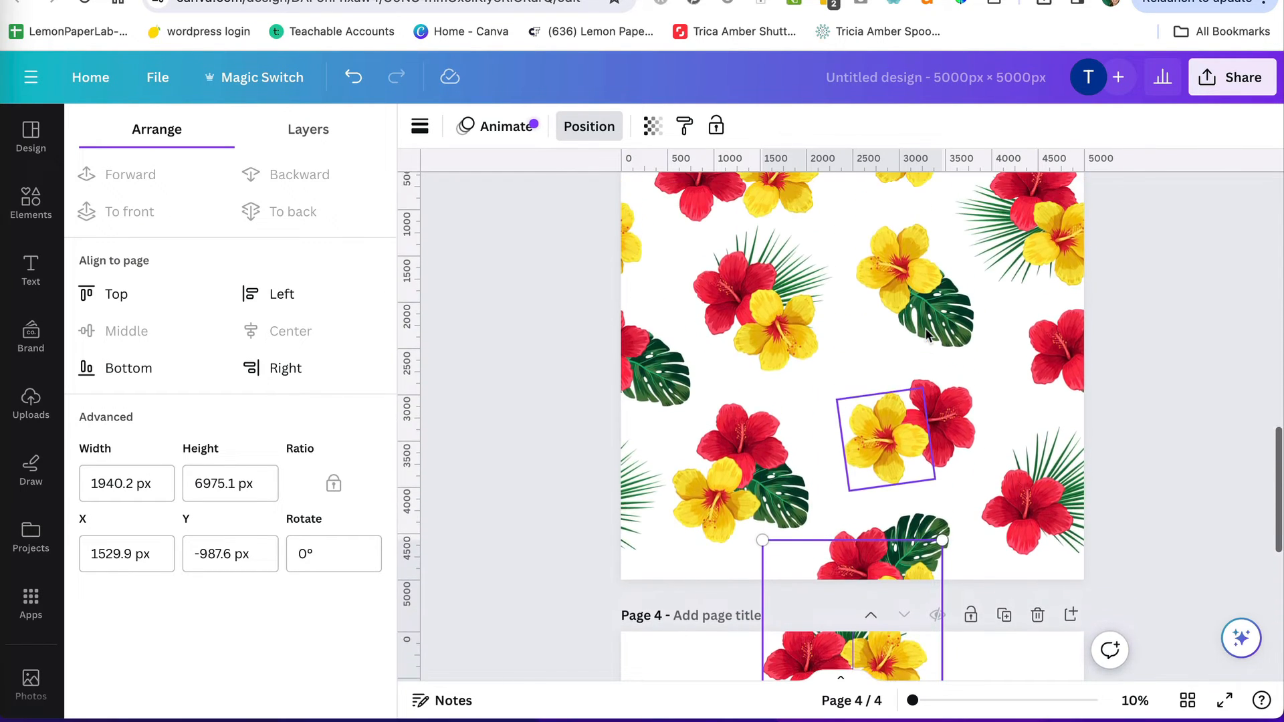
{"action": "scroll", "coordinate": [925, 327], "scroll_direction": "up", "scroll_amount": 2}
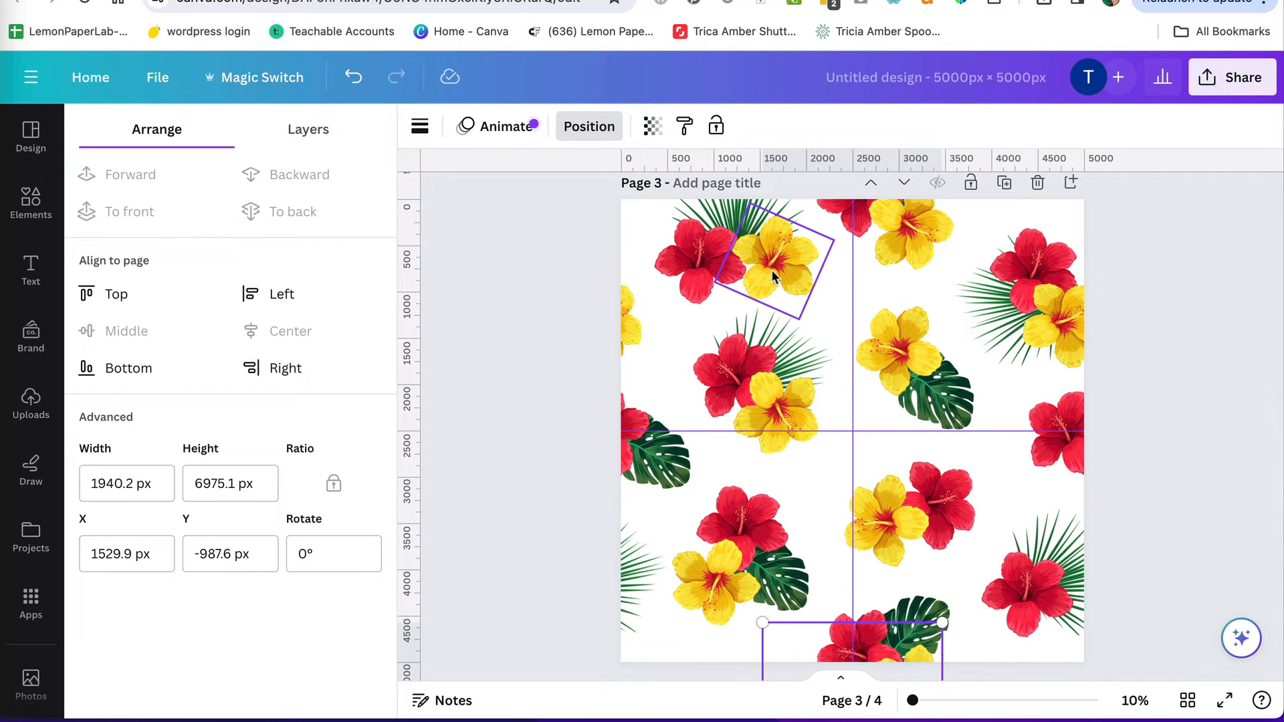
{"action": "left_click", "coordinate": [771, 270]}
{"action": "key", "text": "Delete"}
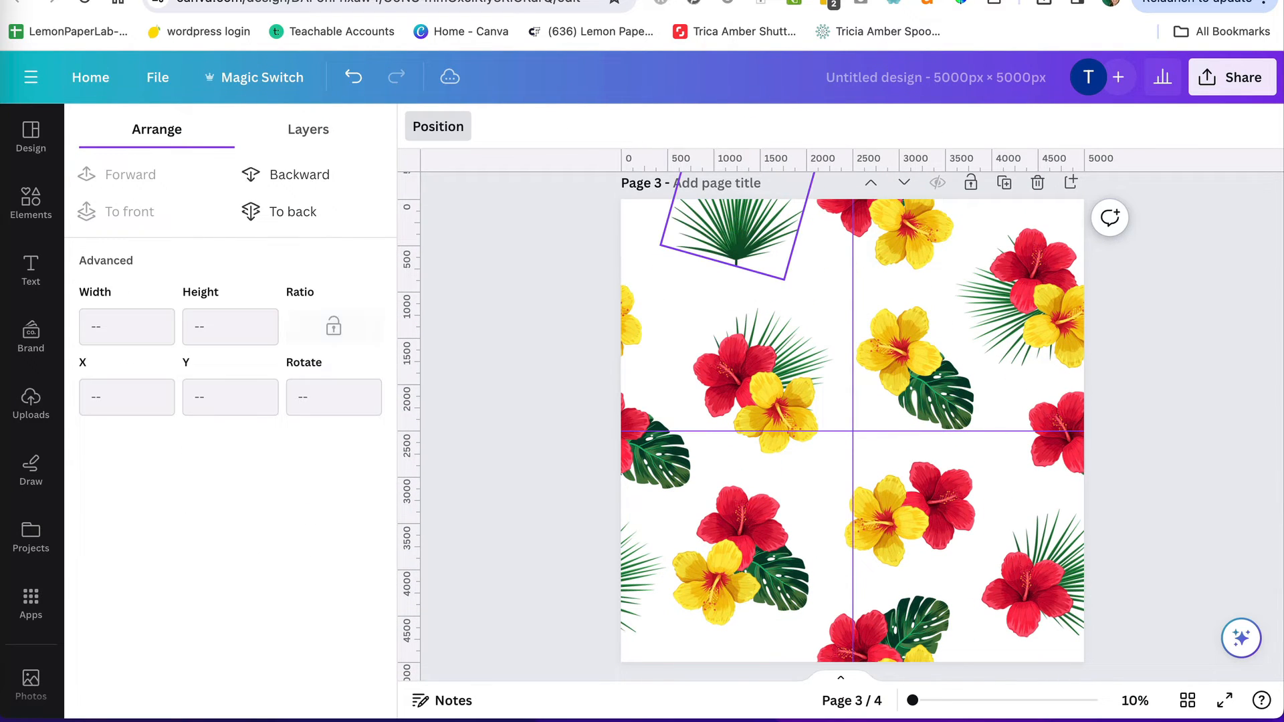
{"action": "left_click", "coordinate": [757, 249]}
{"action": "key", "text": "Delete"}
Paste the grouped top and bottom clusters onto page 3 and move them left into the empty upper-left area, keeping their vertical alignment.
{"action": "left_click", "coordinate": [776, 267]}
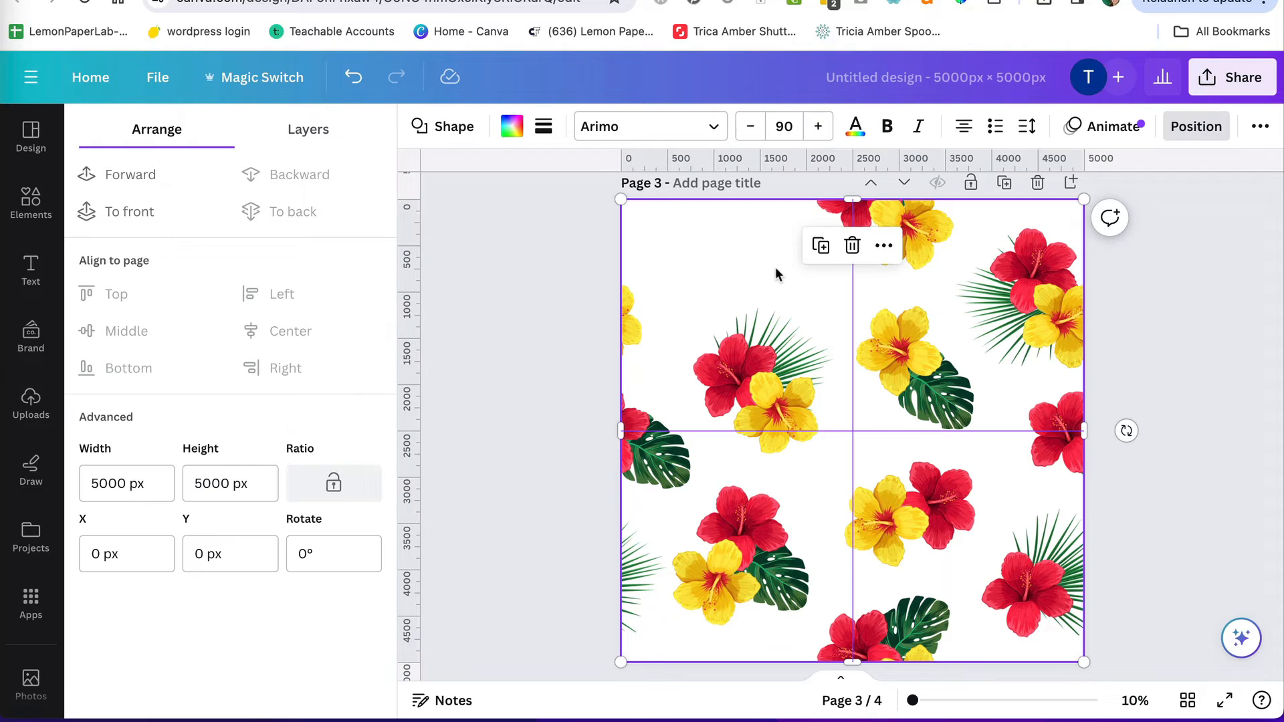
{"action": "left_click", "coordinate": [776, 267]}
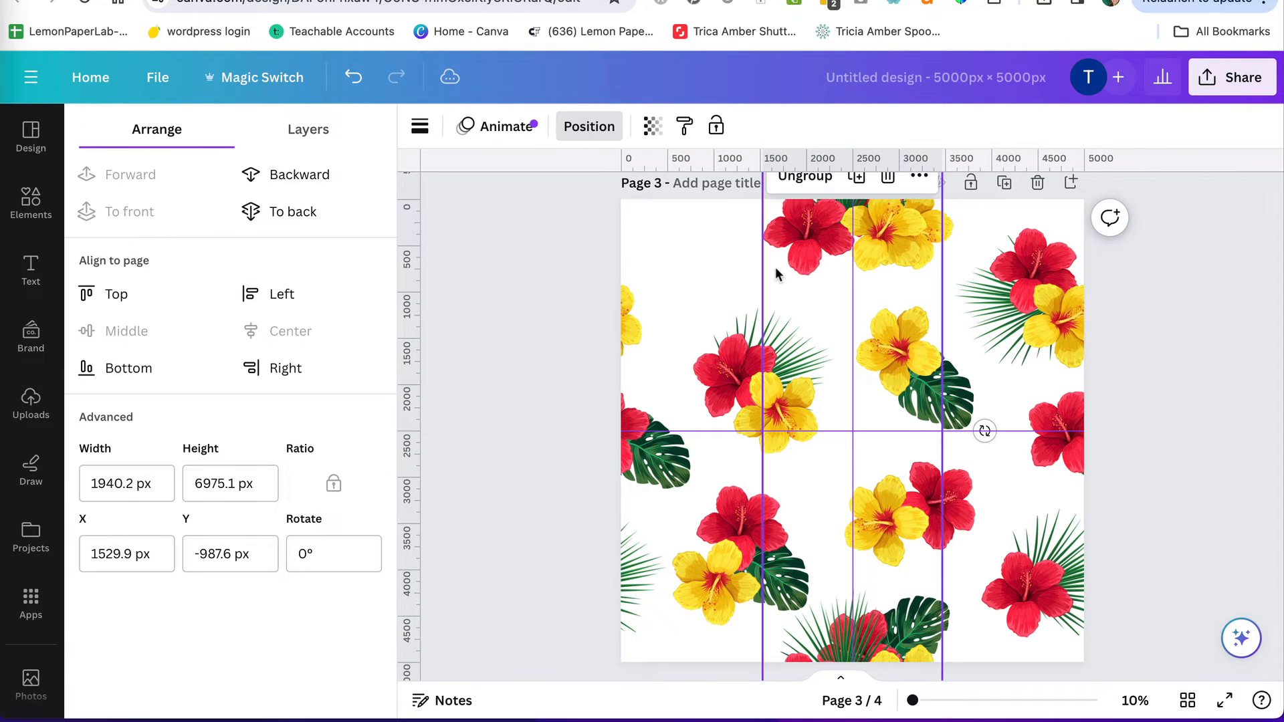
{"action": "left_click_drag", "start_coordinate": [892, 242], "coordinate": [772, 269]}
{"action": "left_click", "coordinate": [1153, 364]}
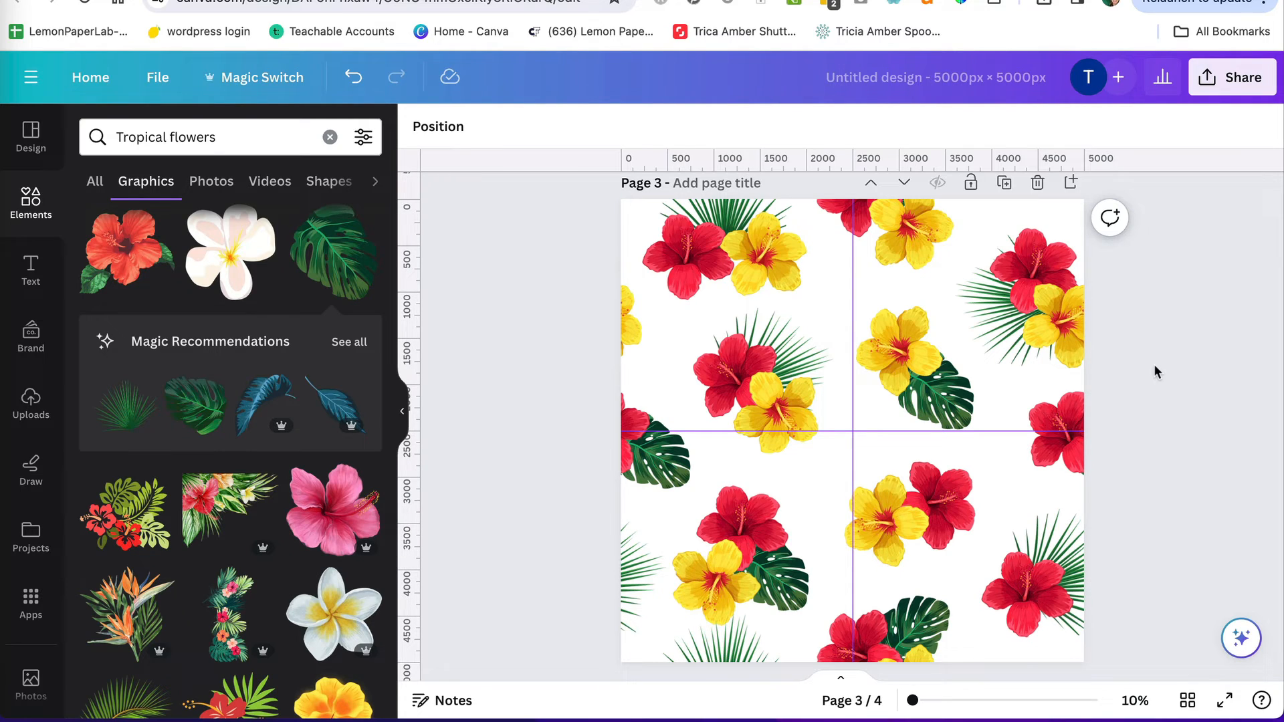
Download only page 3 as a PNG at size 1, 5,000 × 5,000 px.
{"action": "left_click", "coordinate": [1229, 81]}
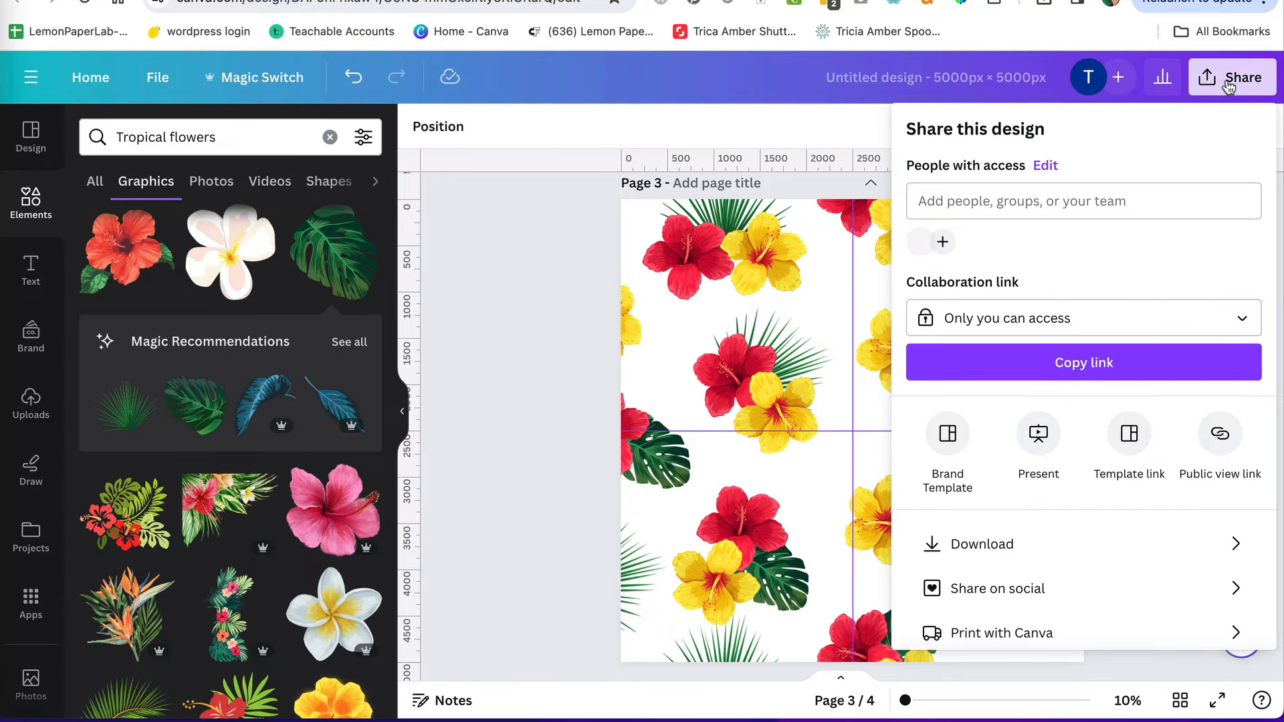
{"action": "left_click", "coordinate": [1061, 550]}
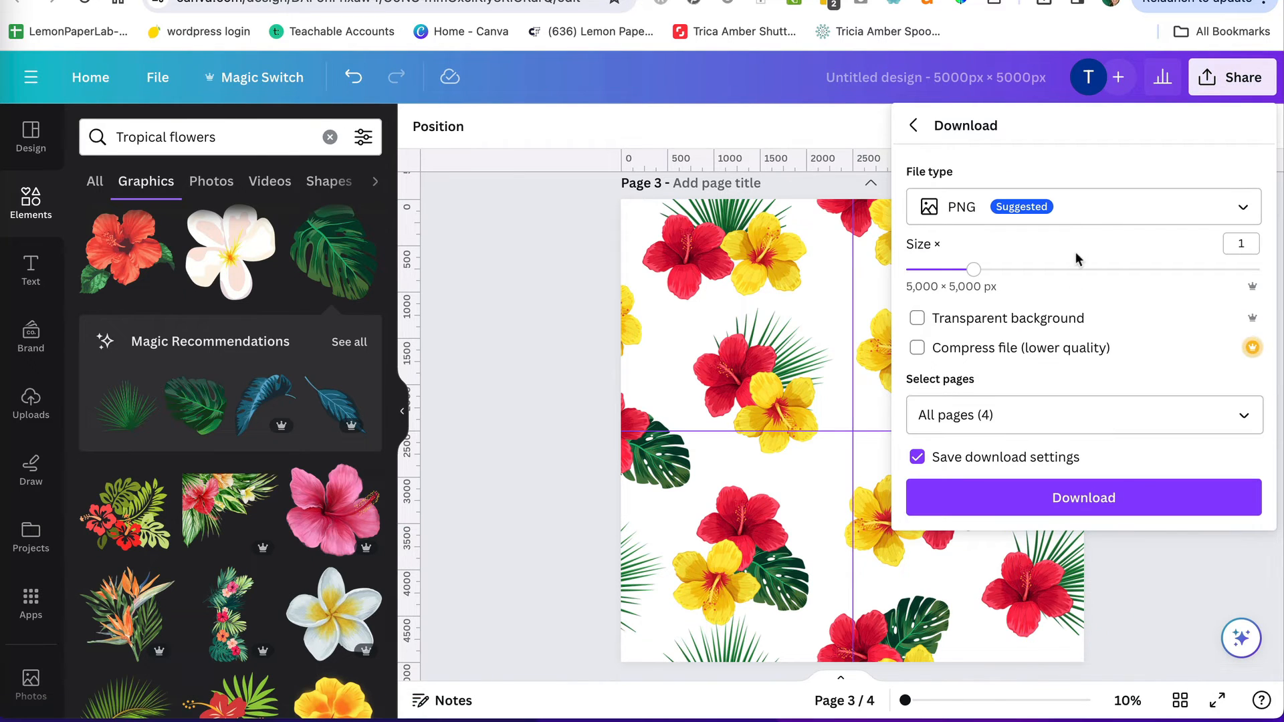
{"action": "left_click", "coordinate": [1185, 412]}
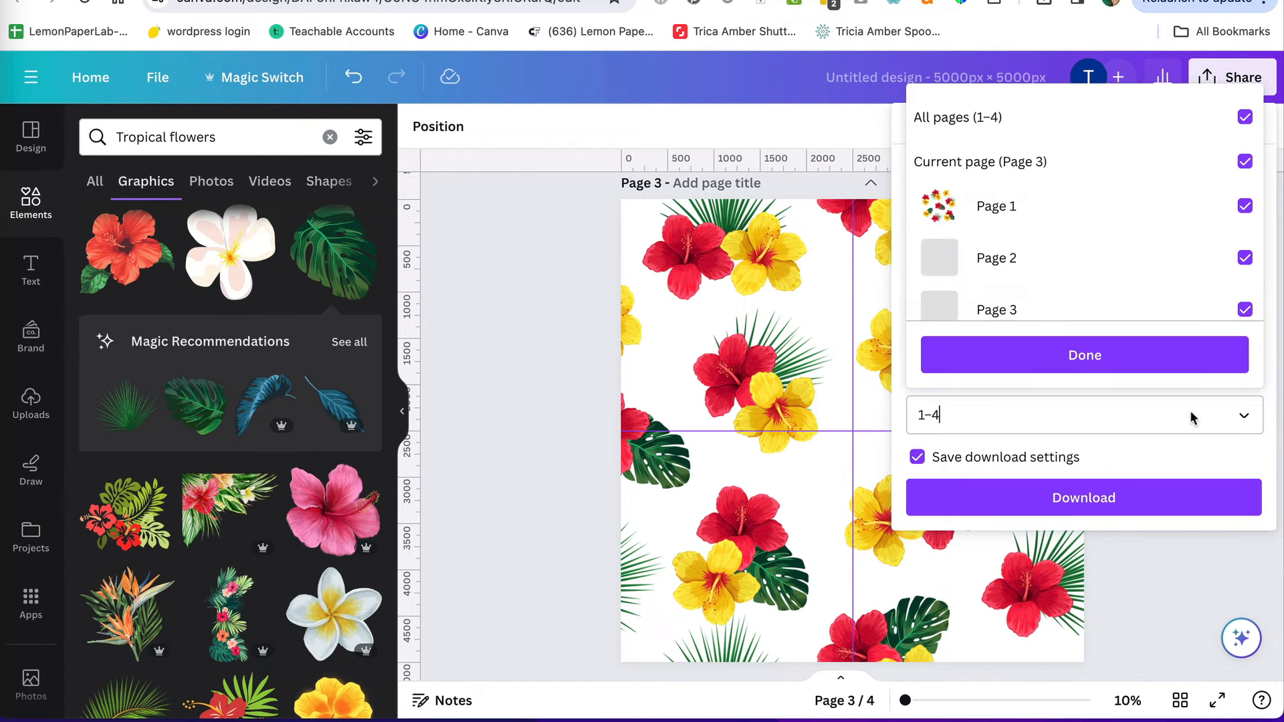
{"action": "left_click", "coordinate": [1245, 118]}
{"action": "left_click", "coordinate": [1245, 161]}
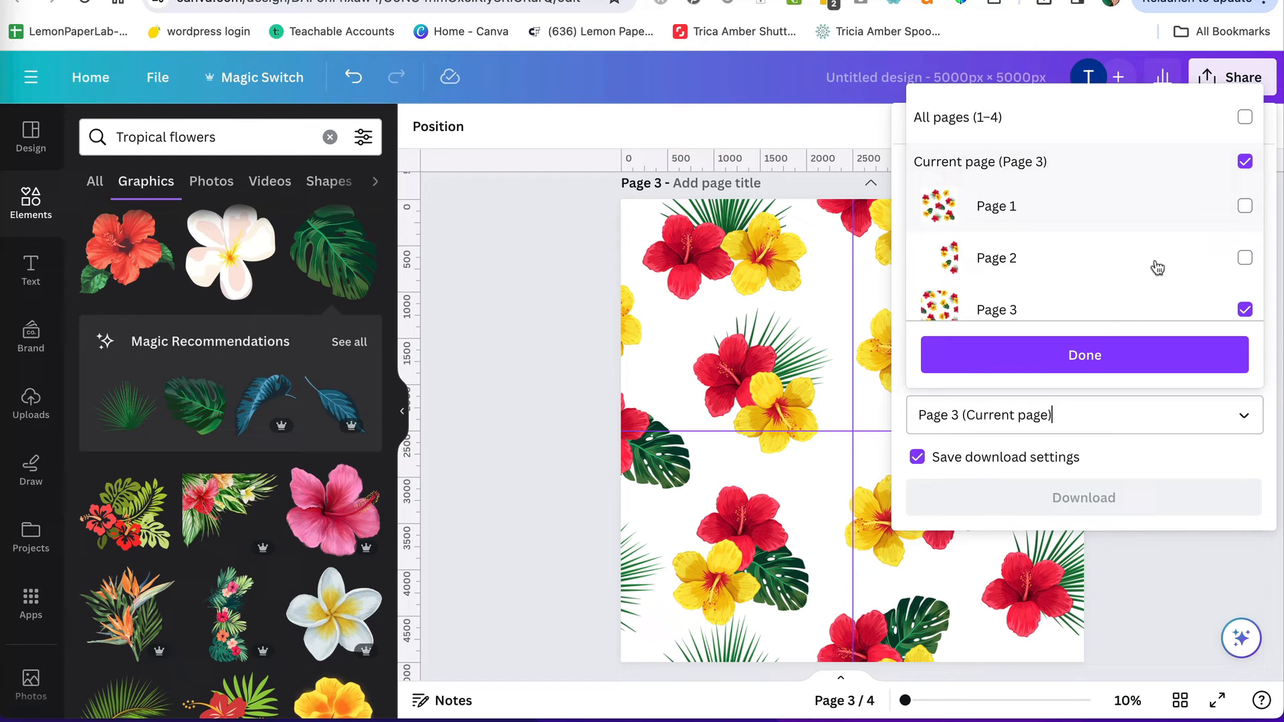
{"action": "left_click", "coordinate": [1085, 355]}
{"action": "left_click", "coordinate": [1087, 500]}
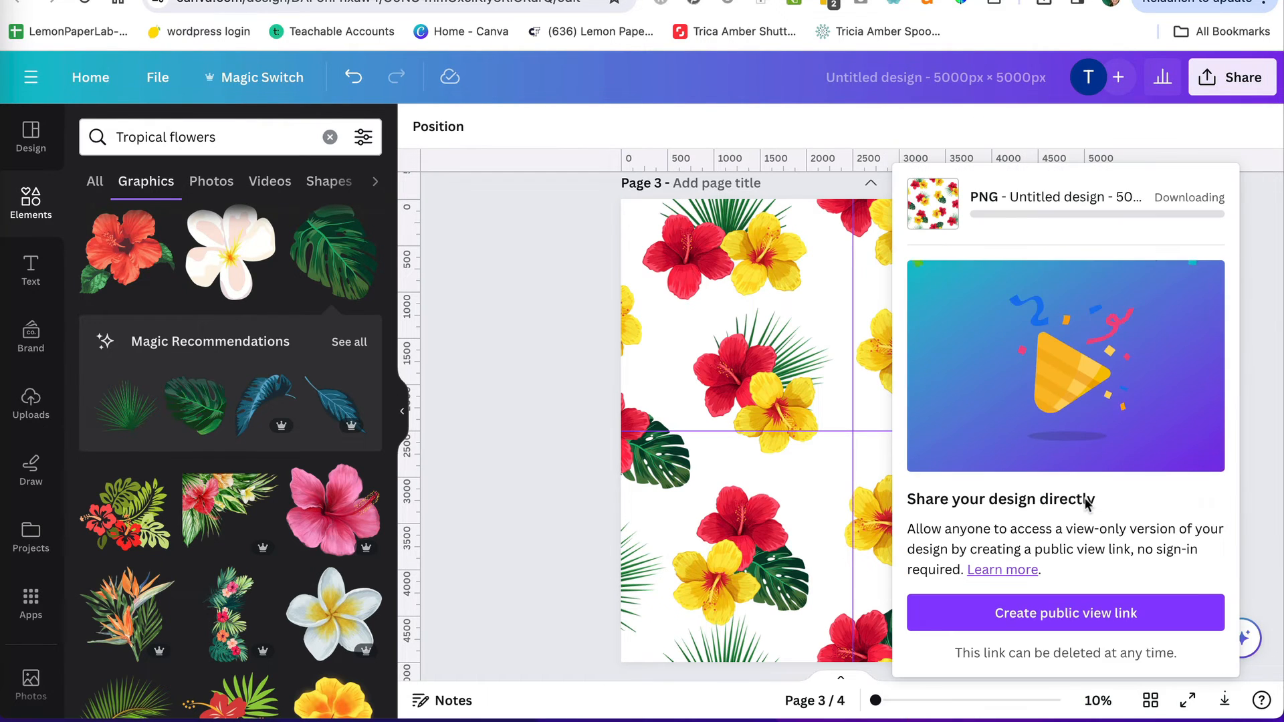
Upload bright-tropical.png from the test-pattern folder to the image uploads.
{"action": "left_click", "coordinate": [31, 401]}
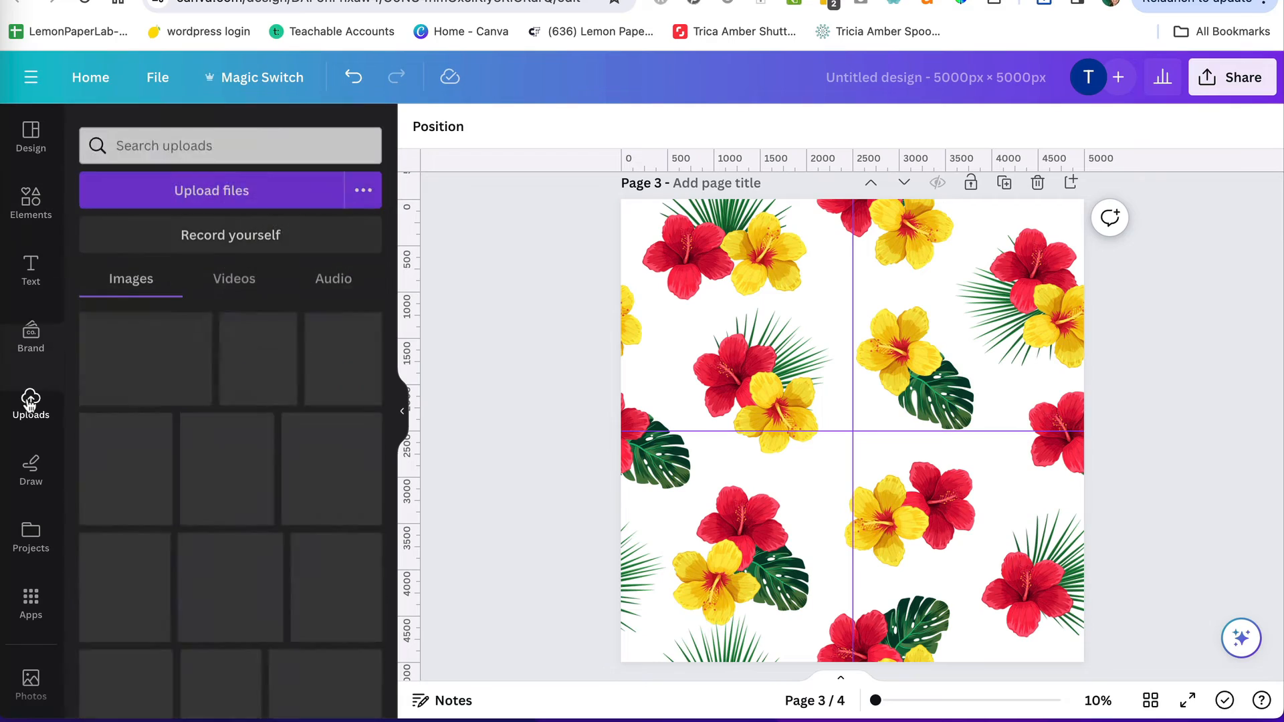
{"action": "left_click", "coordinate": [224, 187]}
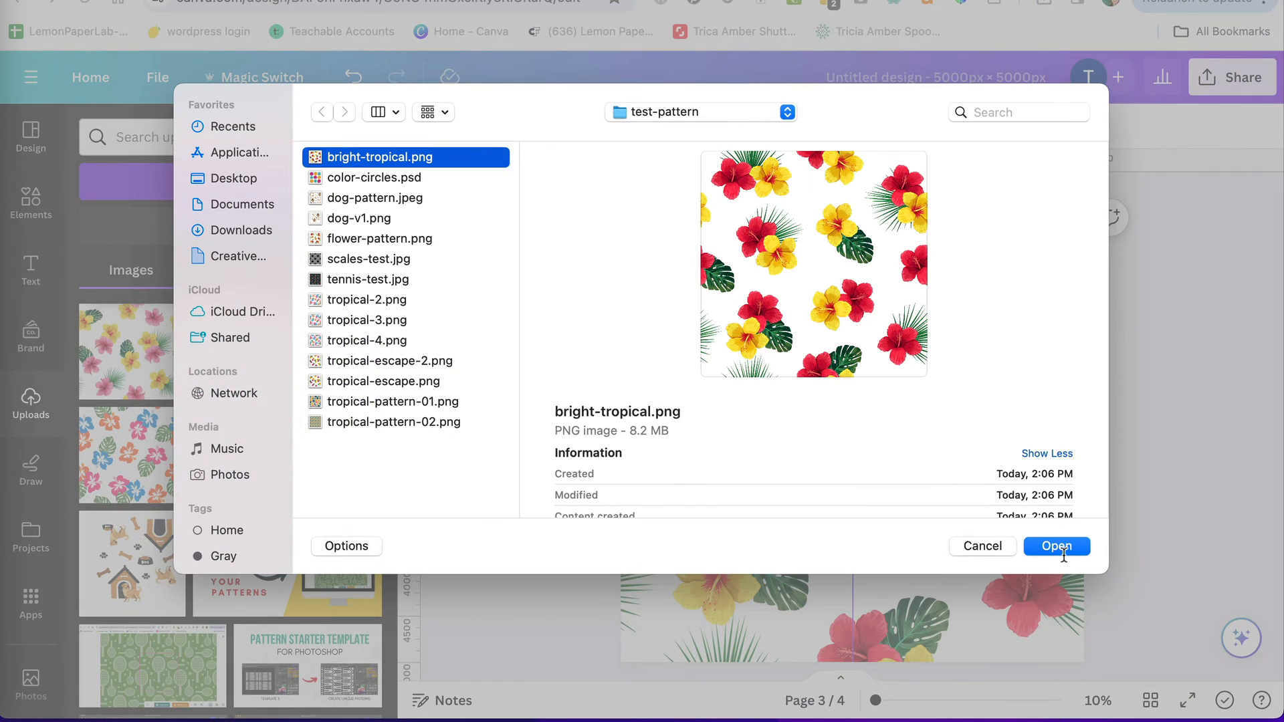
{"action": "left_click", "coordinate": [1064, 554]}
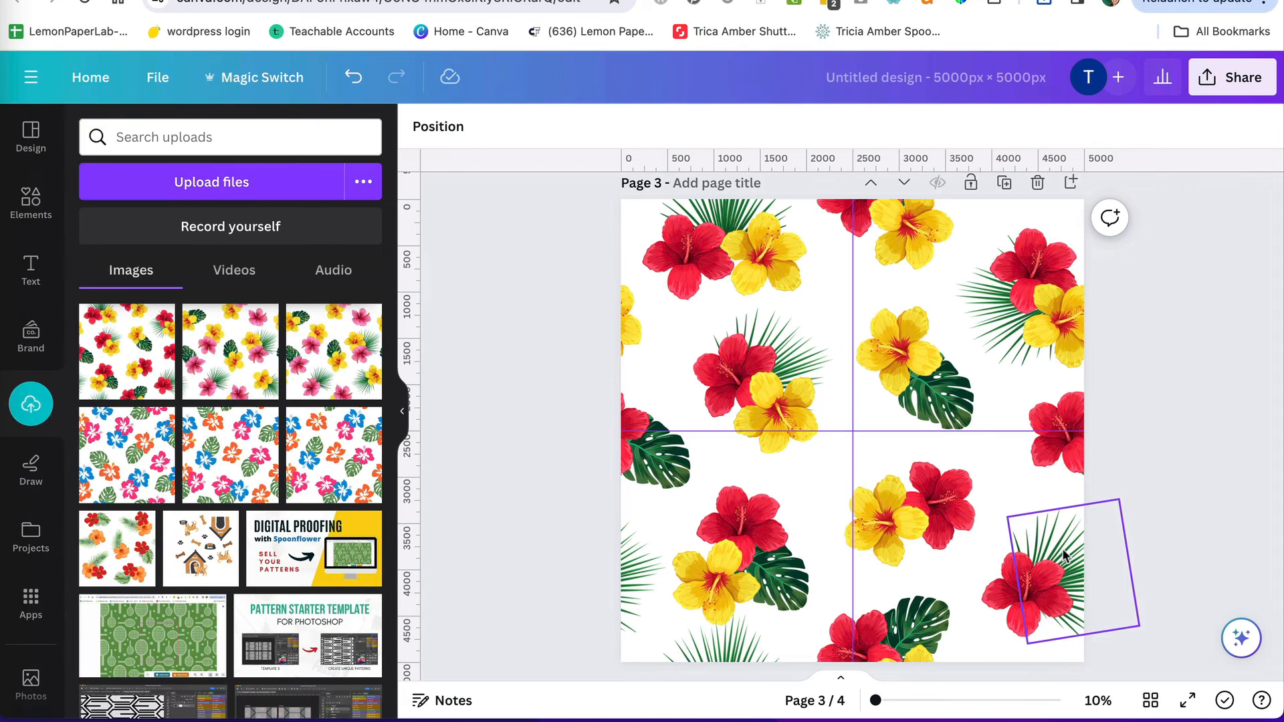
Add a blank page after page 3 and open the graphic elements library.
{"action": "scroll", "coordinate": [1149, 427], "scroll_direction": "up", "scroll_amount": 1}
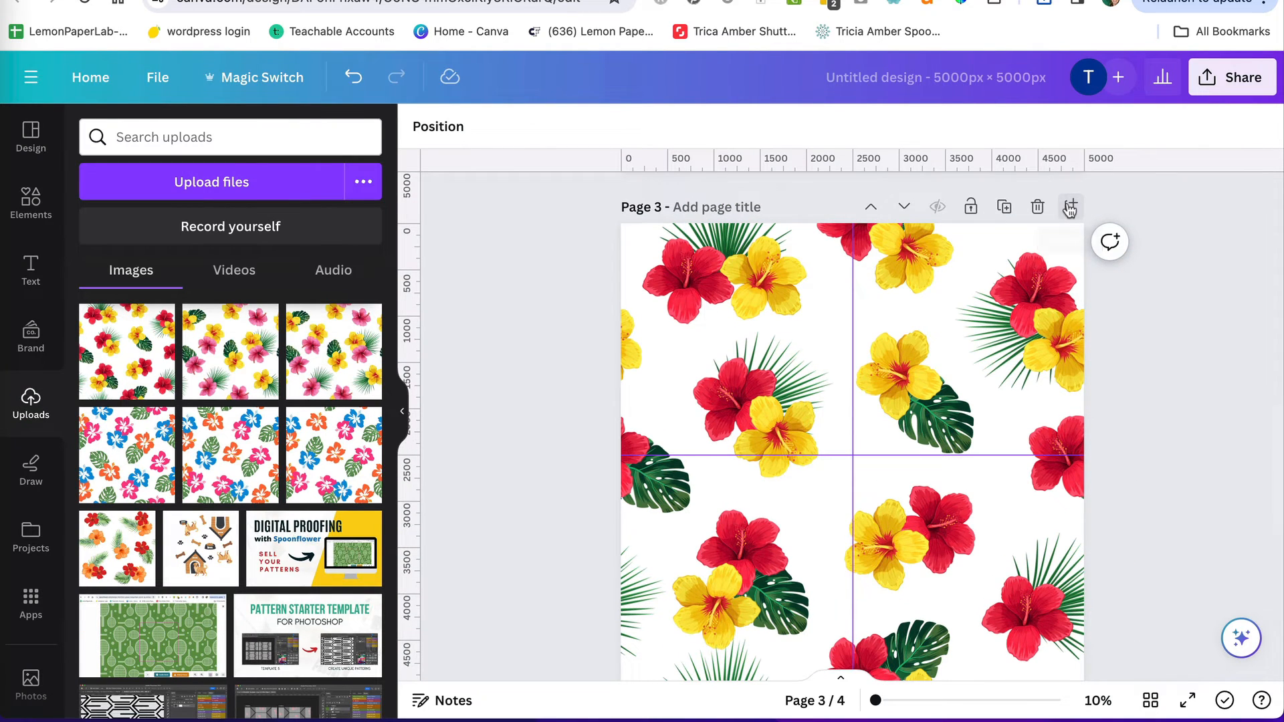
{"action": "left_click", "coordinate": [1071, 206]}
{"action": "scroll", "coordinate": [896, 440], "scroll_direction": "down", "scroll_amount": 1}
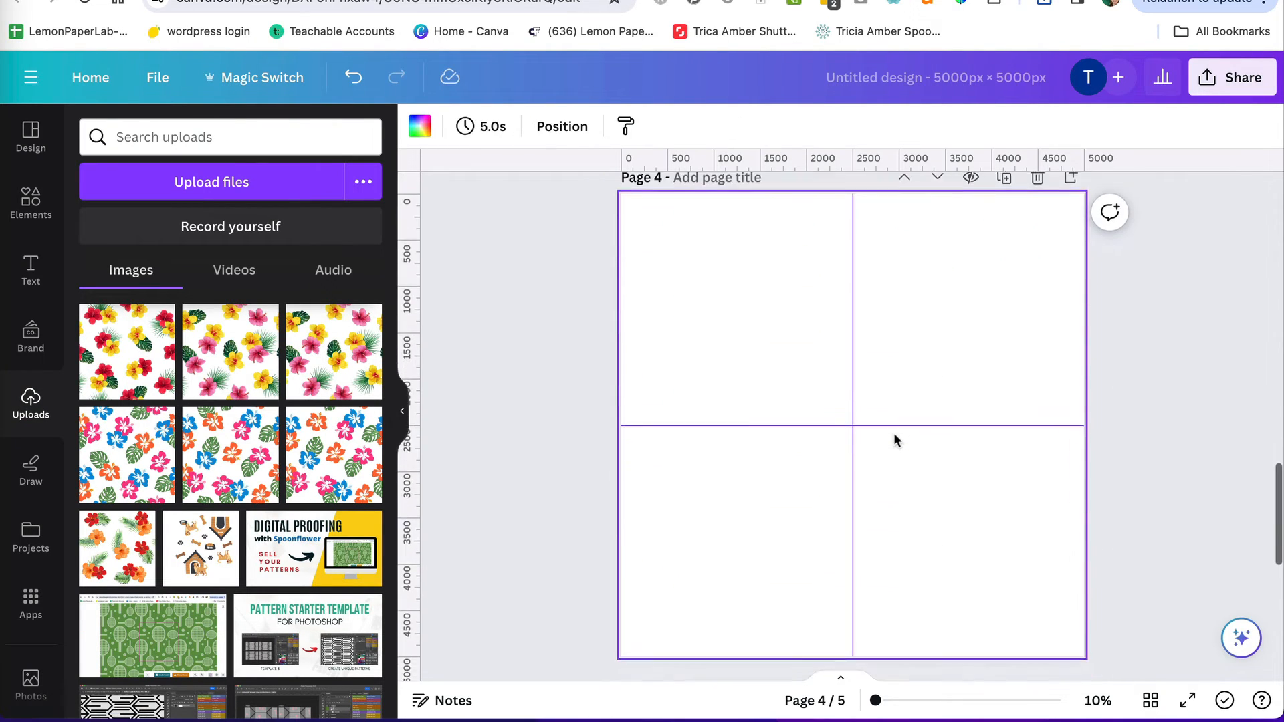
{"action": "left_click", "coordinate": [25, 207]}
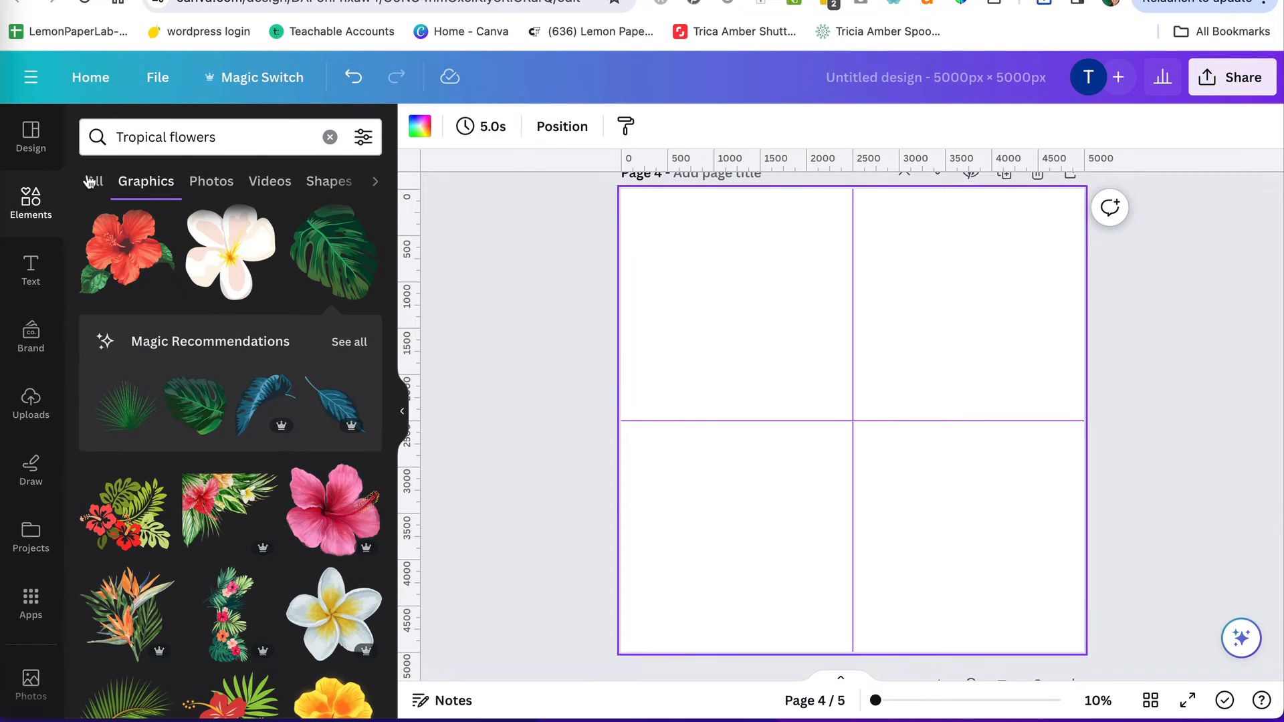
Search the elements for "grid" and add the grid layout with four equal cells, two by two, to page 4.
{"action": "left_click", "coordinate": [329, 137]}
{"action": "left_click", "coordinate": [222, 136]}
{"action": "type", "text": "grid"}
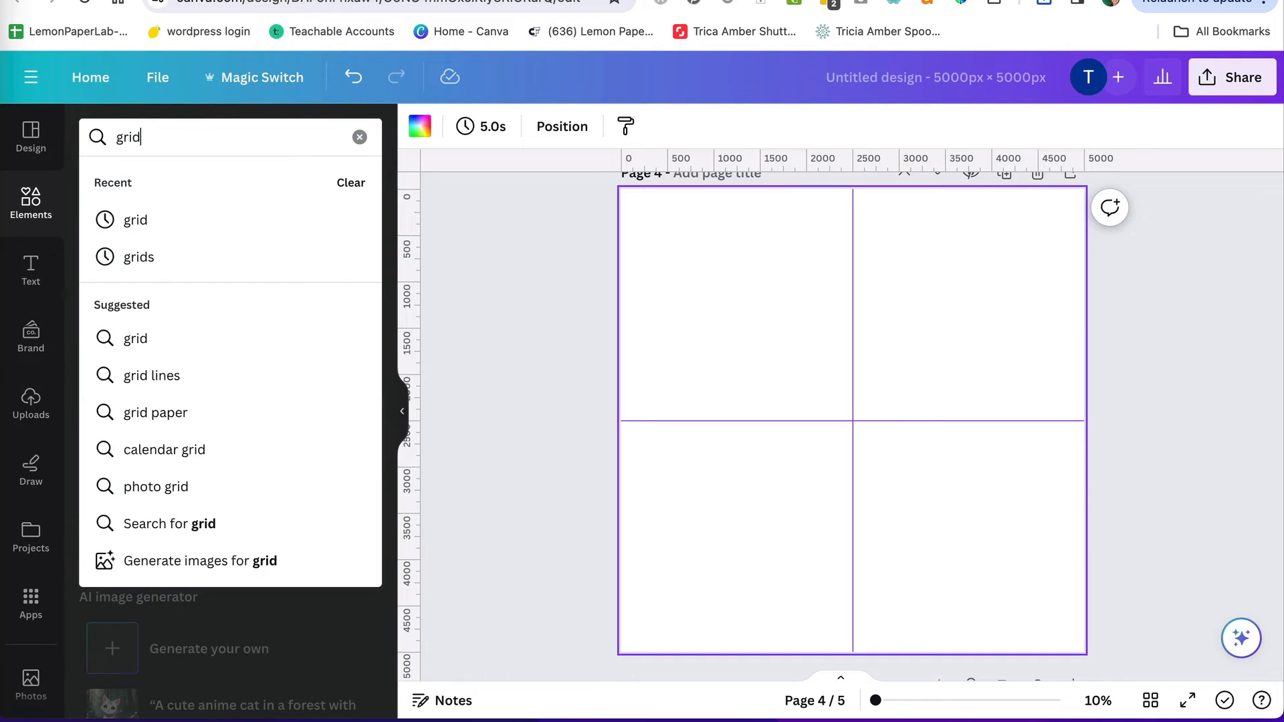
{"action": "key", "text": "Return"}
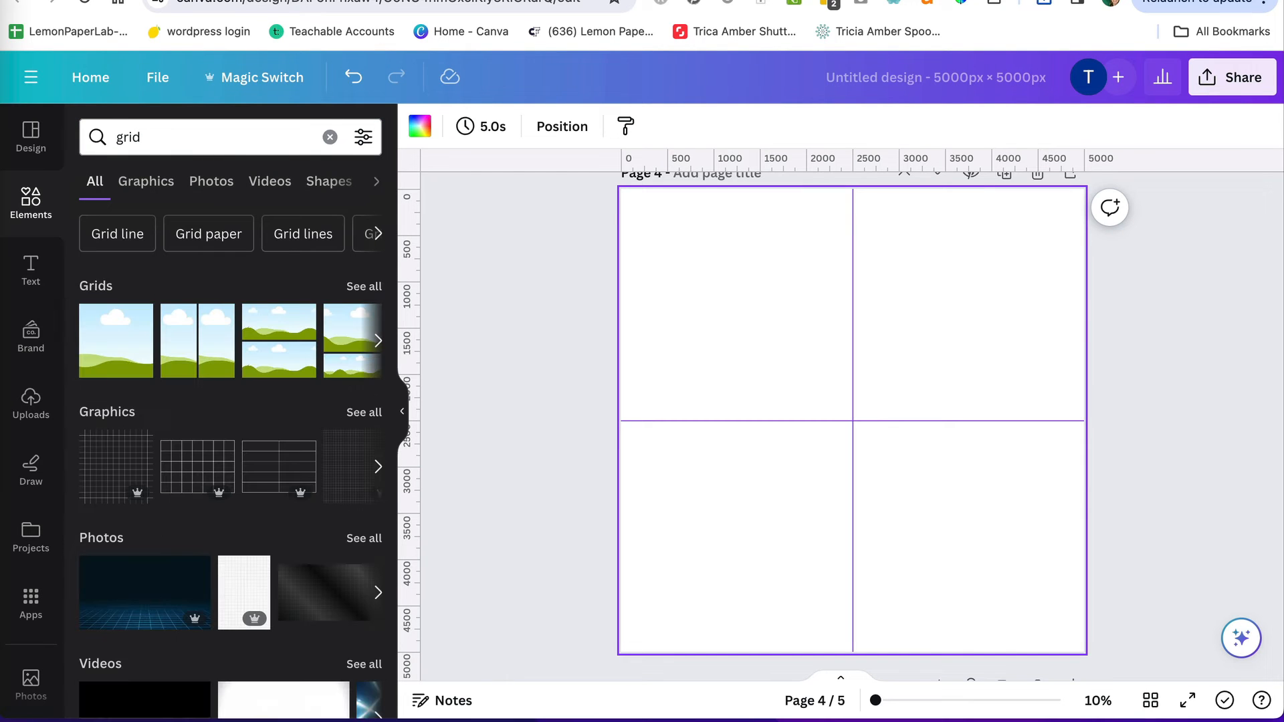
{"action": "left_click", "coordinate": [364, 286]}
{"action": "scroll", "coordinate": [302, 457], "scroll_direction": "down", "scroll_amount": 1}
{"action": "scroll", "coordinate": [302, 457], "scroll_direction": "down", "scroll_amount": 10}
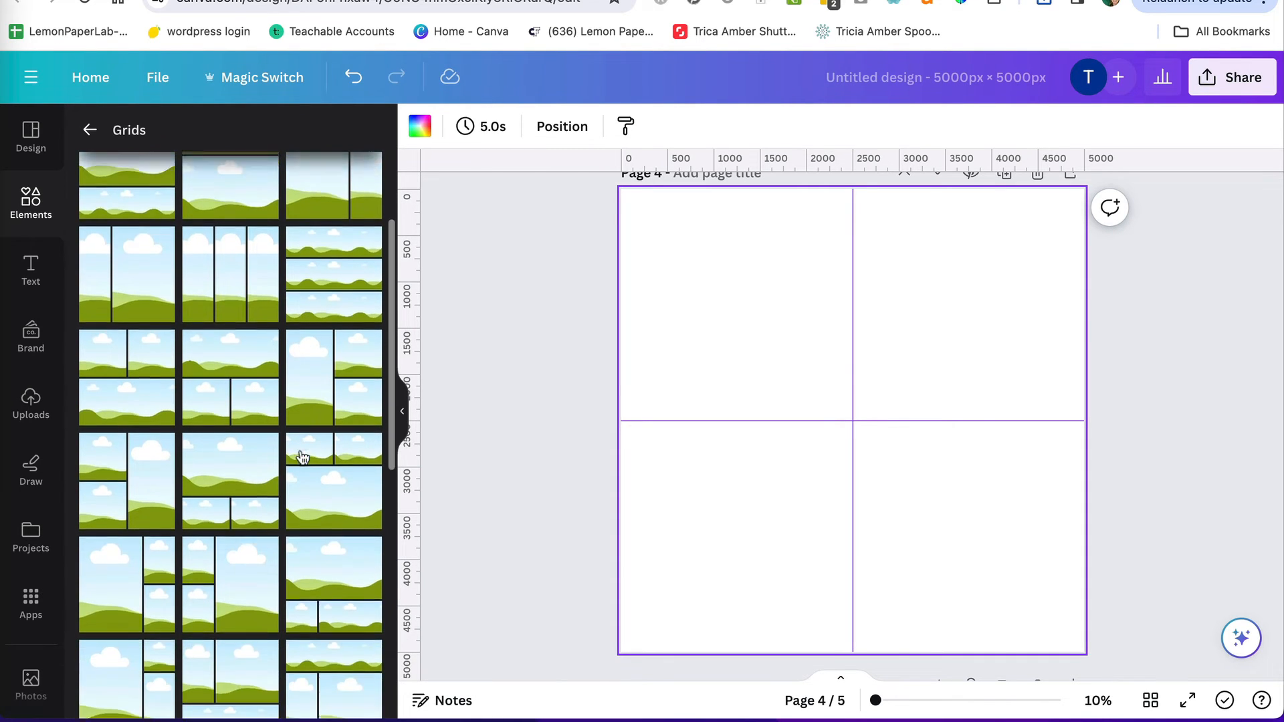
{"action": "scroll", "coordinate": [302, 456], "scroll_direction": "down", "scroll_amount": 2}
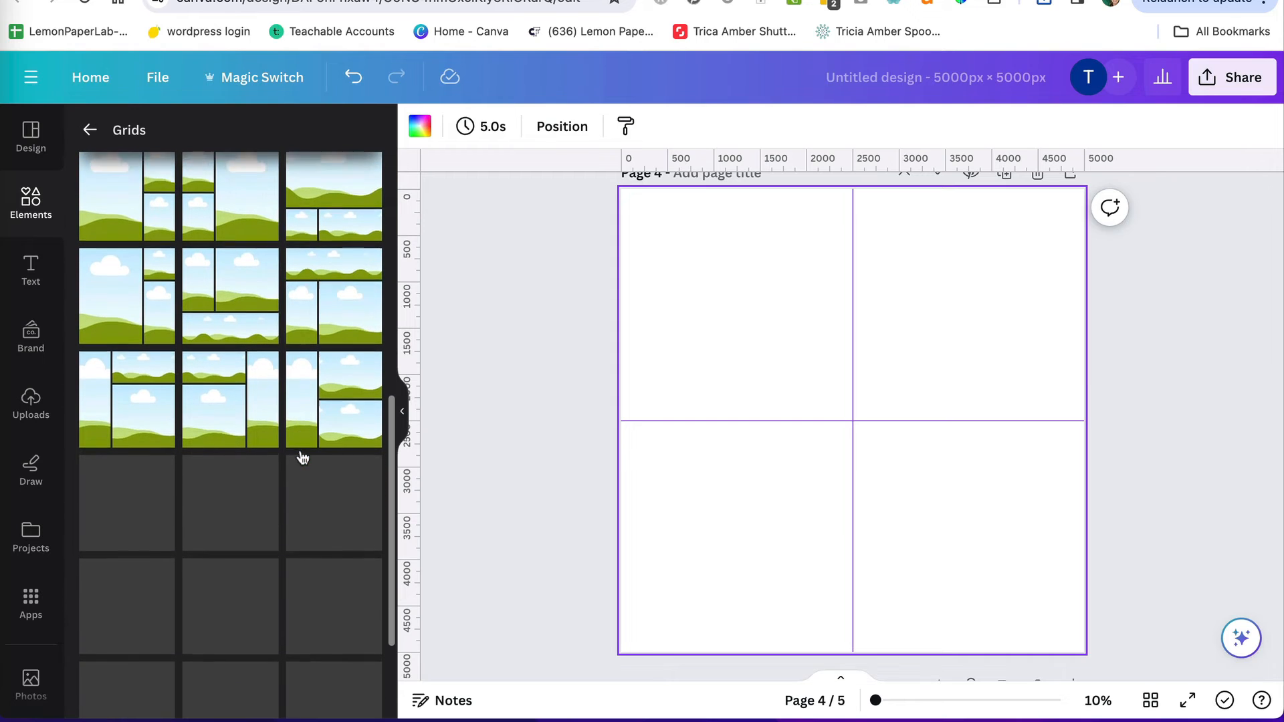
{"action": "scroll", "coordinate": [303, 457], "scroll_direction": "down", "scroll_amount": 2}
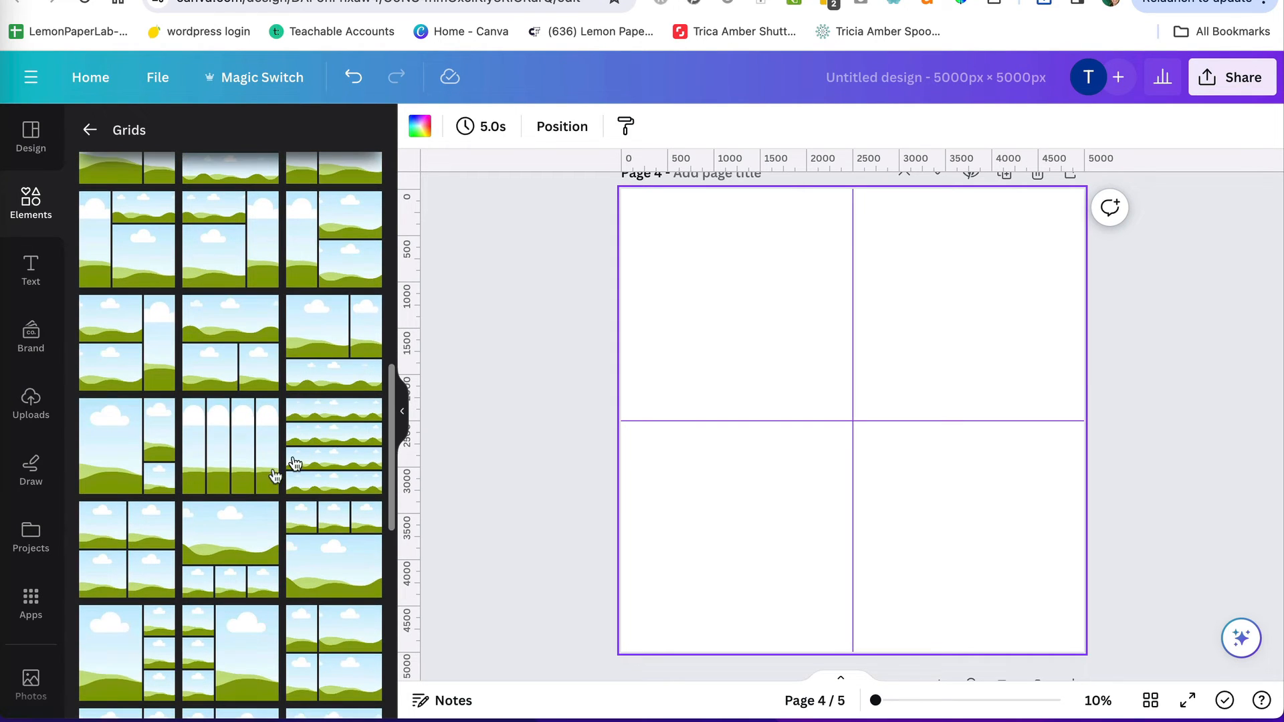
{"action": "left_click", "coordinate": [143, 533]}
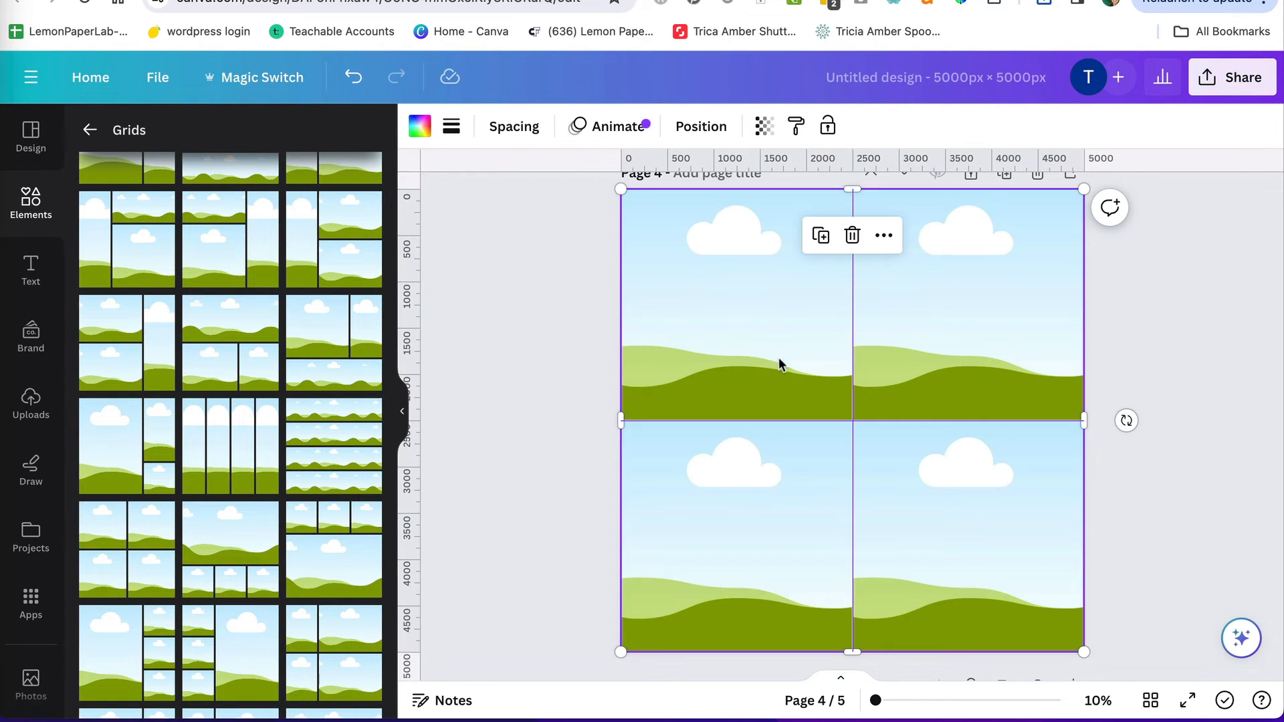
Set the grid spacing on page 4 to 0.
{"action": "left_click", "coordinate": [515, 127]}
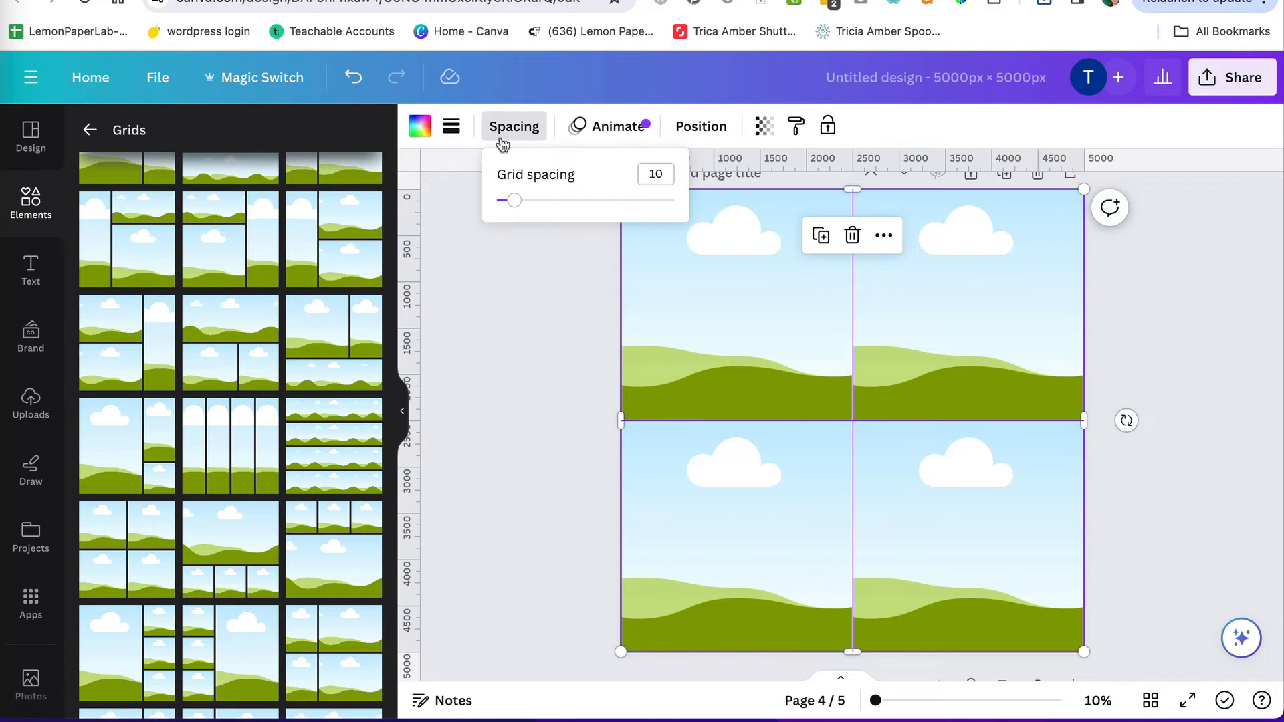
{"action": "left_click_drag", "start_coordinate": [518, 204], "coordinate": [449, 208]}
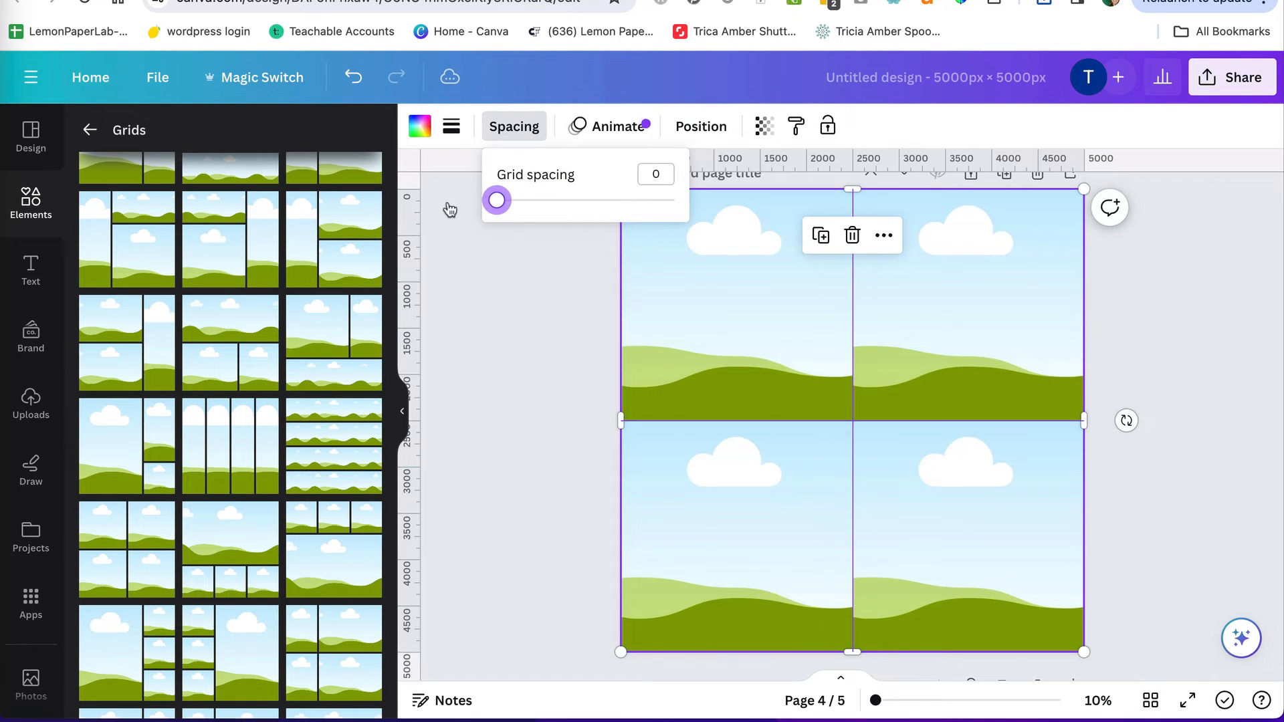
{"action": "left_click", "coordinate": [556, 357]}
{"action": "left_click", "coordinate": [556, 357]}
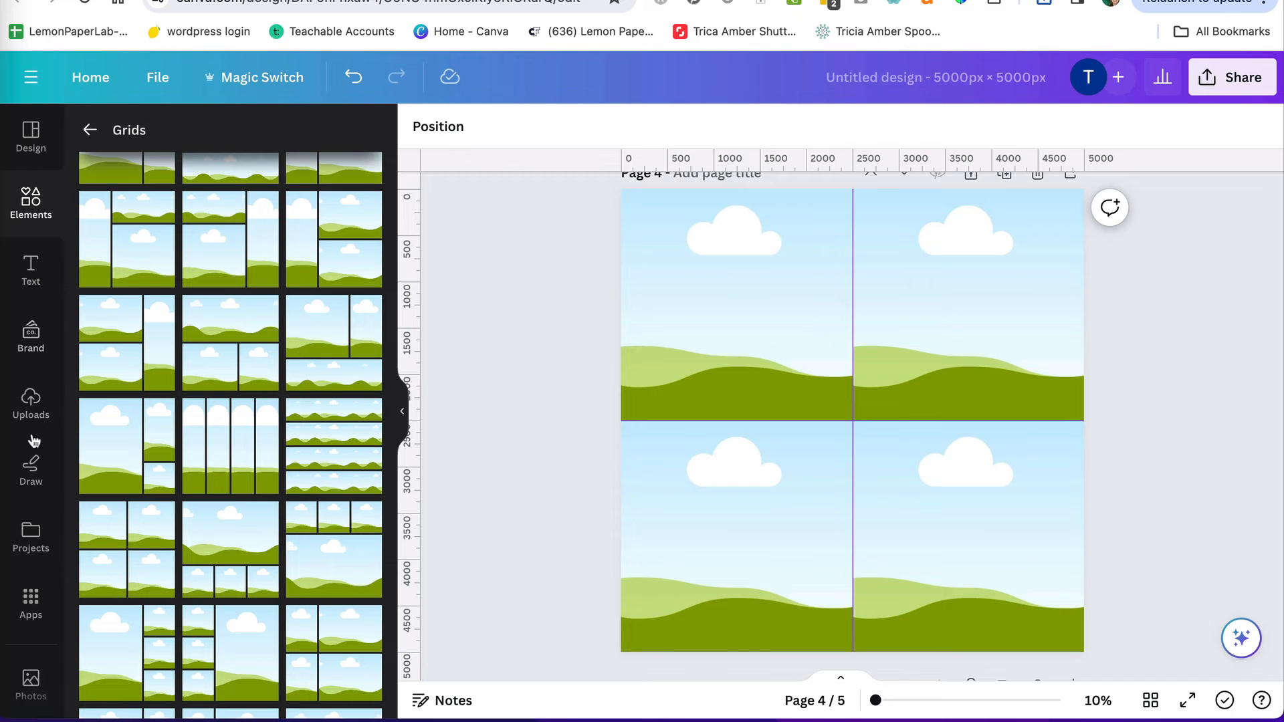
Fill all four grid cells on page 4 with the uploaded red-and-yellow hibiscus tile.
{"action": "left_click", "coordinate": [31, 403]}
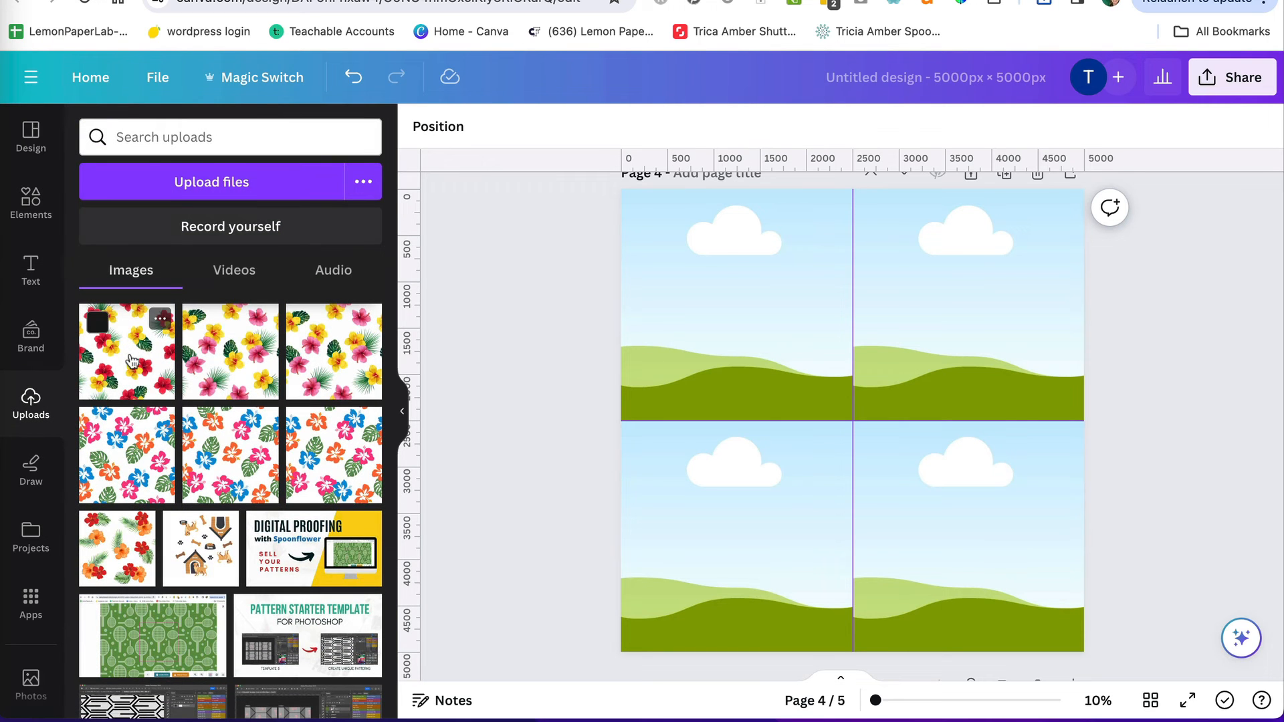
{"action": "left_click_drag", "start_coordinate": [151, 361], "coordinate": [695, 290]}
{"action": "left_click_drag", "start_coordinate": [136, 378], "coordinate": [921, 320]}
{"action": "left_click_drag", "start_coordinate": [125, 376], "coordinate": [699, 501]}
{"action": "left_click_drag", "start_coordinate": [137, 359], "coordinate": [883, 461]}
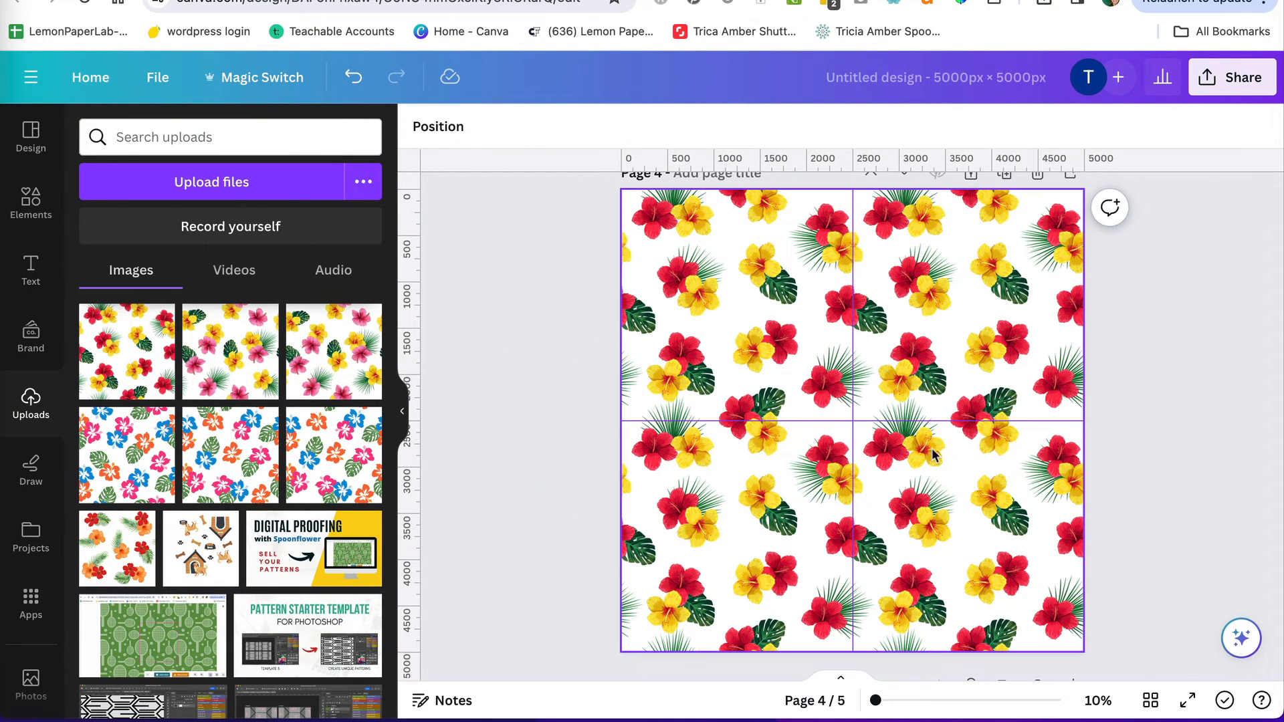
Clear all guides from the design.
{"action": "left_click", "coordinate": [158, 79]}
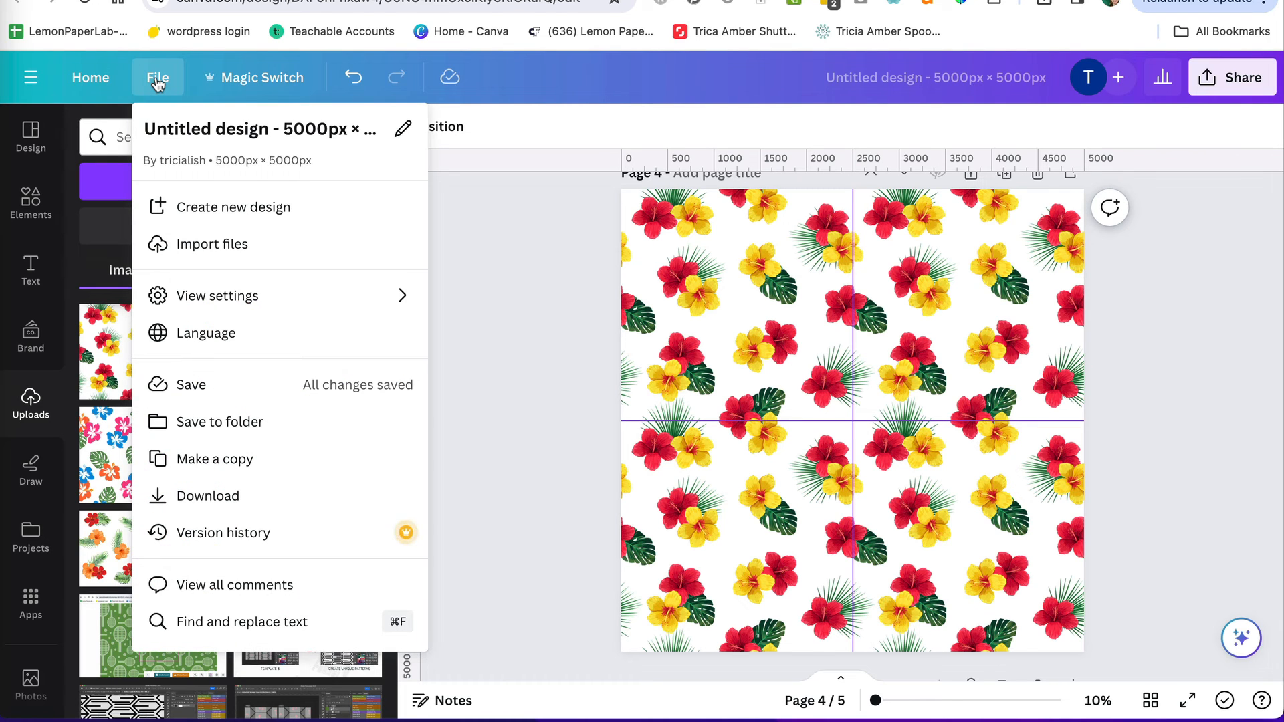
{"action": "mouse_move", "coordinate": [241, 297]}
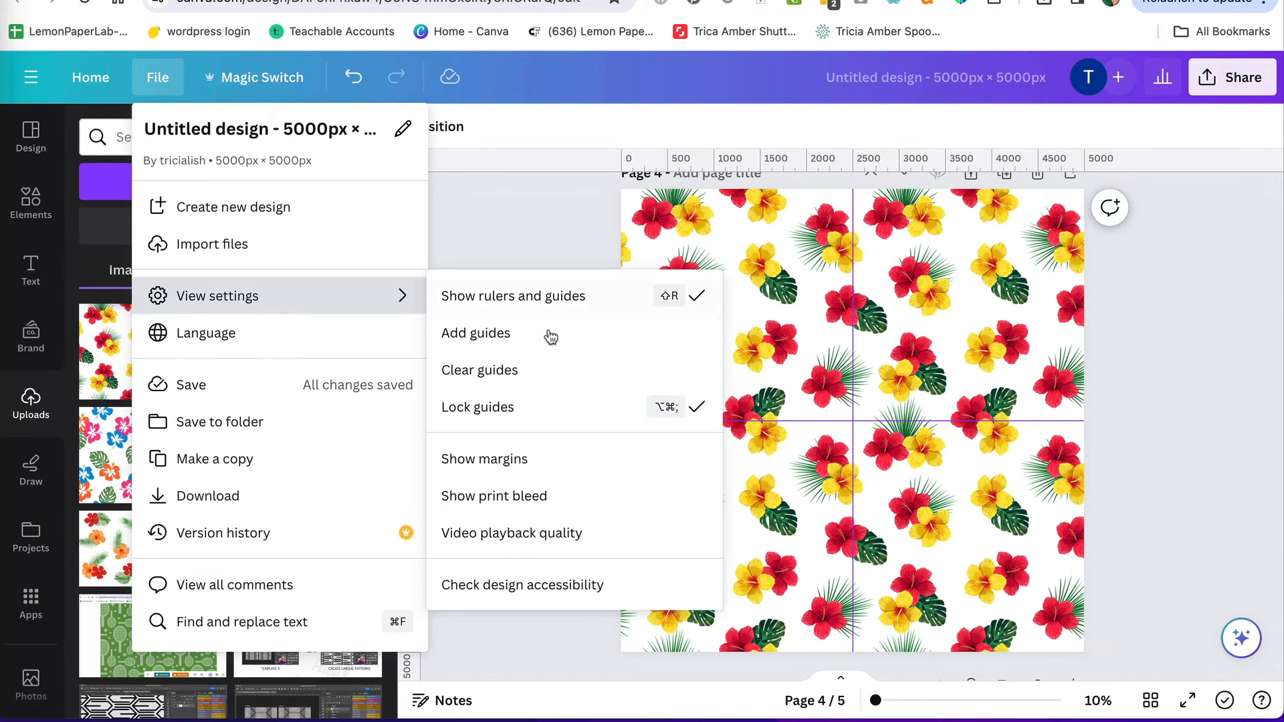
{"action": "left_click", "coordinate": [519, 375]}
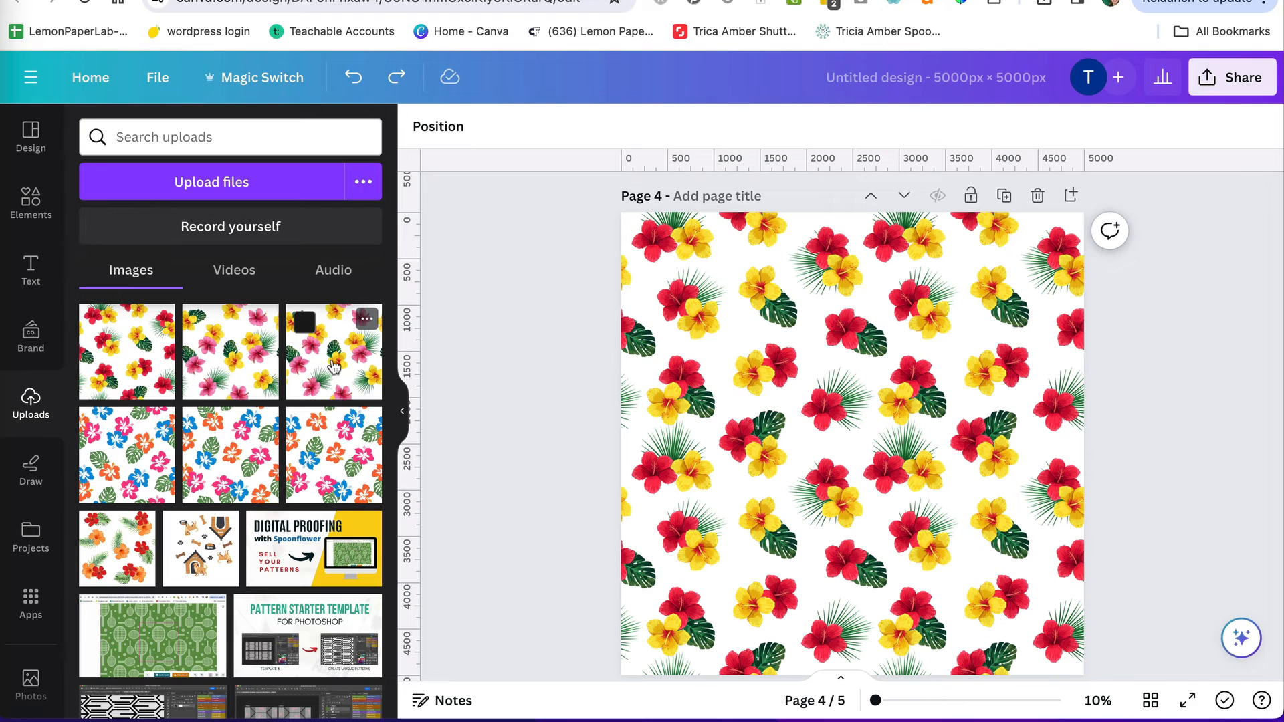
Replace the images in all four grid cells on page 4 with the pink-and-yellow hibiscus tile, the third image in the uploads.
{"action": "left_click_drag", "start_coordinate": [333, 366], "coordinate": [679, 311]}
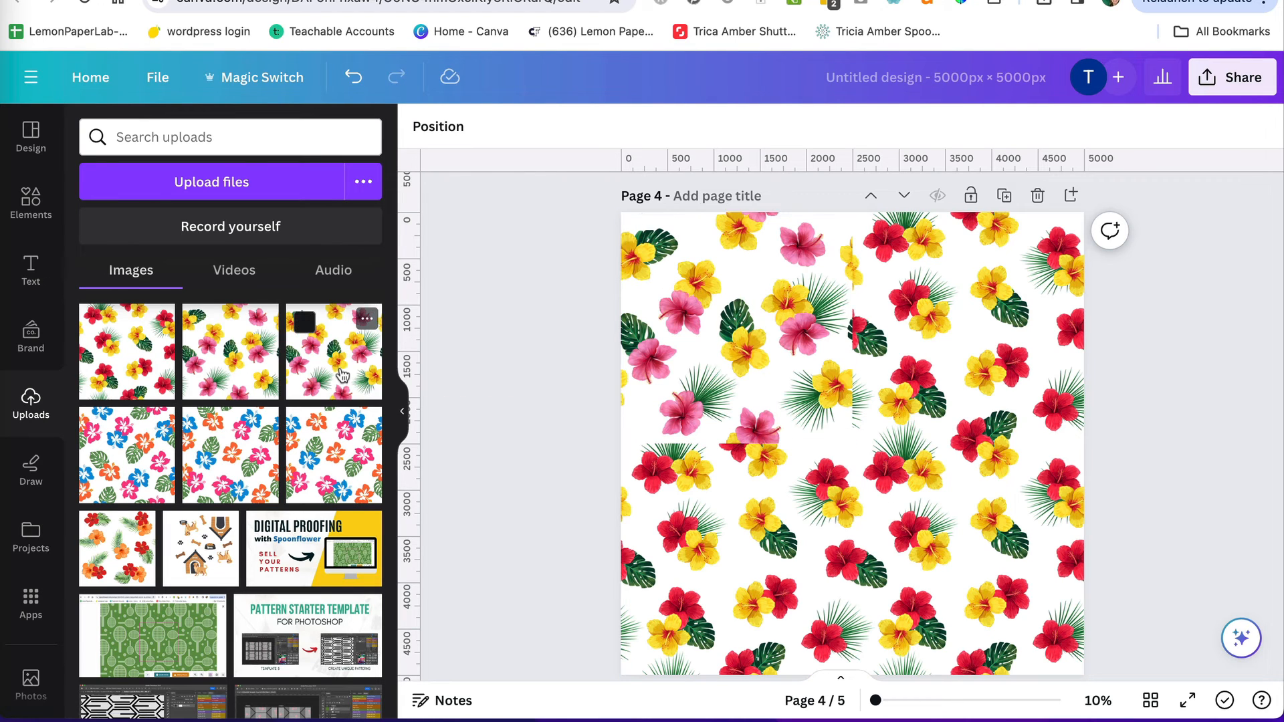
{"action": "left_click_drag", "start_coordinate": [361, 371], "coordinate": [912, 311]}
{"action": "left_click_drag", "start_coordinate": [333, 354], "coordinate": [736, 559]}
{"action": "left_click_drag", "start_coordinate": [333, 404], "coordinate": [970, 558]}
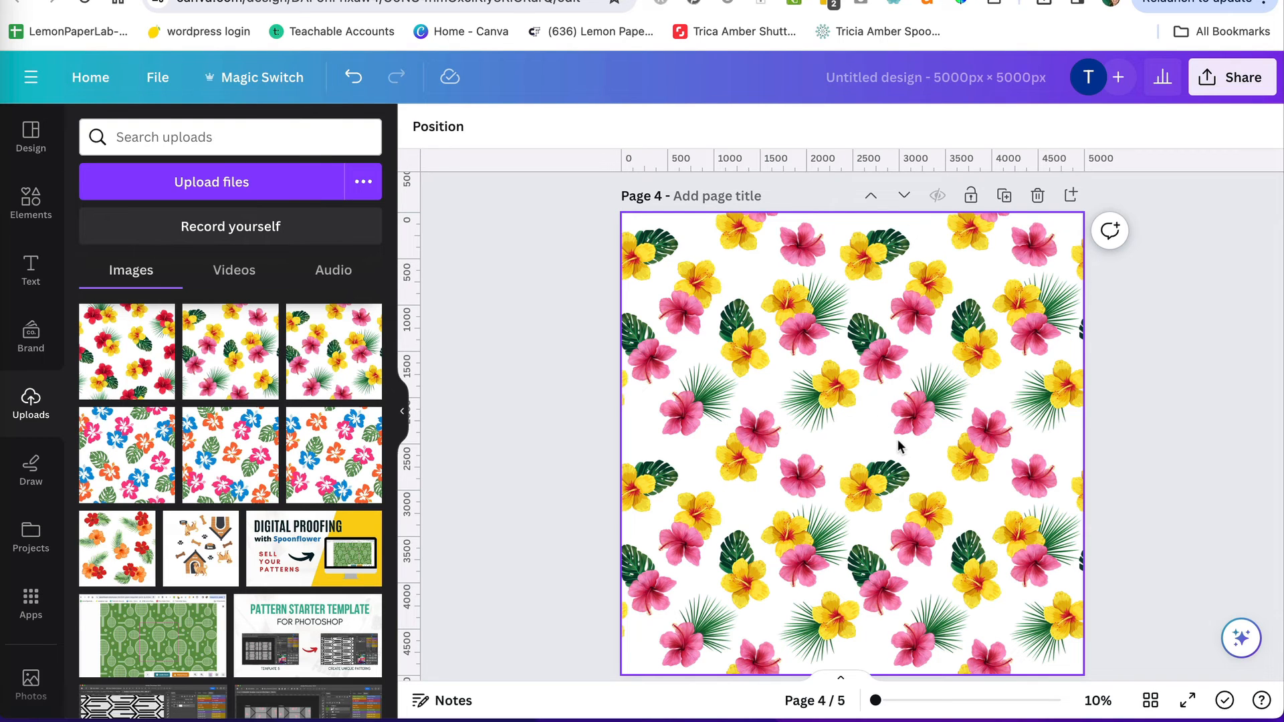
Undo the last change and duplicate page 4.
{"action": "scroll", "coordinate": [891, 424], "scroll_direction": "up", "scroll_amount": 10}
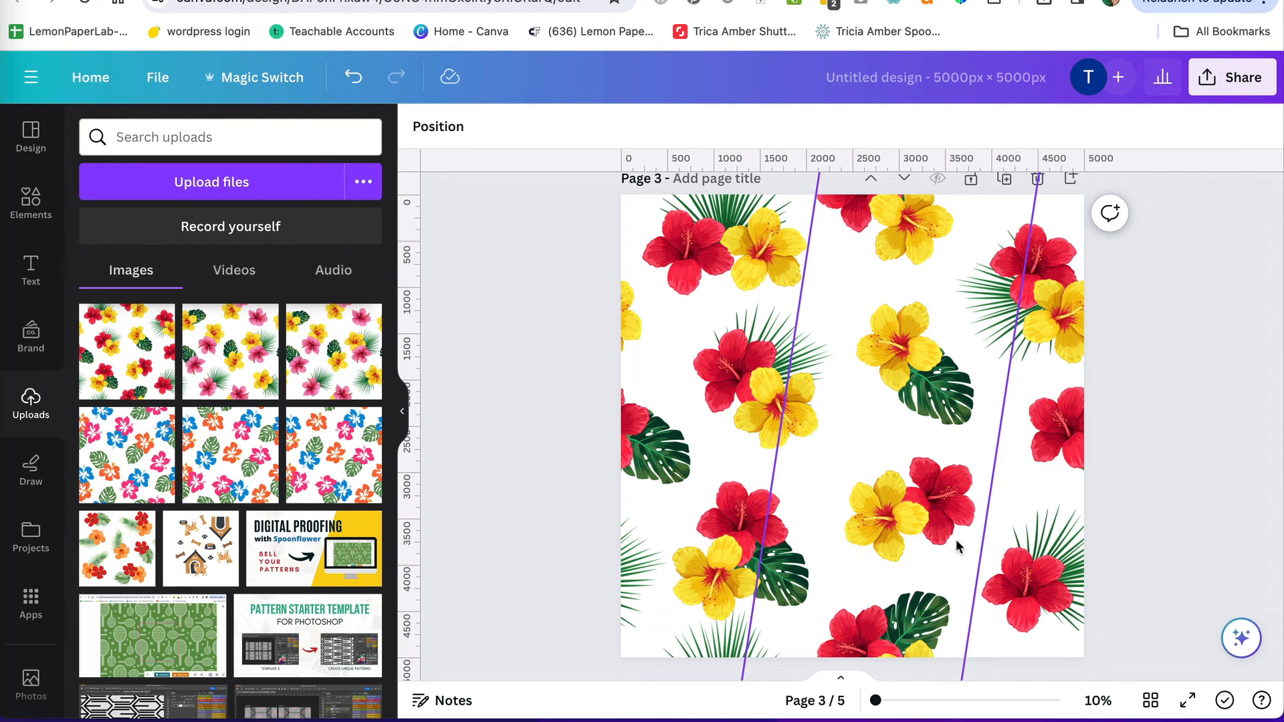
{"action": "scroll", "coordinate": [956, 545], "scroll_direction": "down", "scroll_amount": 5}
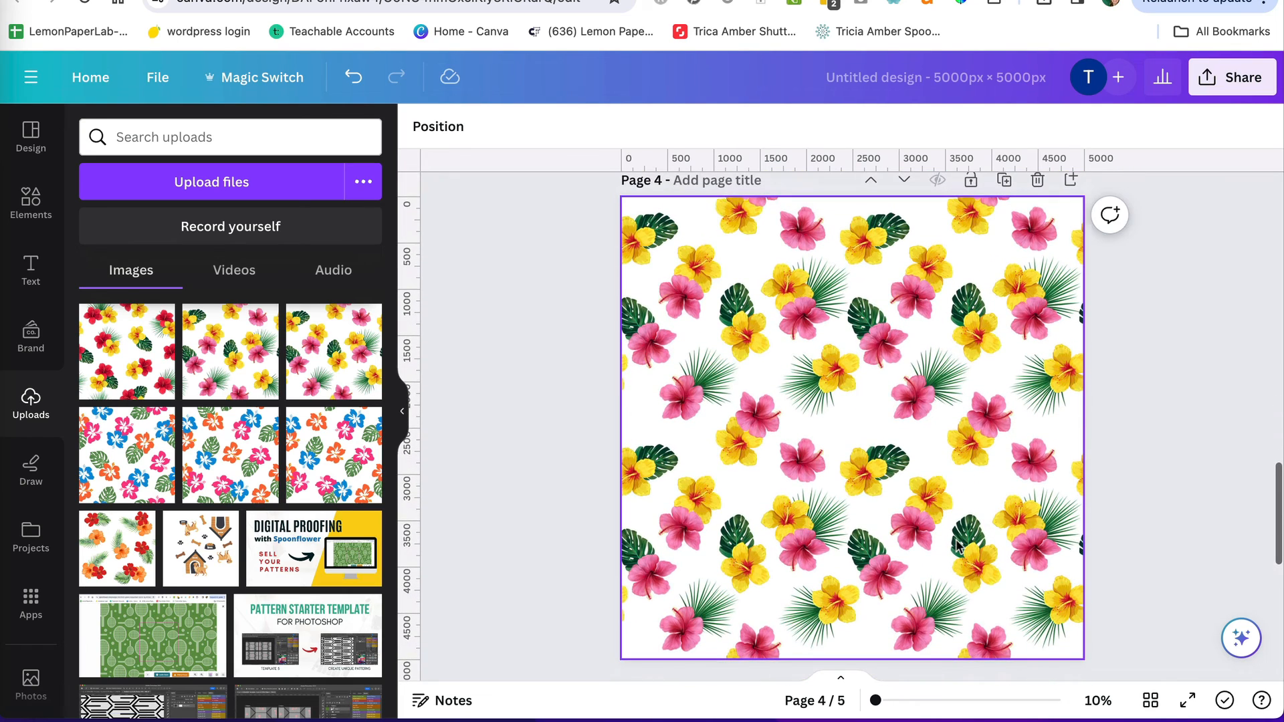
{"action": "key", "text": "ctrl+z"}
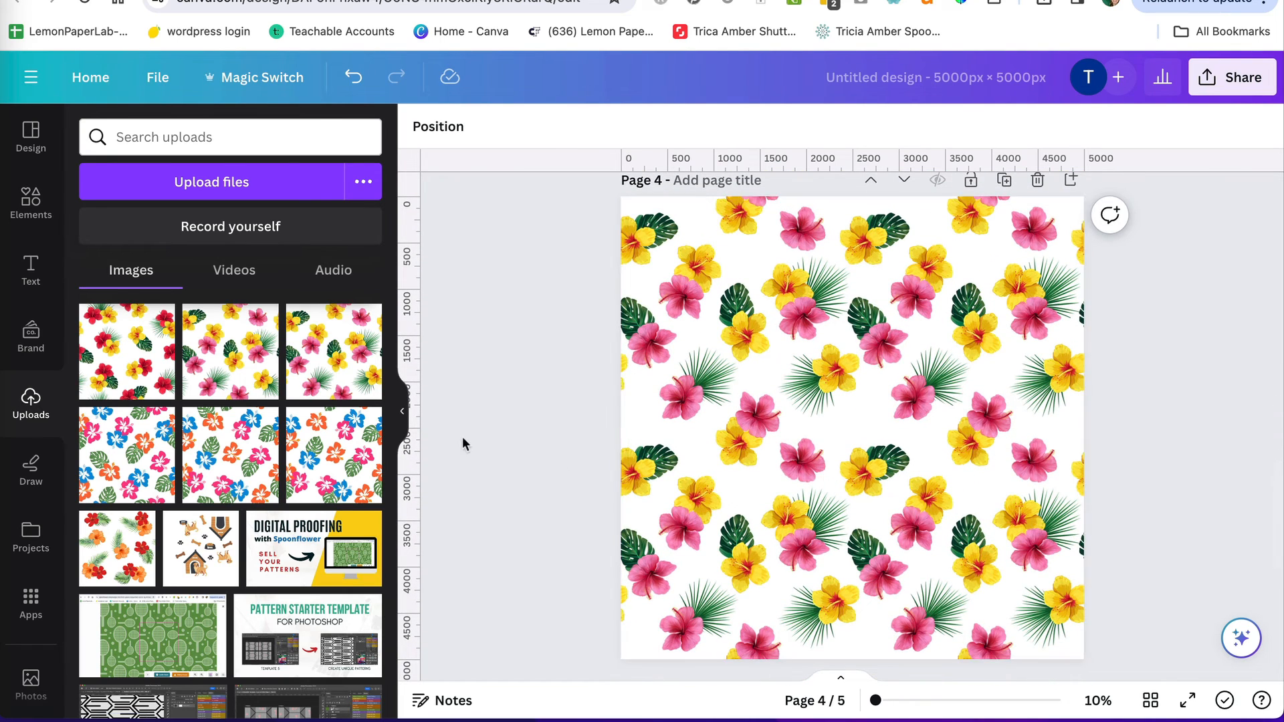
{"action": "scroll", "coordinate": [935, 394], "scroll_direction": "up", "scroll_amount": 1}
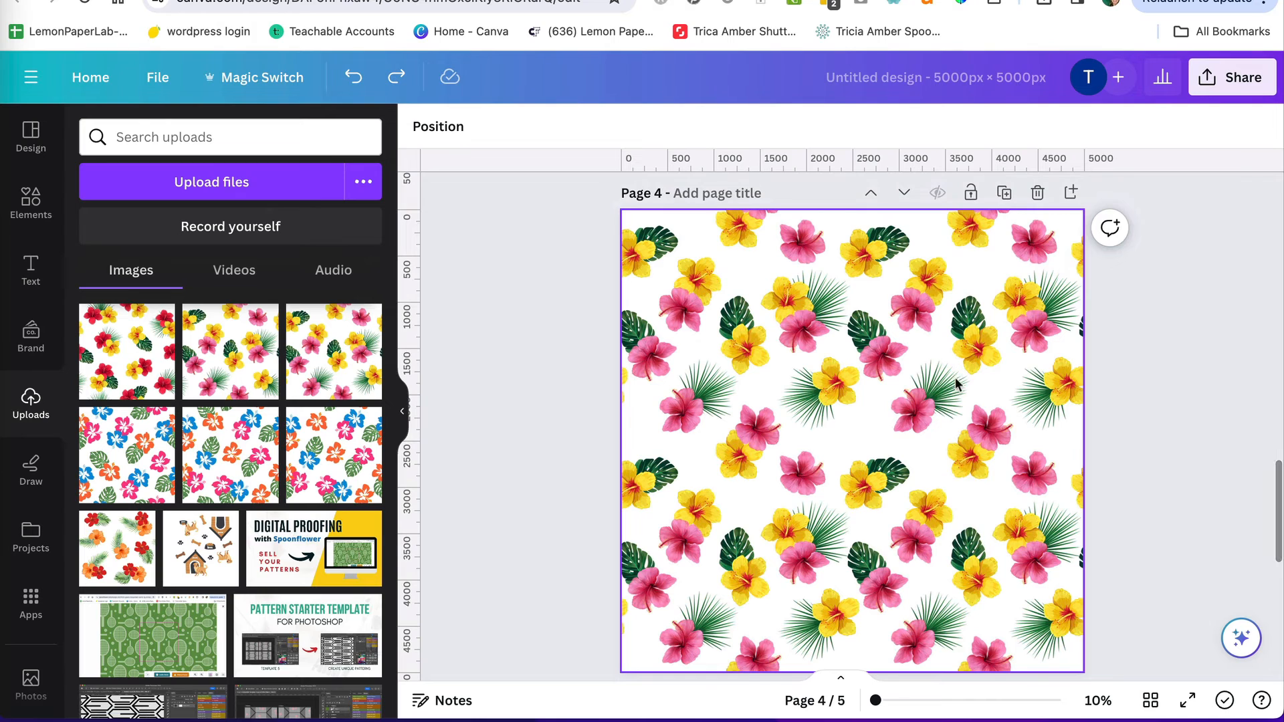
{"action": "left_click", "coordinate": [1004, 192]}
{"action": "scroll", "coordinate": [907, 311], "scroll_direction": "down", "scroll_amount": 1}
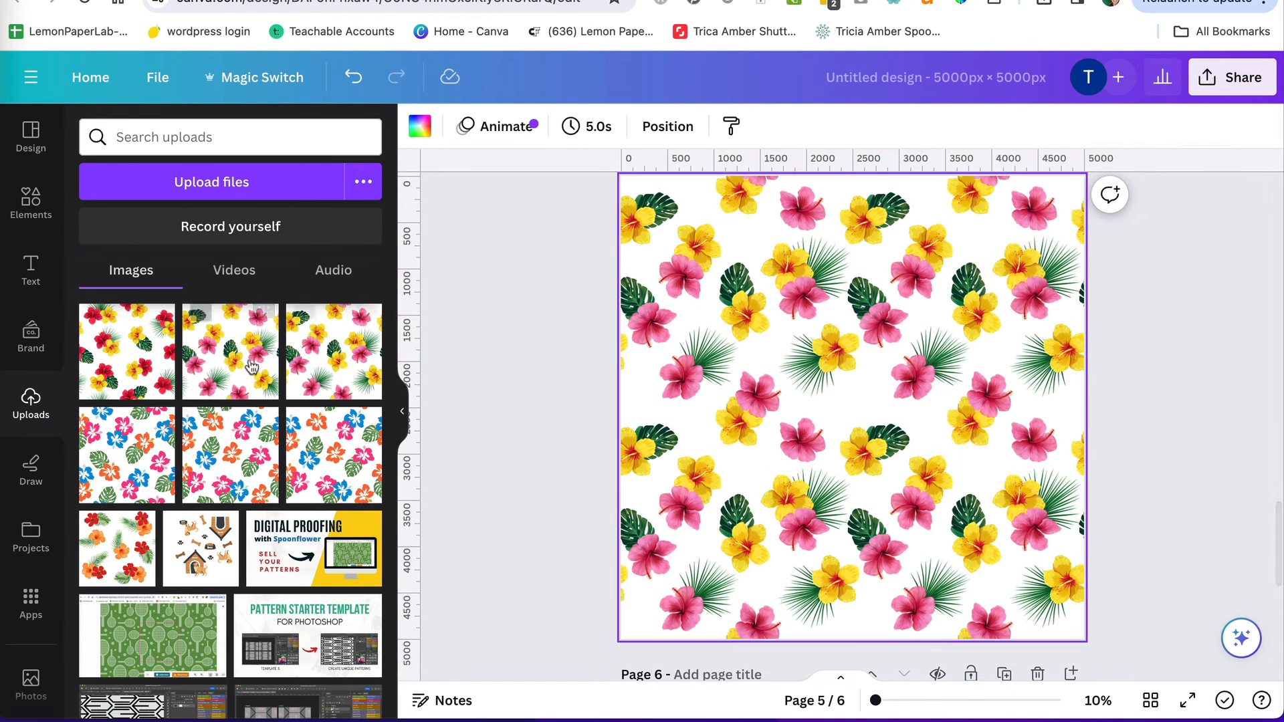
Replace the images in all four grid cells on page 5 with the other pink-and-yellow hibiscus tile, the second image in the uploads.
{"action": "left_click_drag", "start_coordinate": [231, 351], "coordinate": [739, 294]}
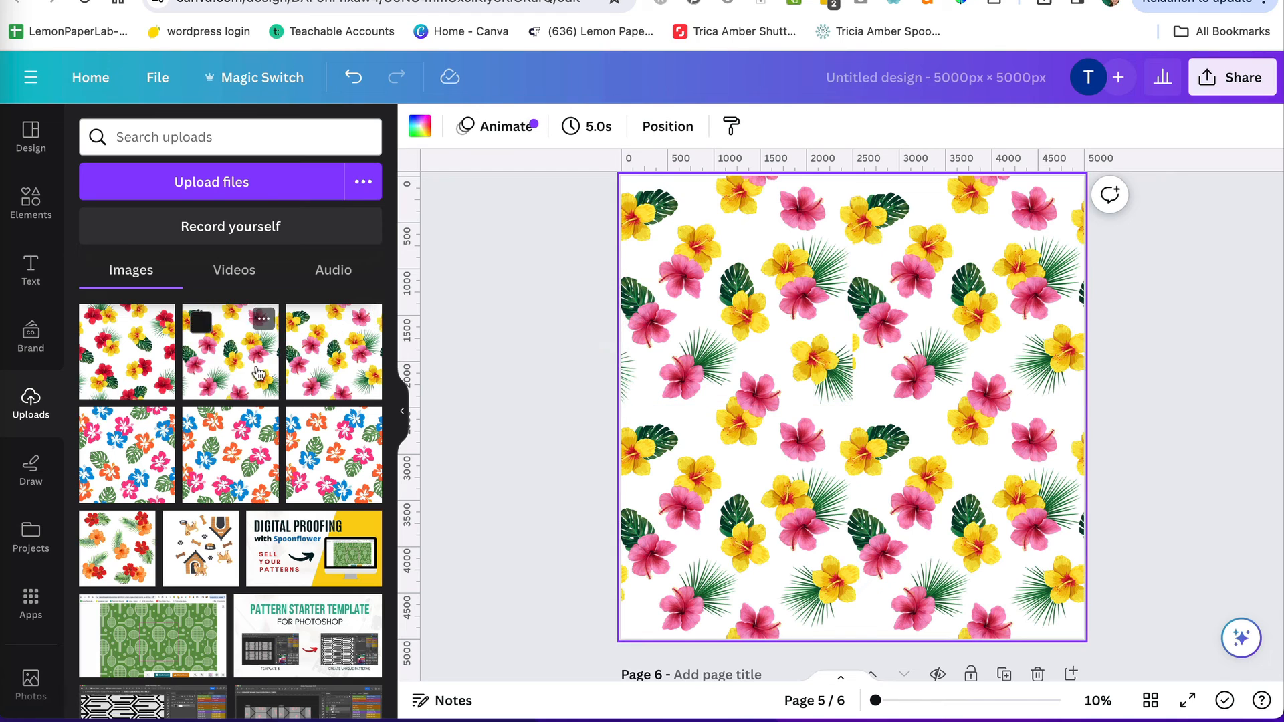
{"action": "left_click_drag", "start_coordinate": [258, 372], "coordinate": [935, 298]}
{"action": "left_click_drag", "start_coordinate": [263, 394], "coordinate": [702, 573]}
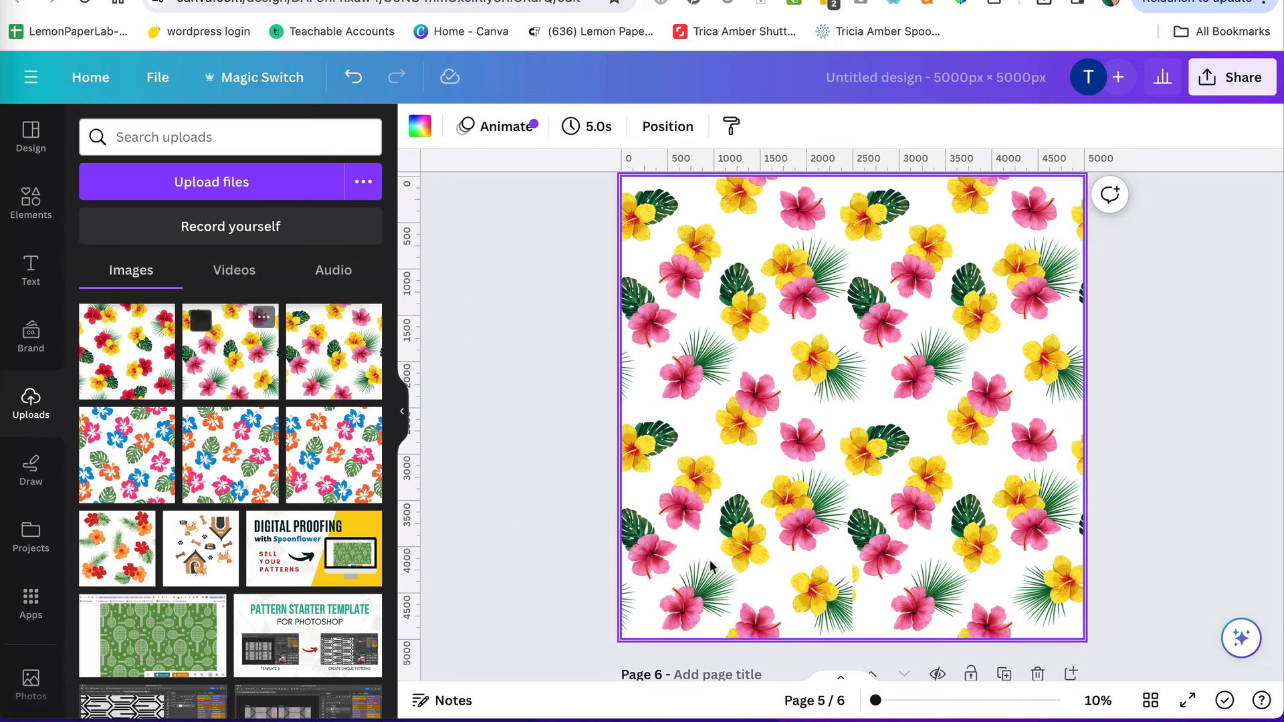
{"action": "left_click_drag", "start_coordinate": [236, 370], "coordinate": [970, 522]}
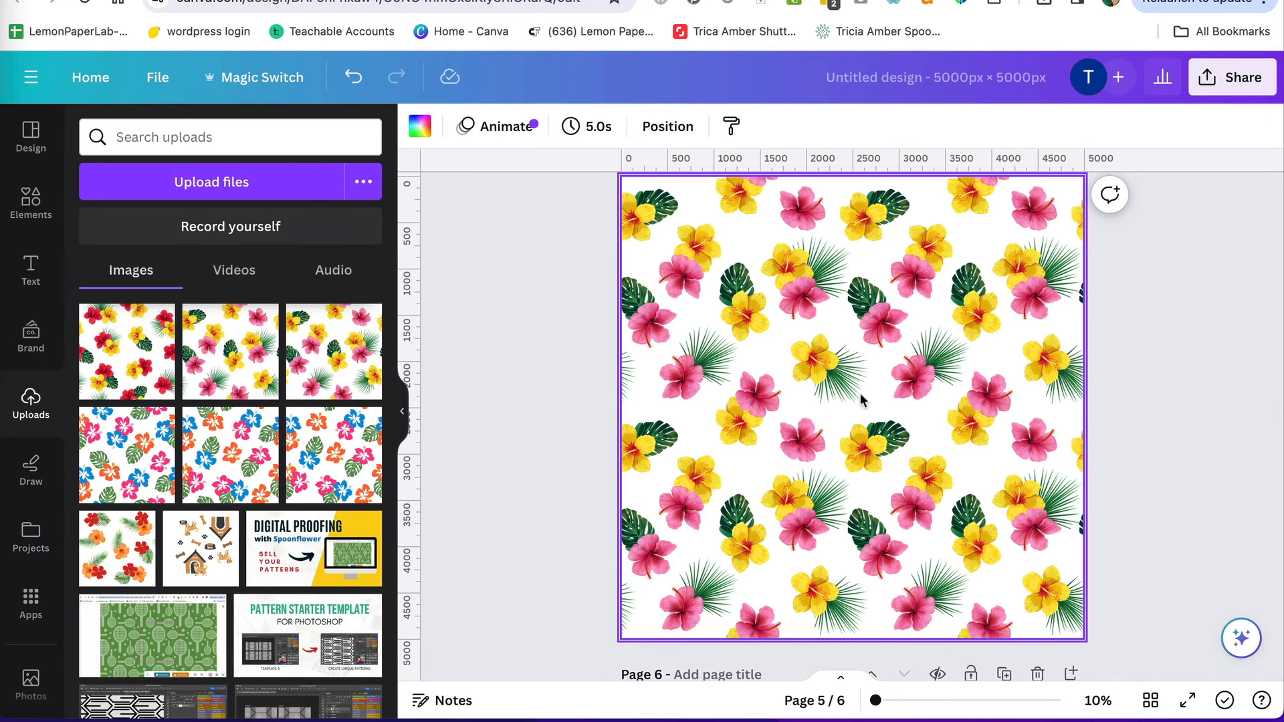
Compare the repeated patterns on pages 4 and 5, checking the spacing and gaps between the flower clusters.
{"action": "scroll", "coordinate": [894, 415], "scroll_direction": "up", "scroll_amount": 10}
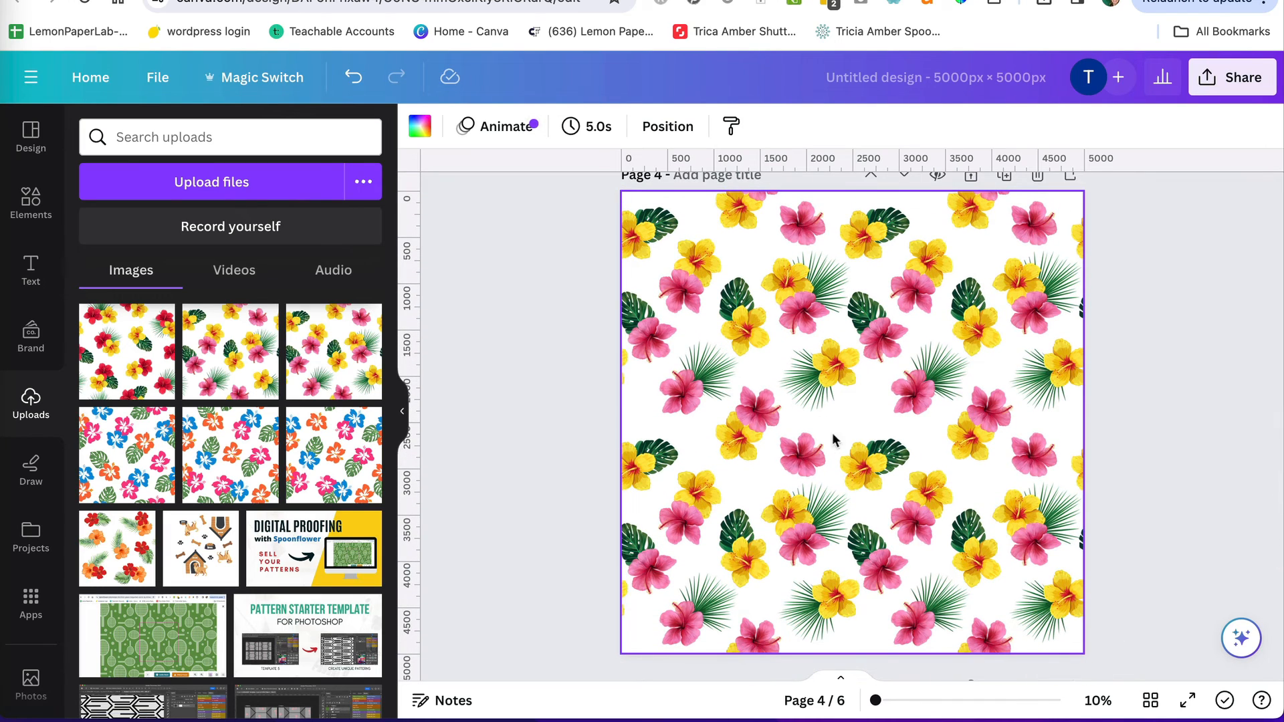
{"action": "scroll", "coordinate": [911, 433], "scroll_direction": "down", "scroll_amount": 10}
{"action": "scroll", "coordinate": [911, 433], "scroll_direction": "up", "scroll_amount": 3}
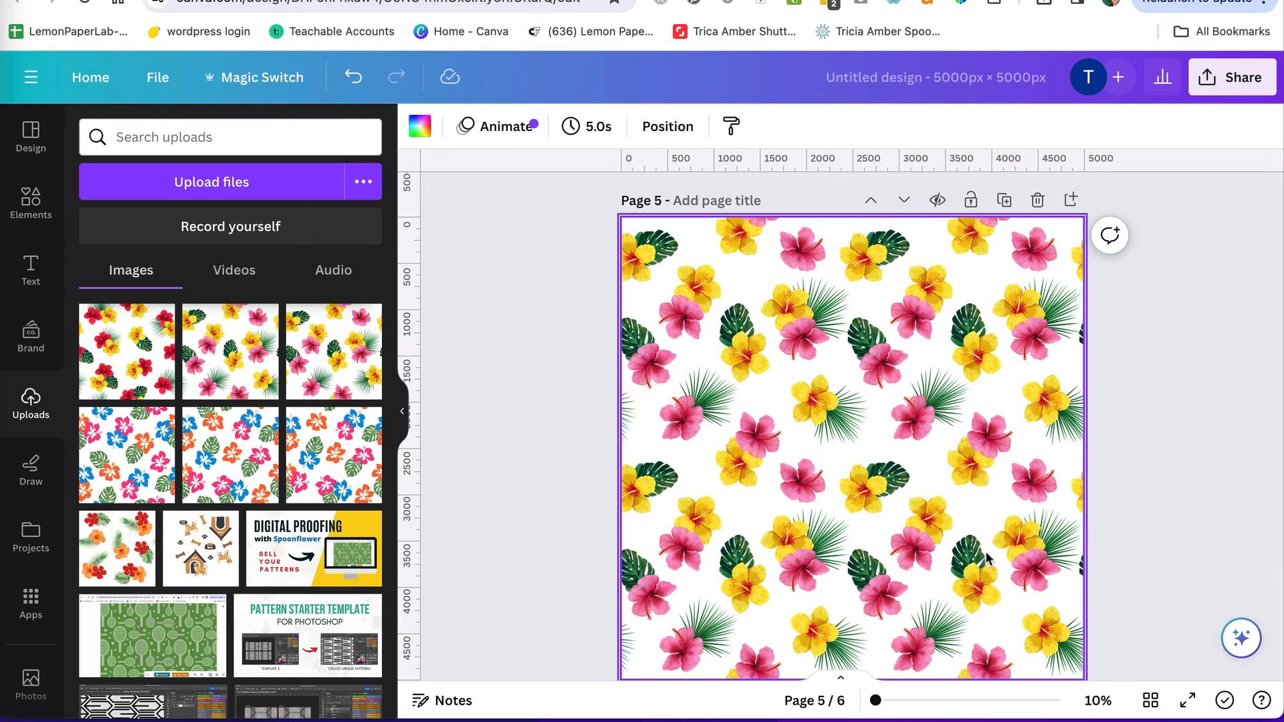
{"action": "scroll", "coordinate": [986, 552], "scroll_direction": "down", "scroll_amount": 1}
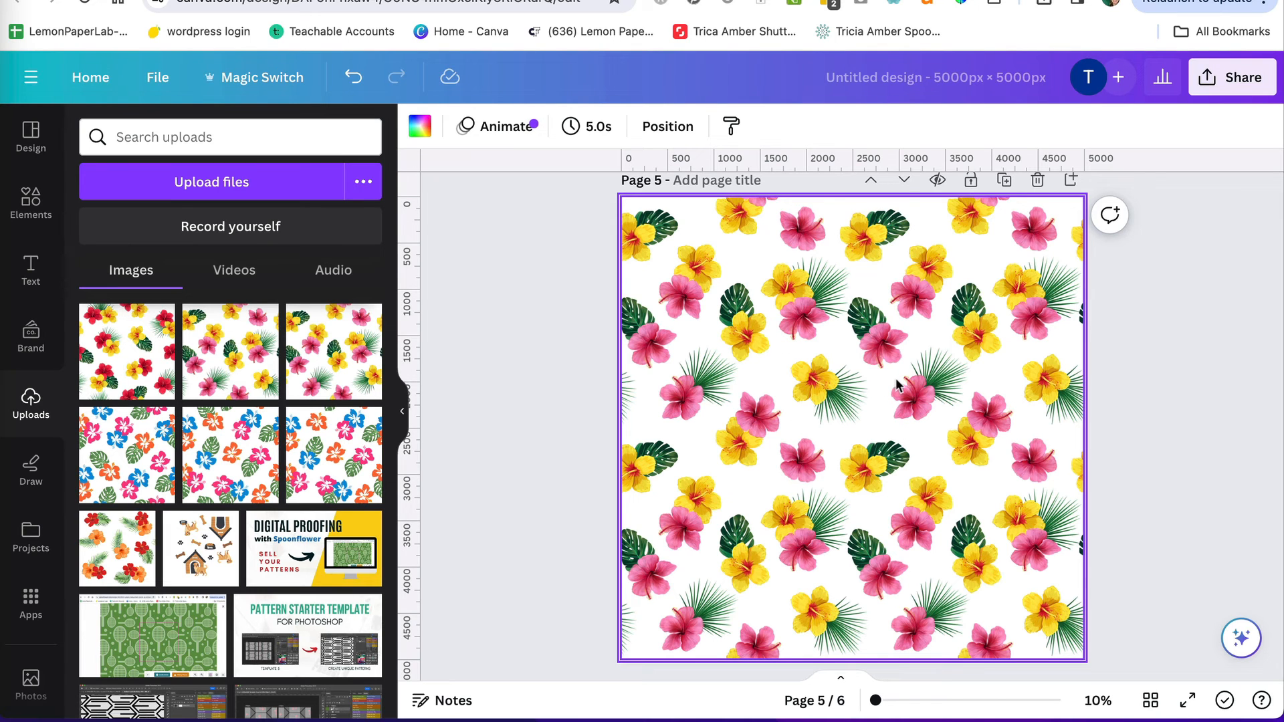
{"action": "scroll", "coordinate": [896, 382], "scroll_direction": "up", "scroll_amount": 10}
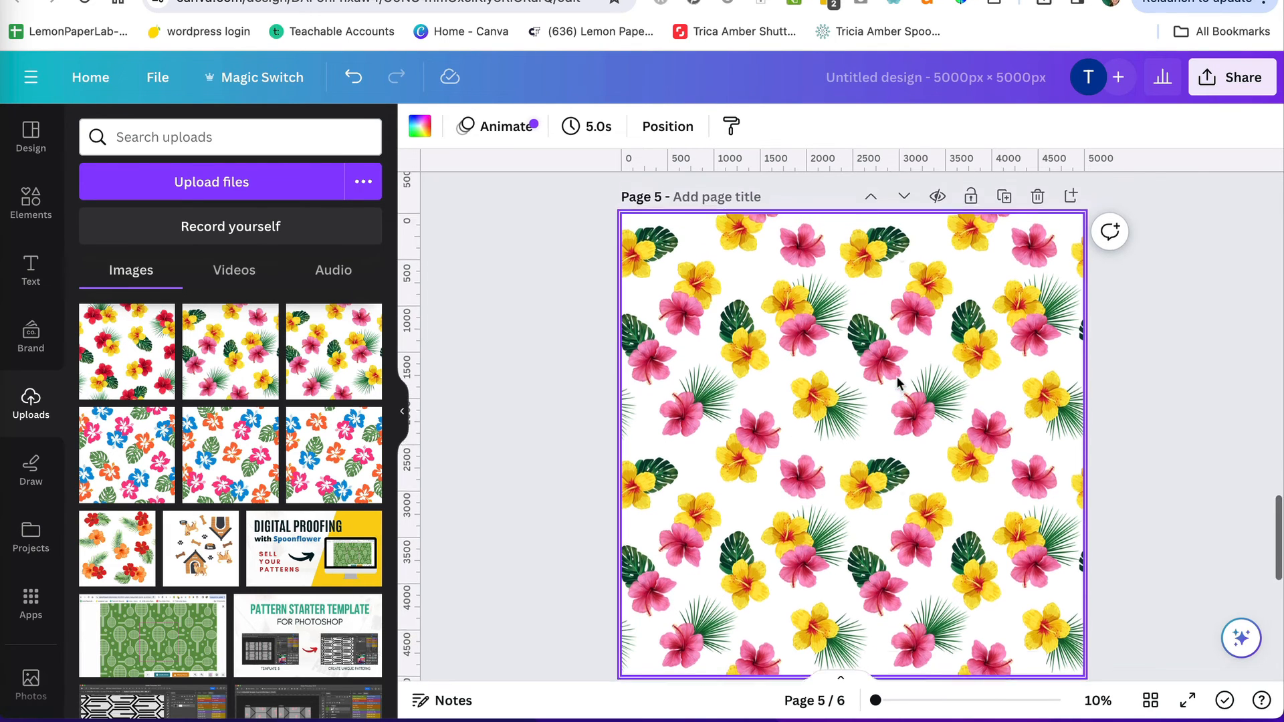
{"action": "scroll", "coordinate": [896, 383], "scroll_direction": "down", "scroll_amount": 5}
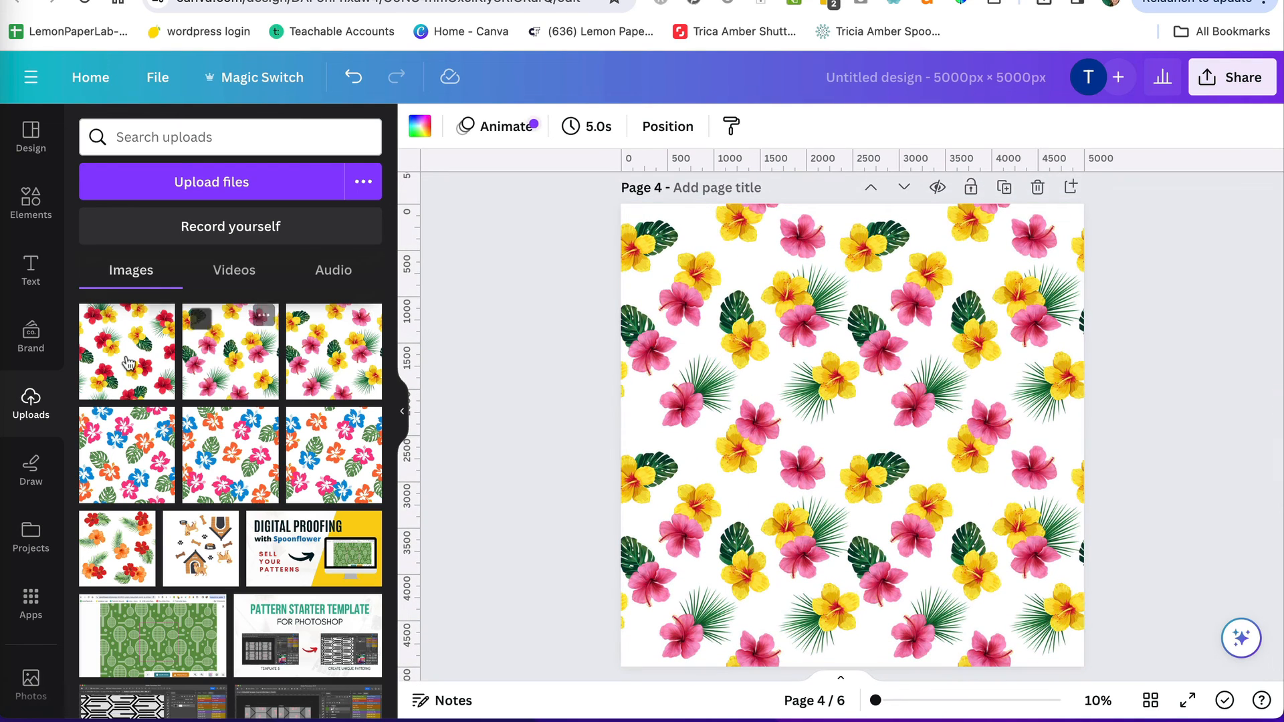
Swap the pink-and-yellow images in page 4's four grid cells for the red-and-yellow hibiscus tile.
{"action": "left_click_drag", "start_coordinate": [119, 350], "coordinate": [716, 317]}
{"action": "left_click_drag", "start_coordinate": [142, 372], "coordinate": [954, 314]}
{"action": "left_click_drag", "start_coordinate": [119, 346], "coordinate": [736, 552]}
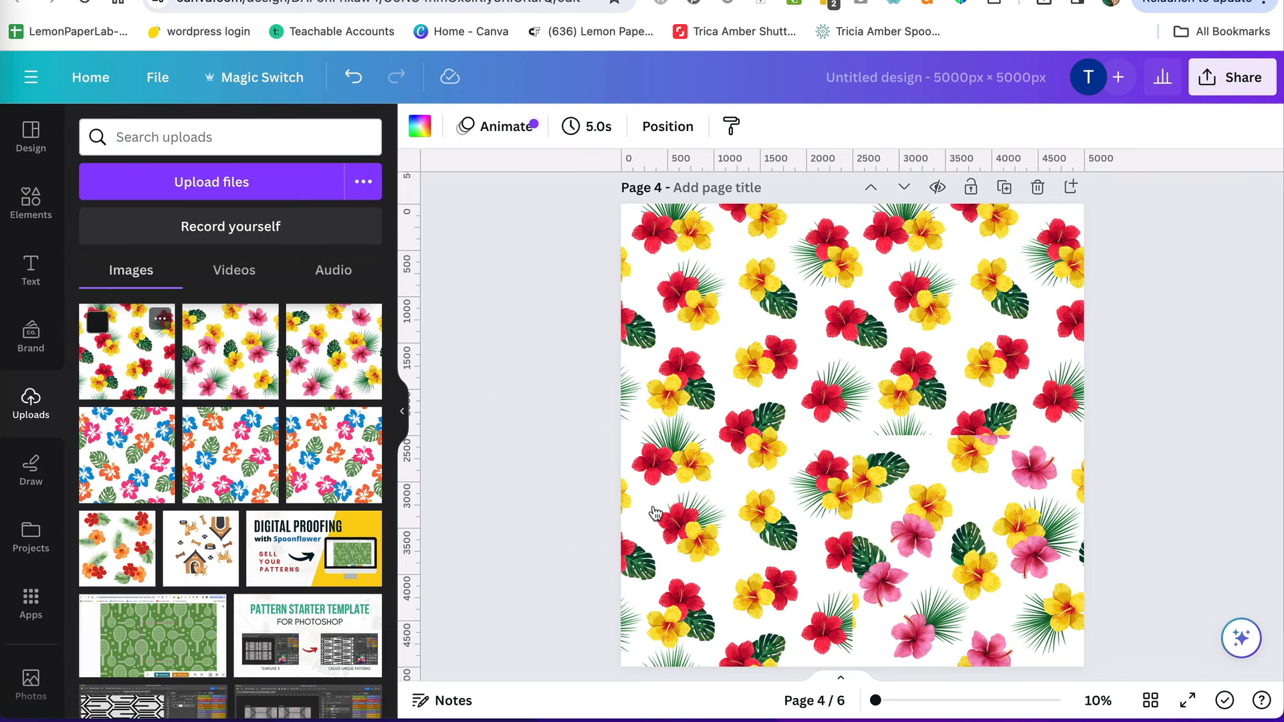
{"action": "left_click_drag", "start_coordinate": [133, 364], "coordinate": [977, 509]}
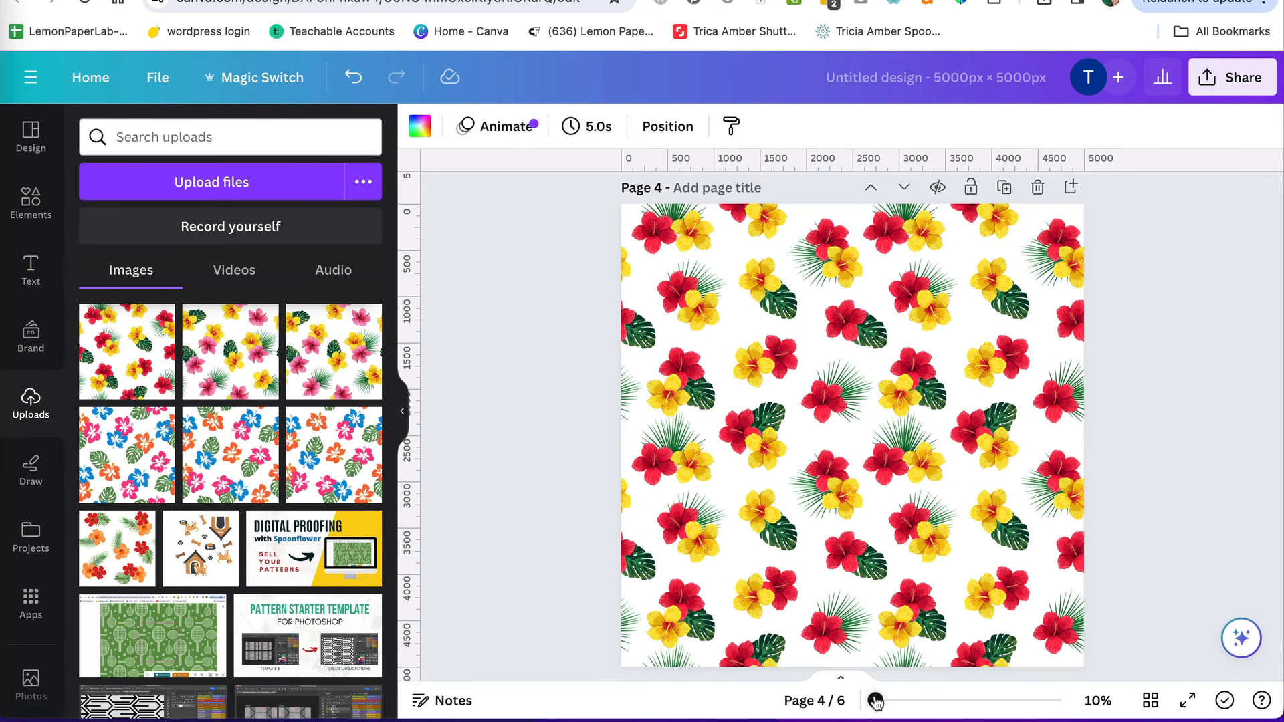
Zoom page 4 to 47% and inspect where the four tiles meet for visible seams.
{"action": "left_click_drag", "start_coordinate": [875, 701], "coordinate": [949, 700]}
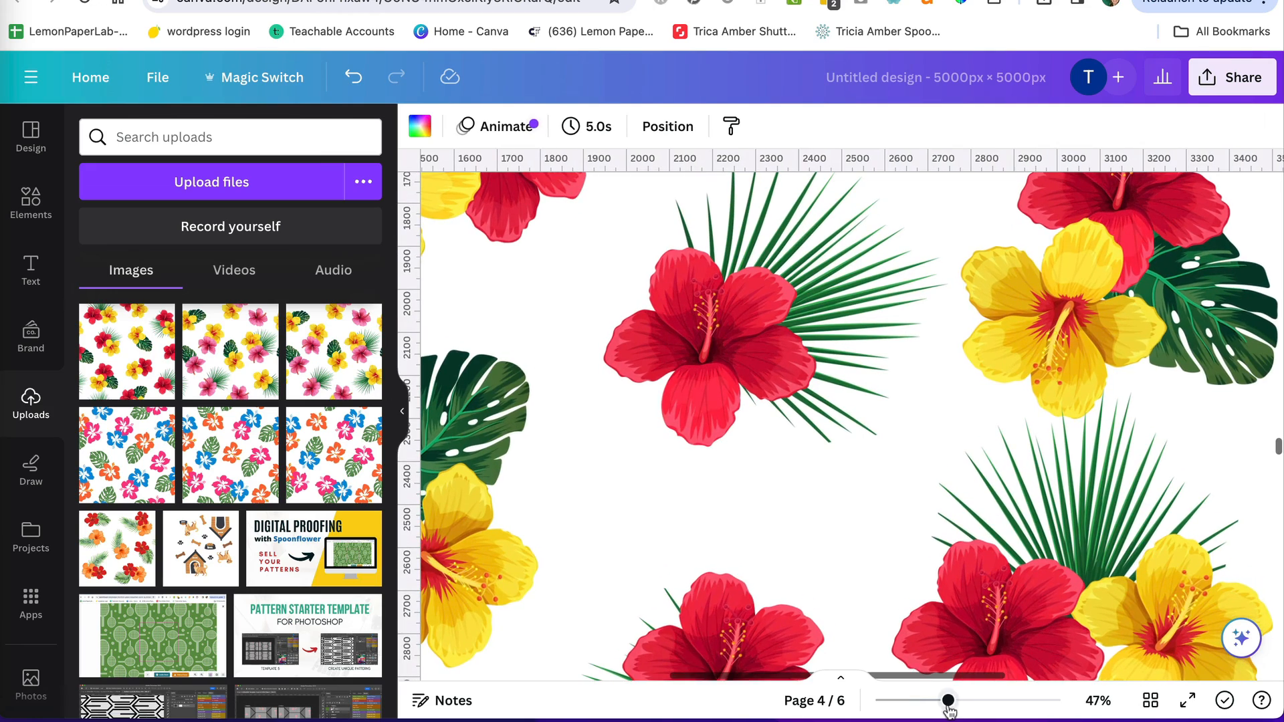
{"action": "scroll", "coordinate": [916, 467], "scroll_direction": "up", "scroll_amount": 5}
{"action": "scroll", "coordinate": [917, 467], "scroll_direction": "left", "scroll_amount": 2}
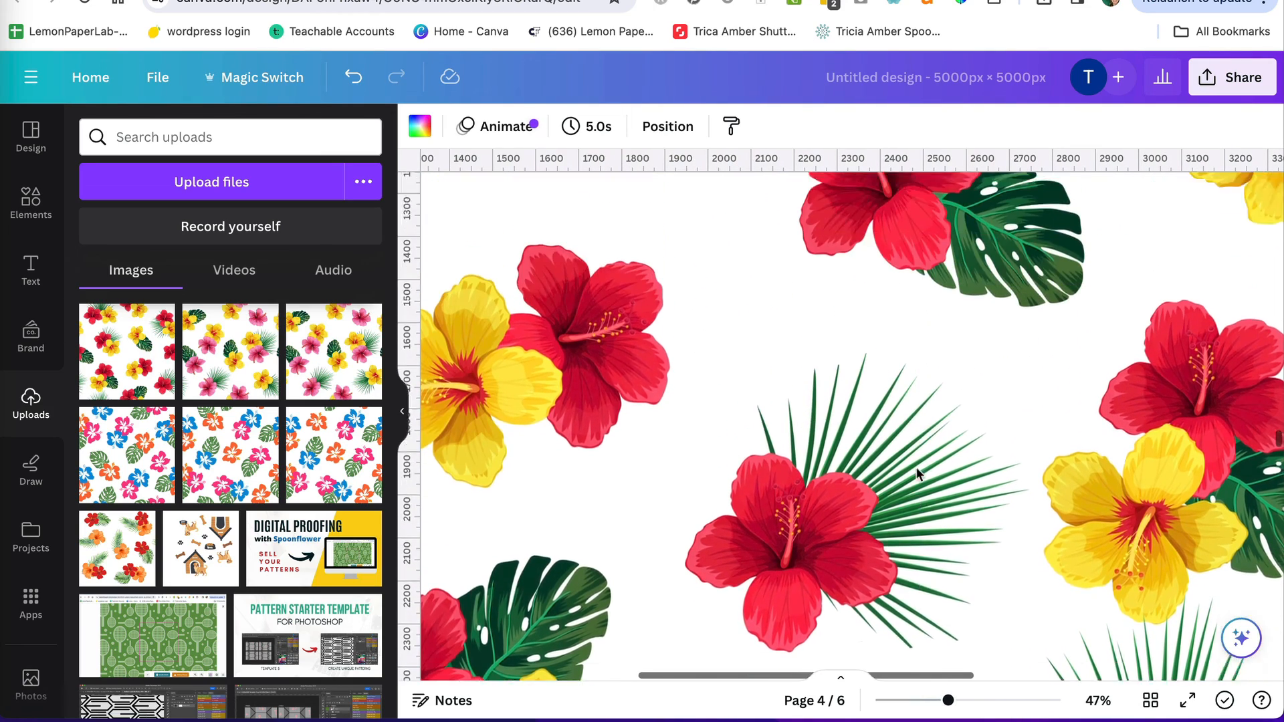
{"action": "scroll", "coordinate": [916, 467], "scroll_direction": "up", "scroll_amount": 6}
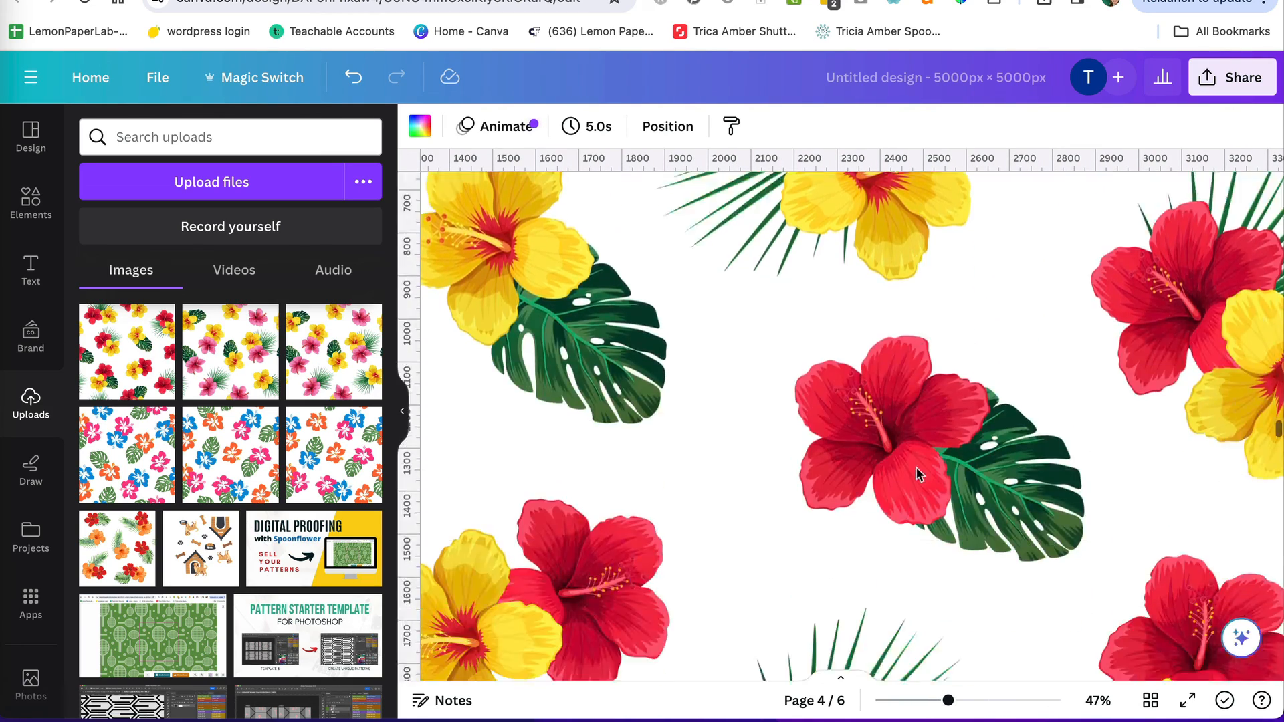
{"action": "scroll", "coordinate": [917, 470], "scroll_direction": "down", "scroll_amount": 20}
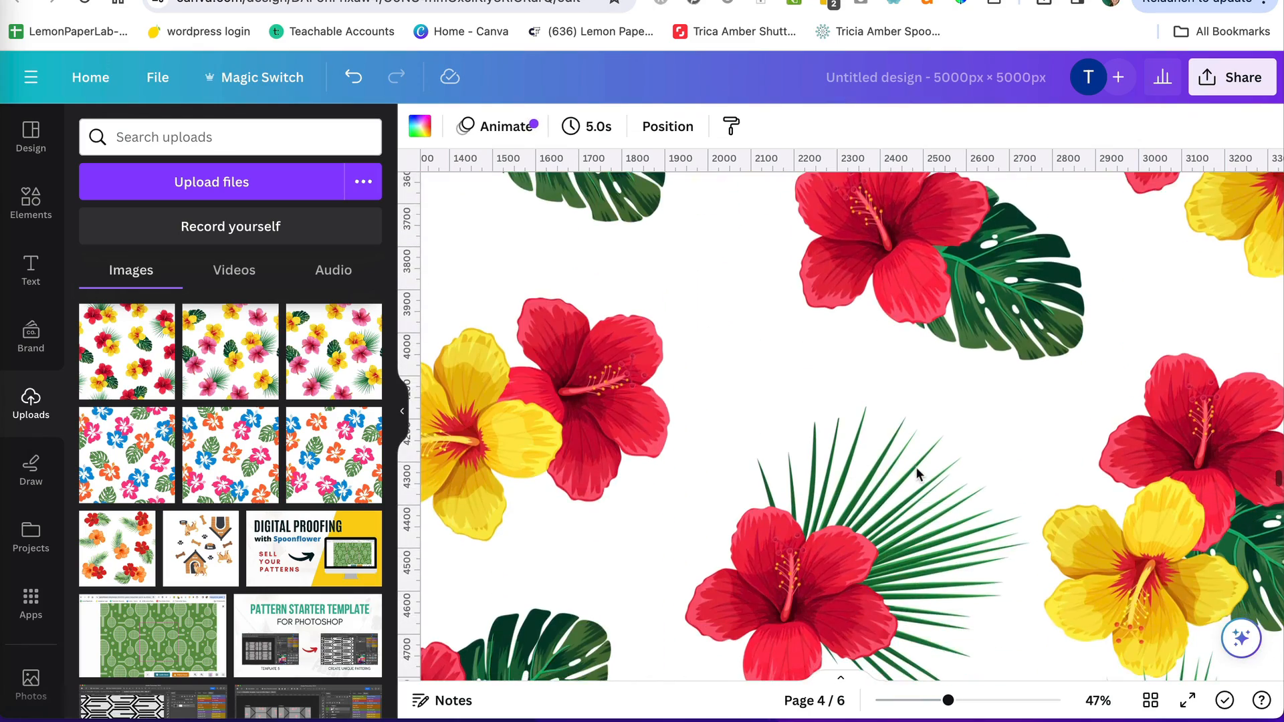
Inspect page 4's repeated red-and-yellow pattern closely across its middle and out to the page's right edge for visible seams.
{"action": "scroll", "coordinate": [916, 471], "scroll_direction": "down", "scroll_amount": 3}
{"action": "scroll", "coordinate": [916, 472], "scroll_direction": "up", "scroll_amount": 16}
{"action": "scroll", "coordinate": [916, 471], "scroll_direction": "left", "scroll_amount": 3}
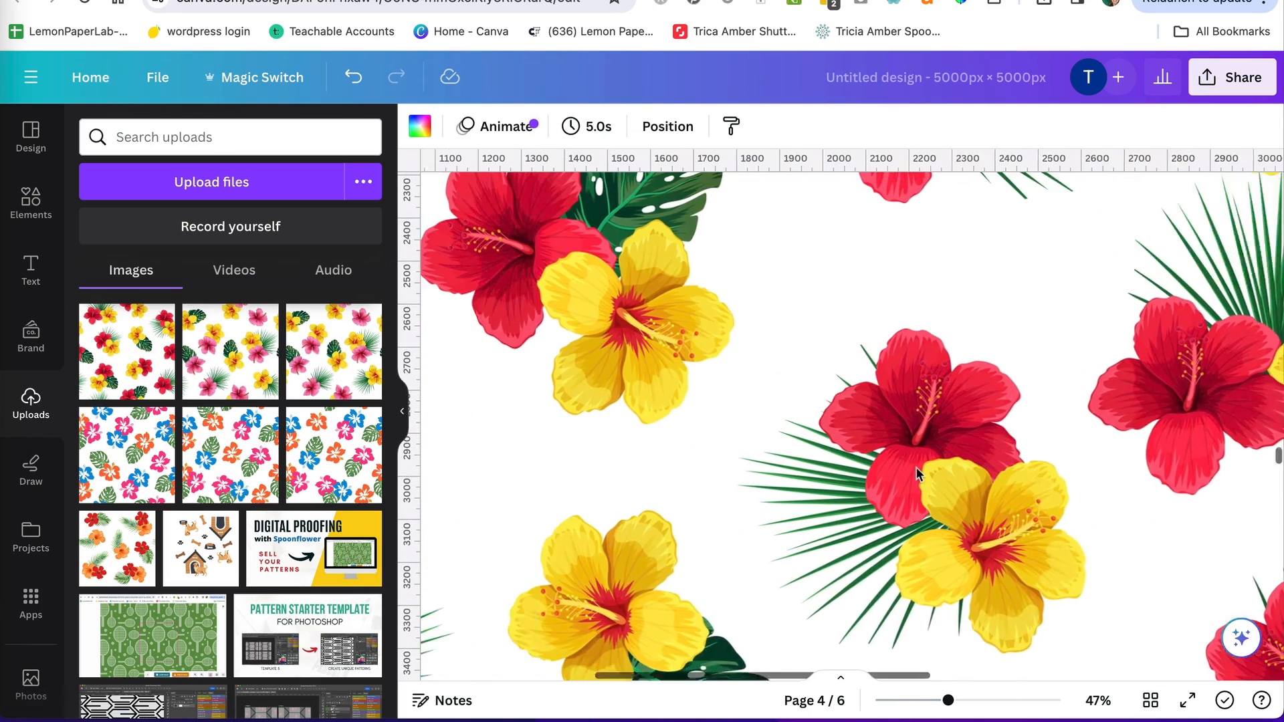
{"action": "scroll", "coordinate": [916, 471], "scroll_direction": "right", "scroll_amount": 10}
{"action": "scroll", "coordinate": [916, 472], "scroll_direction": "left", "scroll_amount": 5}
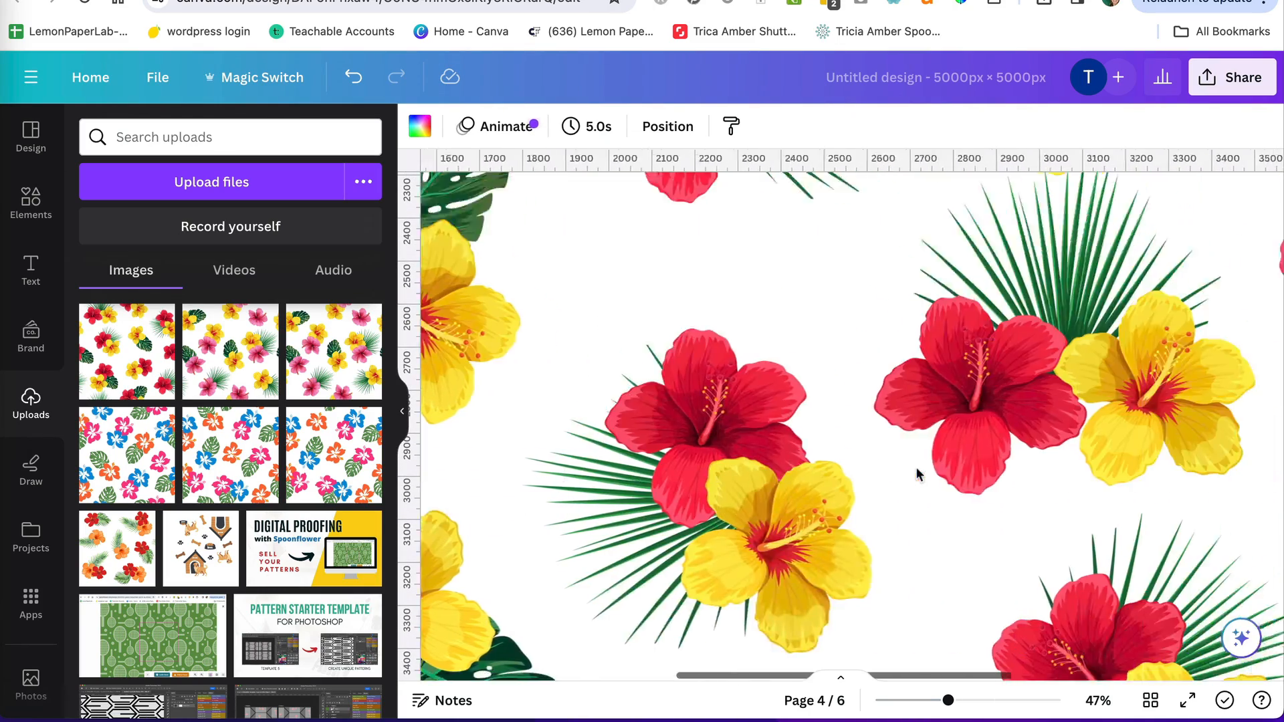
{"action": "scroll", "coordinate": [916, 473], "scroll_direction": "right", "scroll_amount": 15}
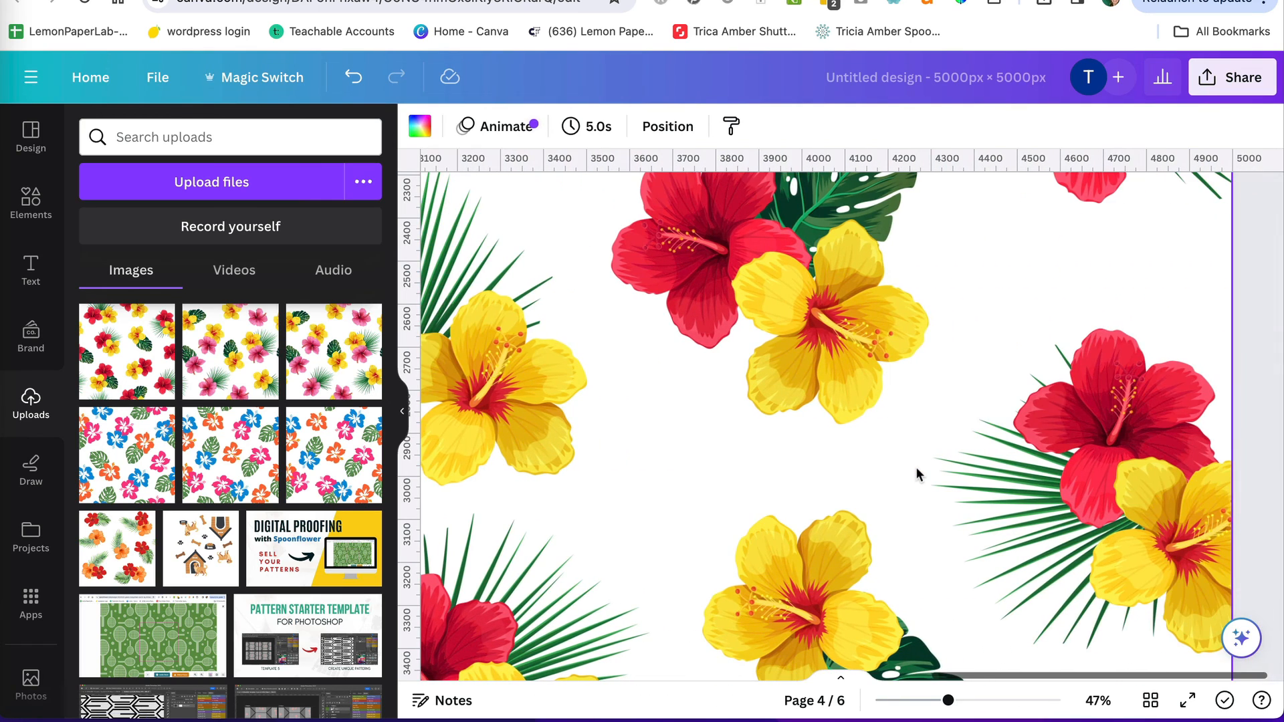
{"action": "scroll", "coordinate": [916, 473], "scroll_direction": "left", "scroll_amount": 14}
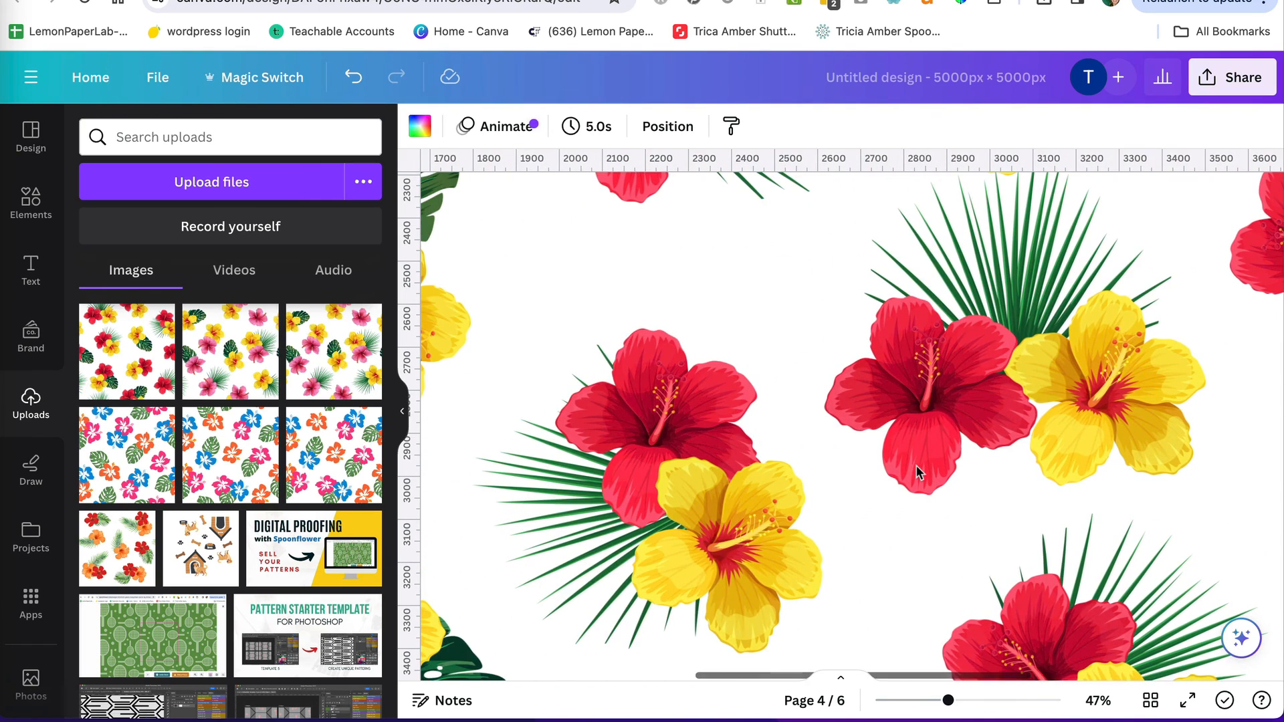
{"action": "scroll", "coordinate": [917, 464], "scroll_direction": "left", "scroll_amount": 6}
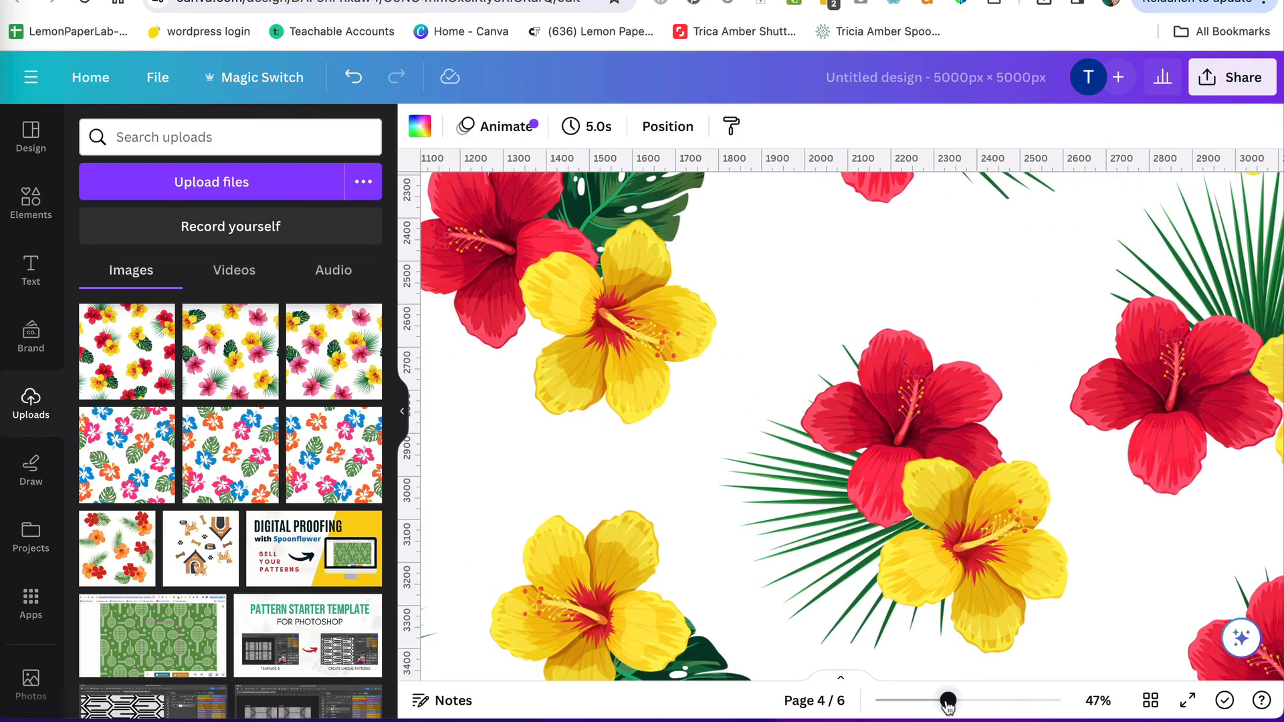
Review the whole repeat on page 4 at 12% zoom and return to the single tile on page 3.
{"action": "left_click_drag", "start_coordinate": [948, 701], "coordinate": [882, 700]}
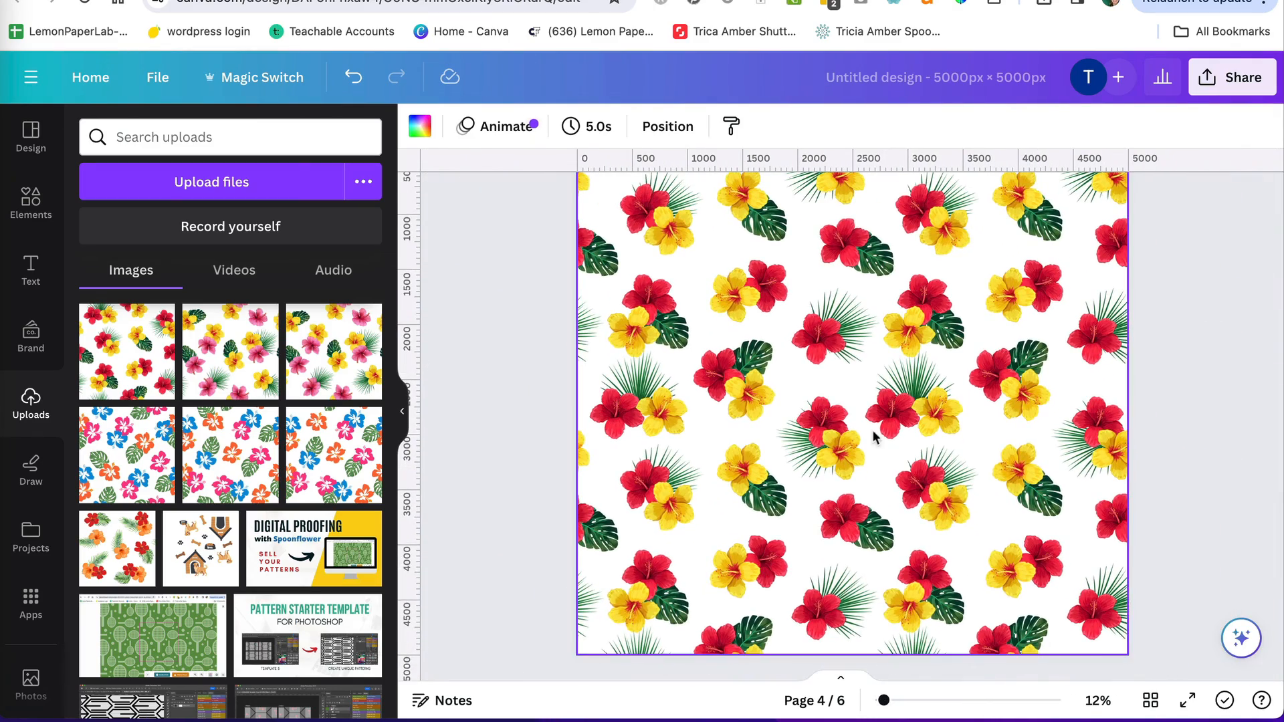
{"action": "scroll", "coordinate": [850, 415], "scroll_direction": "up", "scroll_amount": 2}
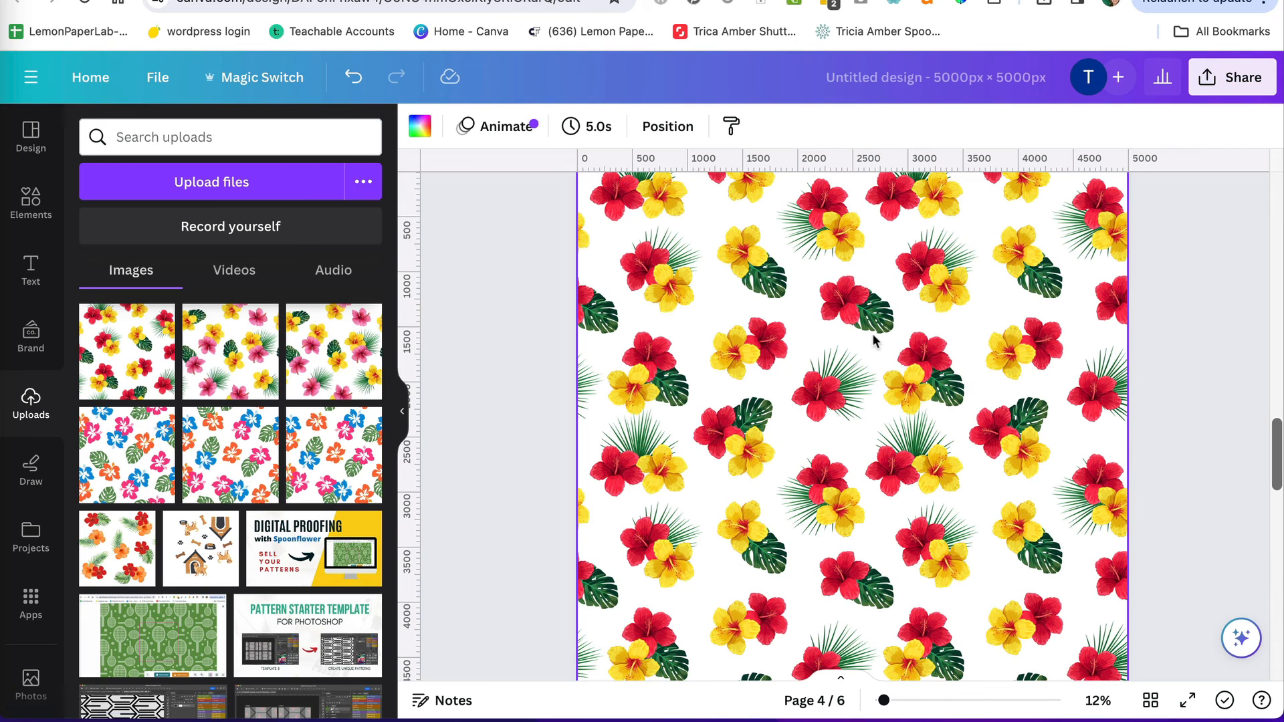
{"action": "scroll", "coordinate": [872, 338], "scroll_direction": "up", "scroll_amount": 2}
{"action": "scroll", "coordinate": [873, 333], "scroll_direction": "up", "scroll_amount": 10}
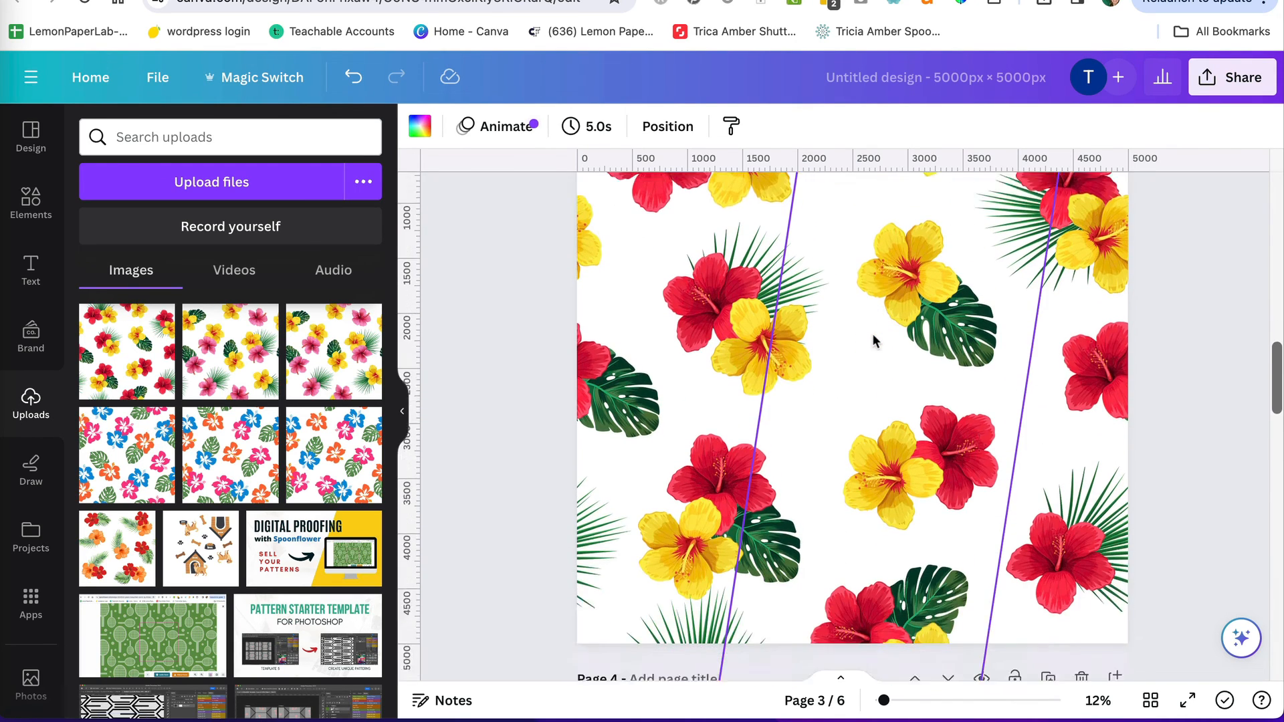
{"action": "scroll", "coordinate": [872, 333], "scroll_direction": "down", "scroll_amount": 1}
{"action": "left_click", "coordinate": [1207, 309]}
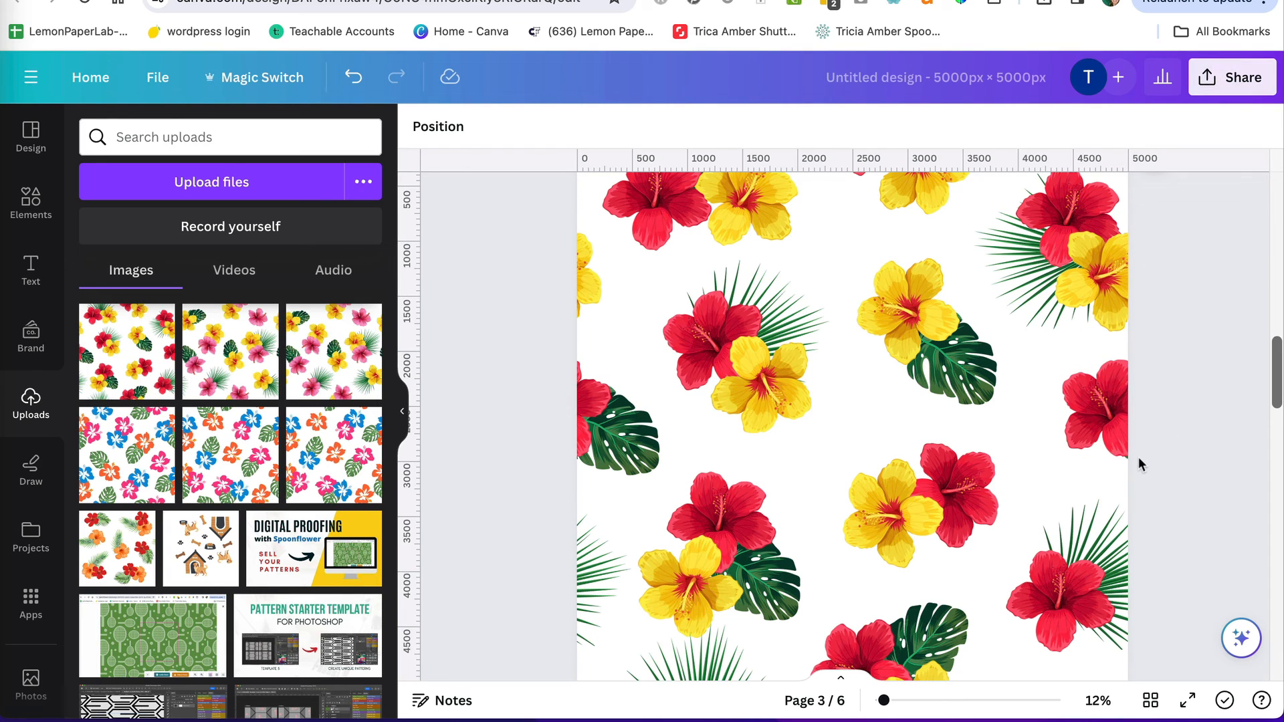
Configure the design's download as a JPG at quality 100 and size multiplier 3.125, giving 15,625 × 15,625 px.
{"action": "left_click", "coordinate": [1231, 79]}
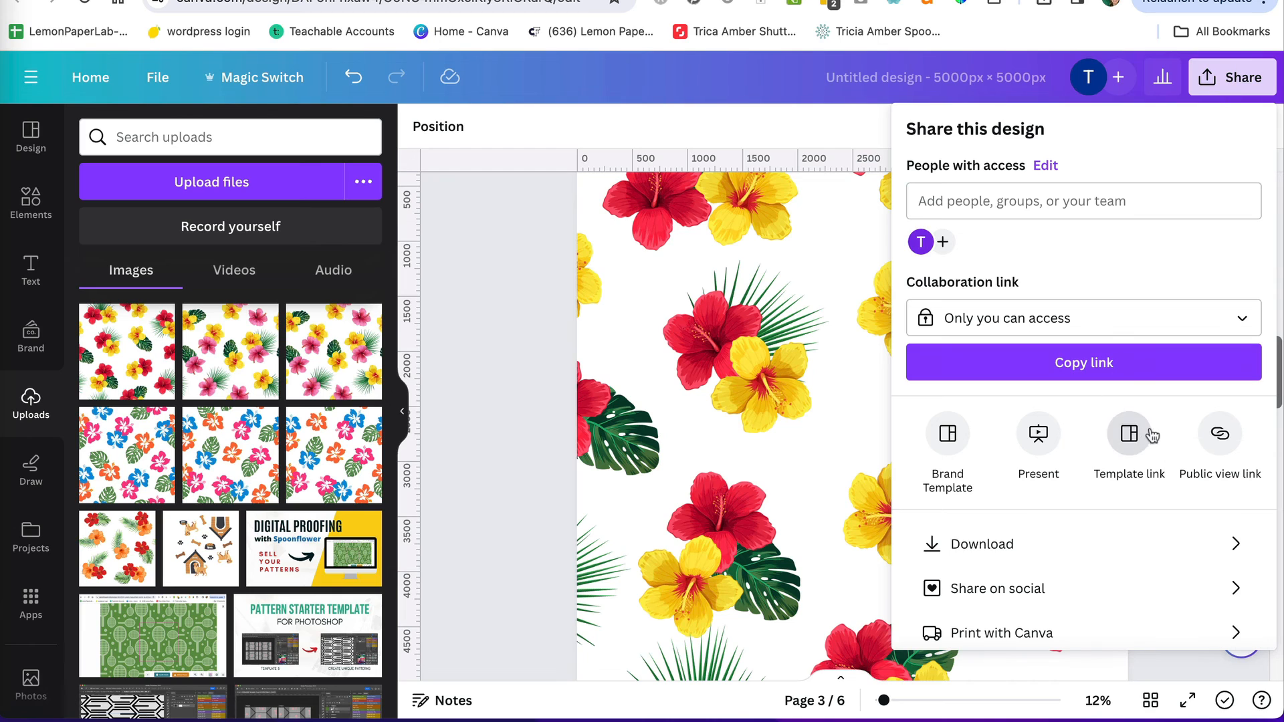
{"action": "left_click", "coordinate": [1069, 543]}
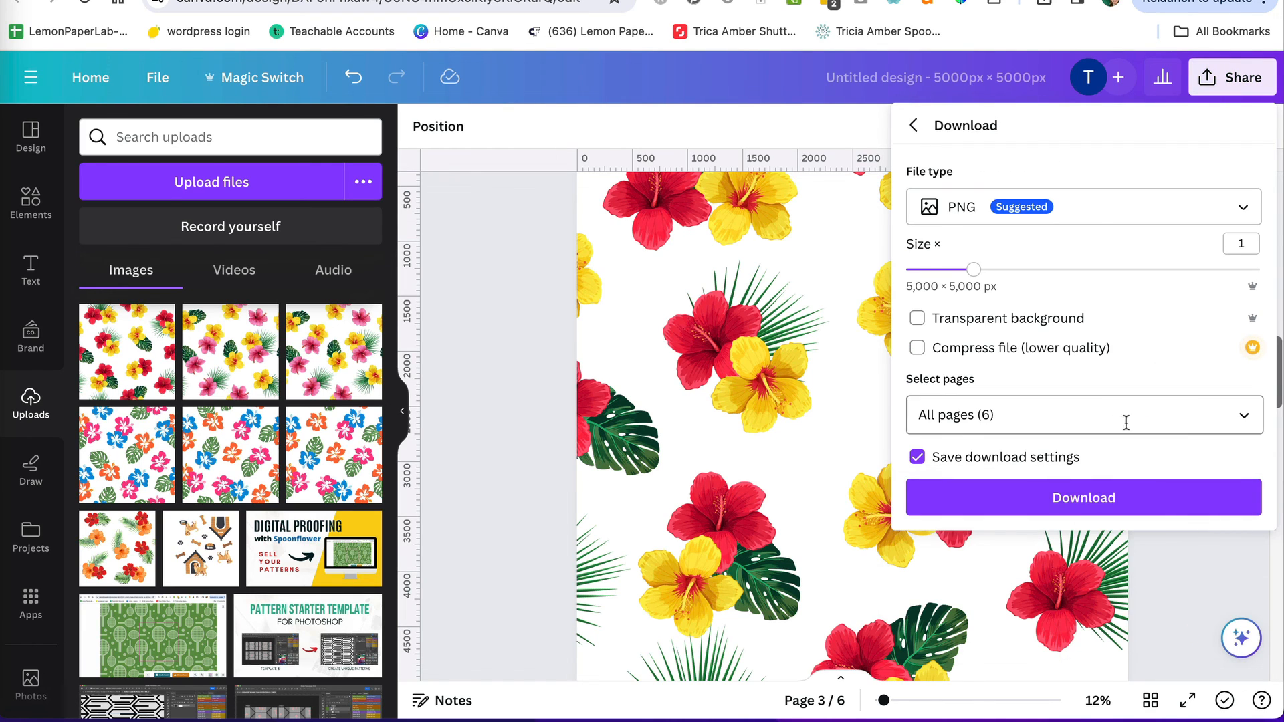
{"action": "left_click", "coordinate": [1089, 212]}
{"action": "left_click", "coordinate": [1043, 254]}
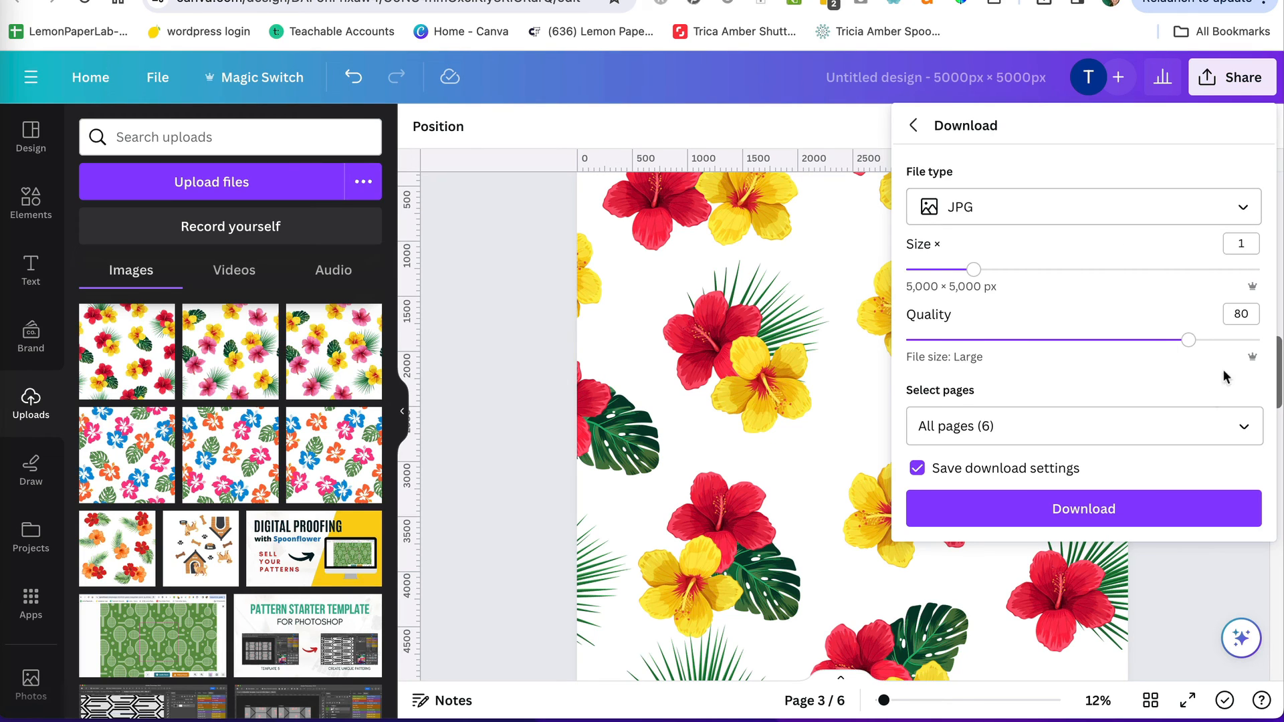
{"action": "left_click_drag", "start_coordinate": [1185, 342], "coordinate": [1261, 340]}
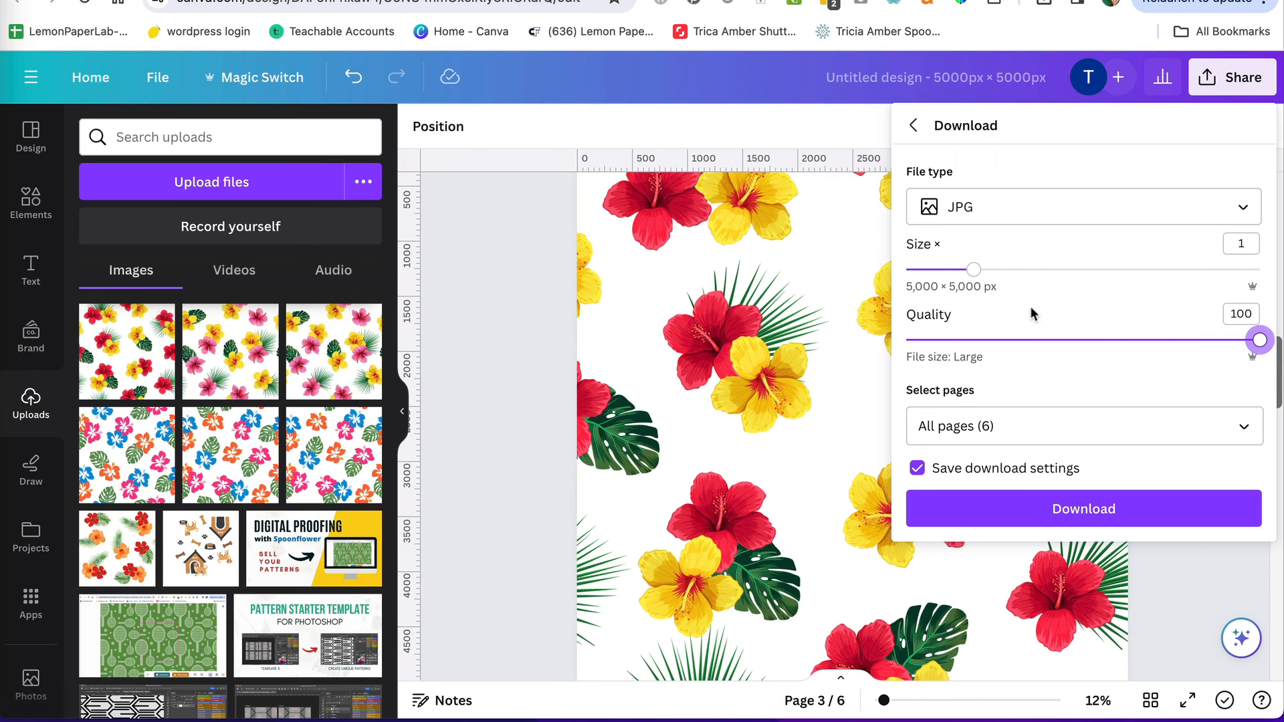
{"action": "left_click_drag", "start_coordinate": [975, 270], "coordinate": [1260, 270]}
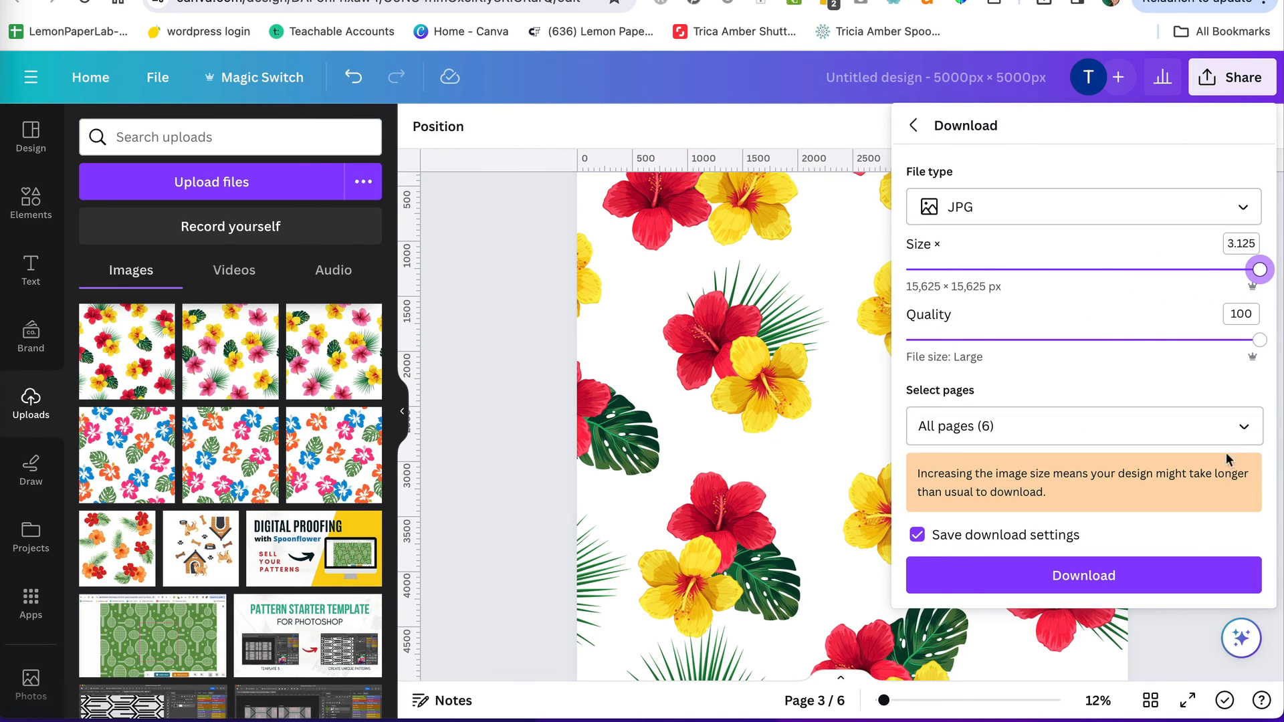
Limit the download to the current page, page 3, instead of all pages, and download the file.
{"action": "left_click", "coordinate": [1233, 426]}
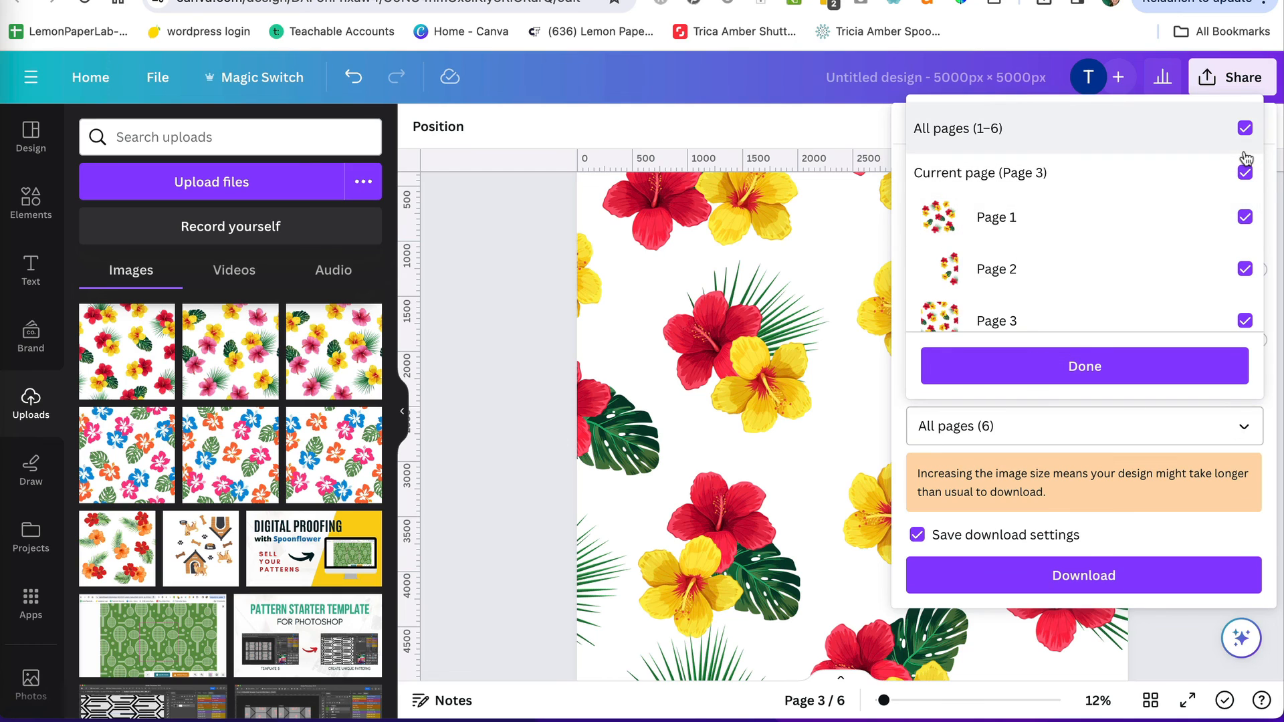
{"action": "left_click", "coordinate": [1245, 129]}
{"action": "left_click", "coordinate": [1245, 171]}
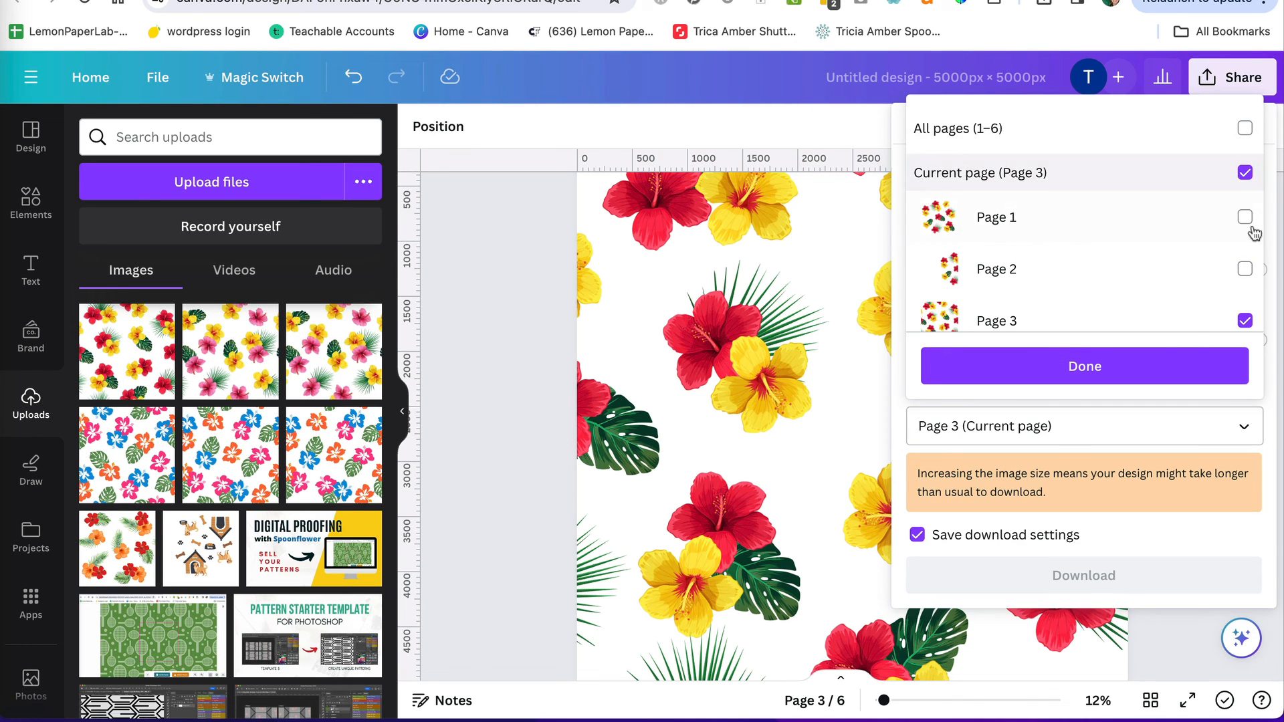
{"action": "left_click", "coordinate": [1125, 368]}
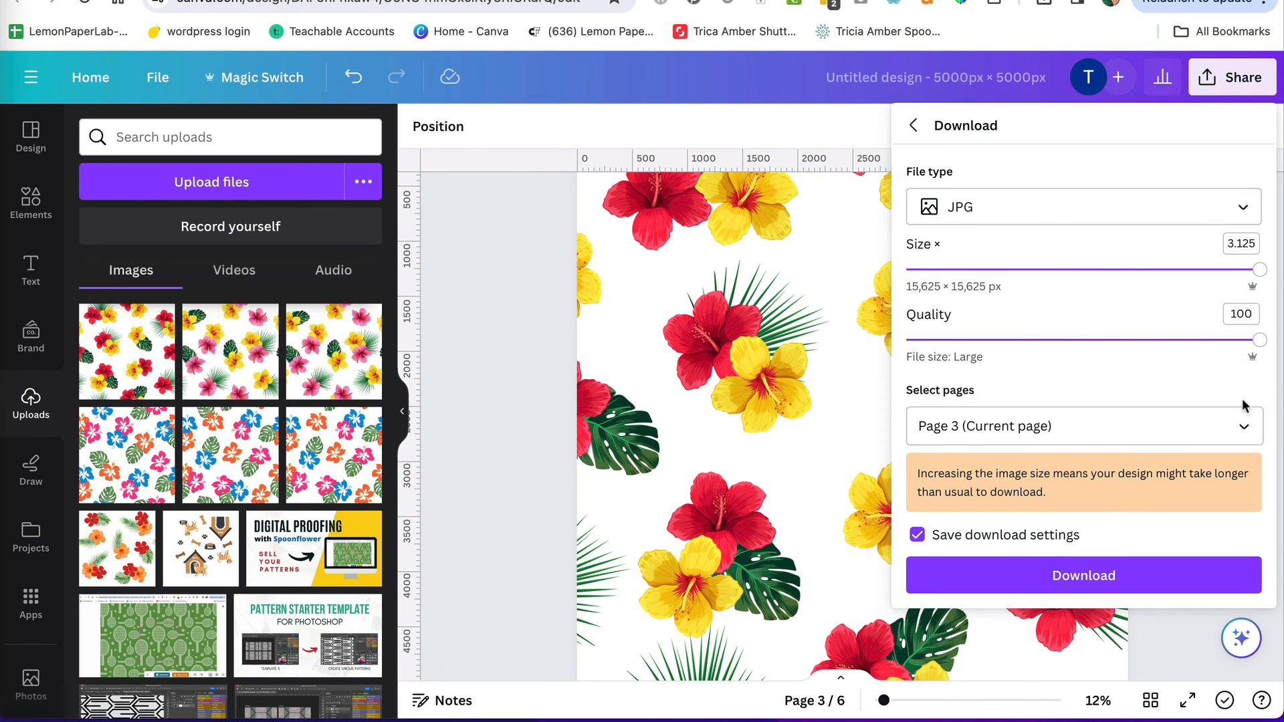
{"action": "left_click", "coordinate": [1101, 579]}
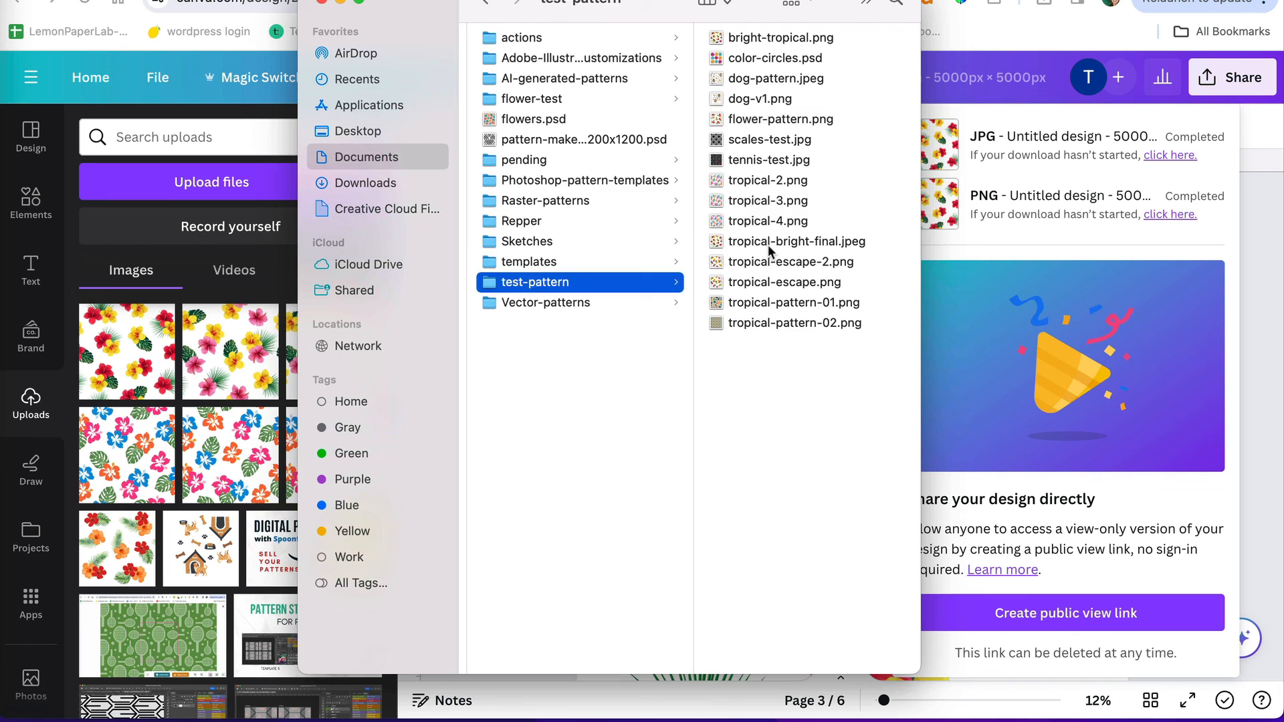
In Finder, check the dimensions and resolution of tropical-bright-final.jpeg in the test-pattern folder.
{"action": "left_click", "coordinate": [768, 245]}
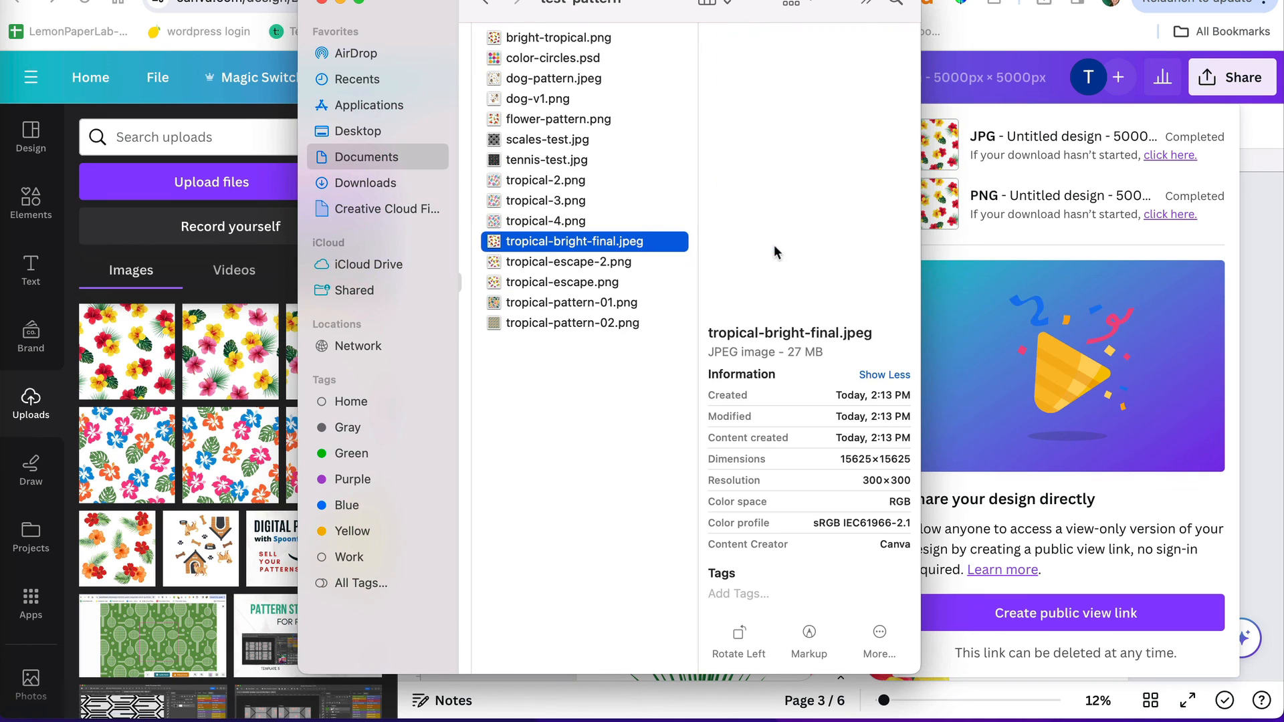